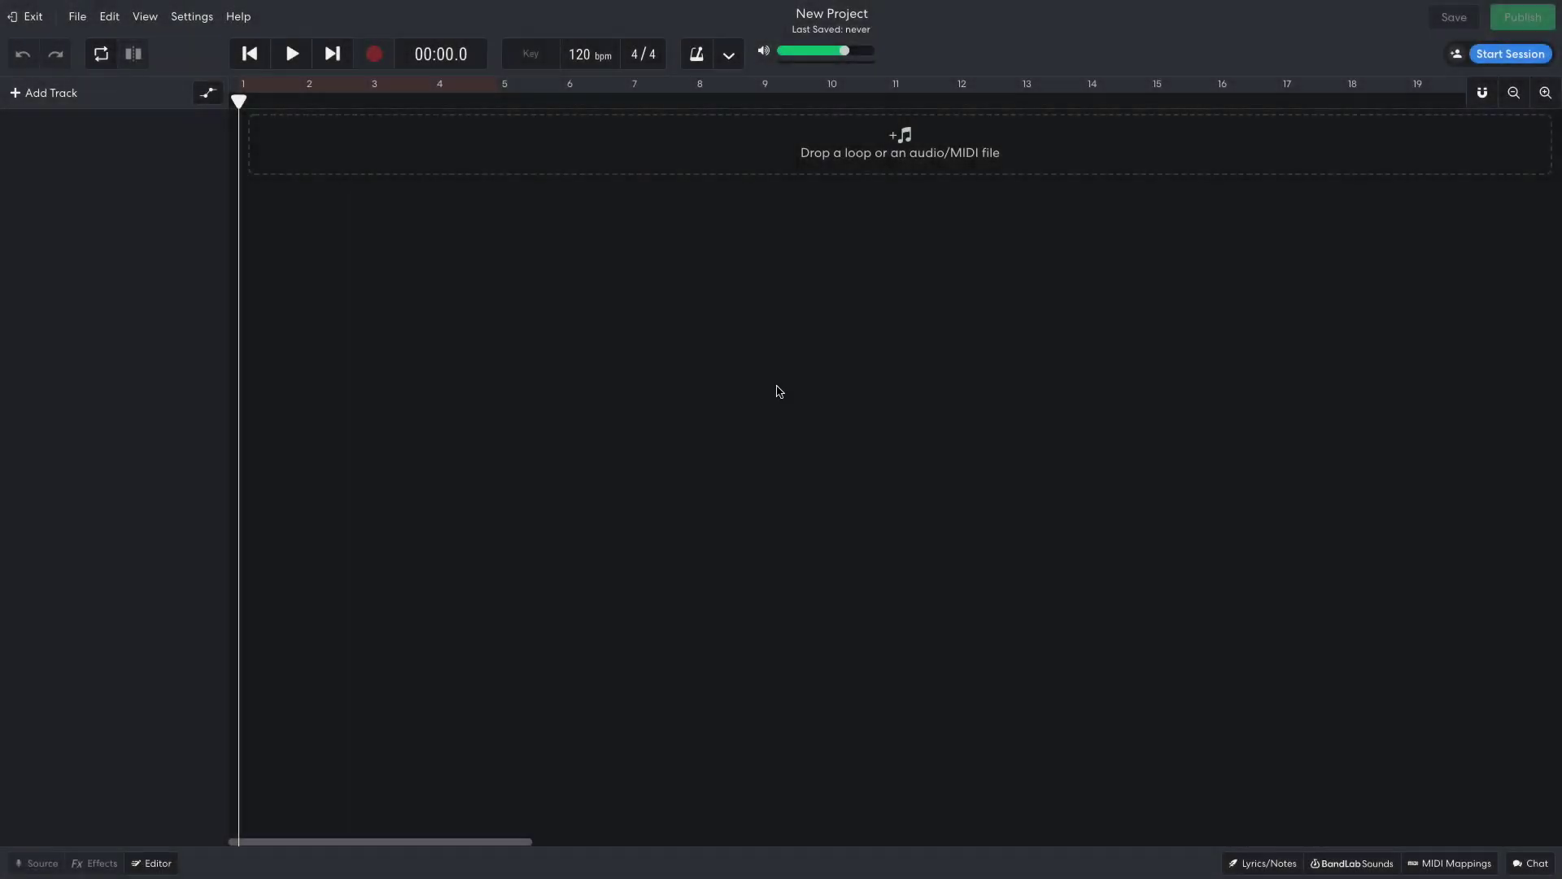
- Set the project tempo to 126 BPM
click(579, 54)
text(126)
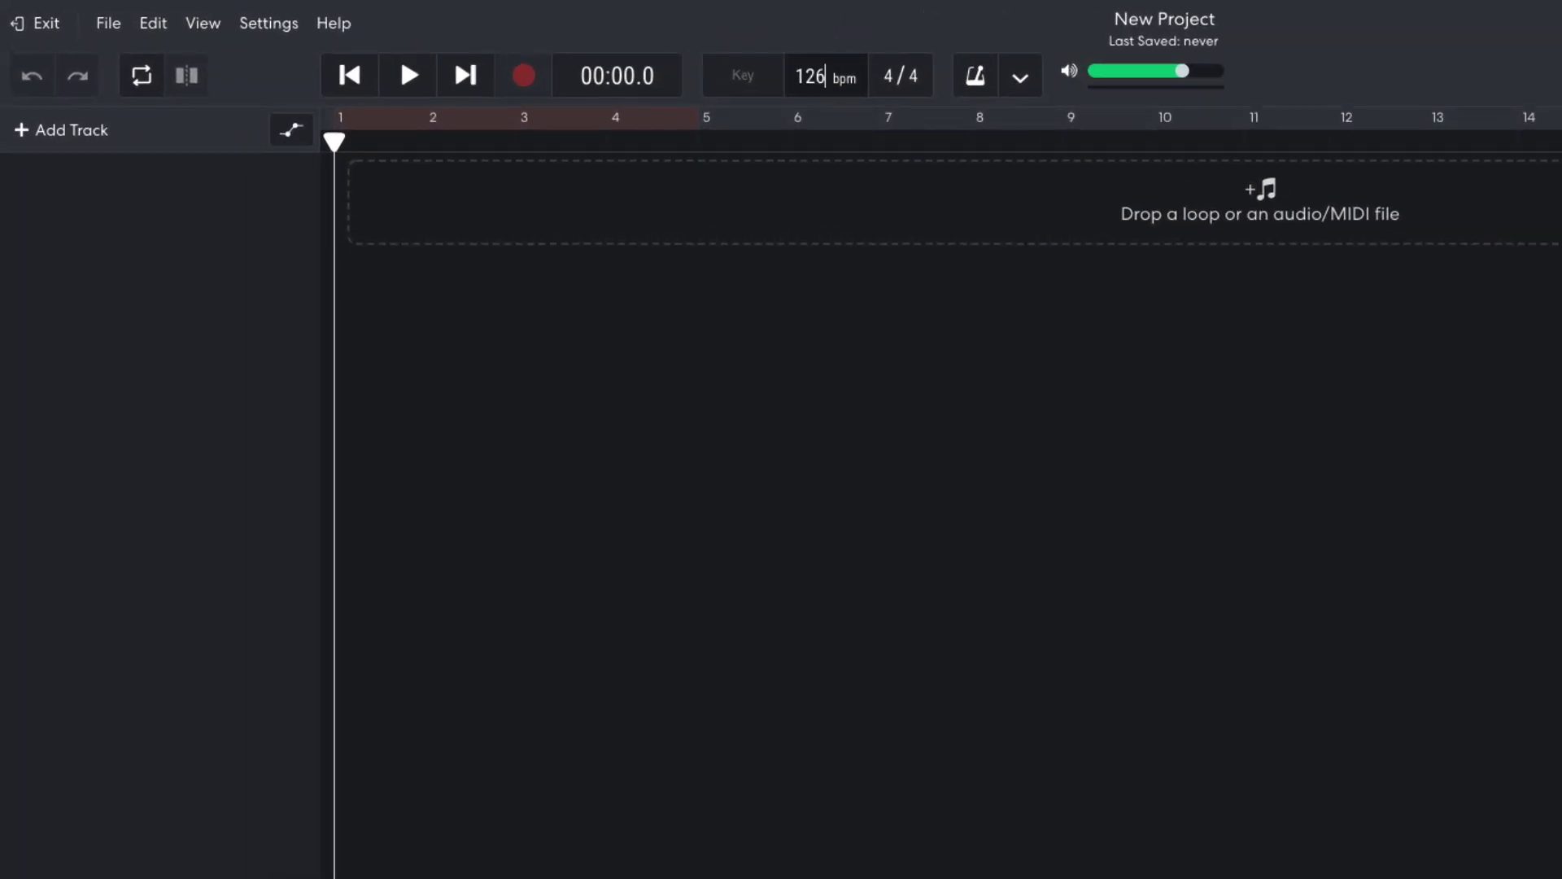
key(Return)
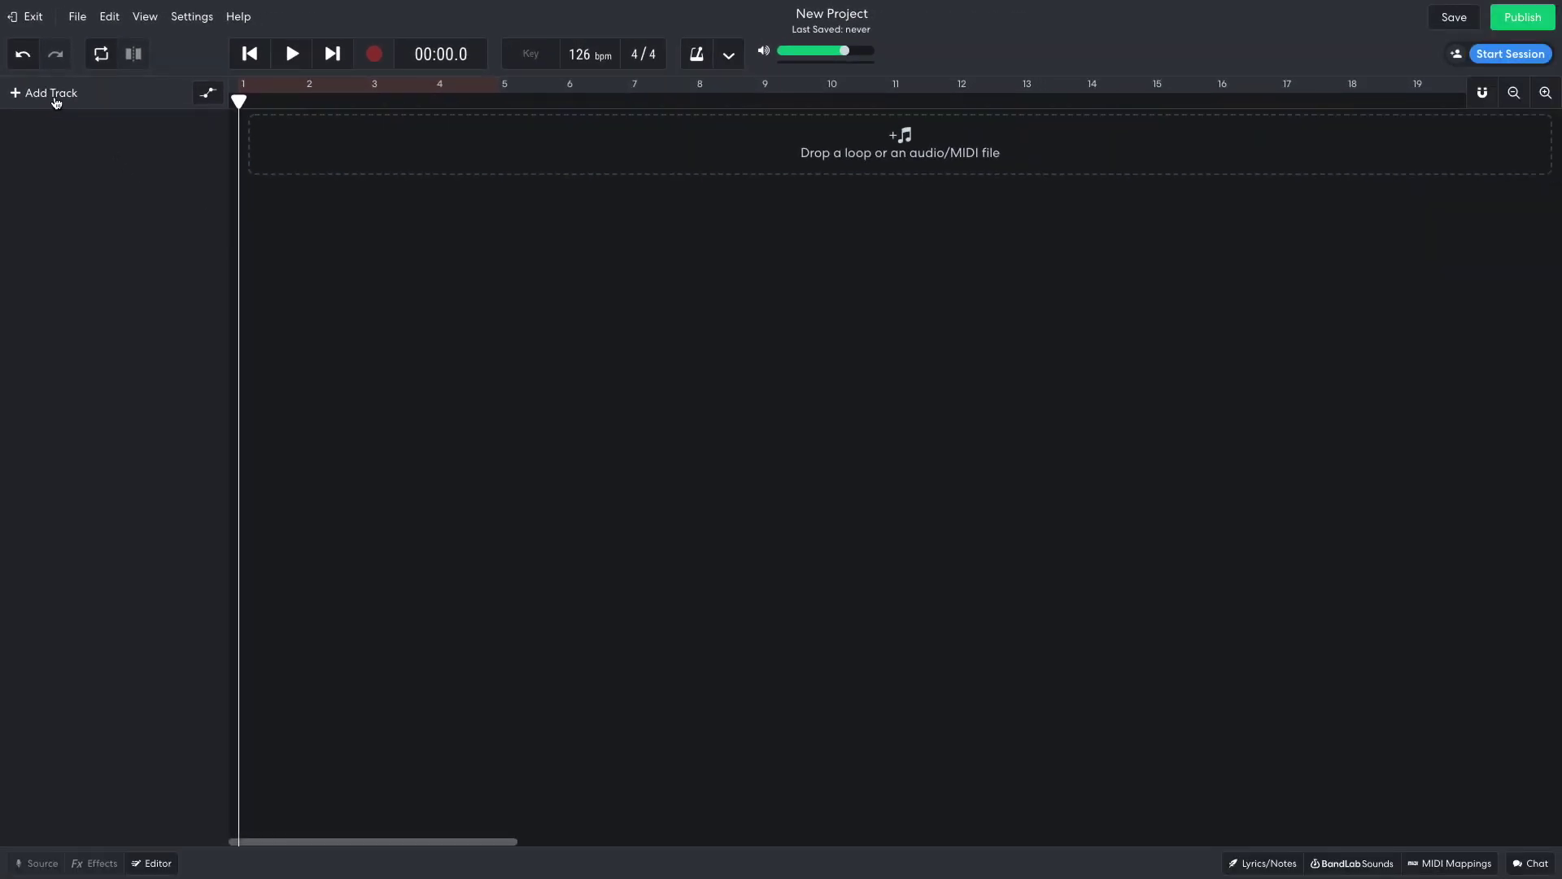
- Add an instrument track and load the 909 Kit from the Drum Pads category
click(75, 133)
click(570, 325)
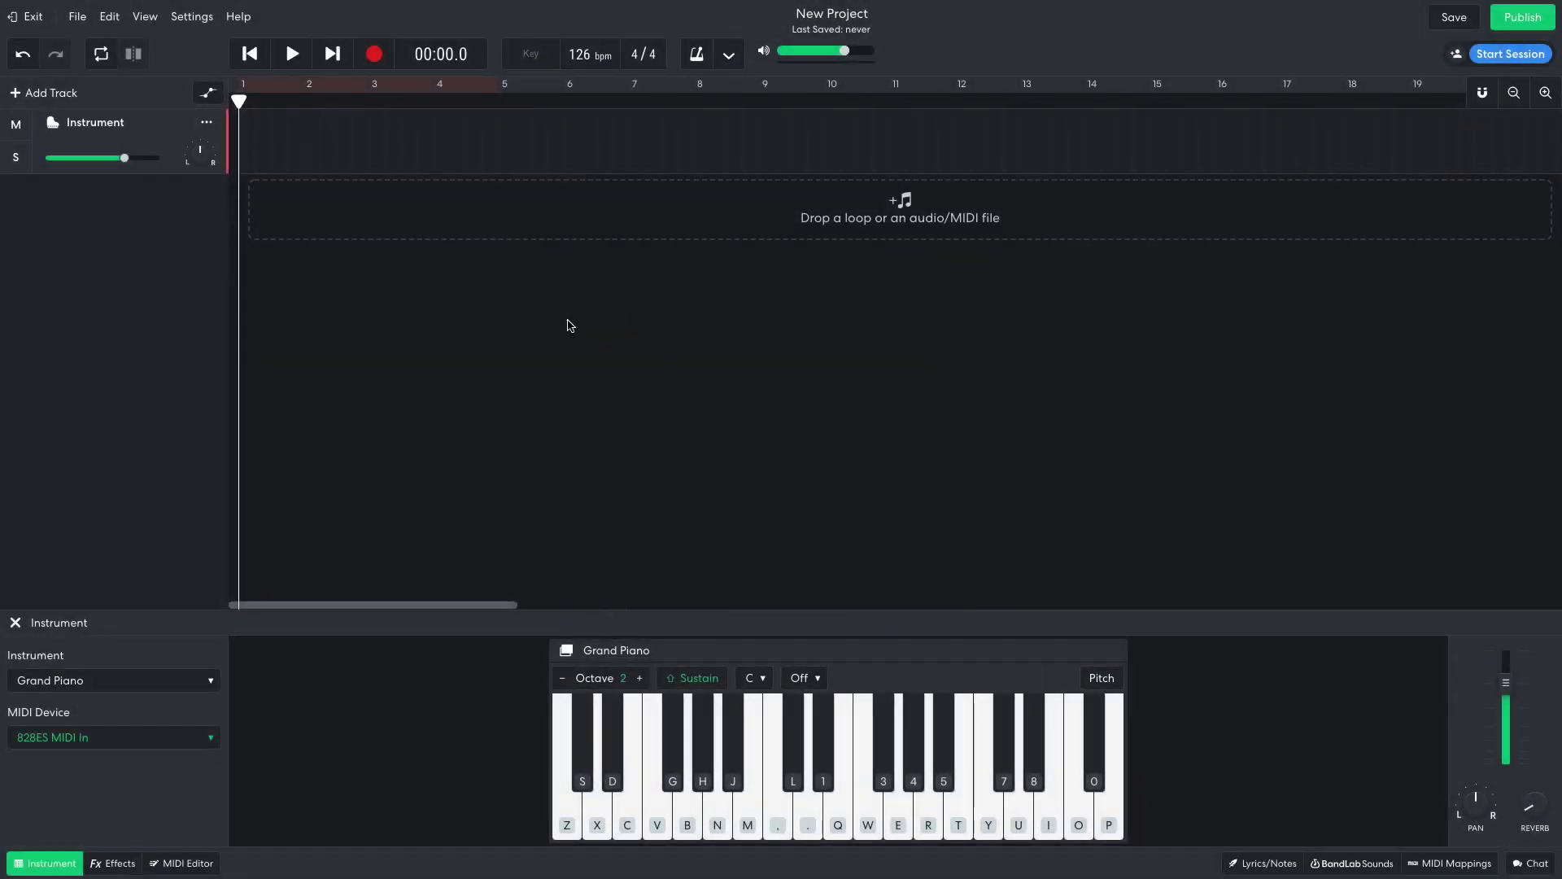
click(110, 681)
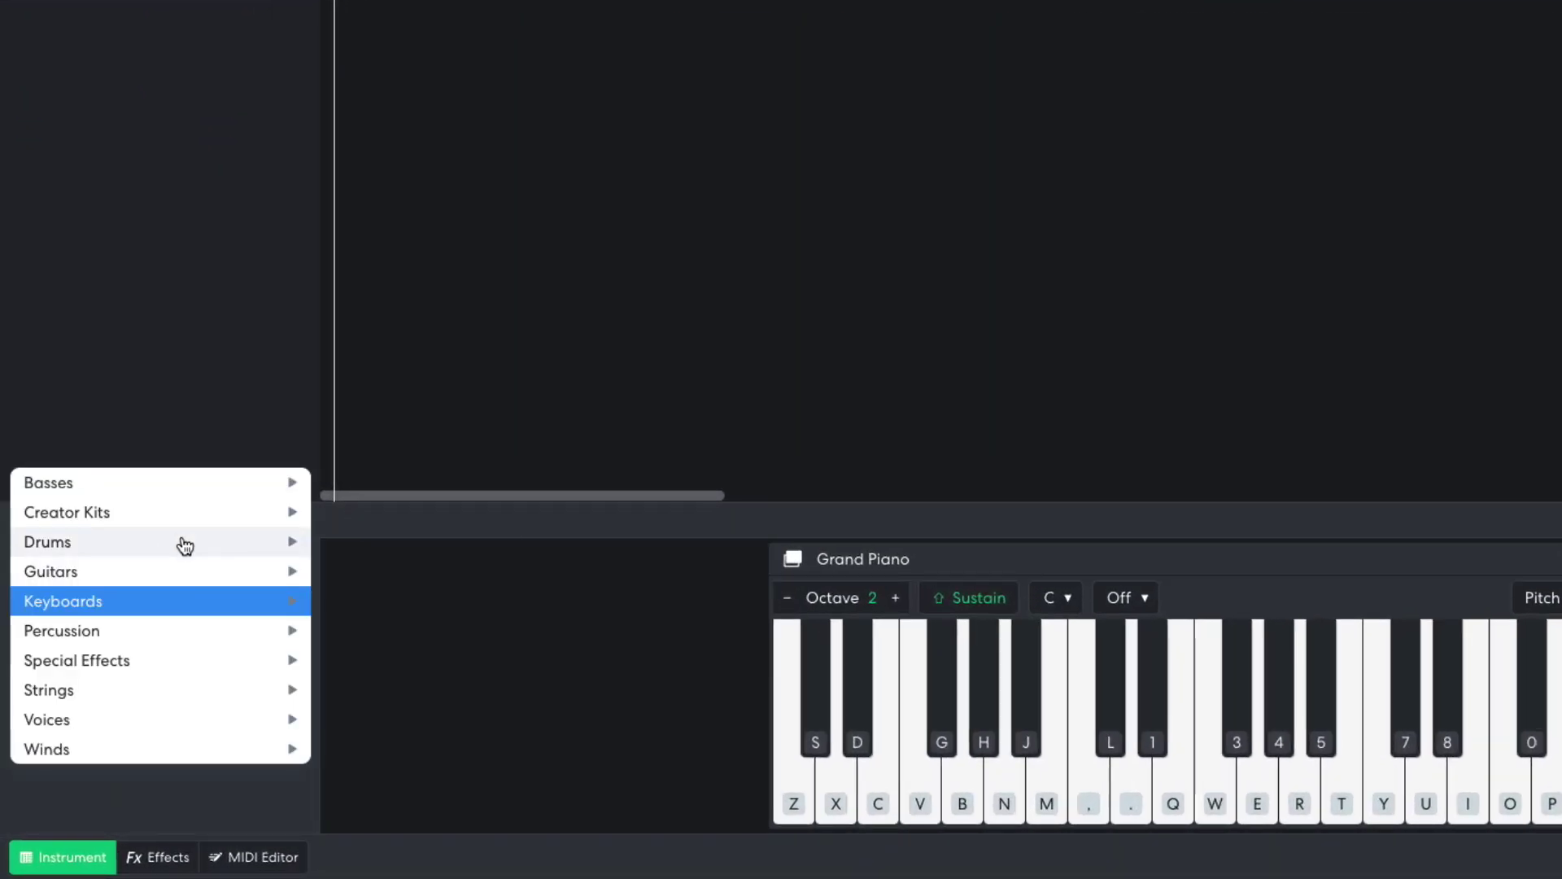
mouse_move(154, 639)
mouse_move(377, 574)
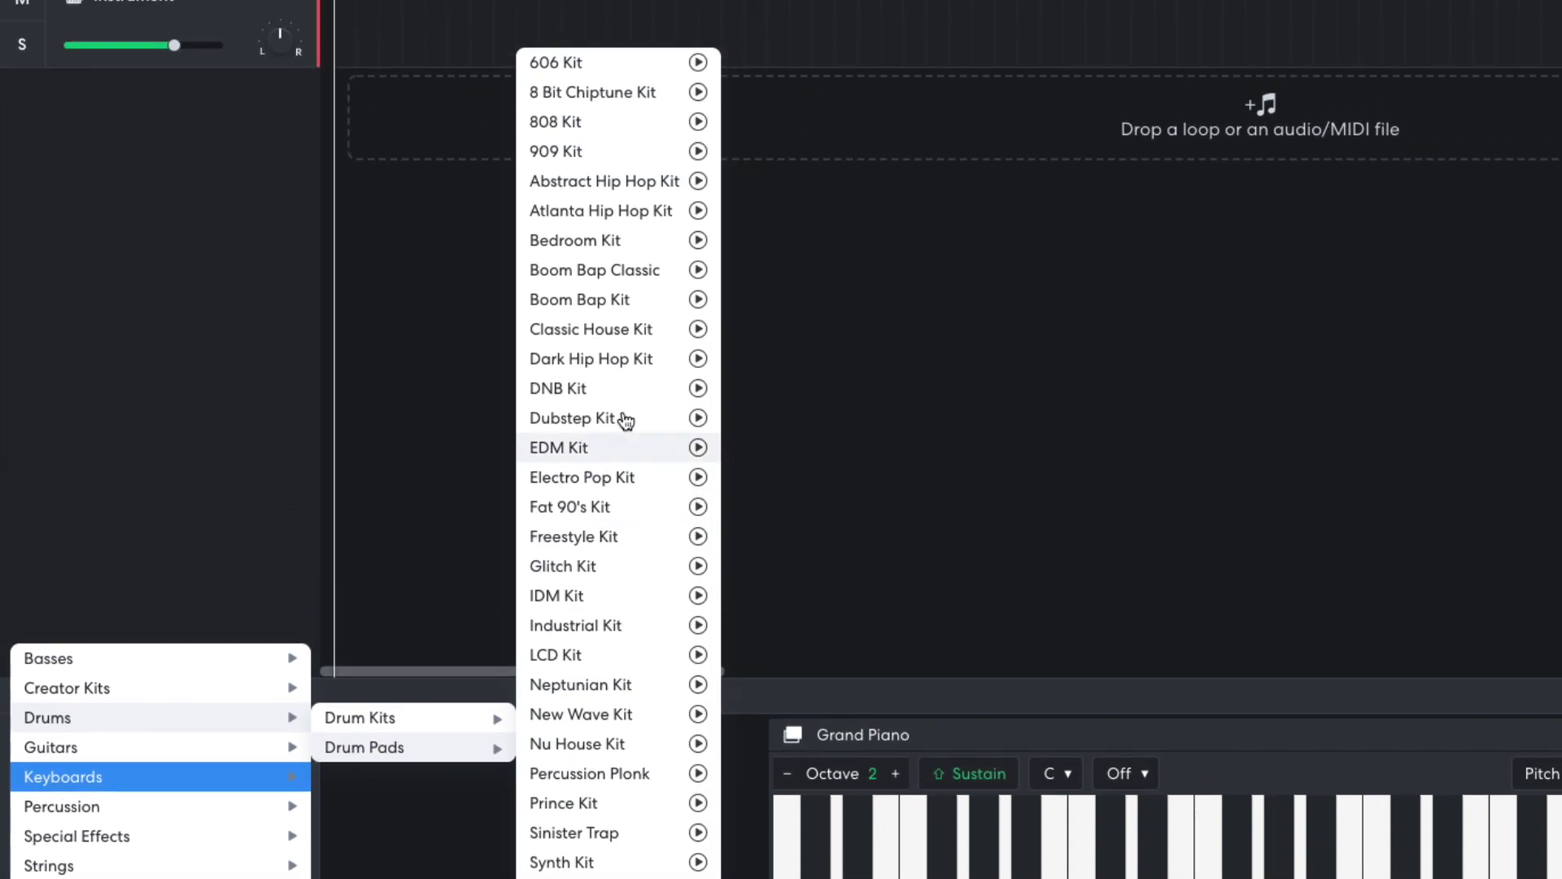
click(621, 155)
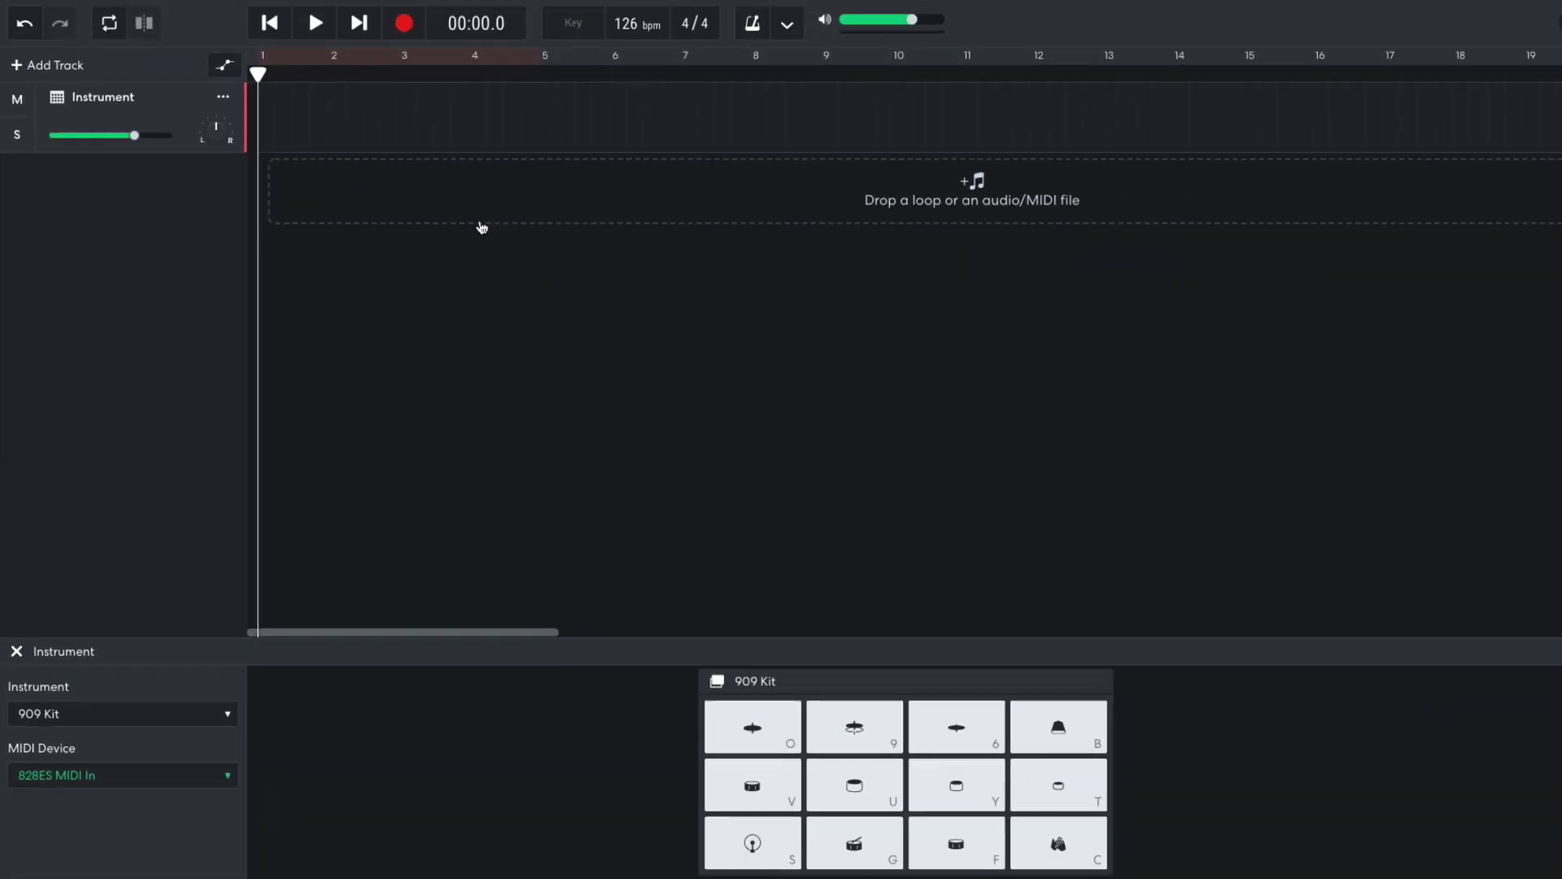
- Create a MIDI clip with bottom-row hits on beats 2–4 and claps on beats 2 and 4
double_click(321, 132)
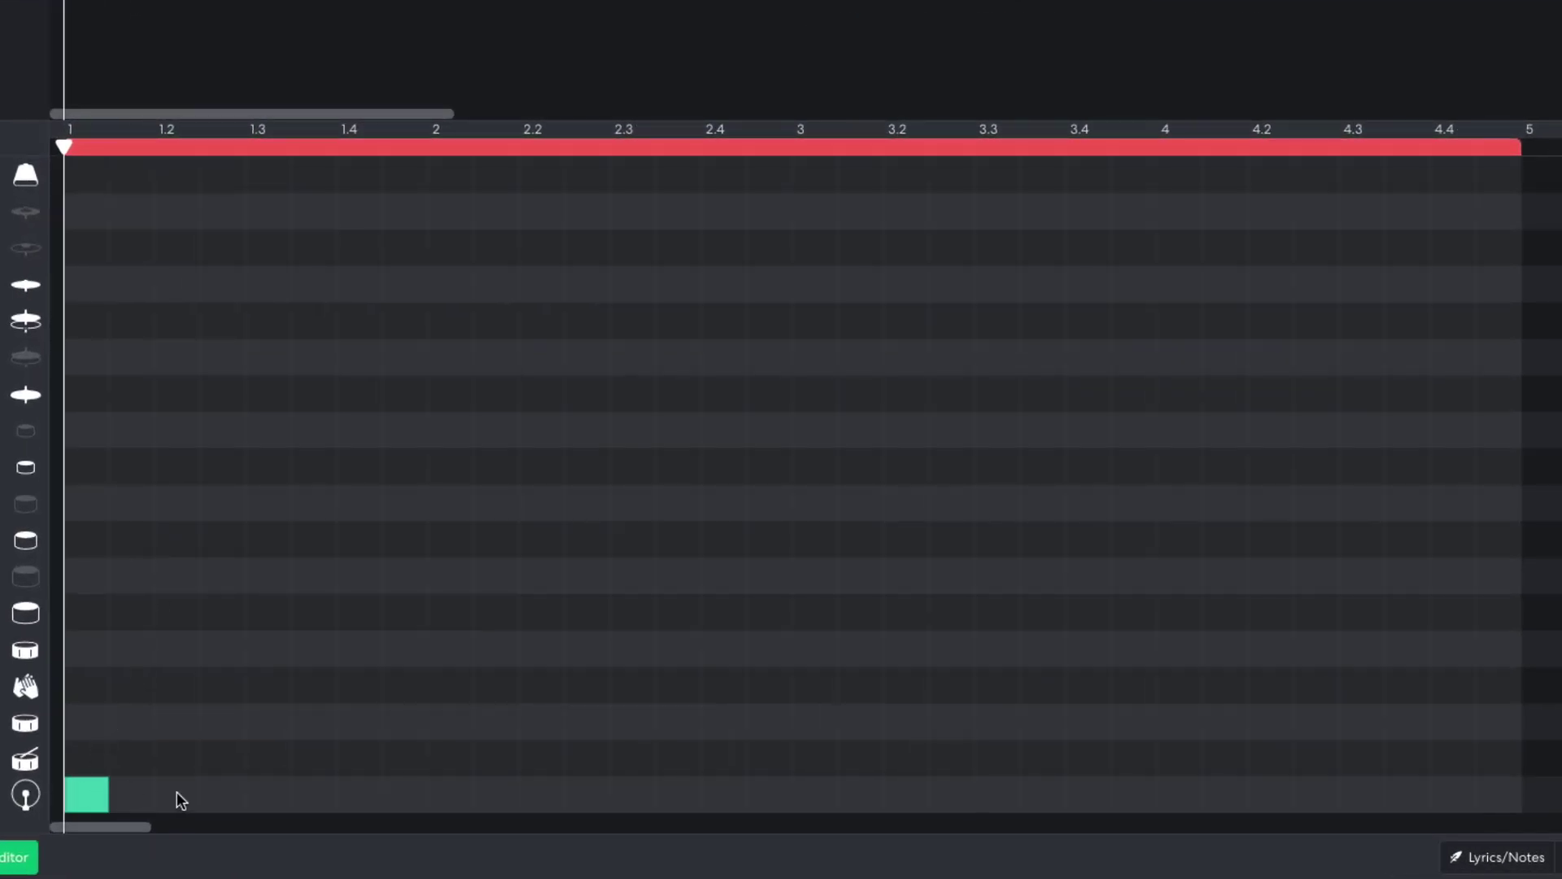
click(177, 794)
click(271, 794)
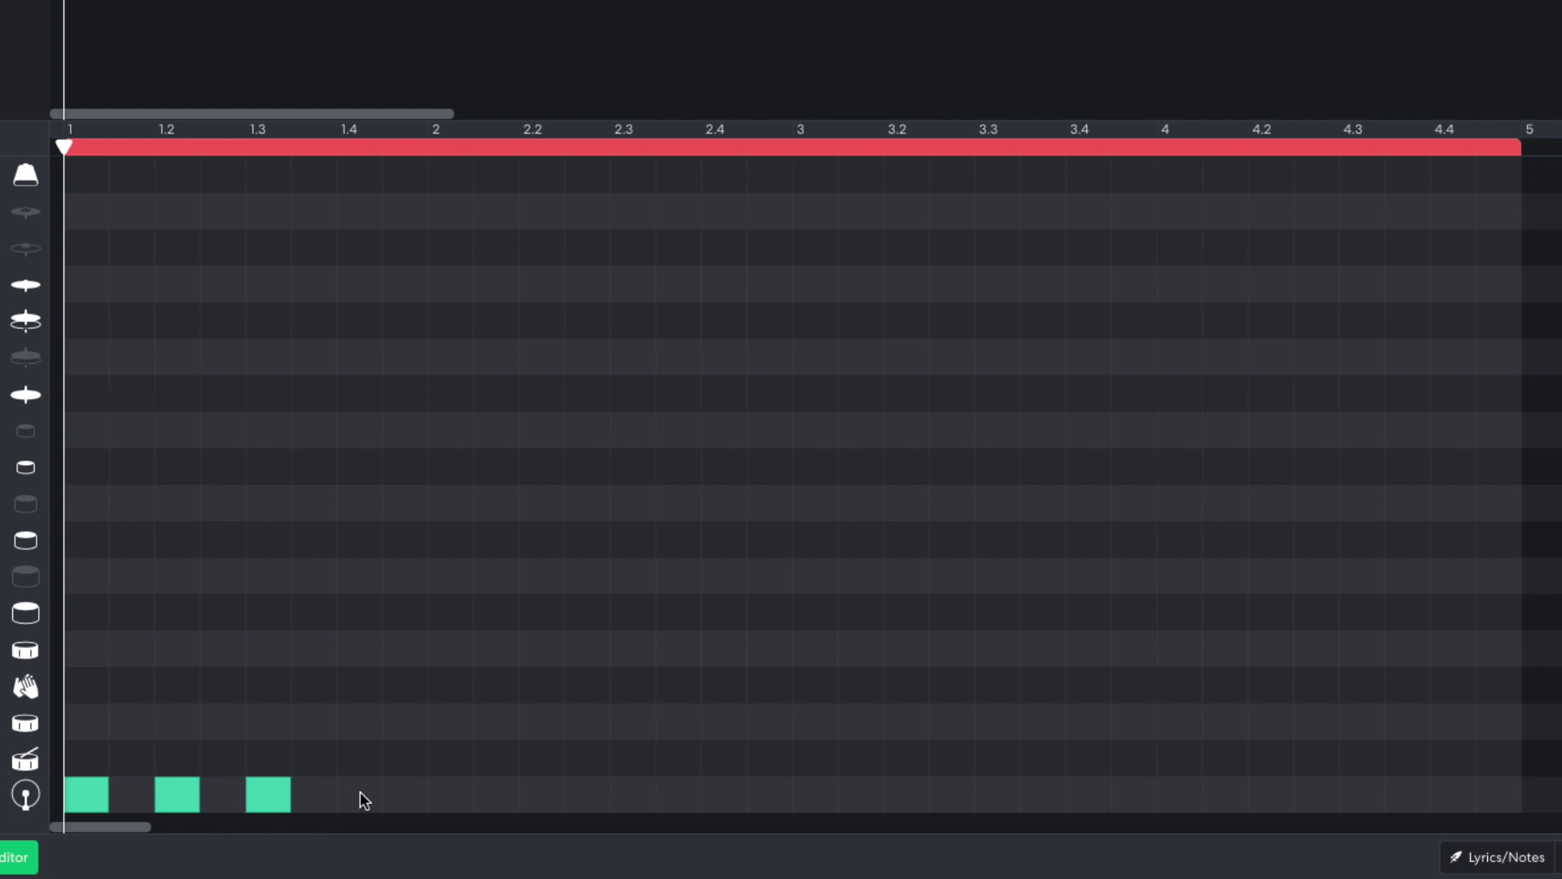
click(359, 794)
click(172, 684)
click(359, 684)
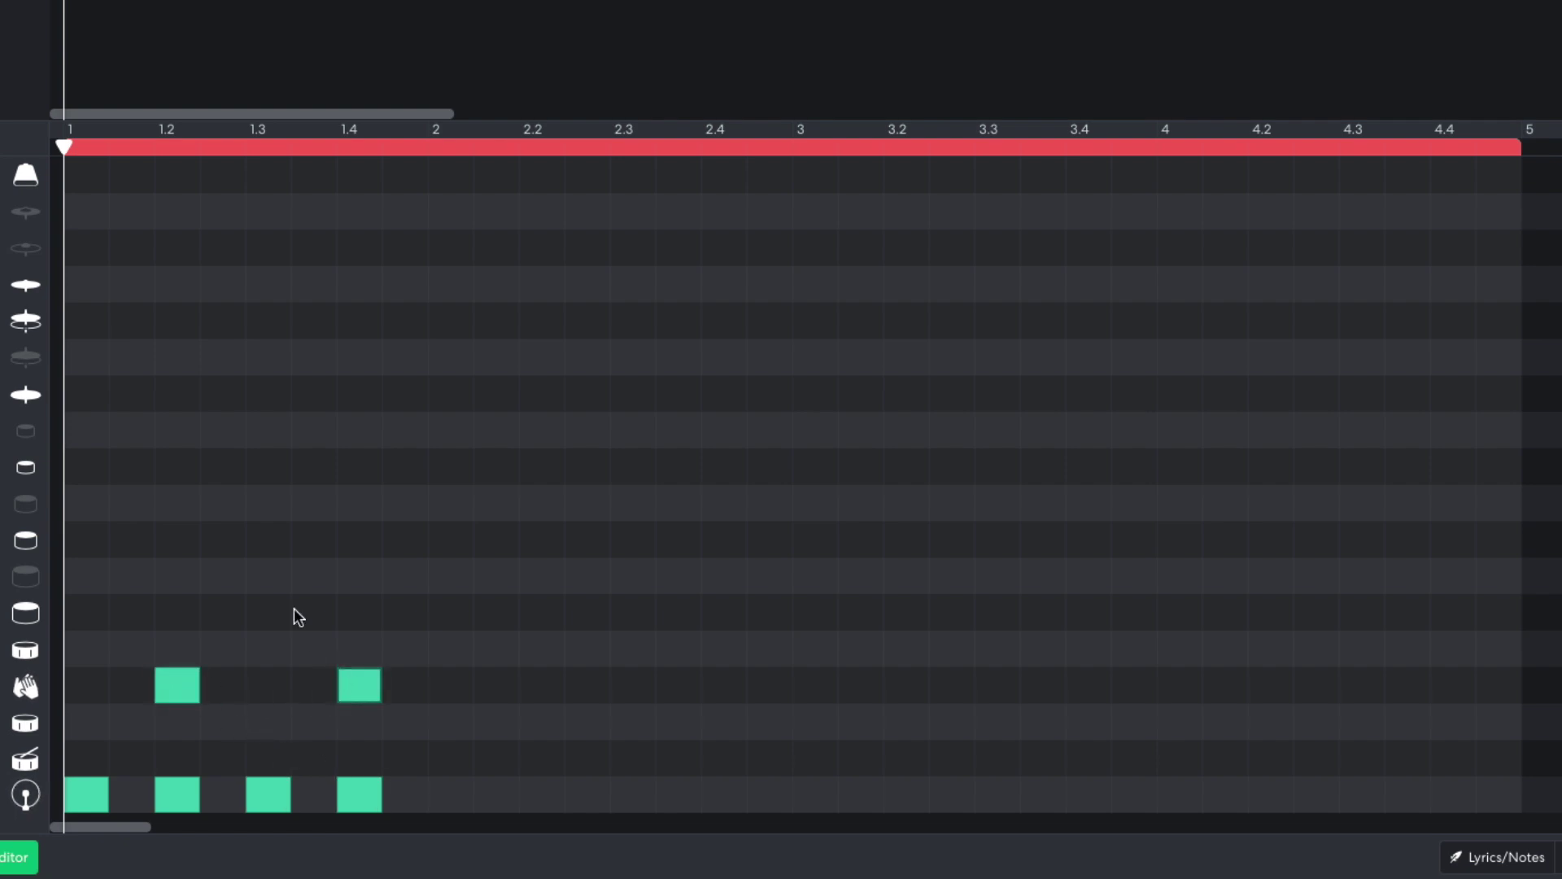
- Add offbeat cymbal hits after beats 1, 2 and 3, then play the pattern
click(132, 320)
click(224, 321)
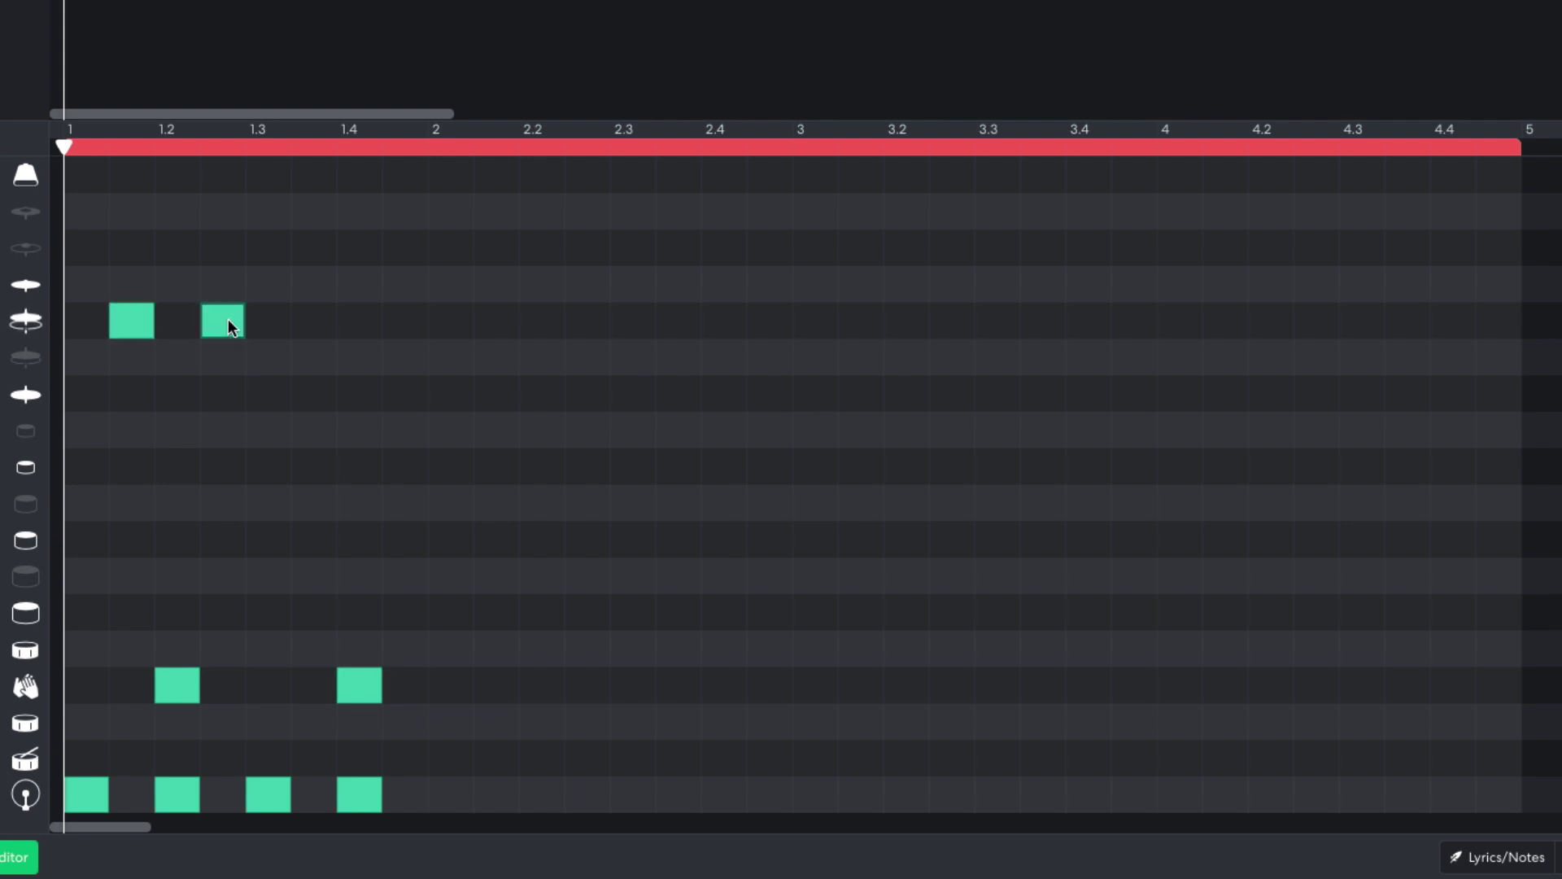
click(314, 322)
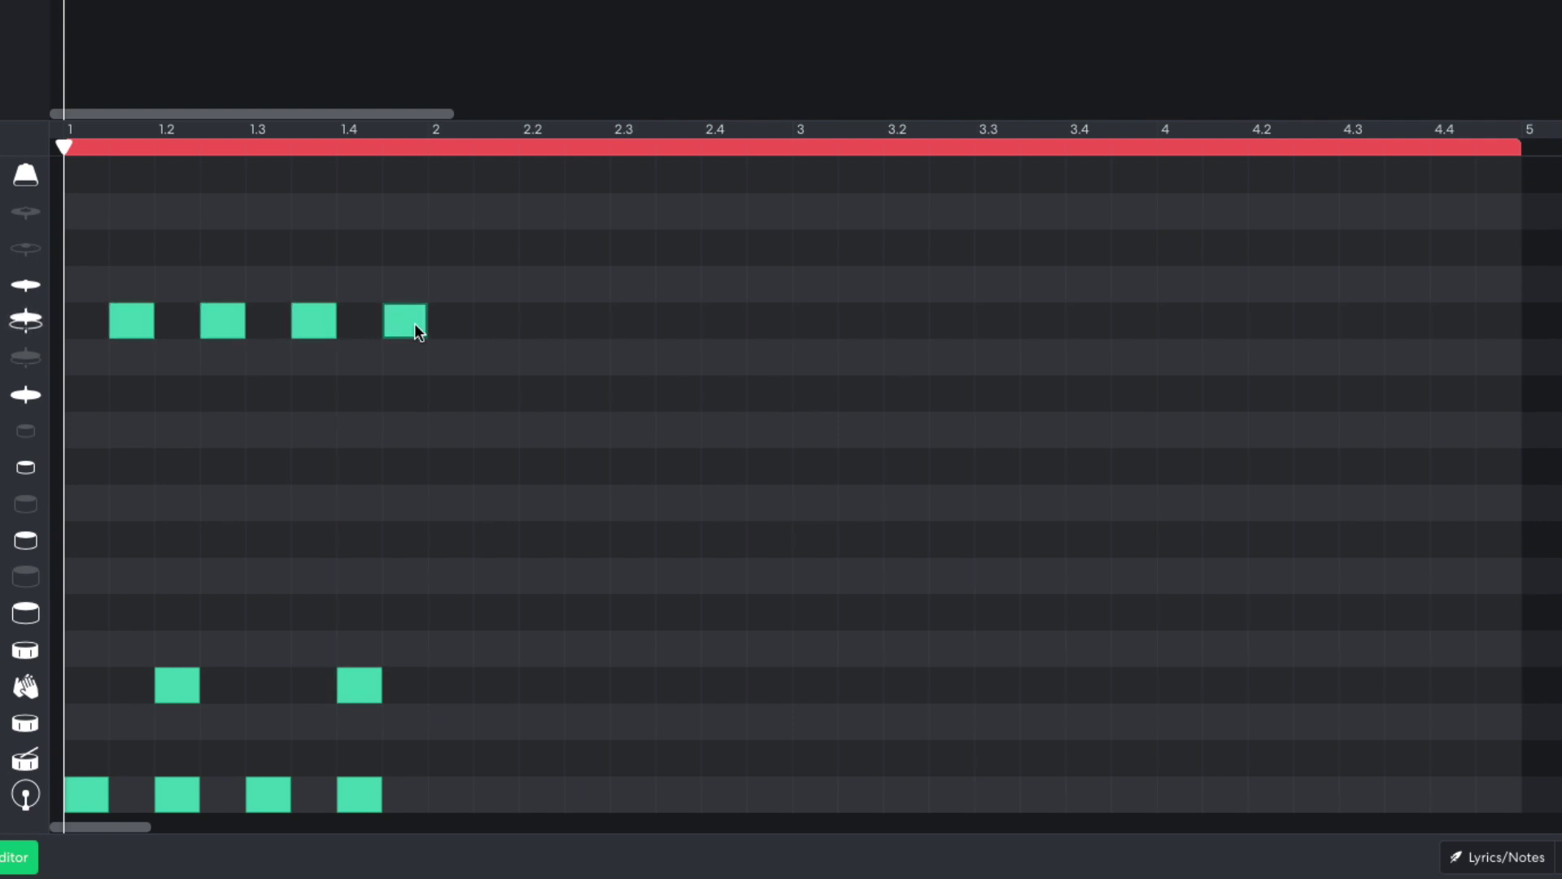
key(space)
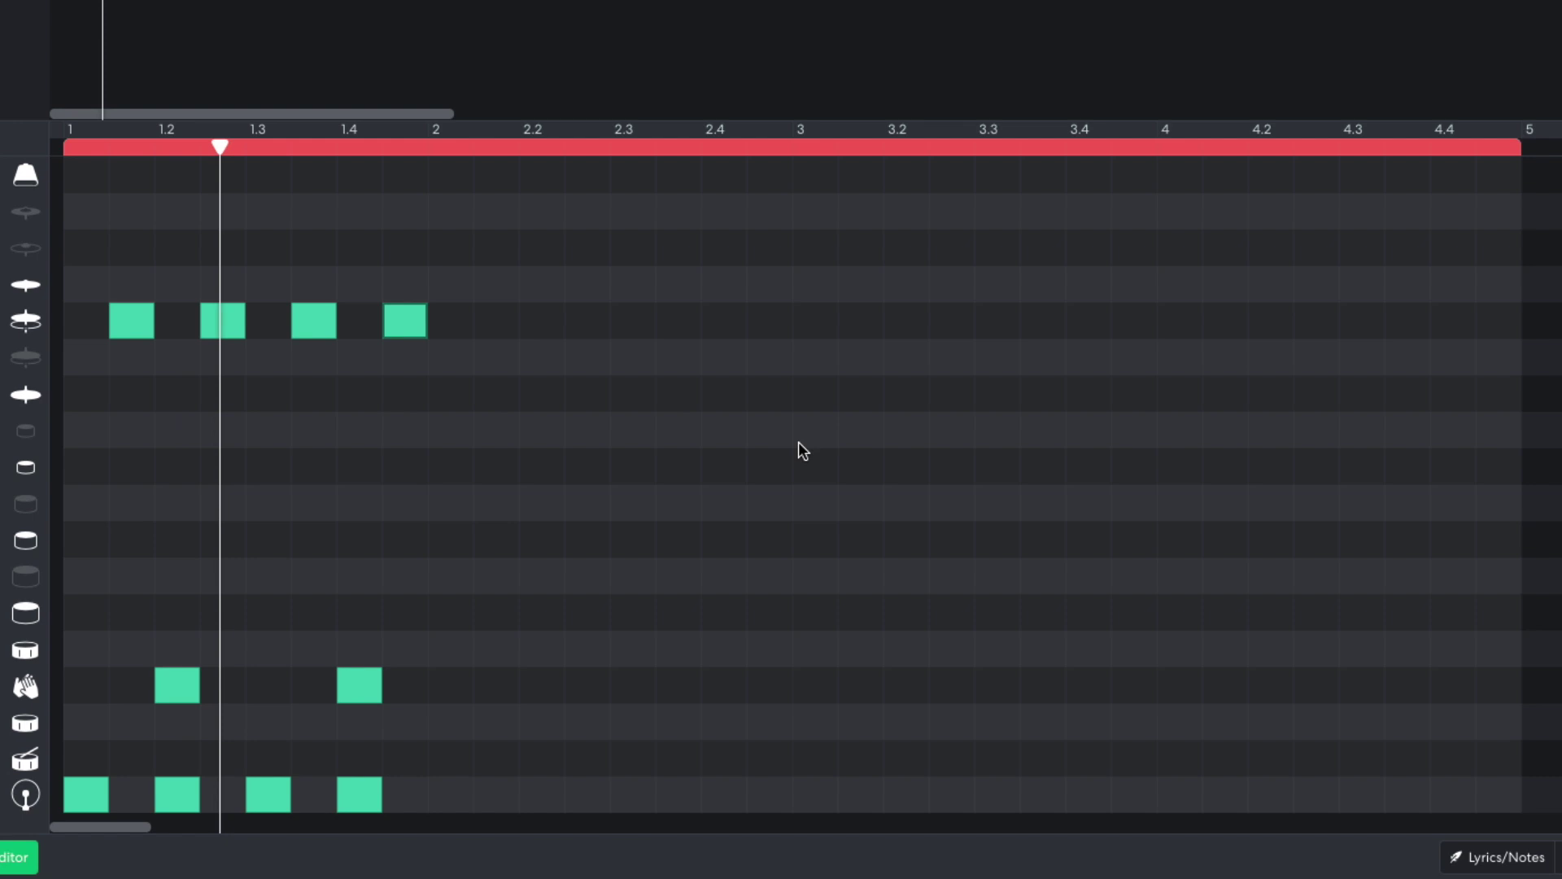
- Stop playback and set the note grid resolution to 1/32
key(space)
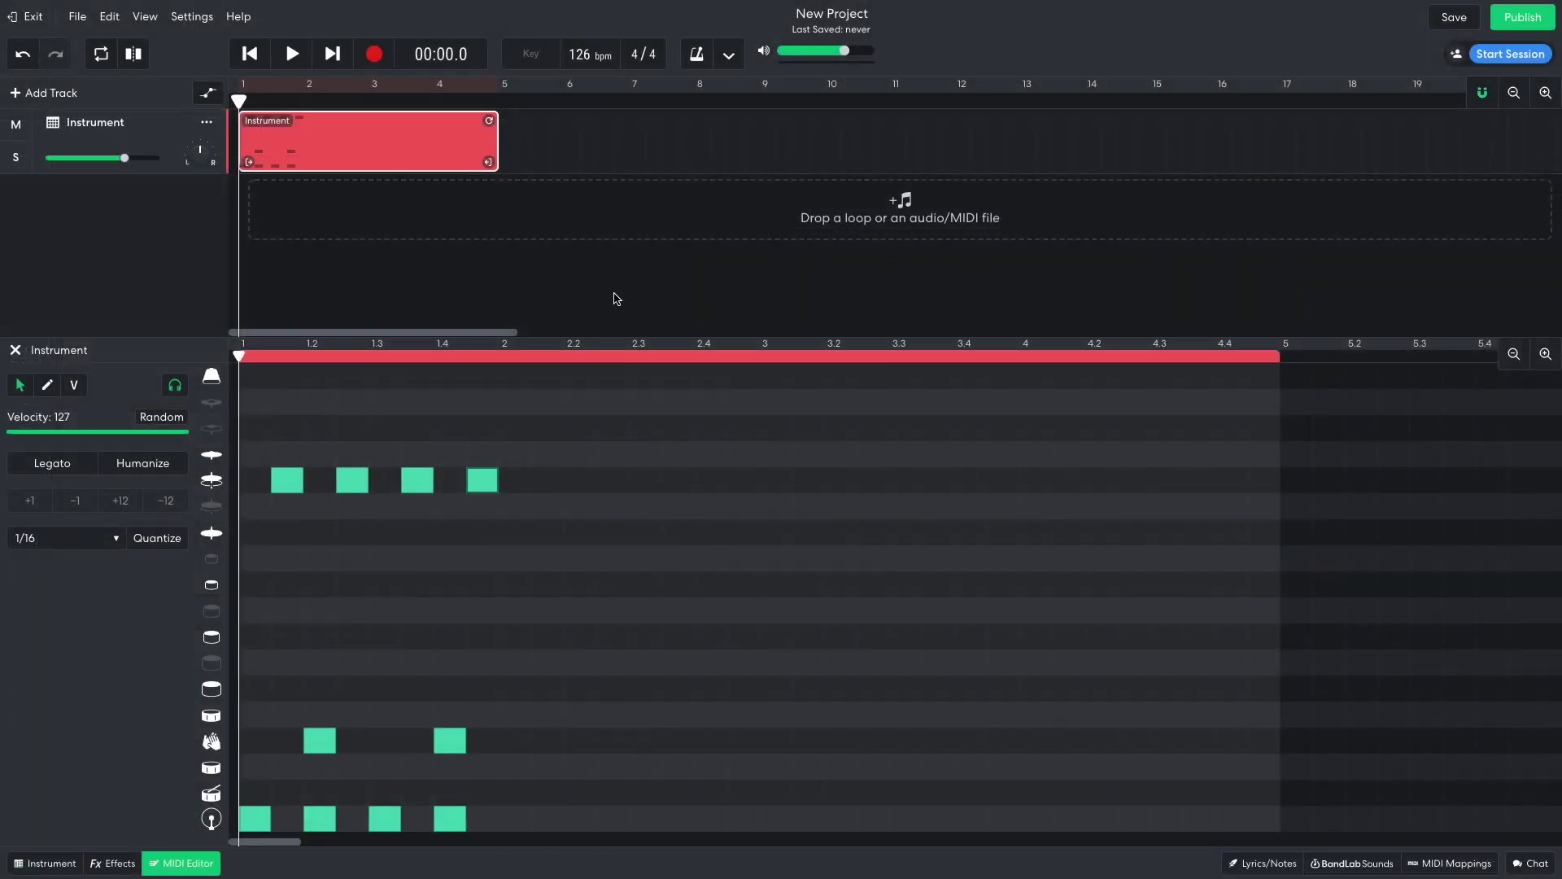
click(146, 20)
mouse_move(170, 78)
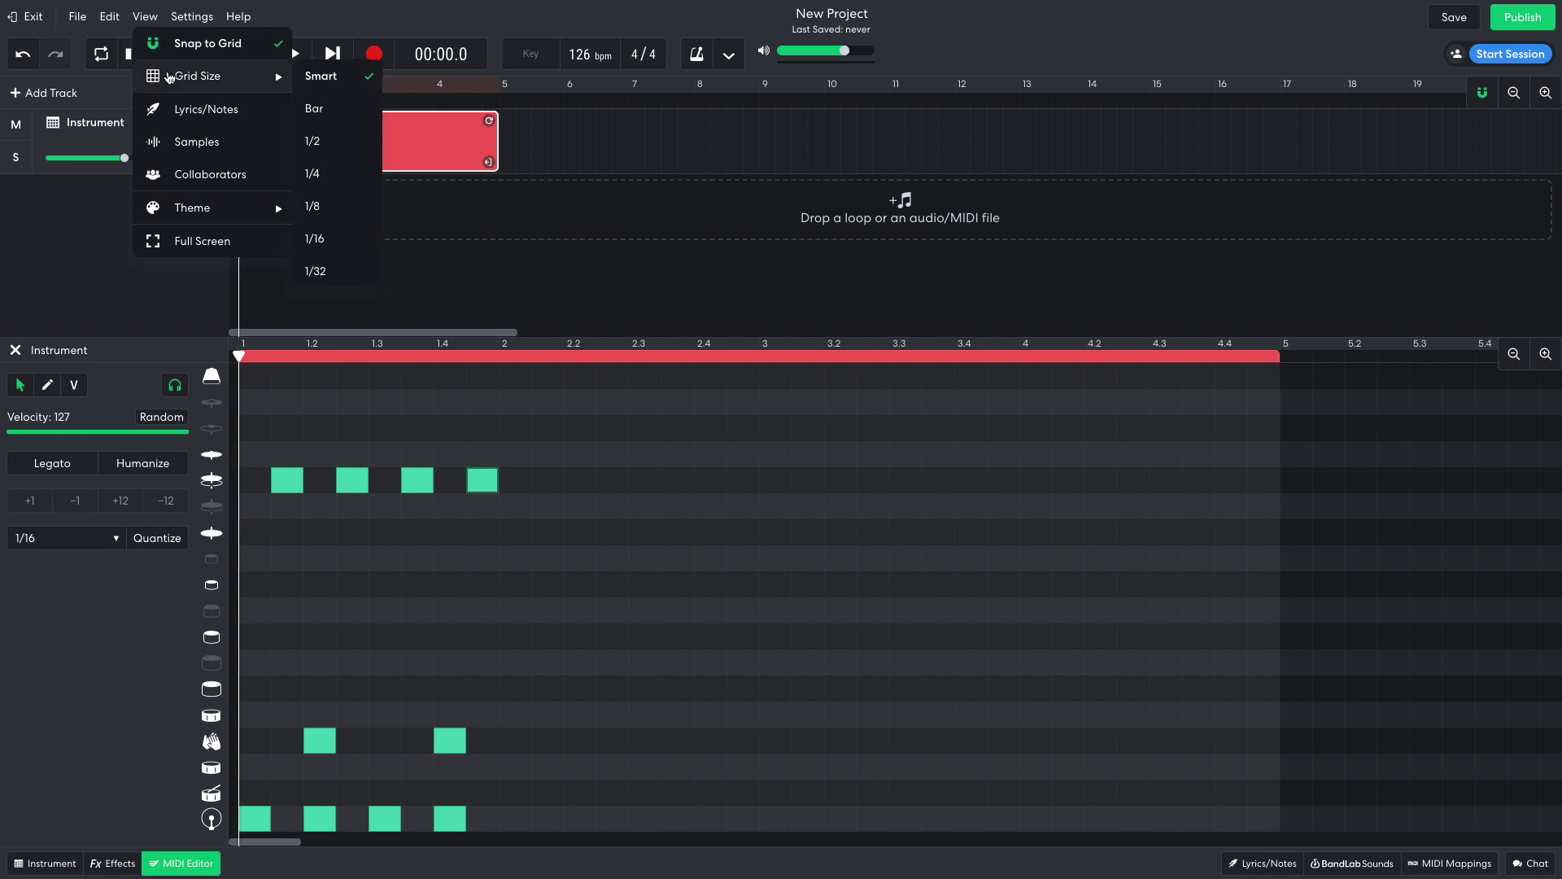
click(331, 271)
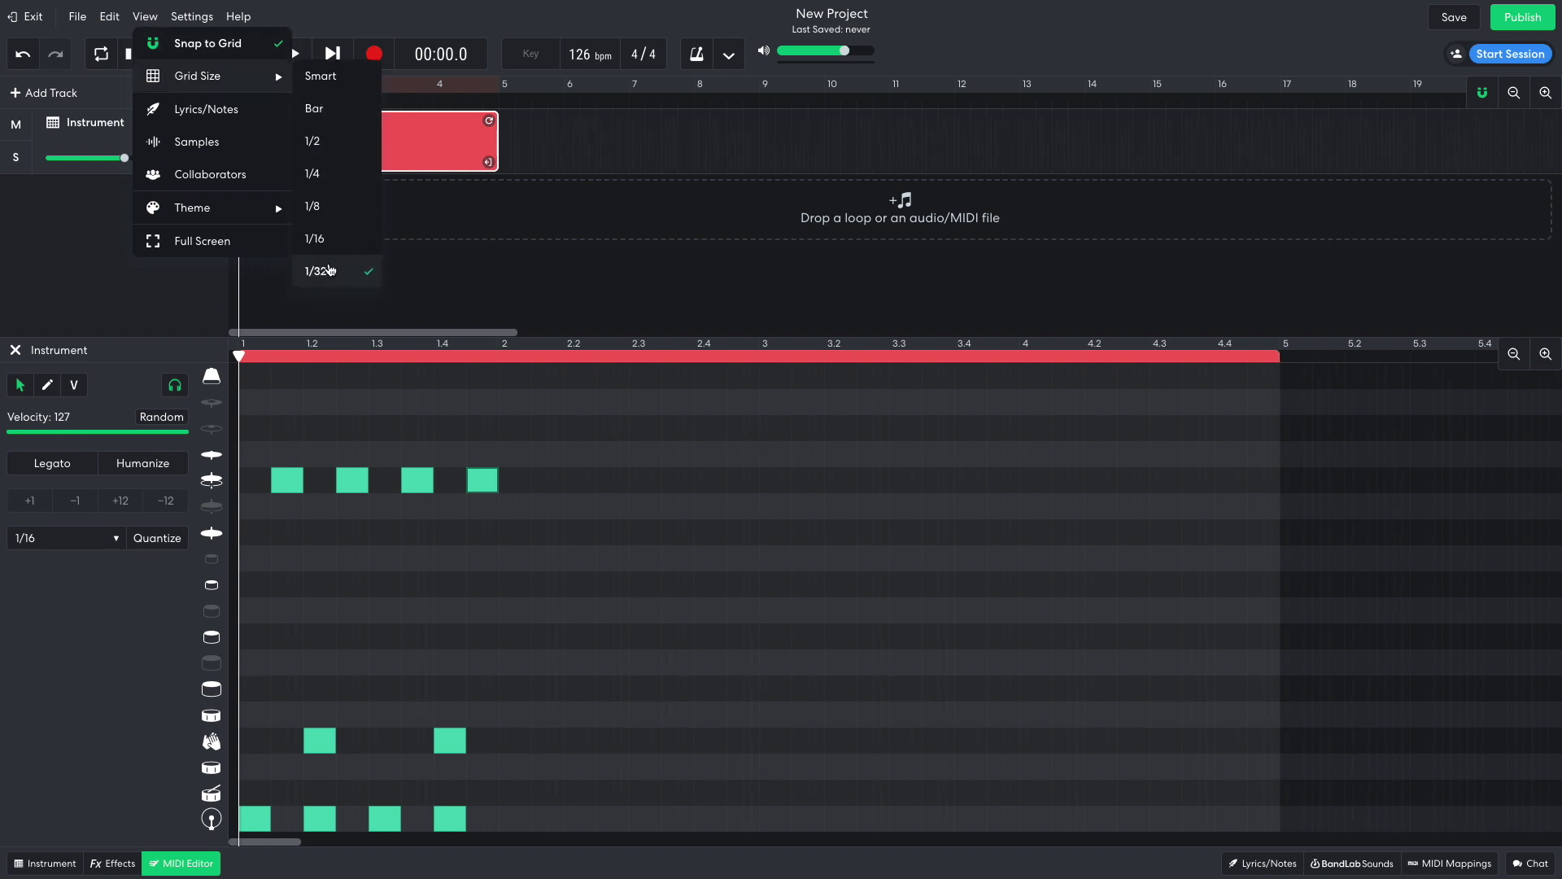
click(401, 352)
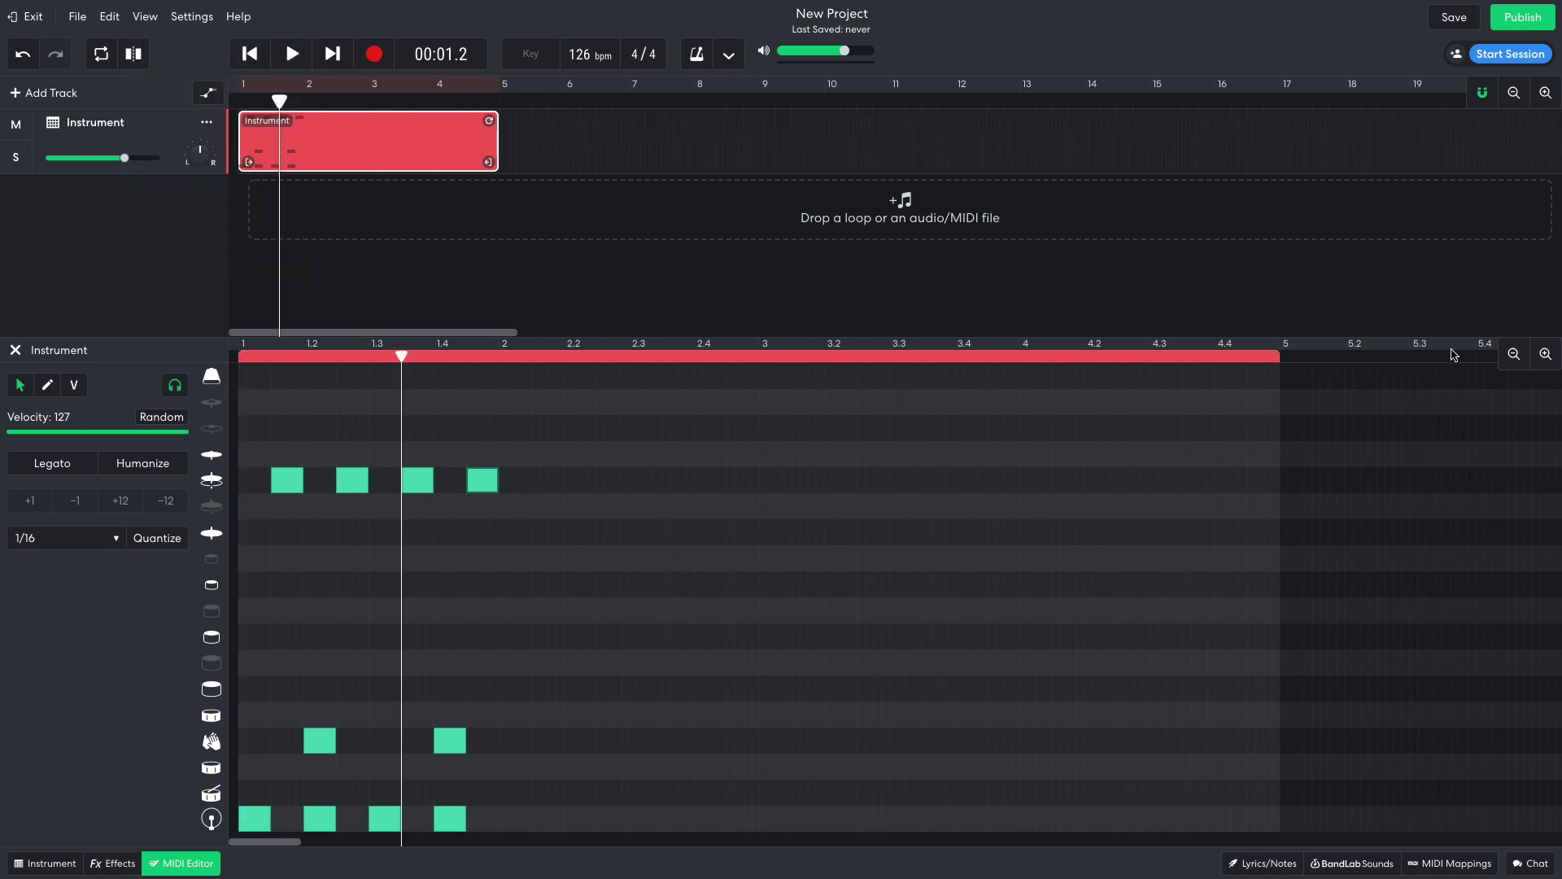
- Zoom in, add a short 1/32 cymbal hit before the third offbeat, and replay from the start
click(1544, 354)
click(1545, 353)
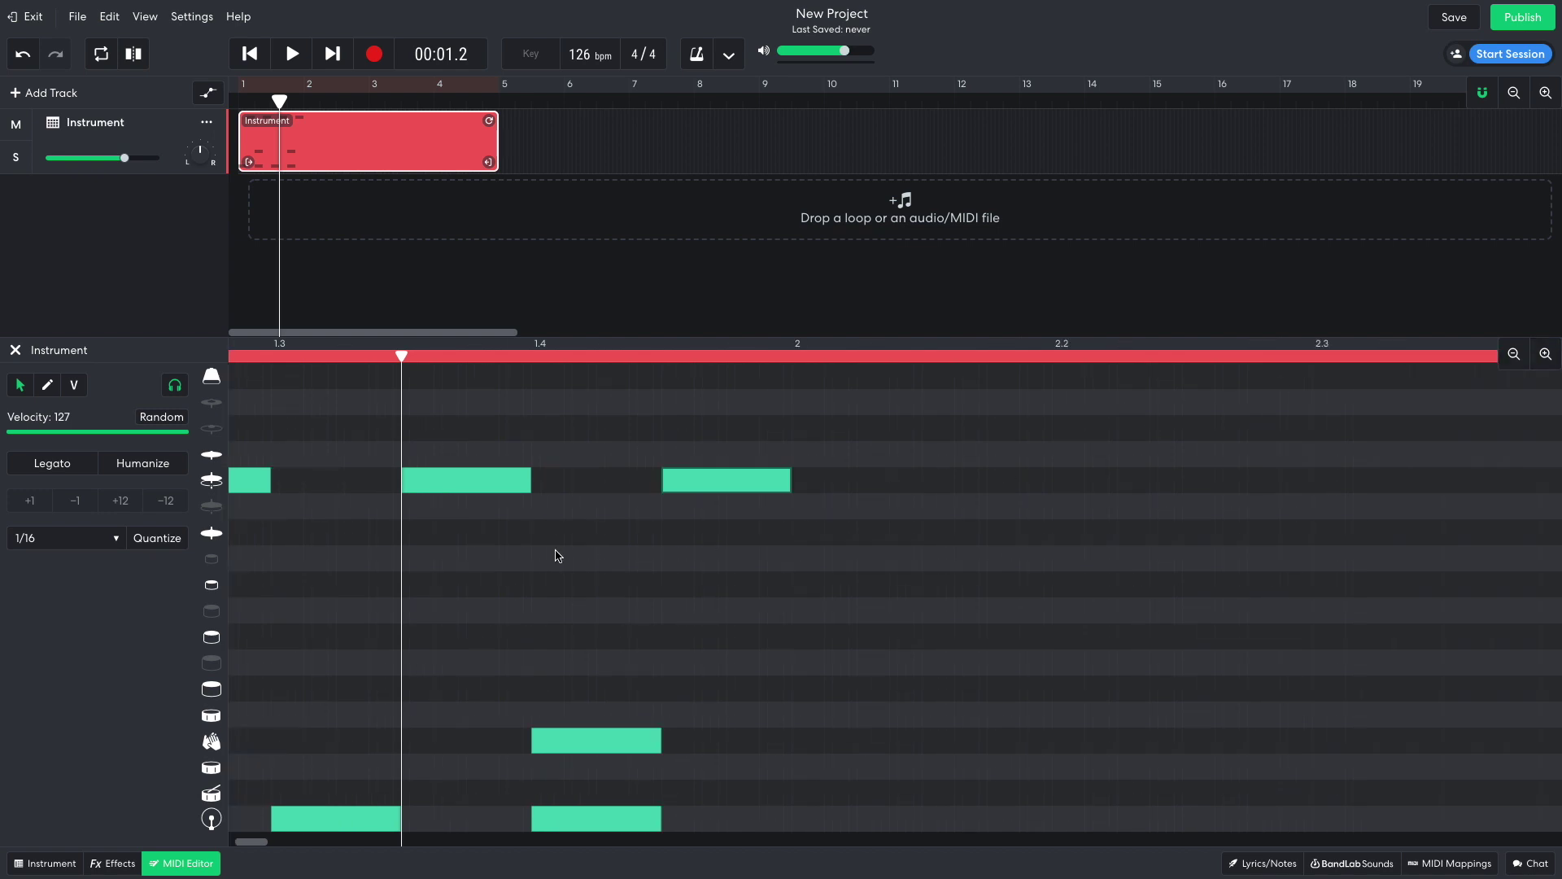
click(381, 534)
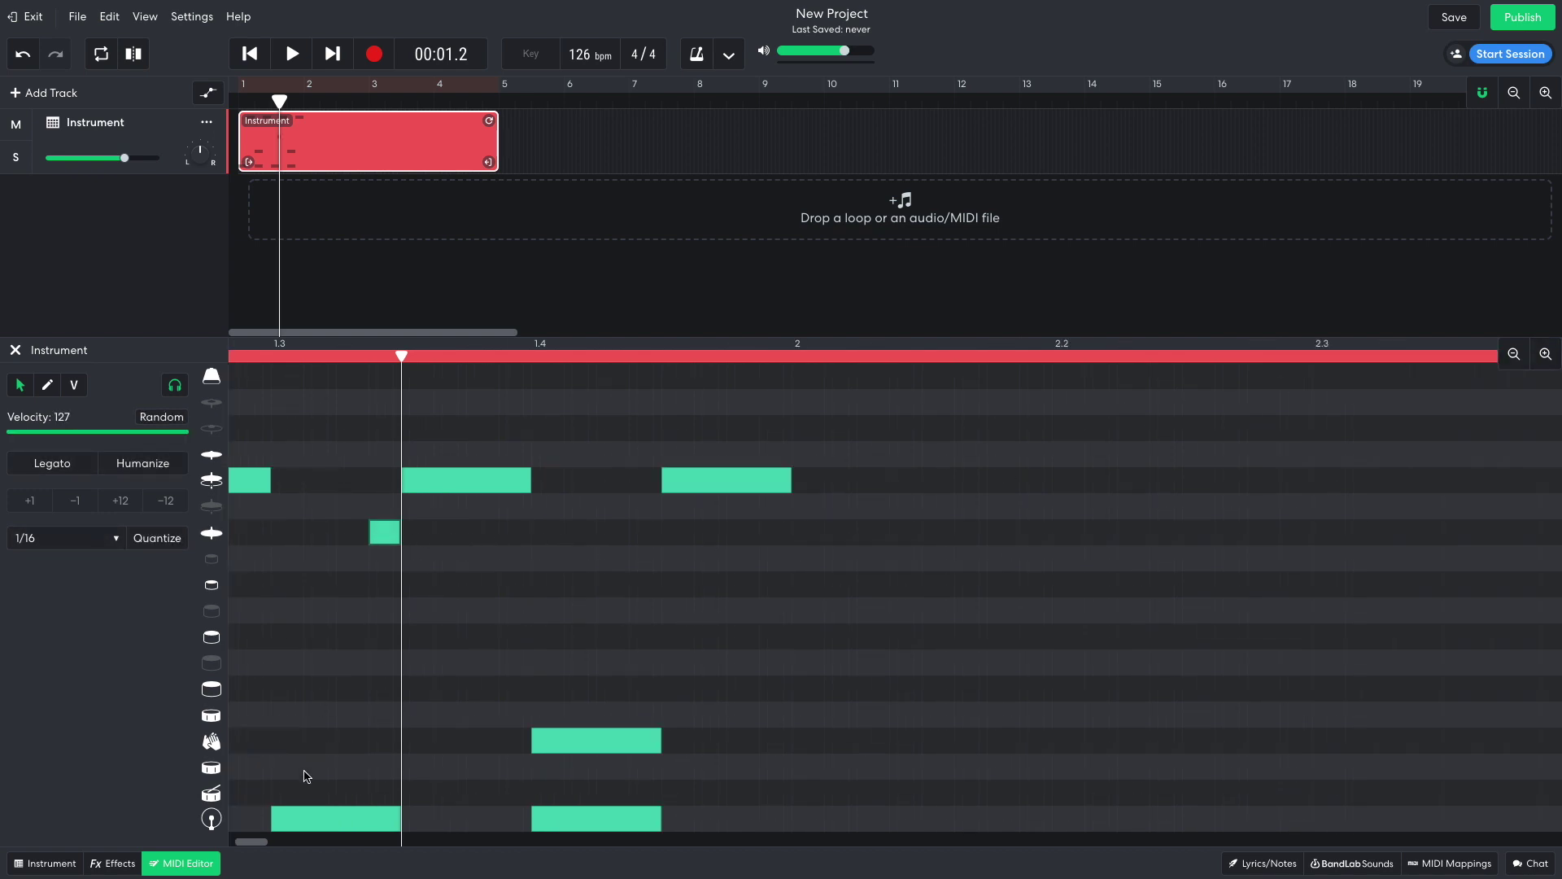
drag(251, 841, 244, 841)
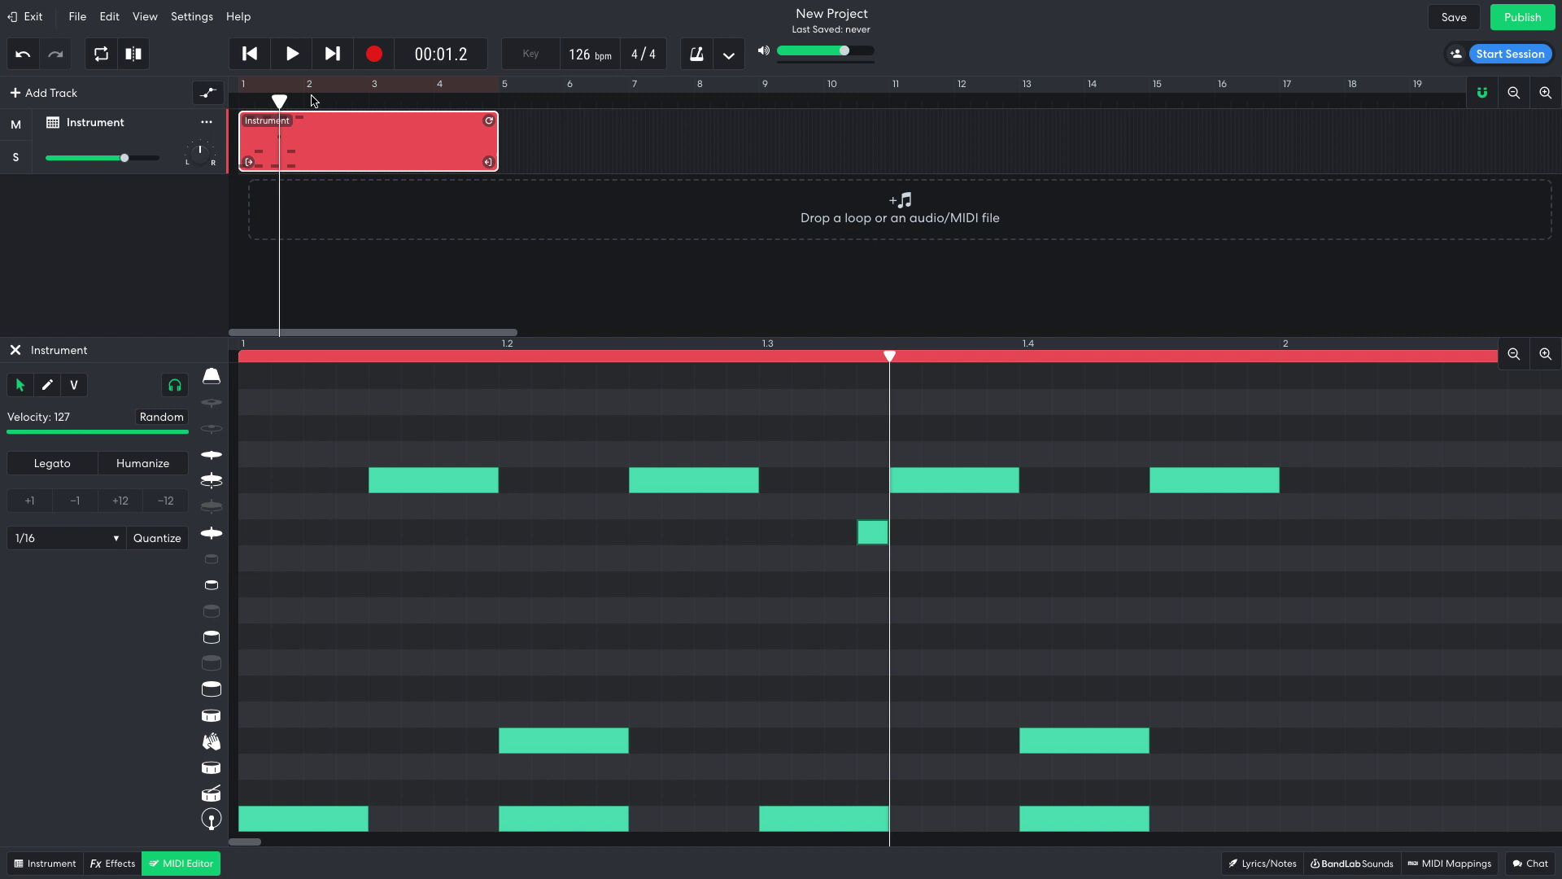
click(259, 62)
key(space)
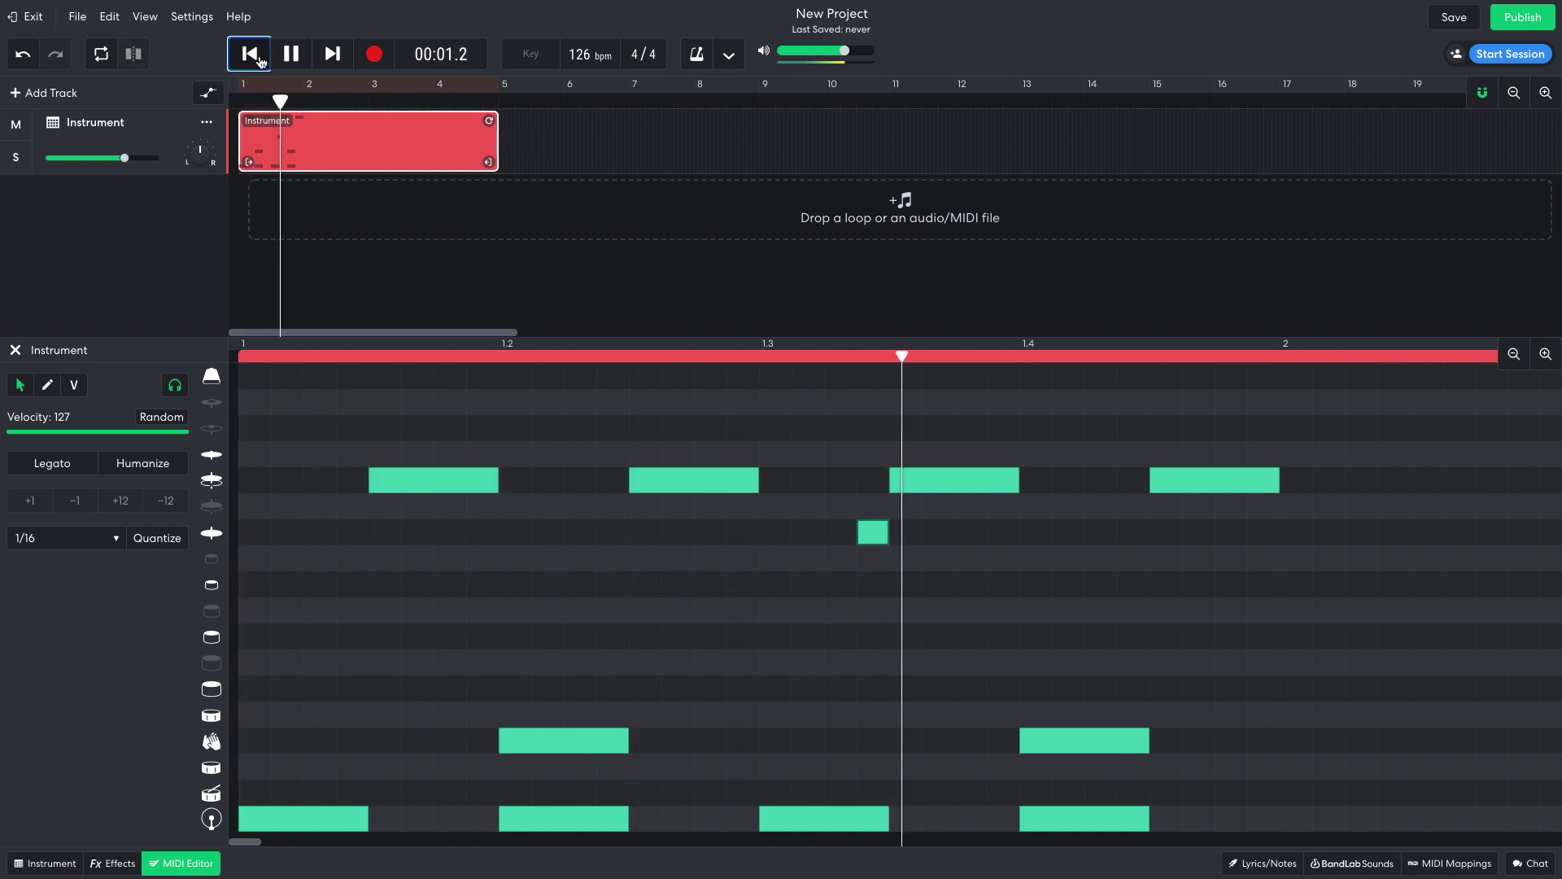
- Stop playback and copy all the bar-1 drum notes into bar 2
key(space)
scroll(1091, 489, down, 2)
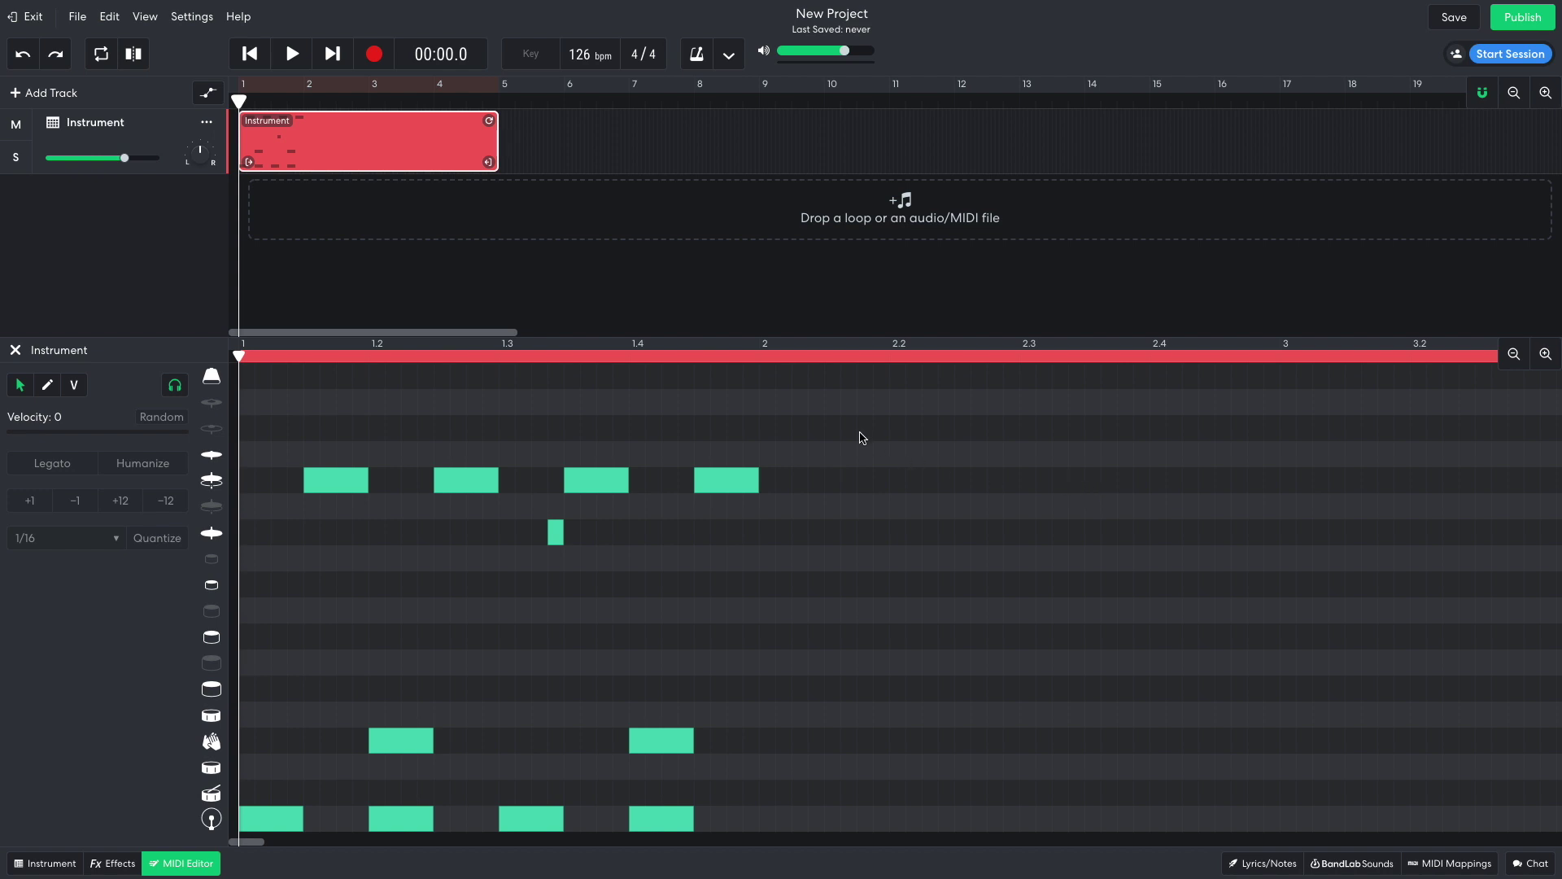
drag(862, 438, 781, 875)
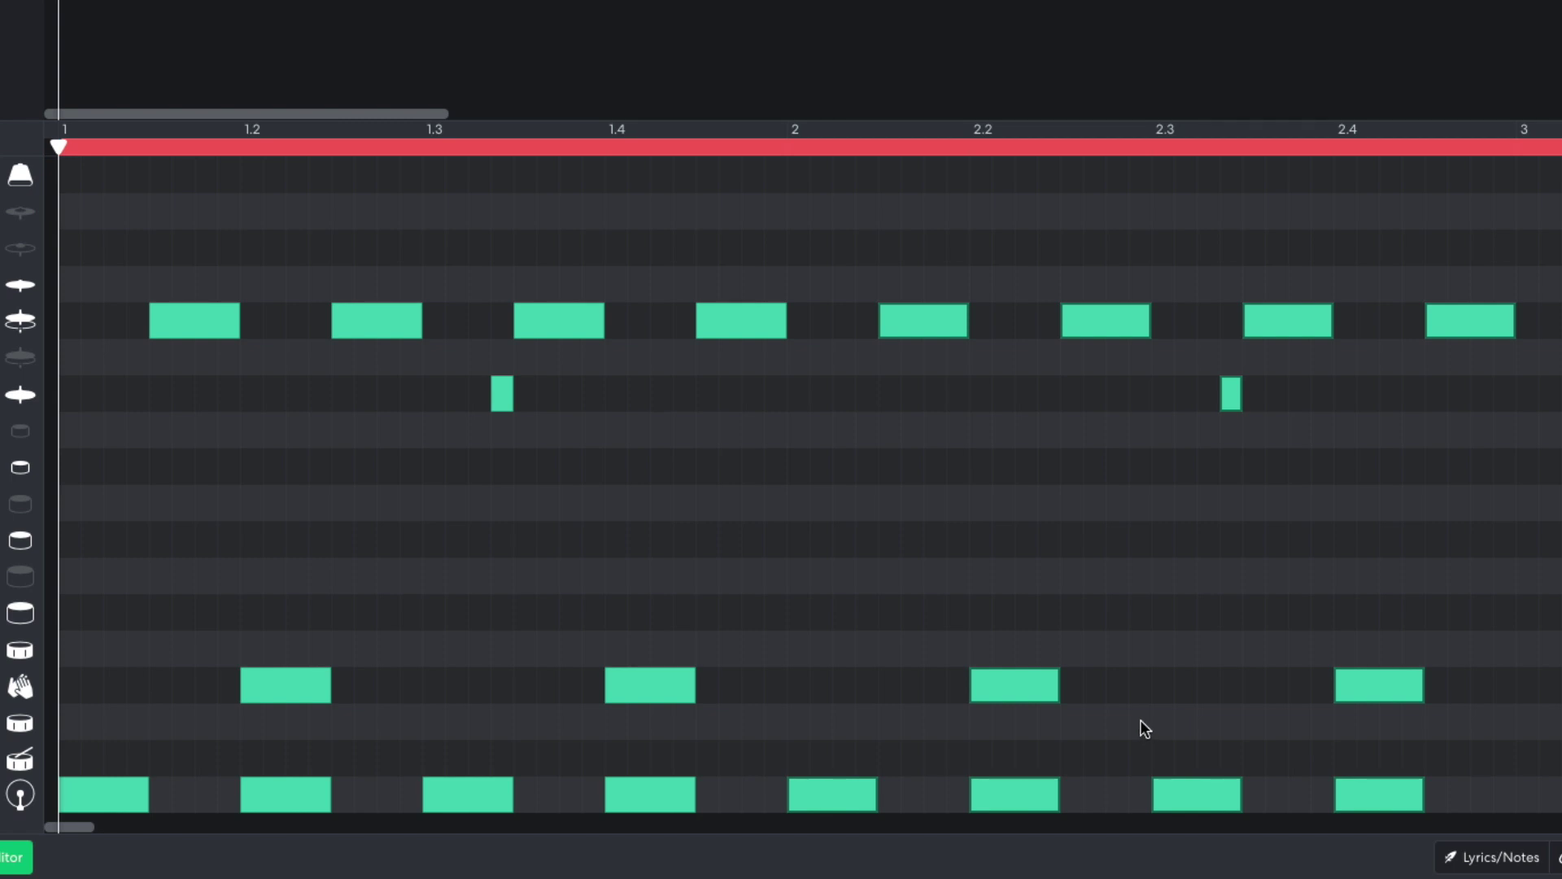
- Add two short hits under the claps in bar 2 at velocity 97, then play back
click(1009, 766)
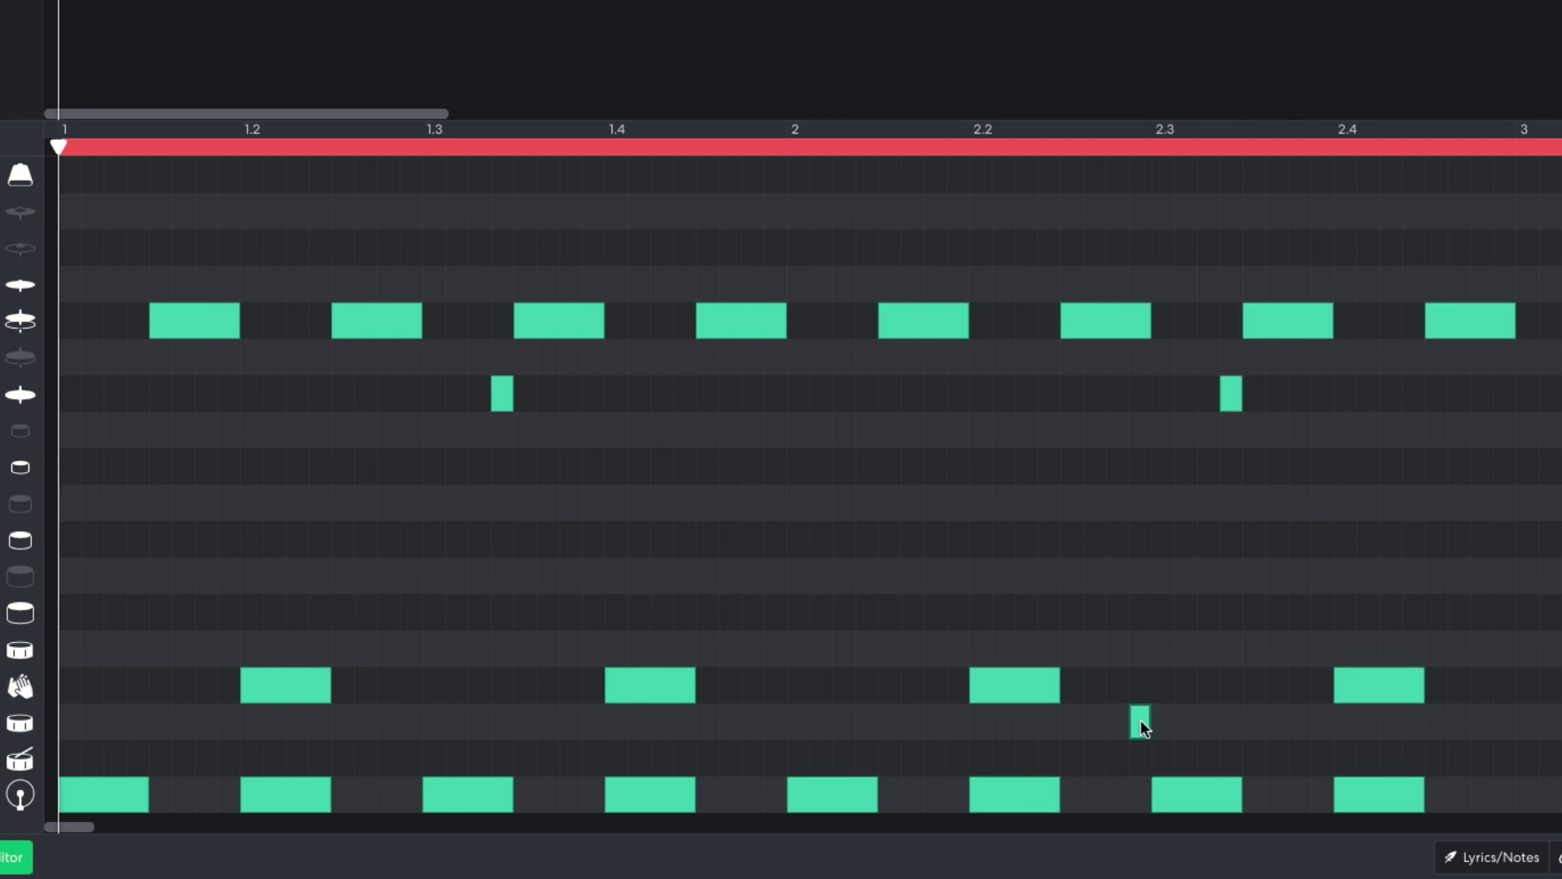
click(1233, 721)
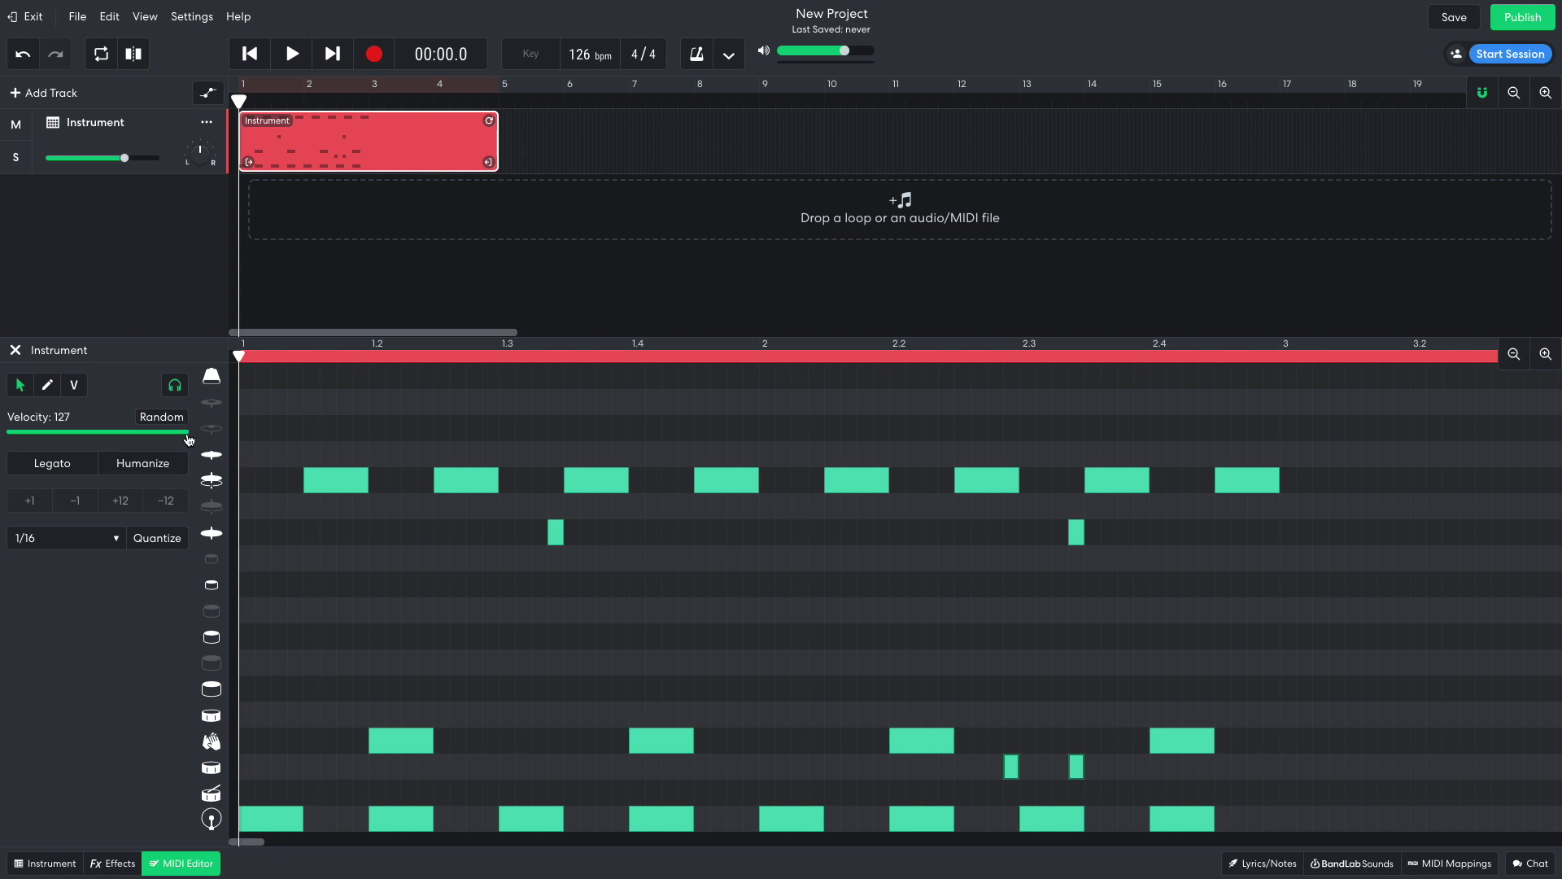
drag(187, 440, 162, 439)
key(space)
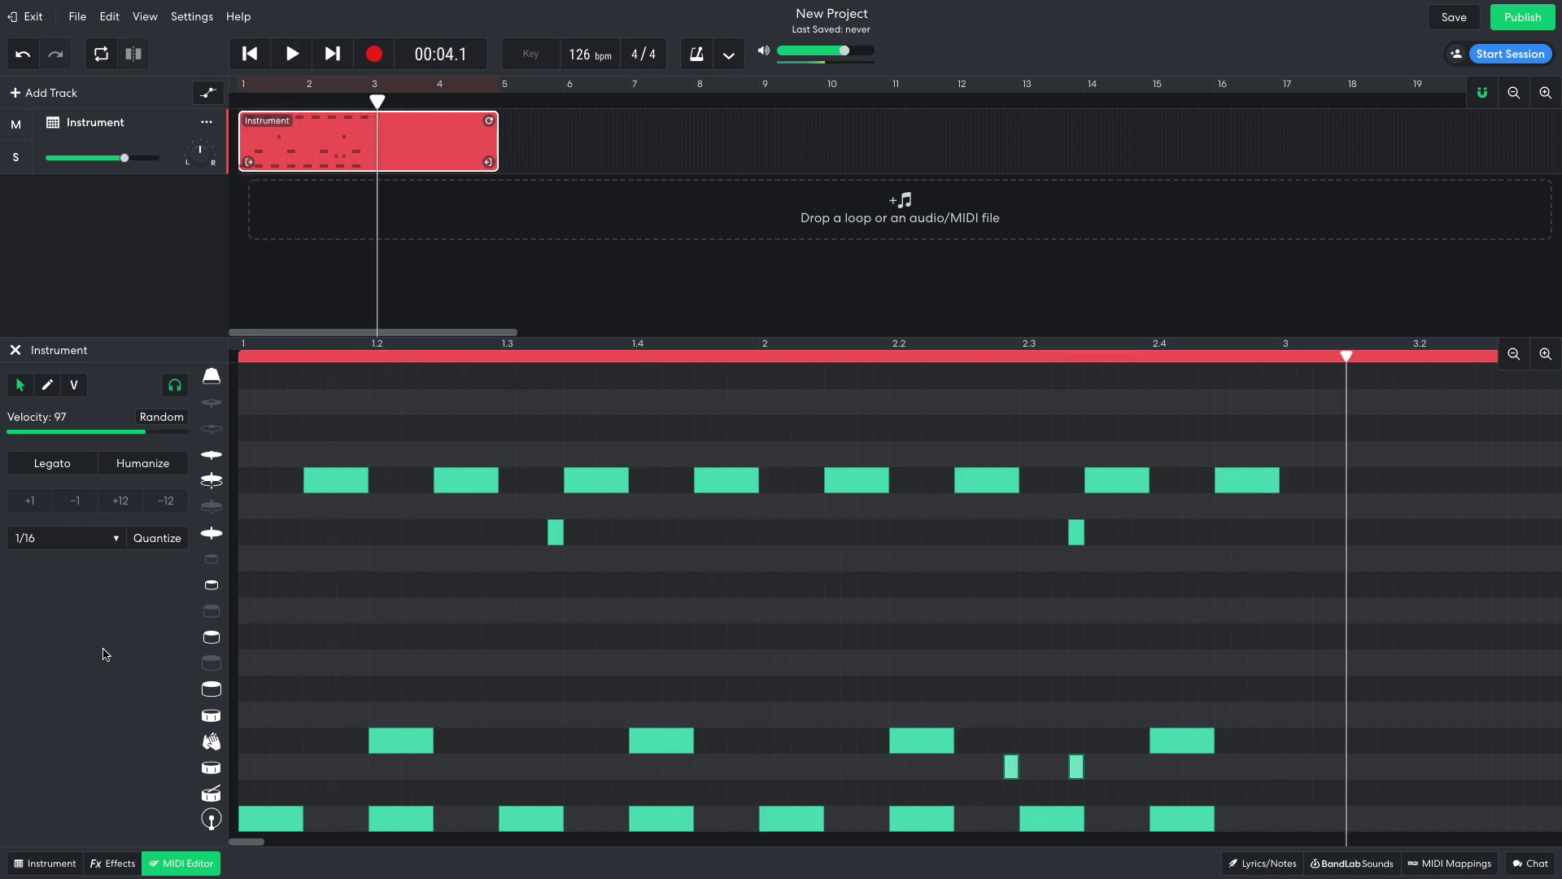
key(space)
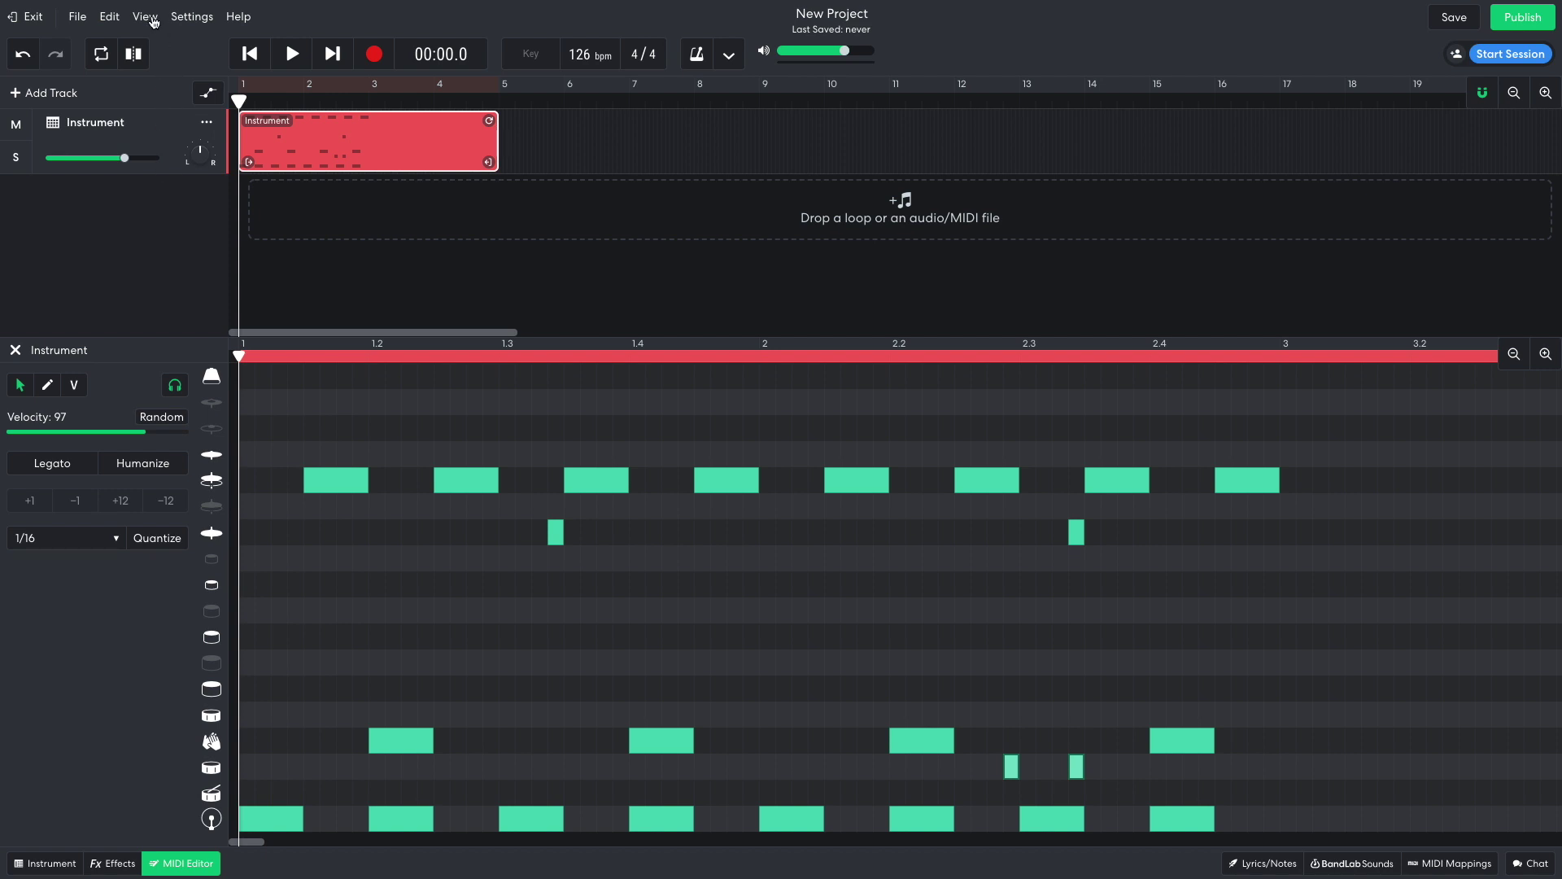
- Draw a one-beat top-row note and duplicate it to fill every beat of bars 1 and 2
click(153, 22)
mouse_move(171, 77)
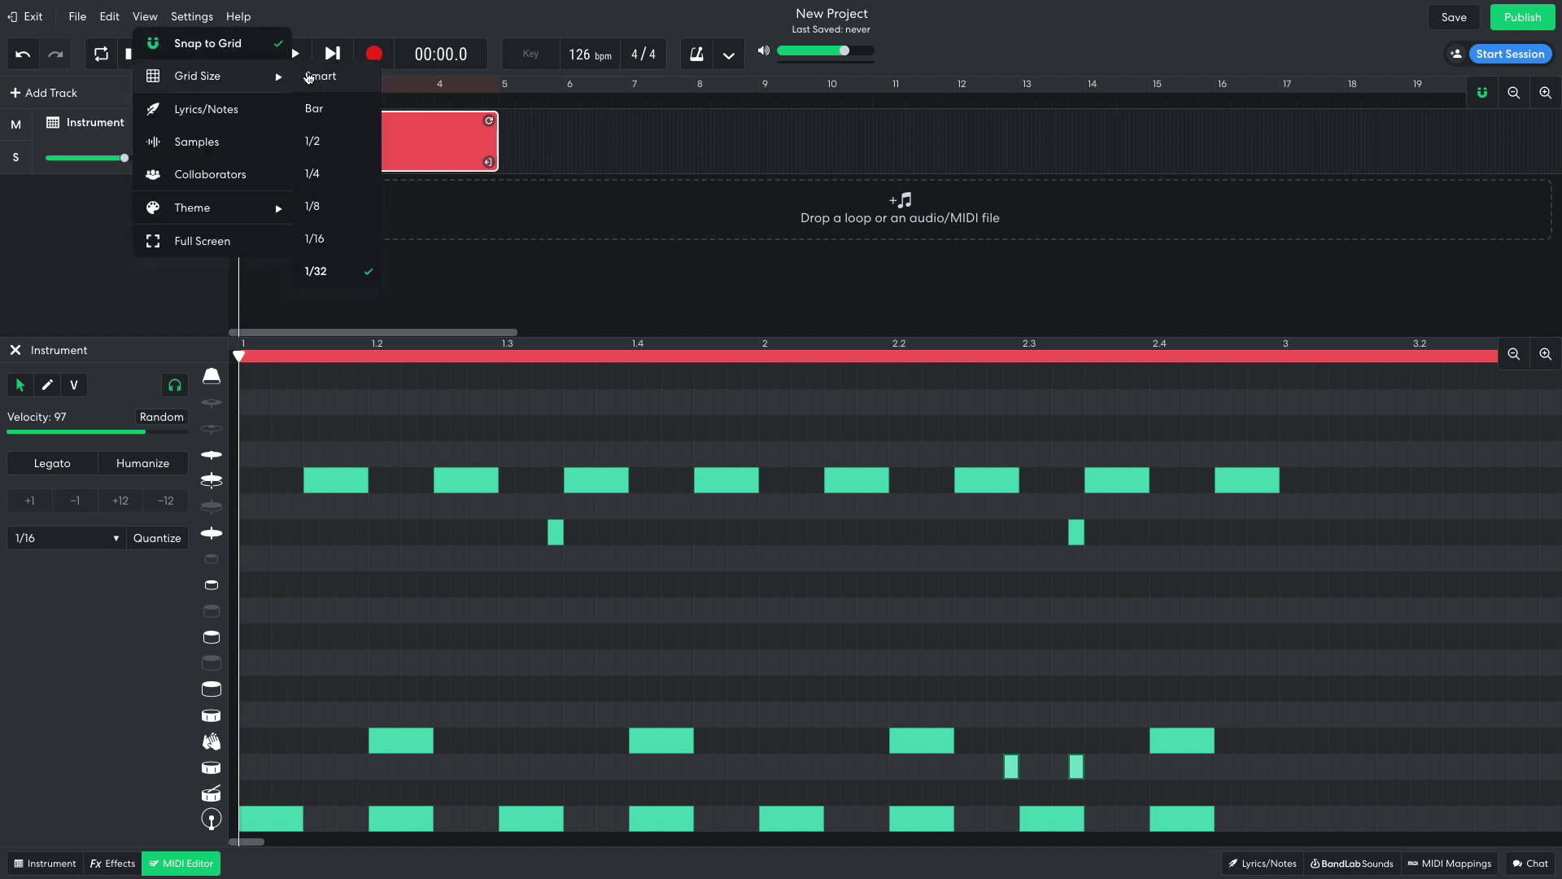
click(92, 287)
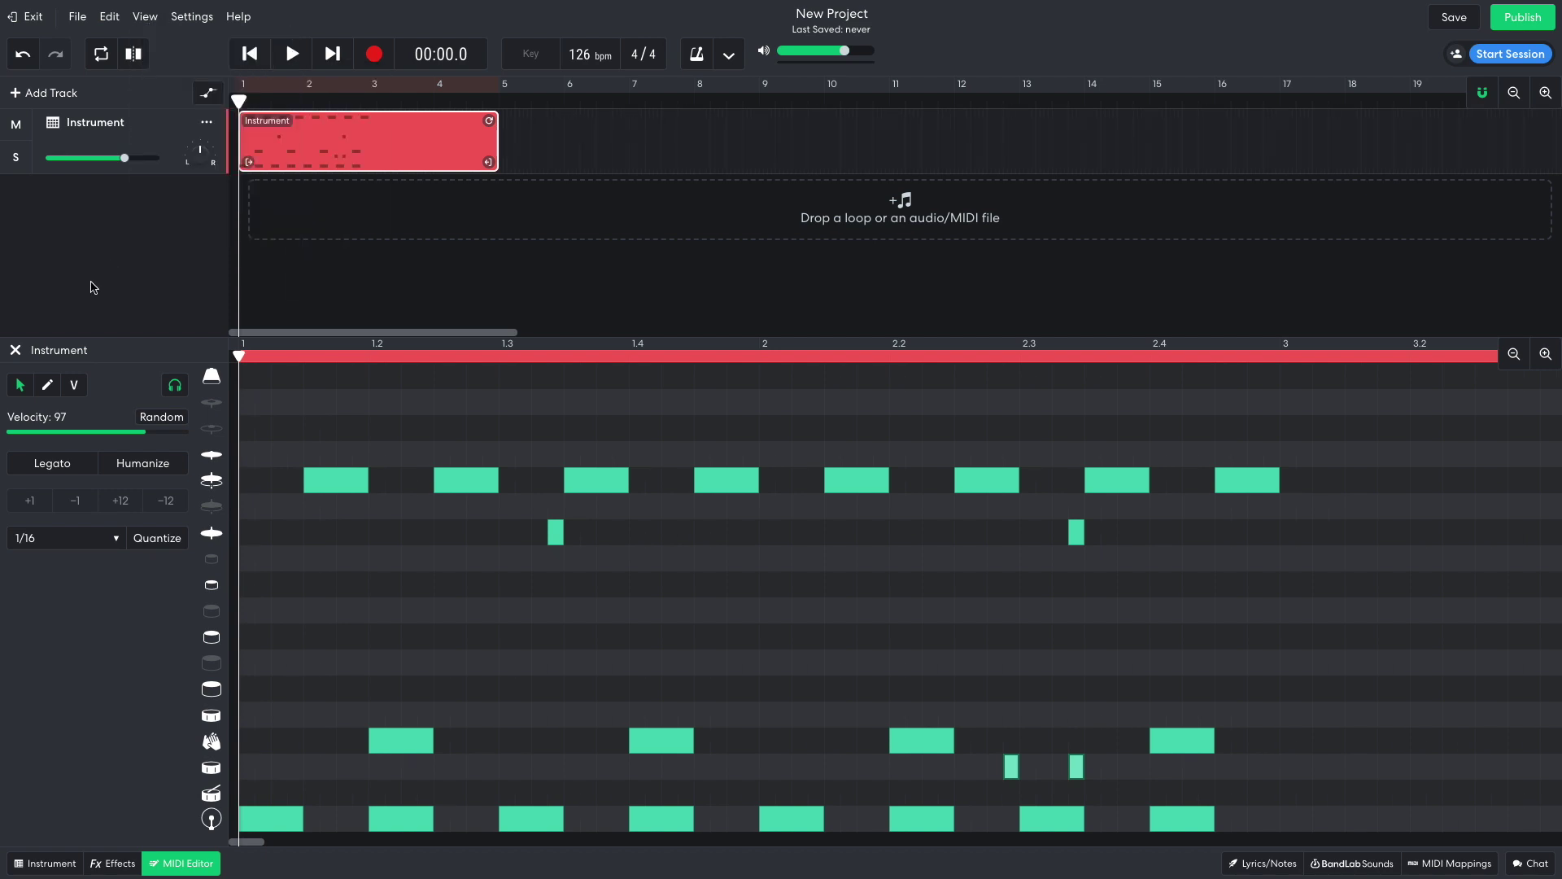
drag(261, 376, 370, 359)
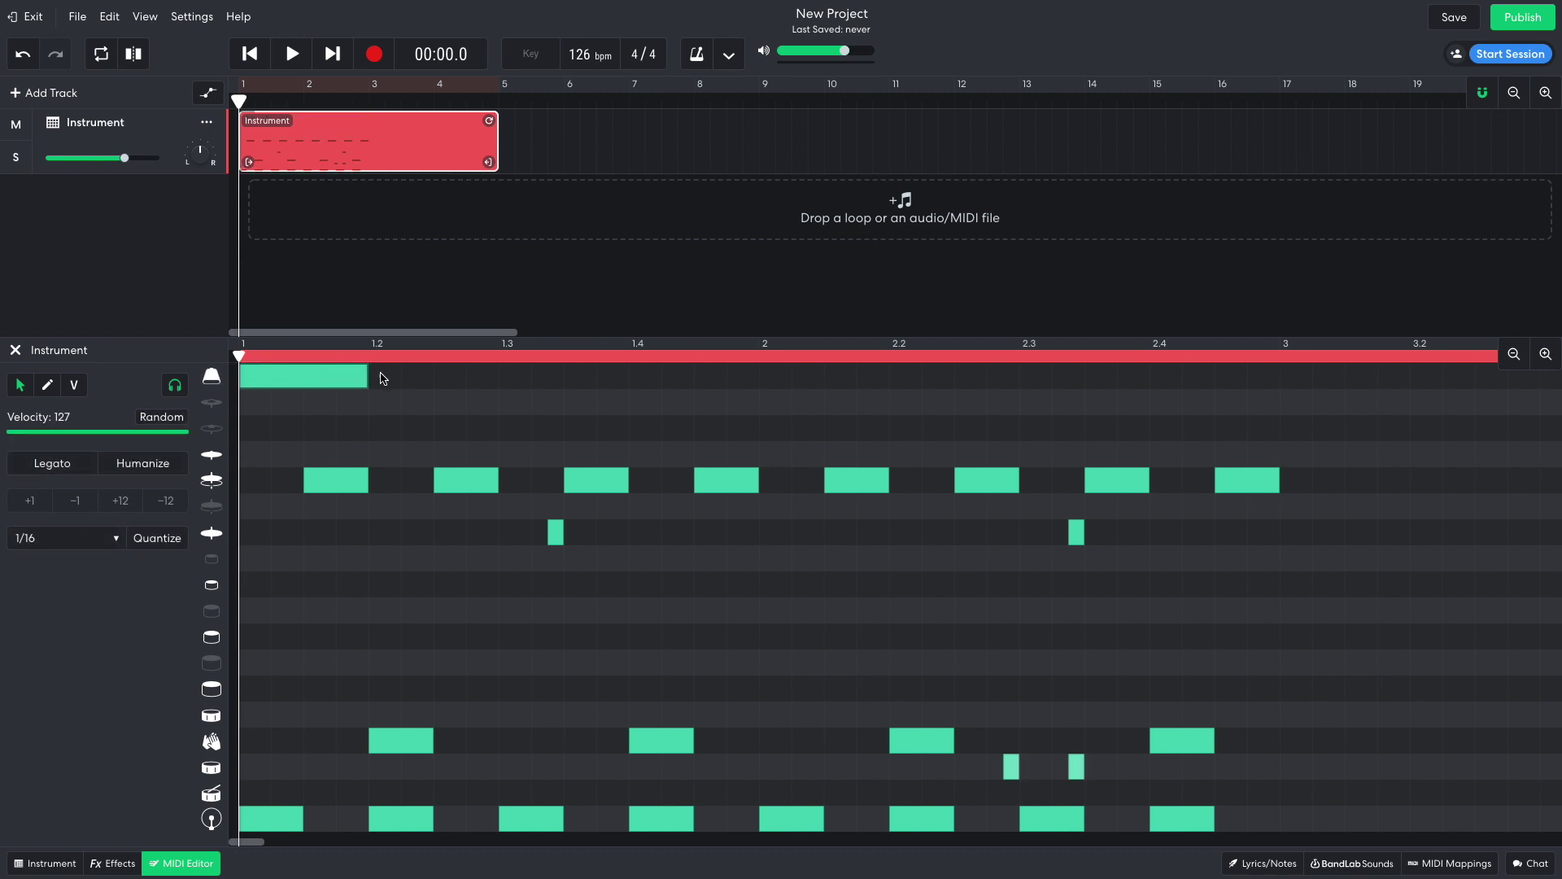
key(ctrl+d)
key(ctrl+d)
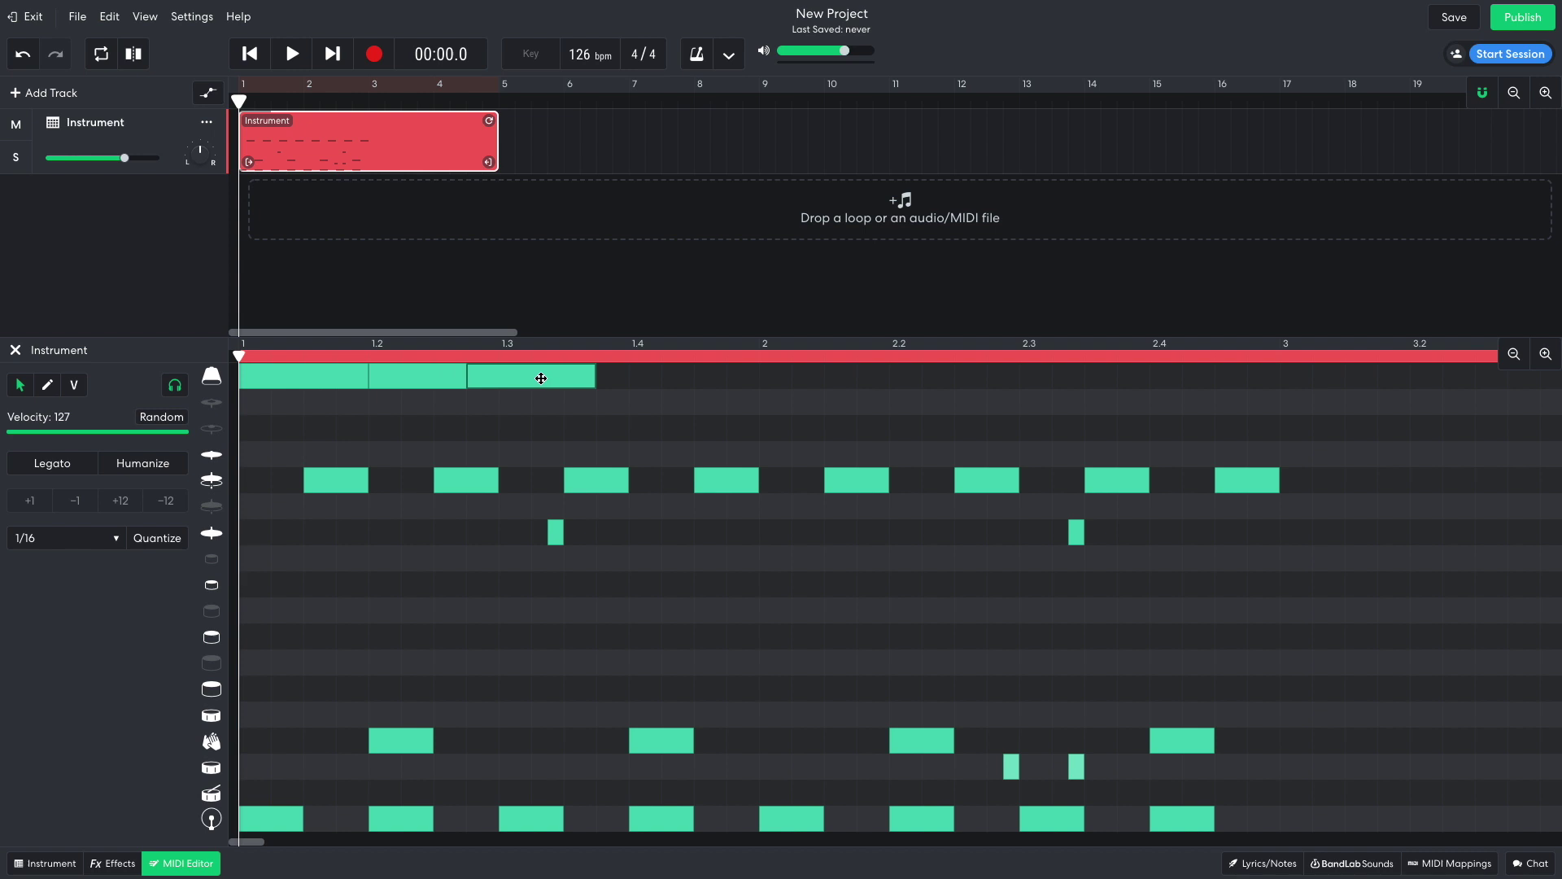
key(ctrl+d)
drag(698, 395, 317, 363)
key(ctrl+d)
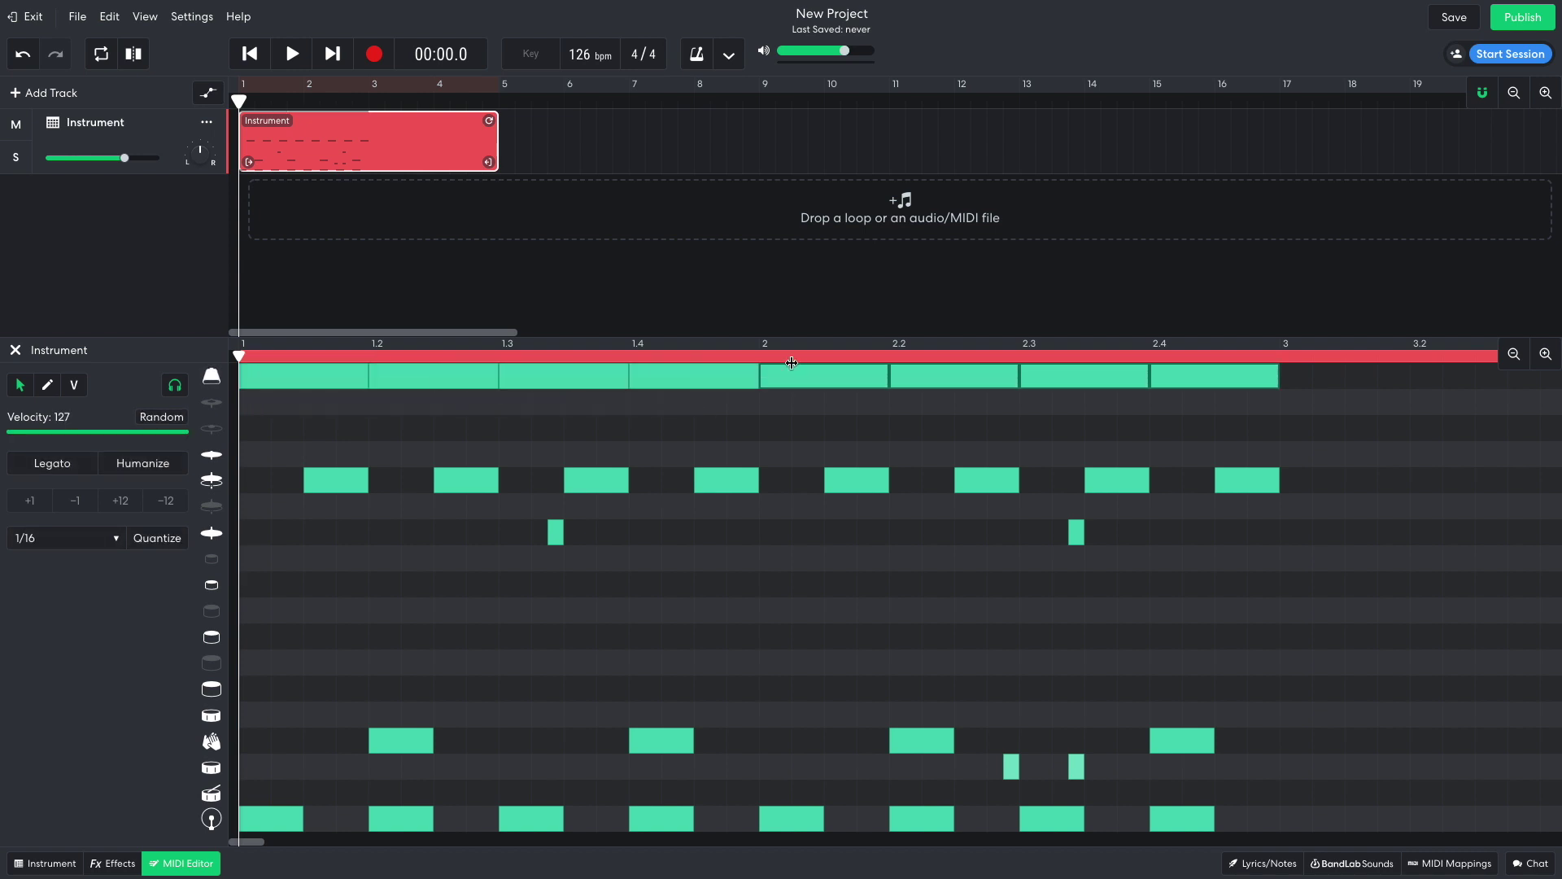
- Lower the velocity of all eight top-row notes to 85 and play the beat
drag(1328, 399, 300, 364)
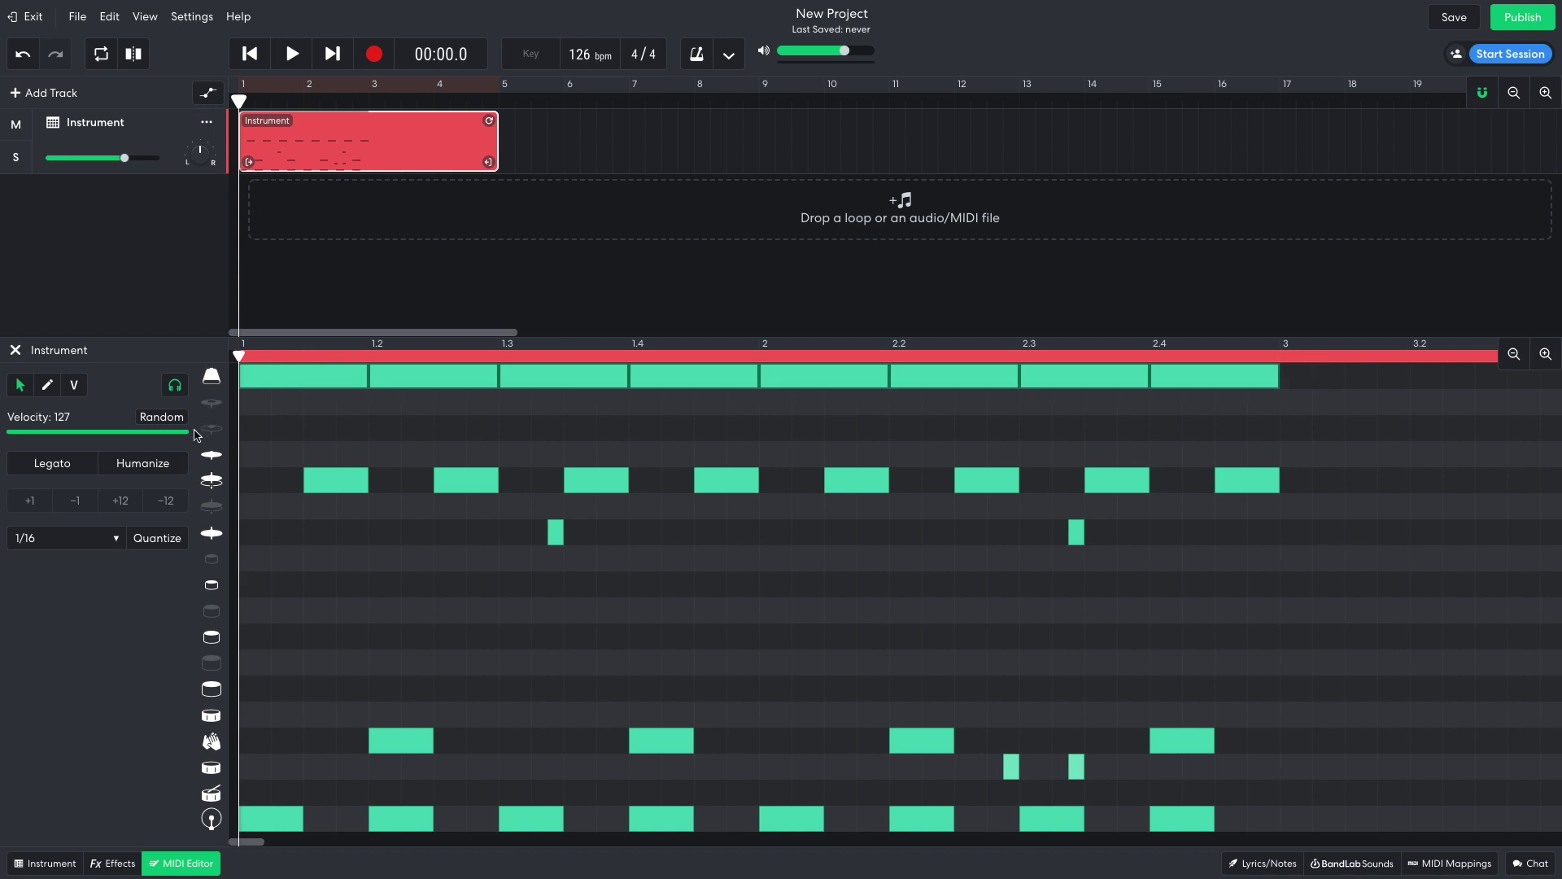
drag(187, 437, 136, 438)
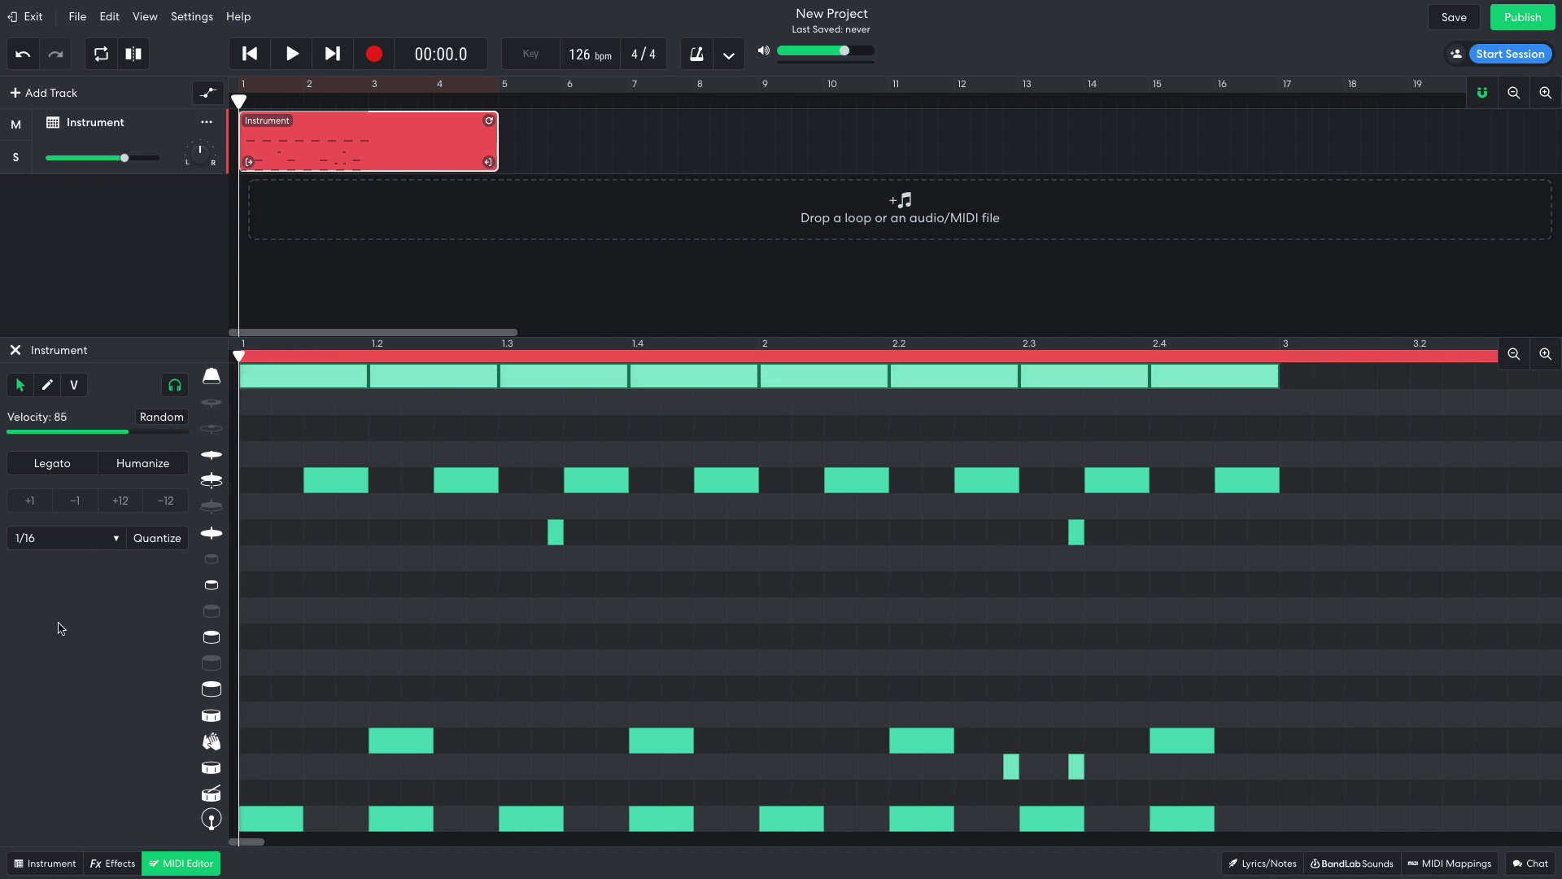
key(space)
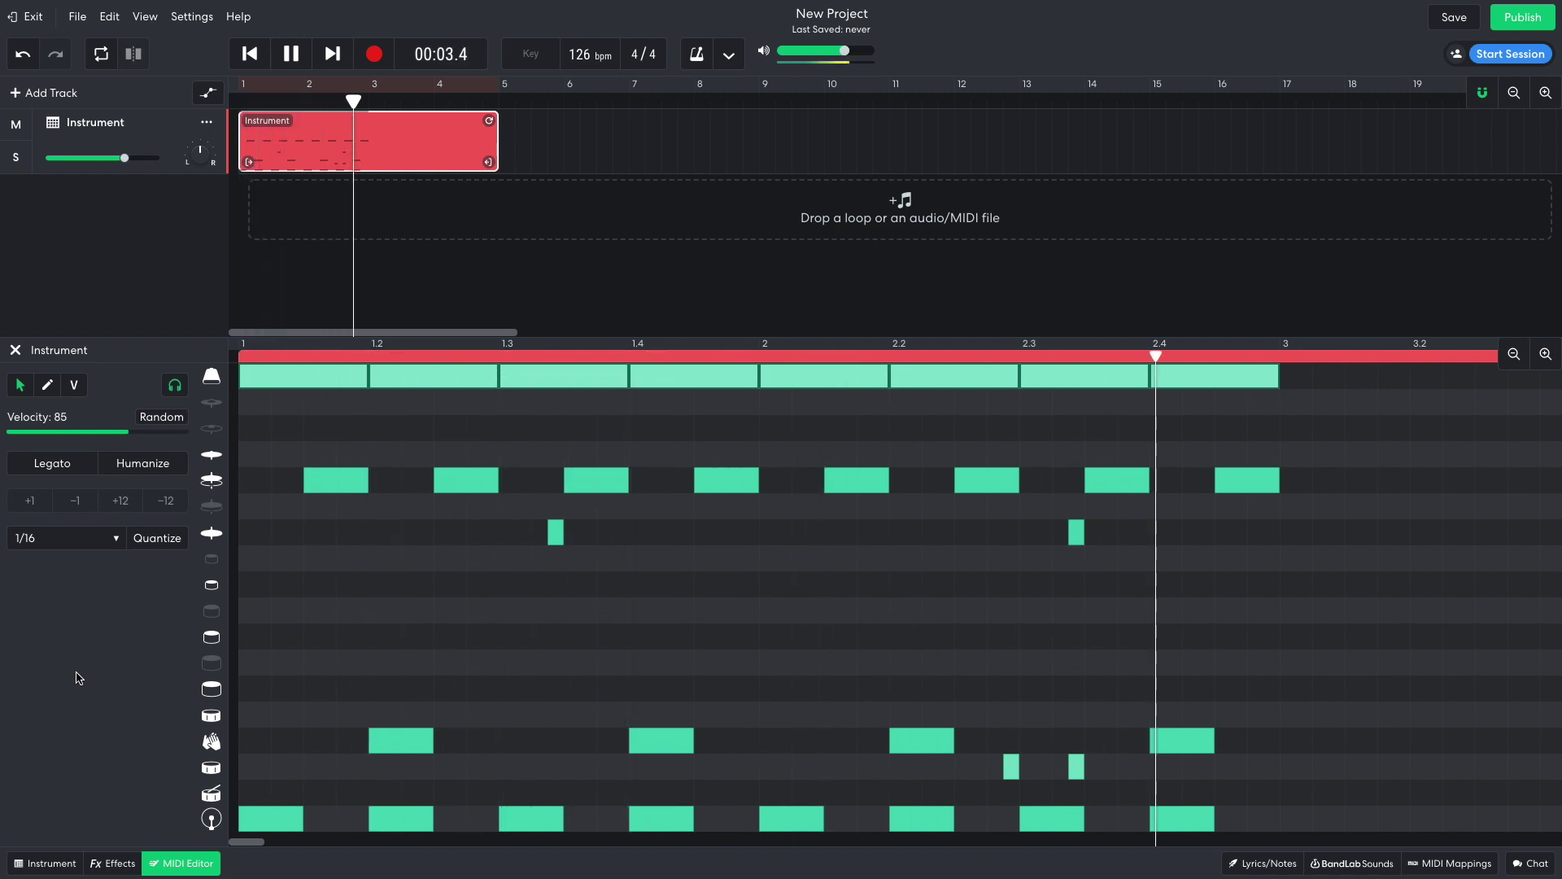
- Duplicate the drum notes out to bar 5, add a velocity-87 note opening a cymbal row, and replay
click(1515, 355)
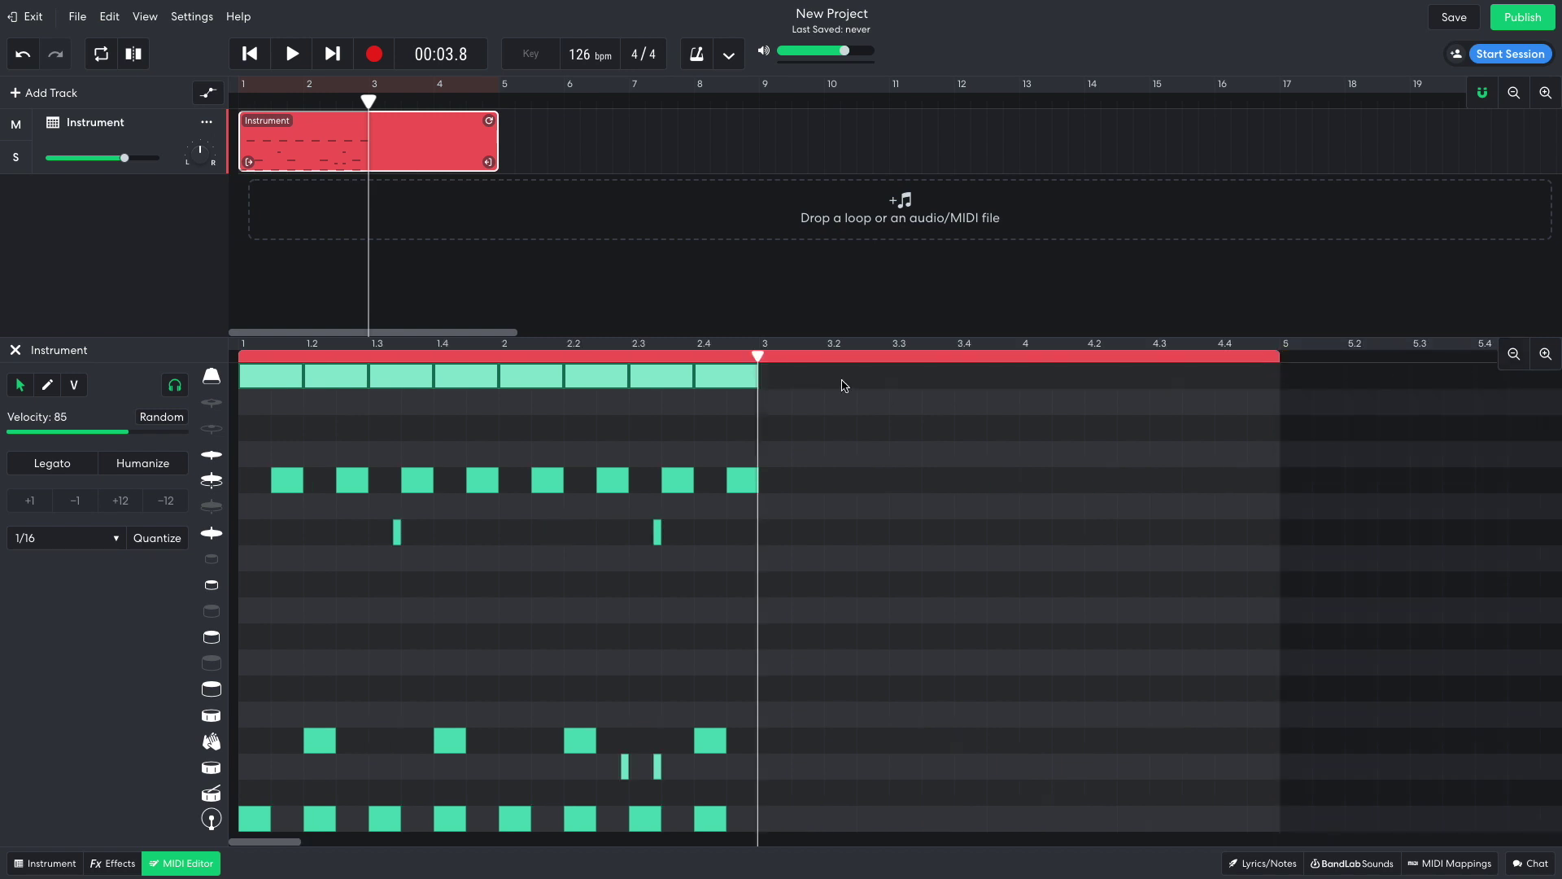
drag(840, 384, 773, 823)
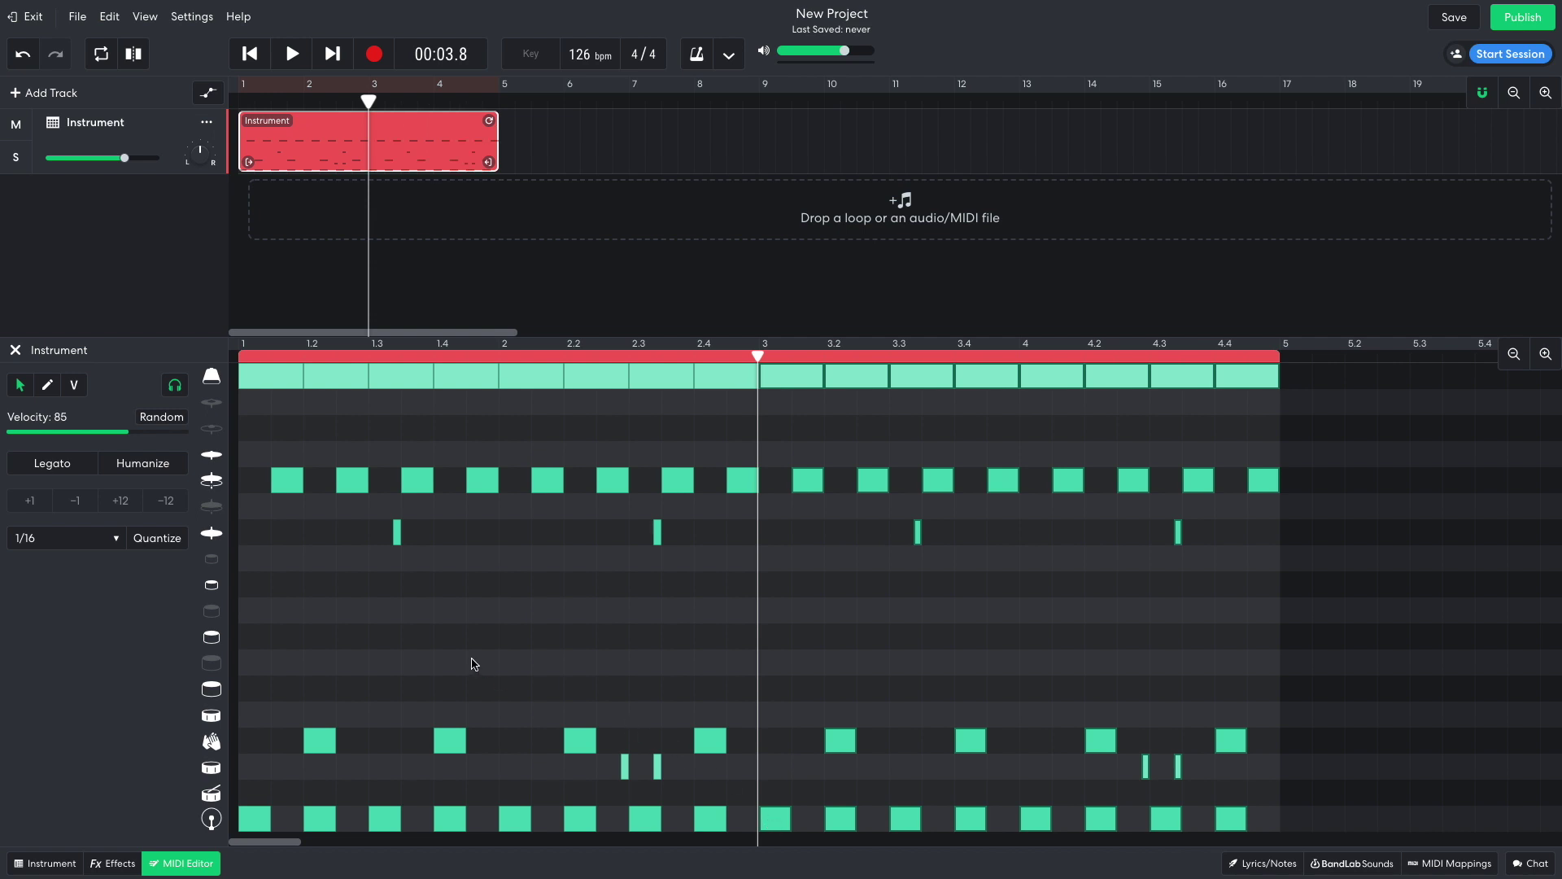
double_click(255, 456)
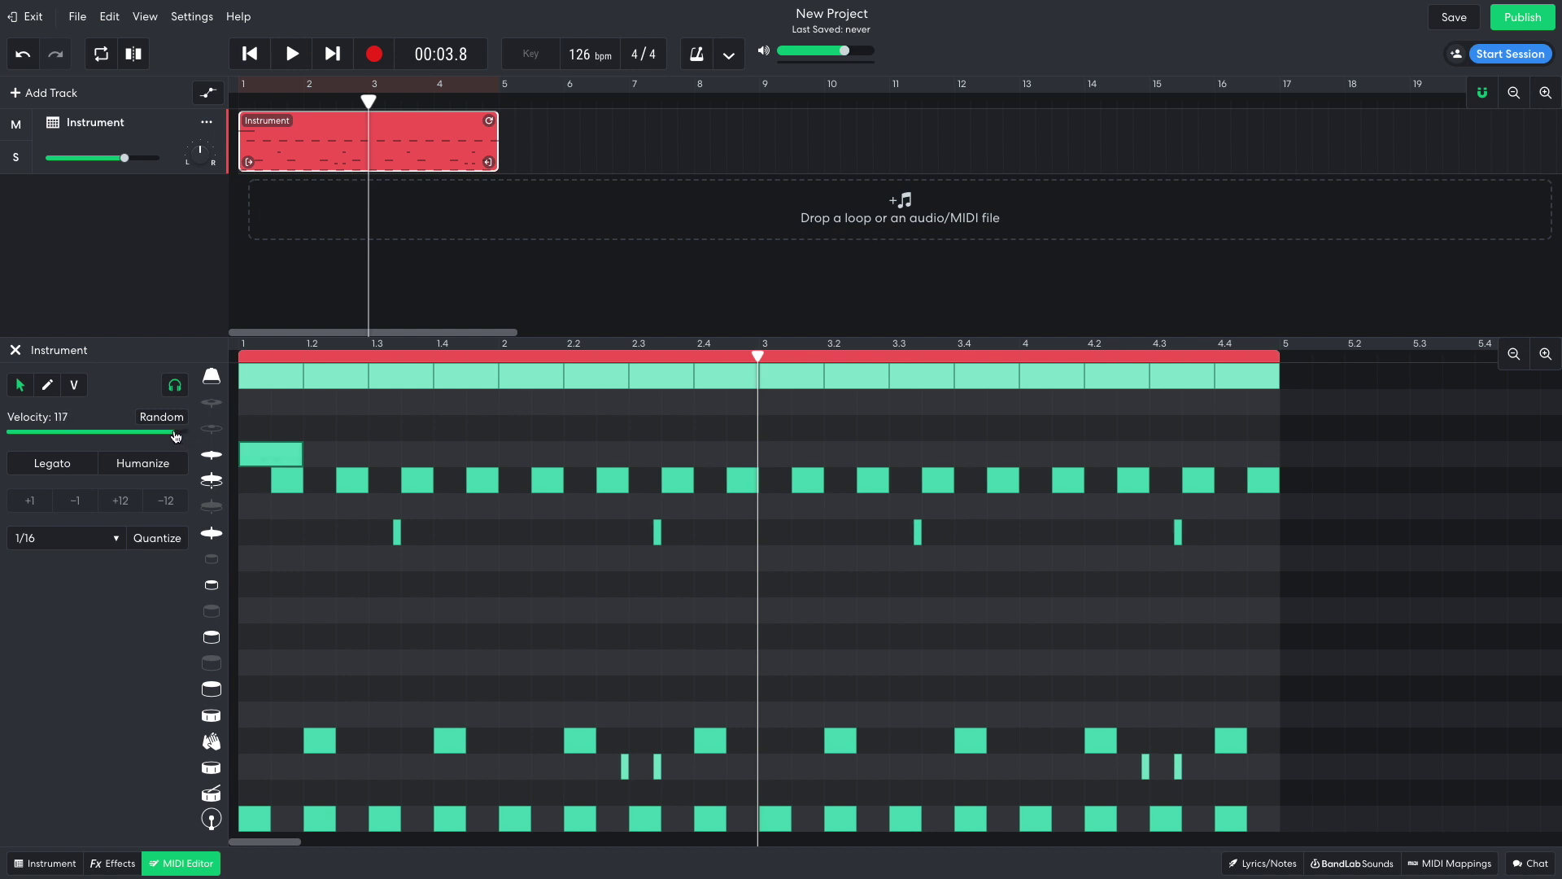
drag(165, 437, 133, 436)
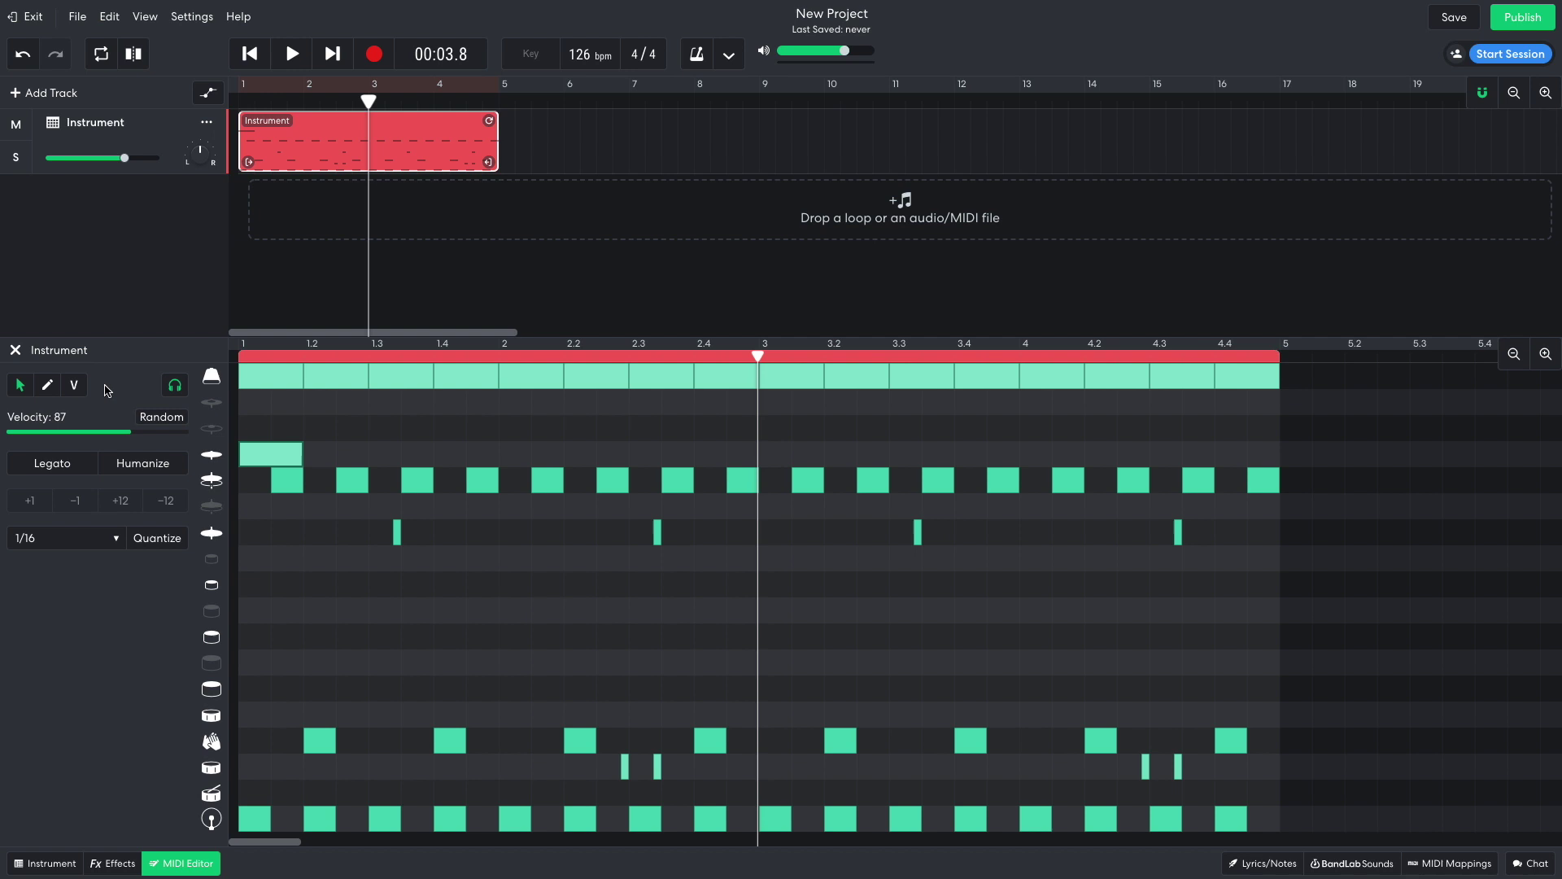
click(250, 53)
key(space)
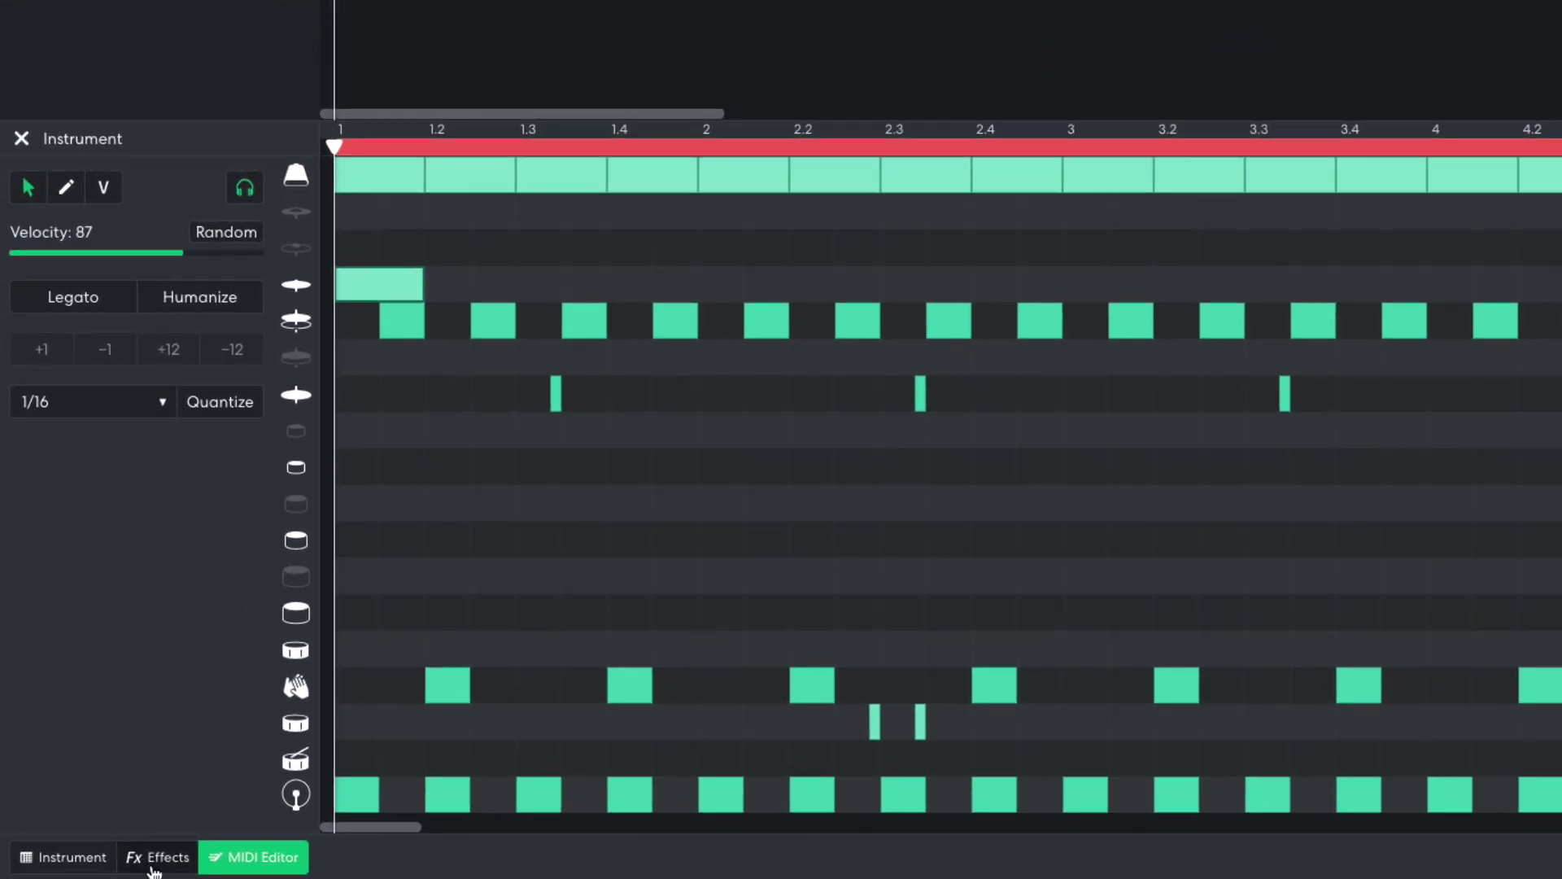
- Add a DIGI Comp compressor to the drum track with ratio about 8.8:1, then audition it
click(113, 862)
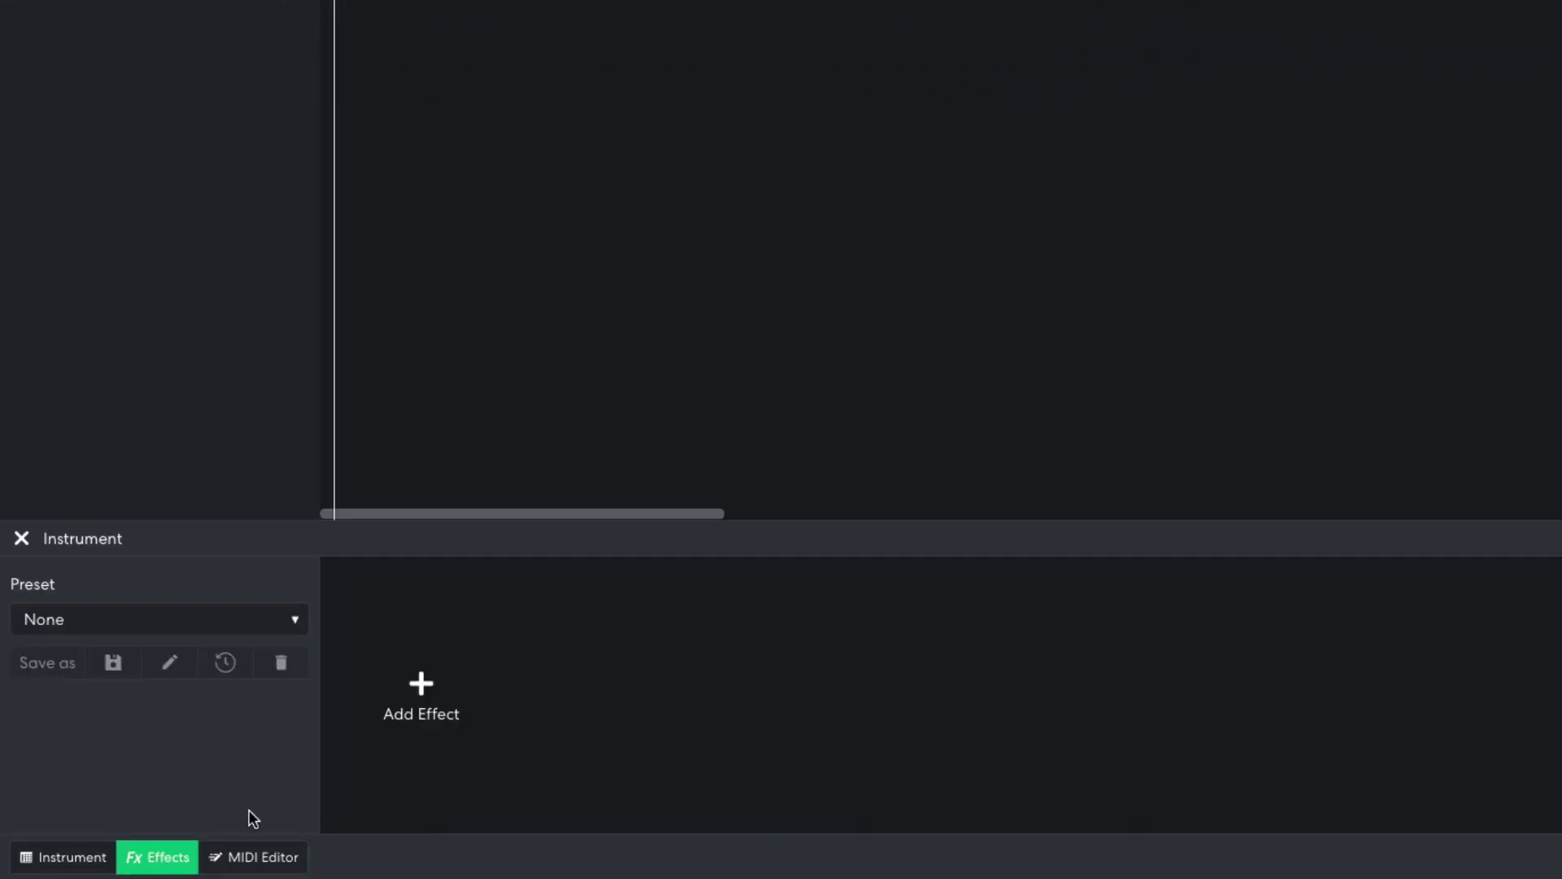
click(412, 703)
mouse_move(412, 705)
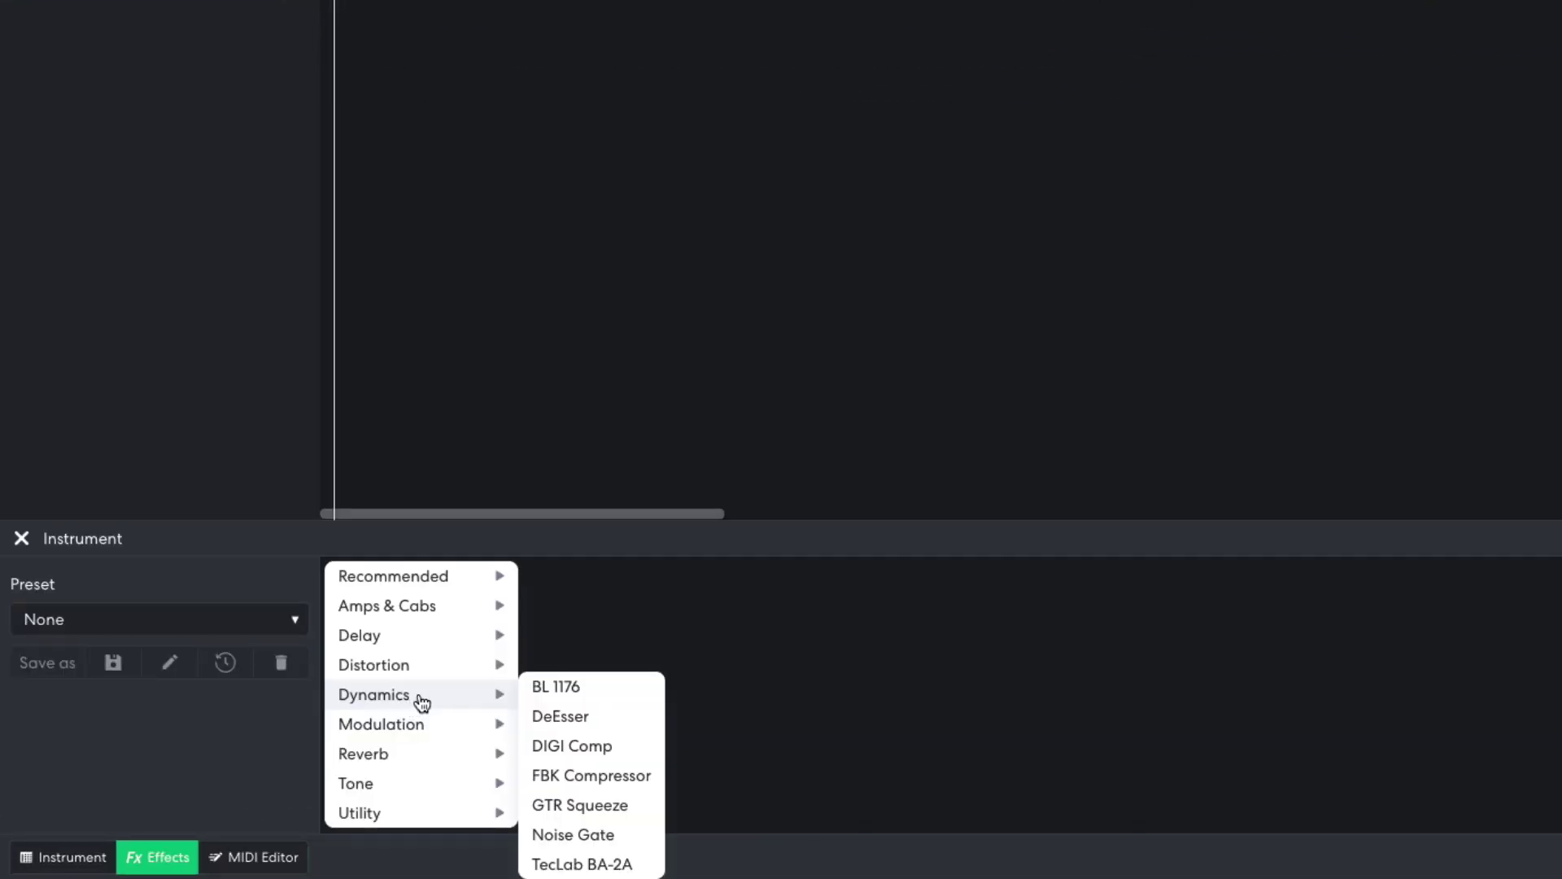
click(600, 745)
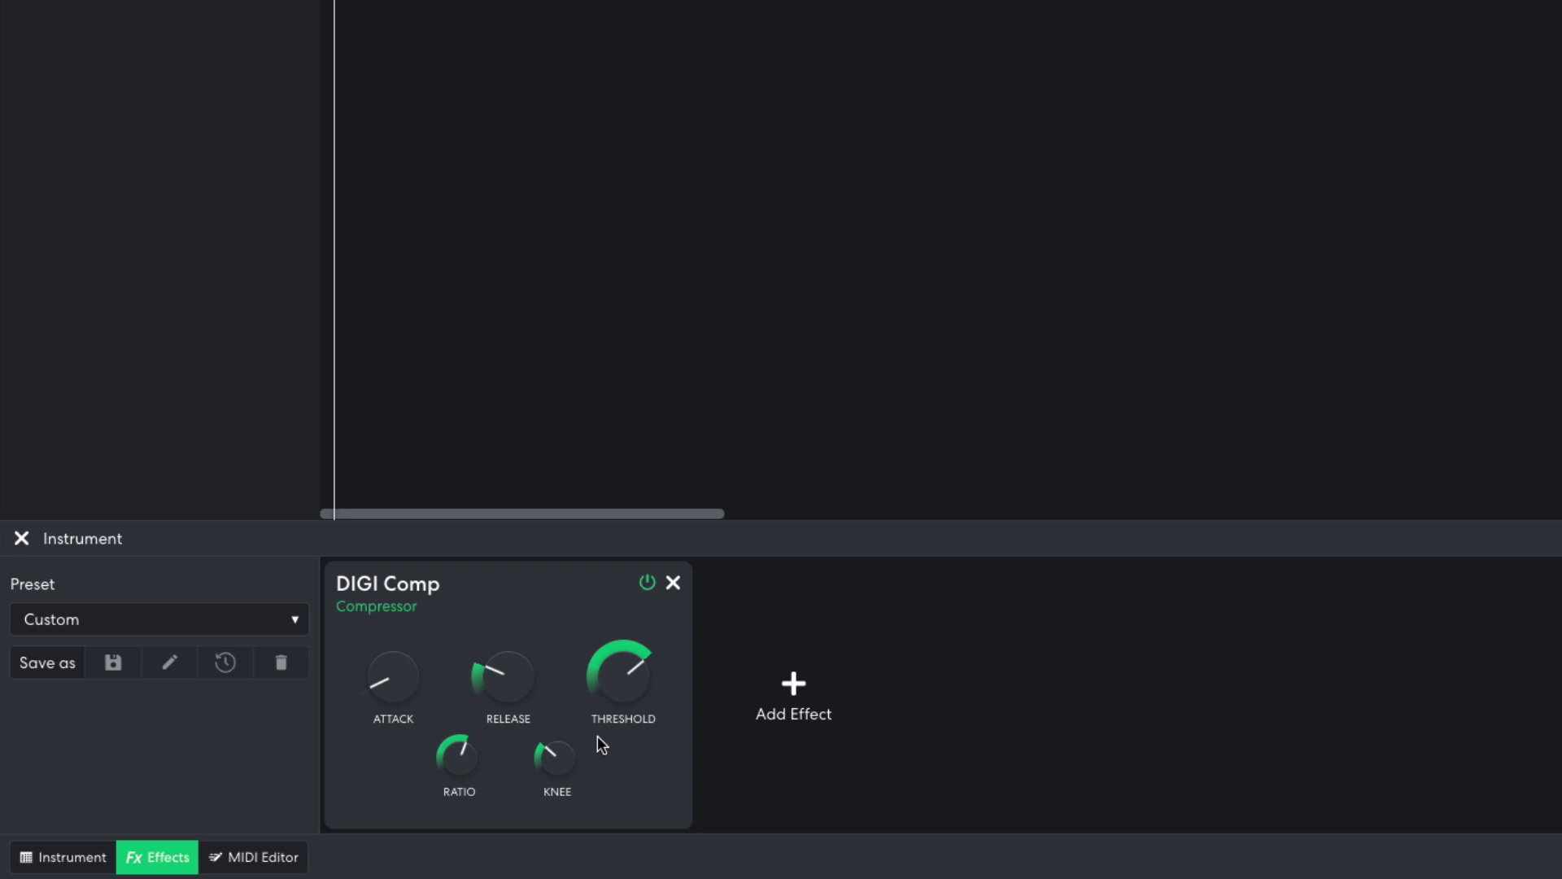
drag(460, 753, 423, 846)
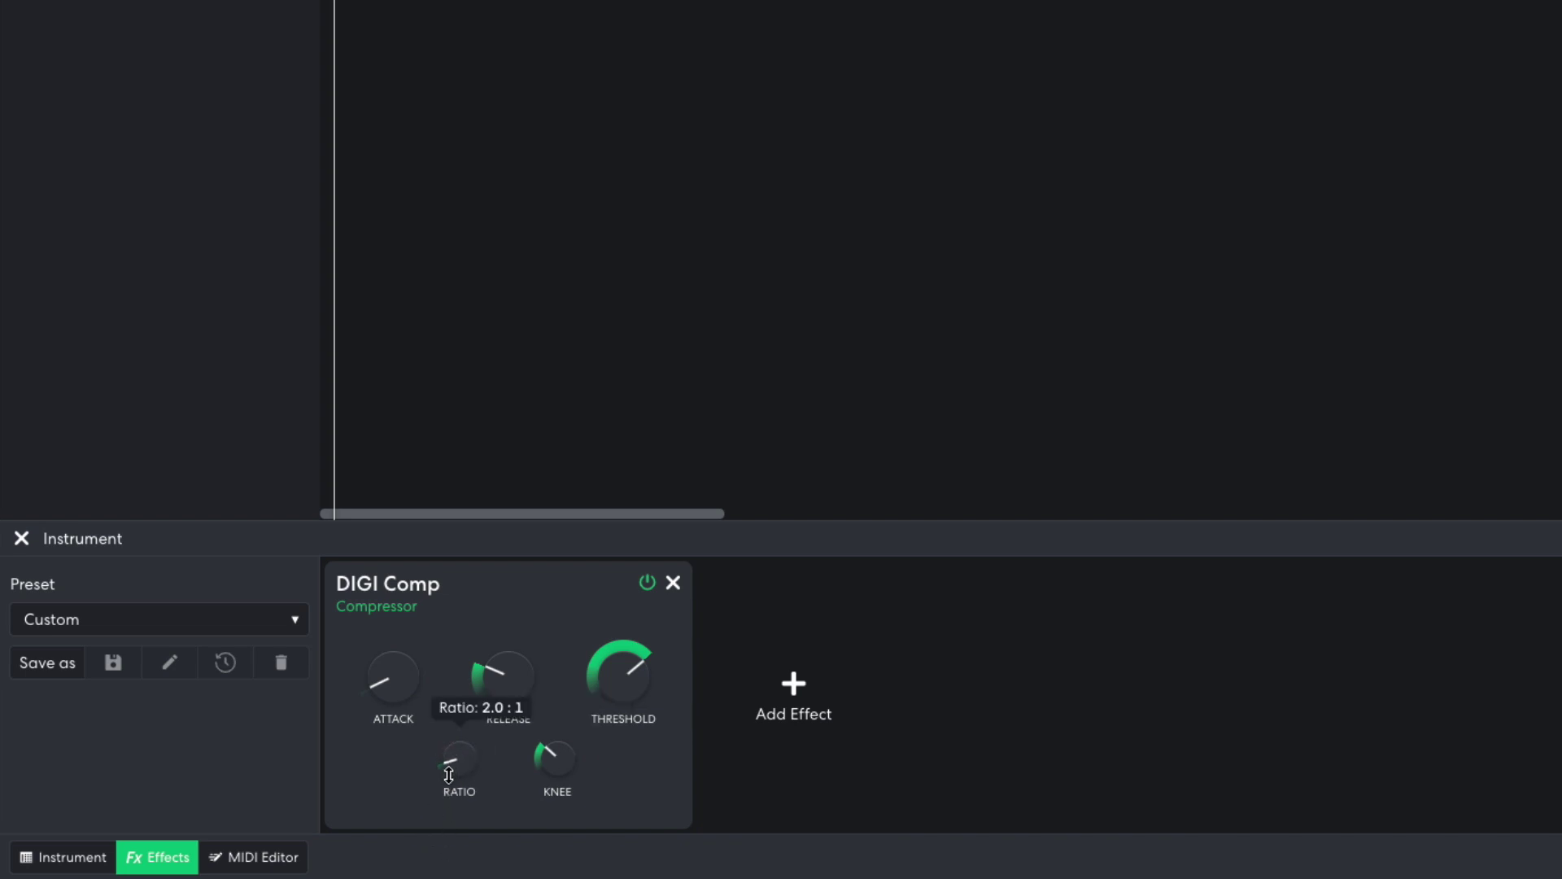
key(space)
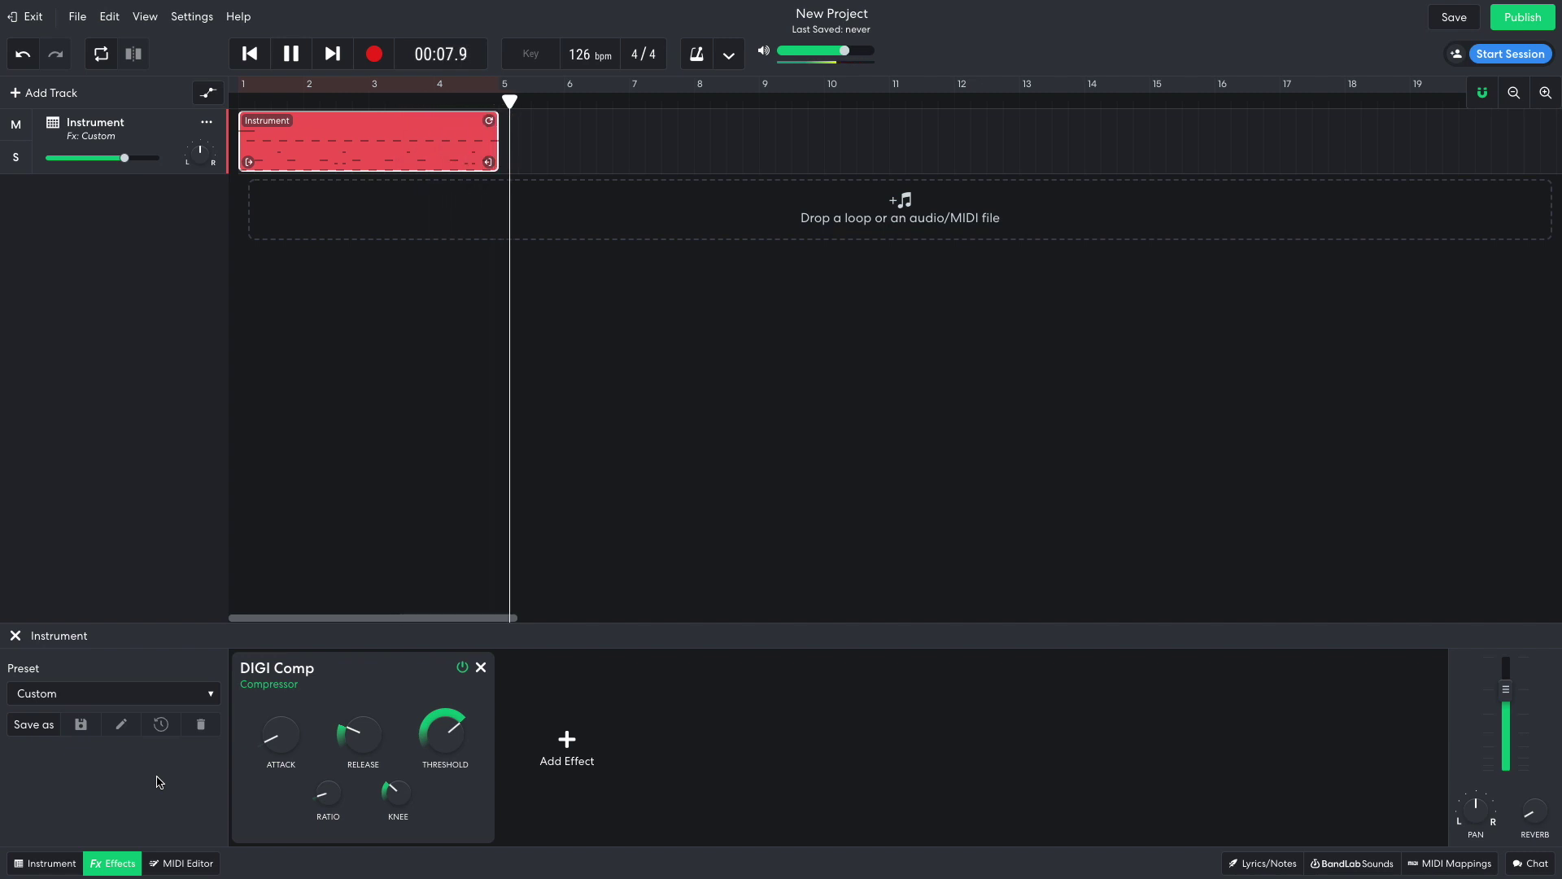
key(space)
- Lower the drum track volume to -3.5 dB, return to the start, and close the effects panel
drag(126, 163, 112, 164)
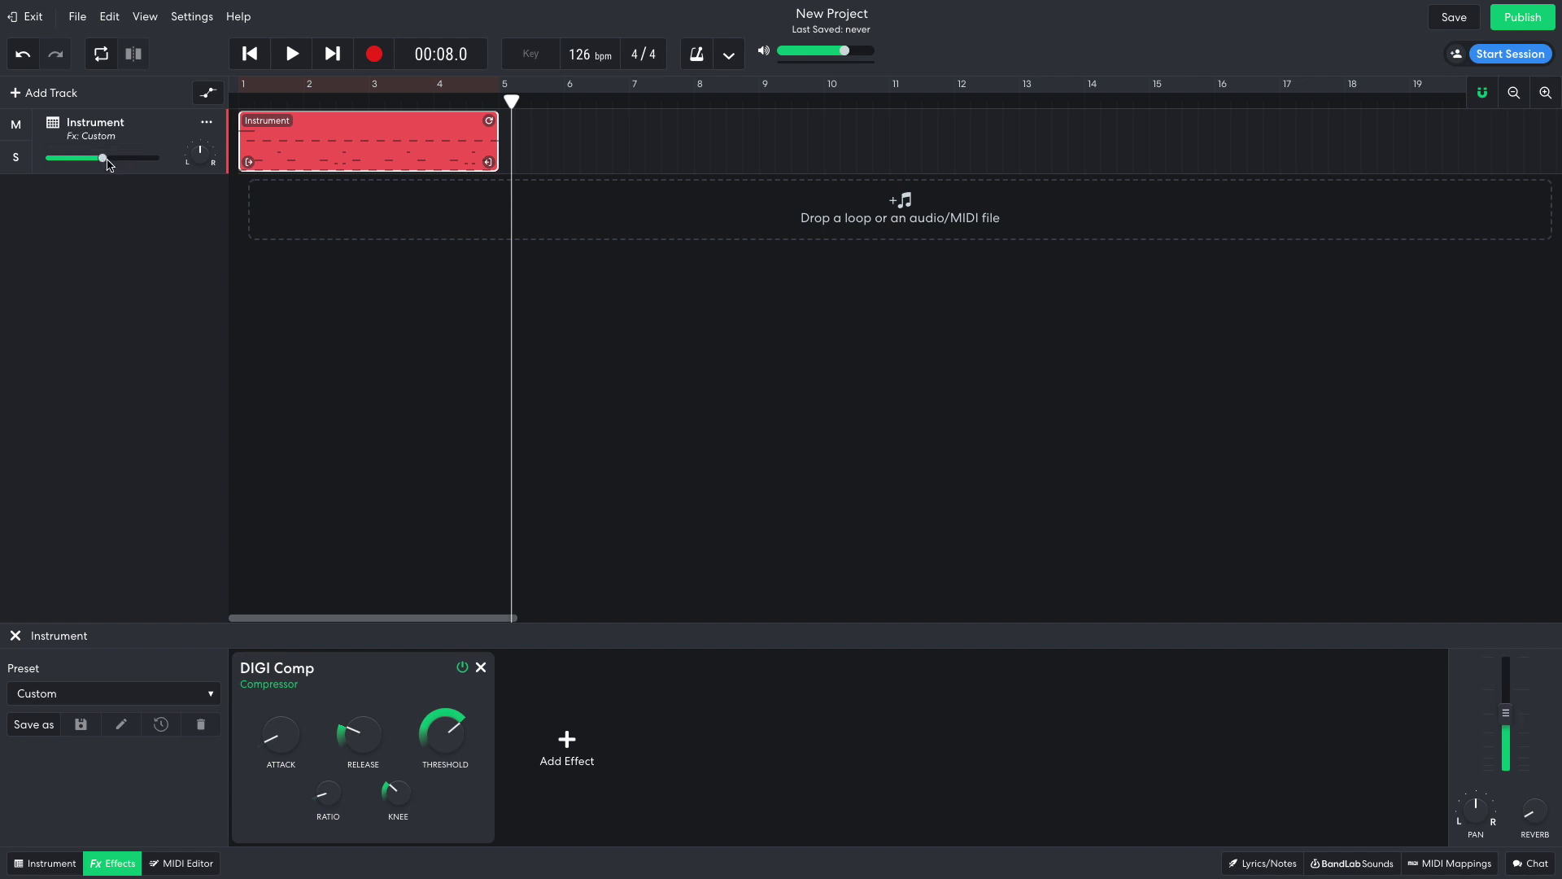
key(Home)
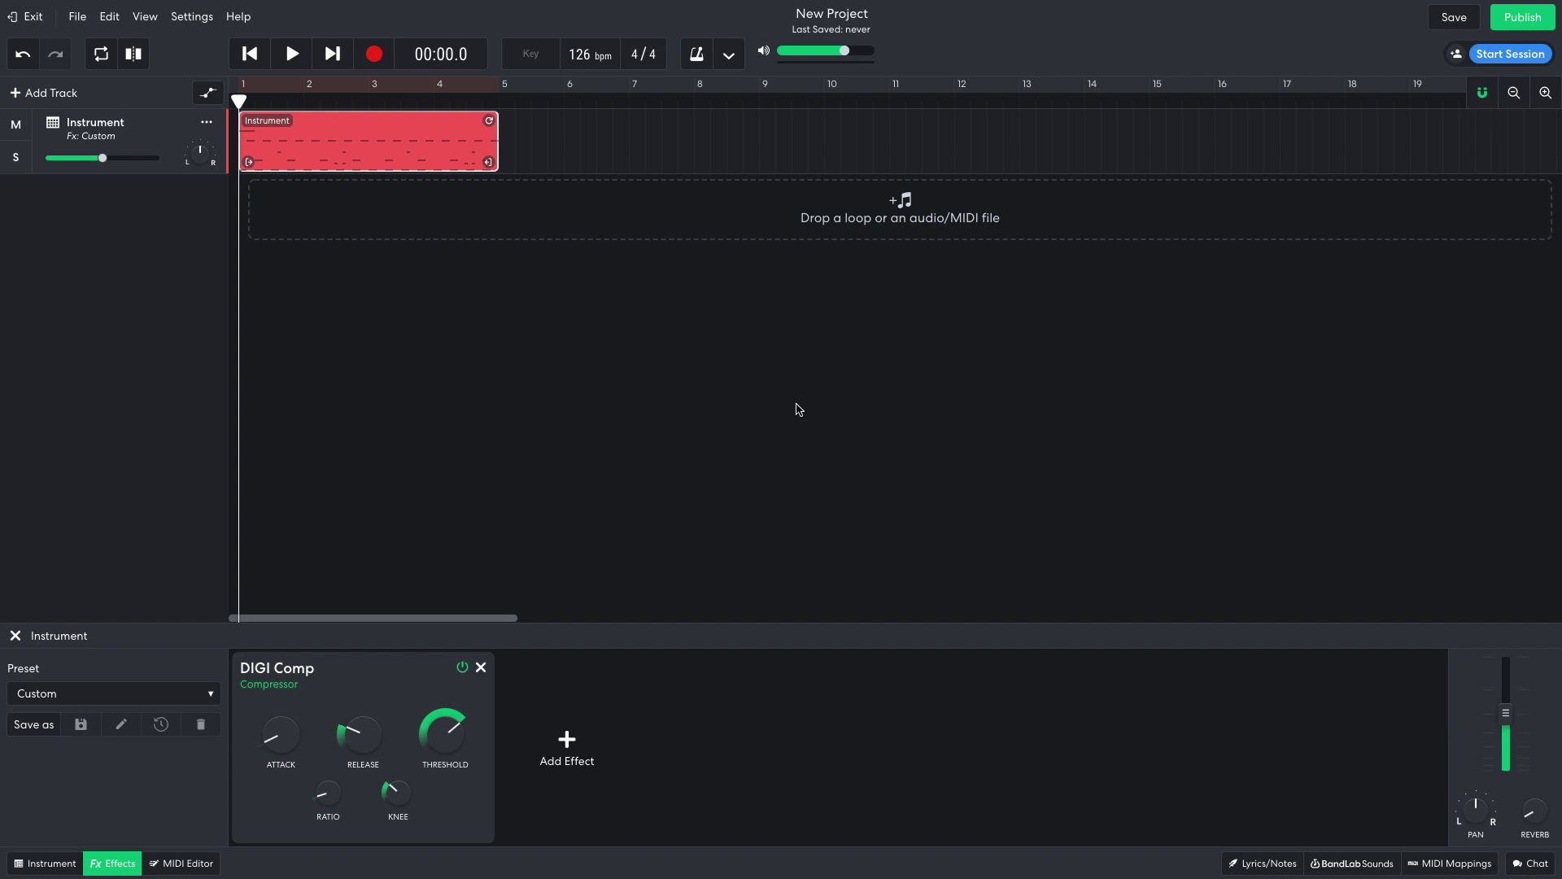
click(119, 854)
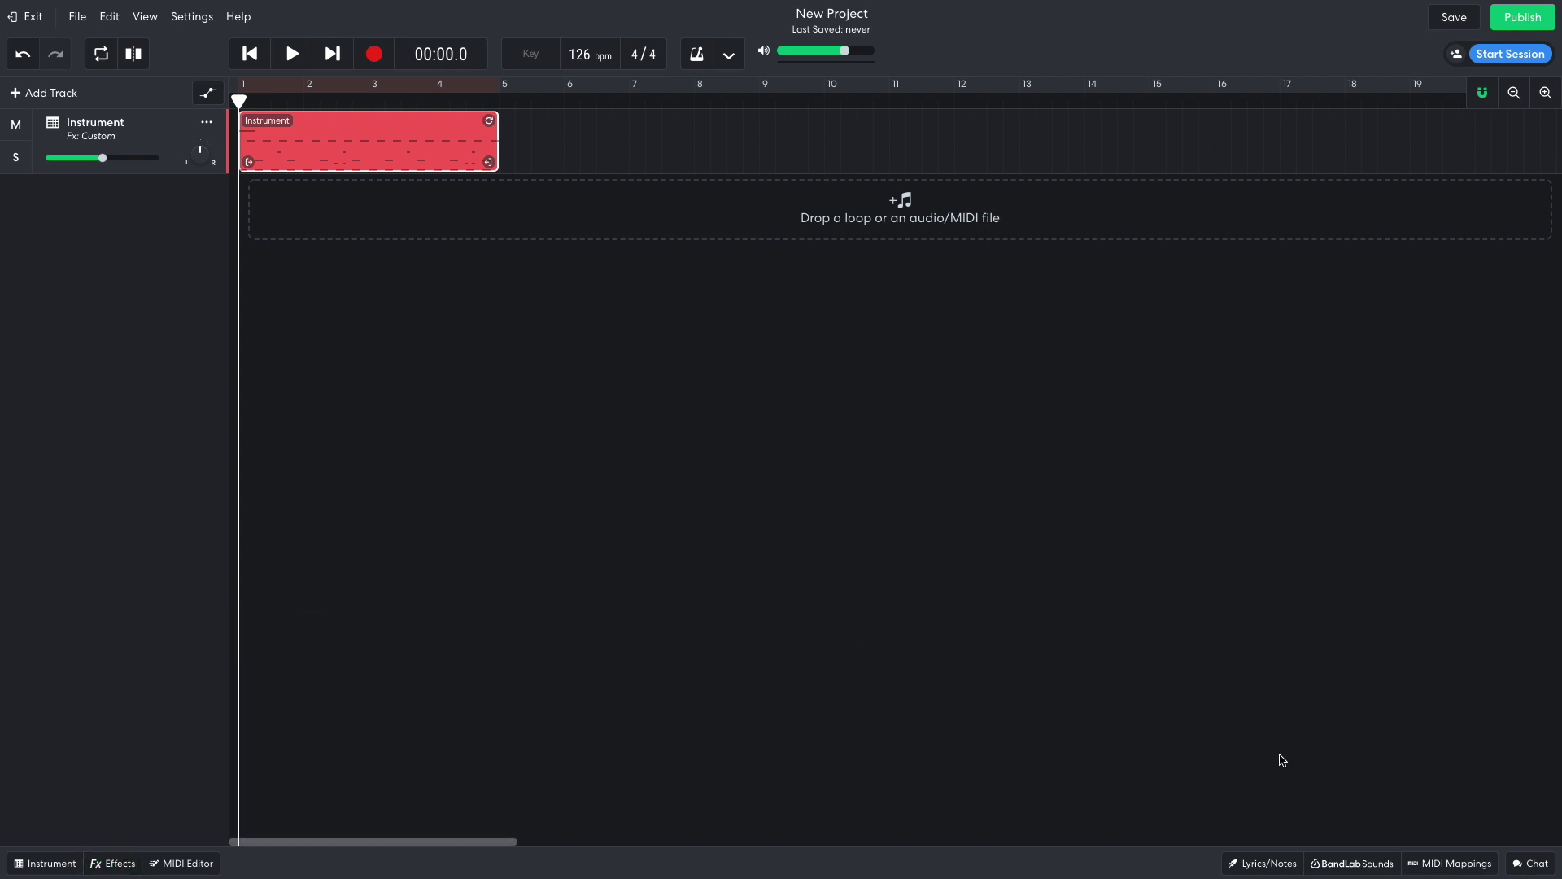
- Search the BandLab Sounds library for funk bass loops
click(1334, 862)
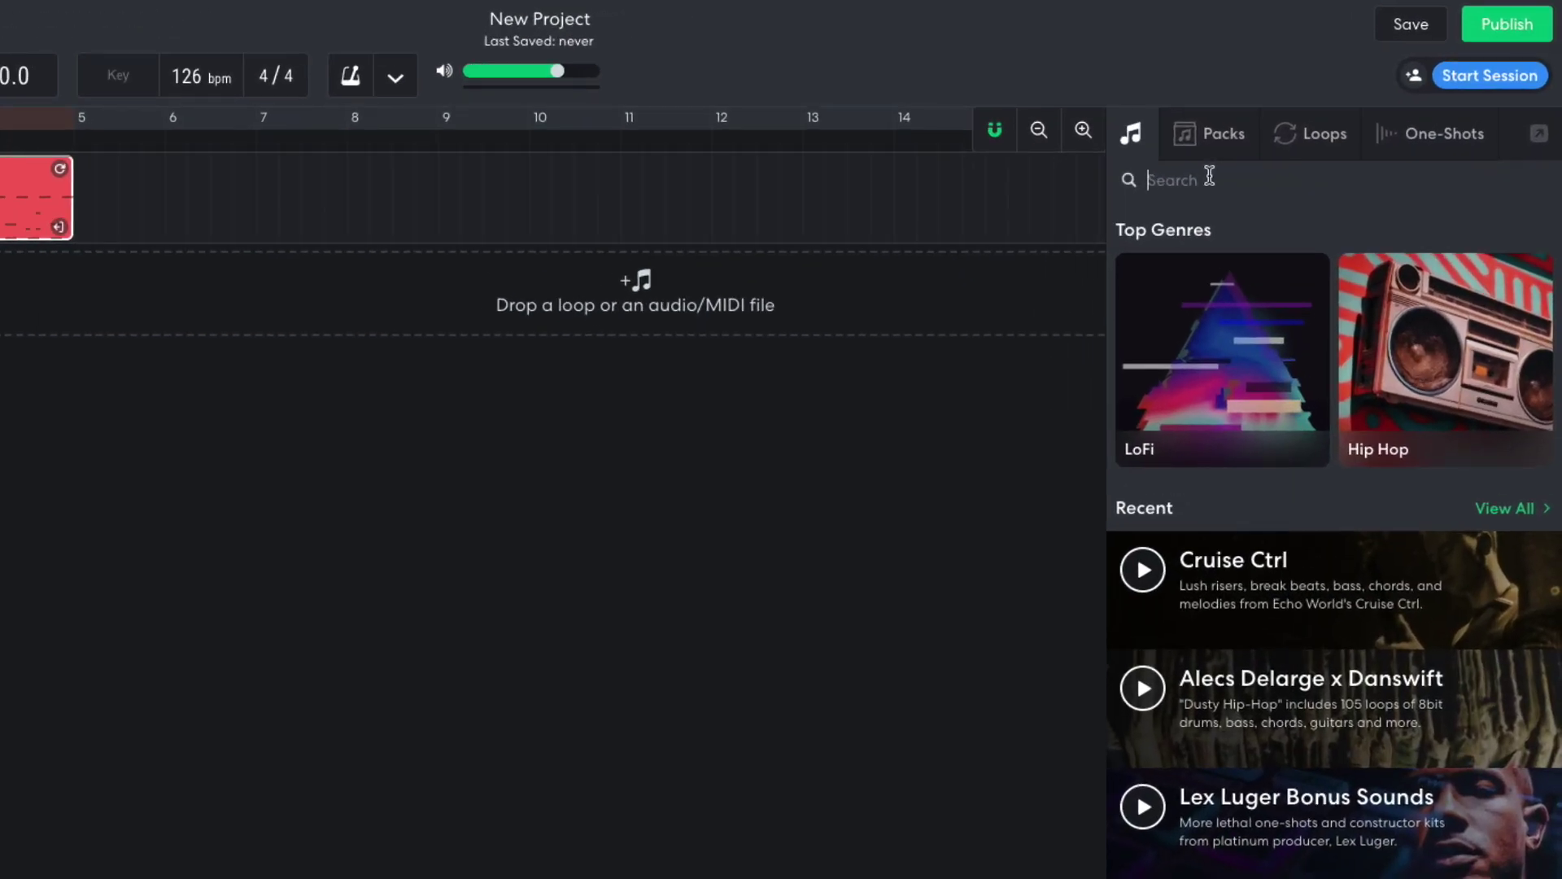
click(1209, 176)
text(funk bass)
key(Return)
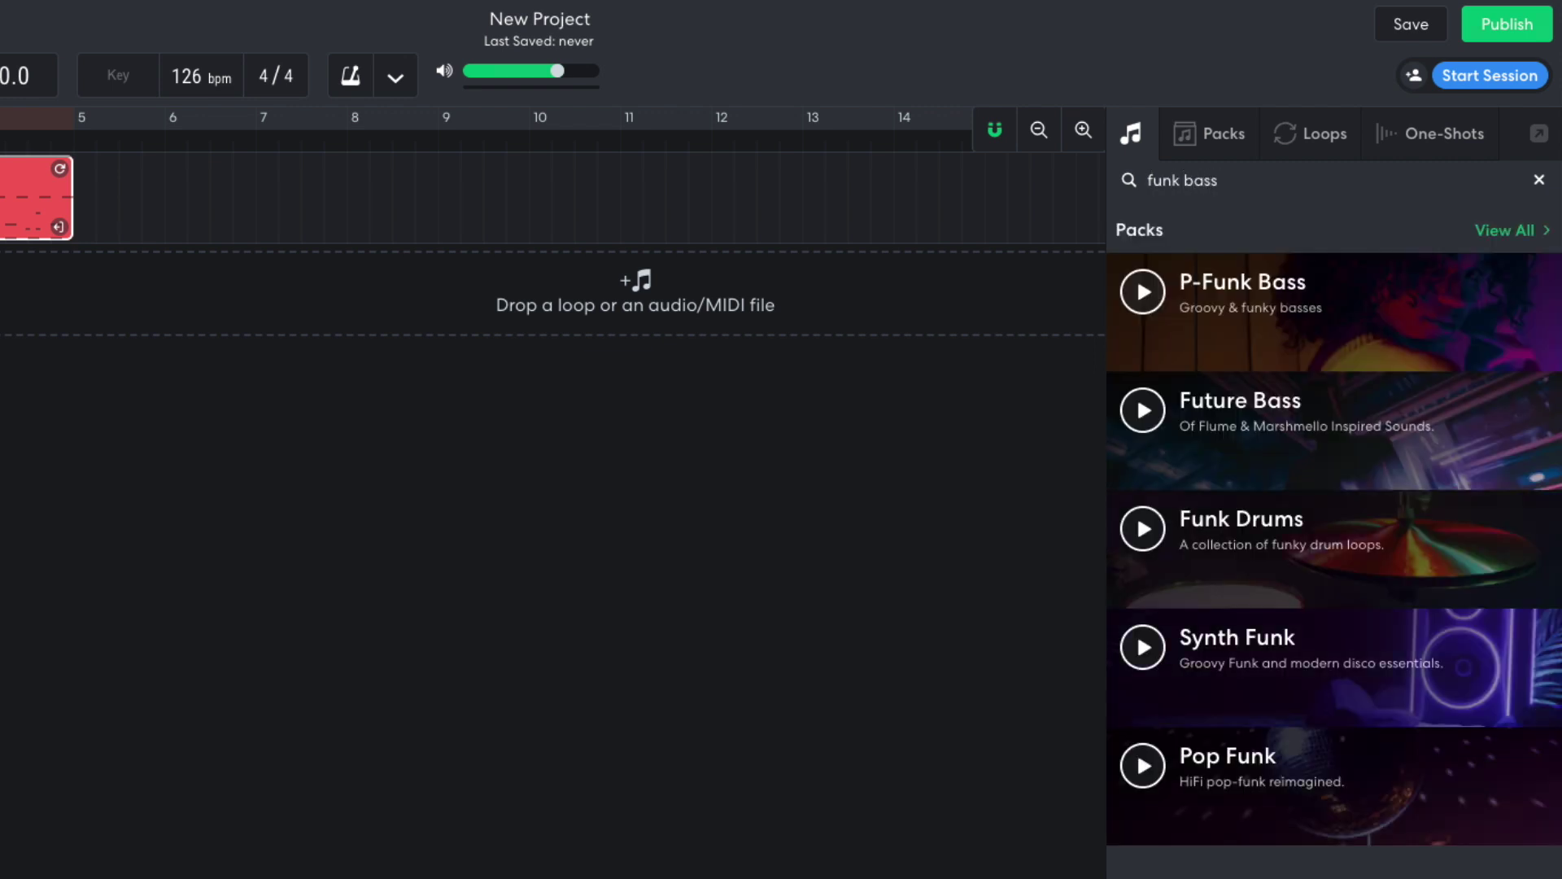
scroll(1266, 519, down, 2)
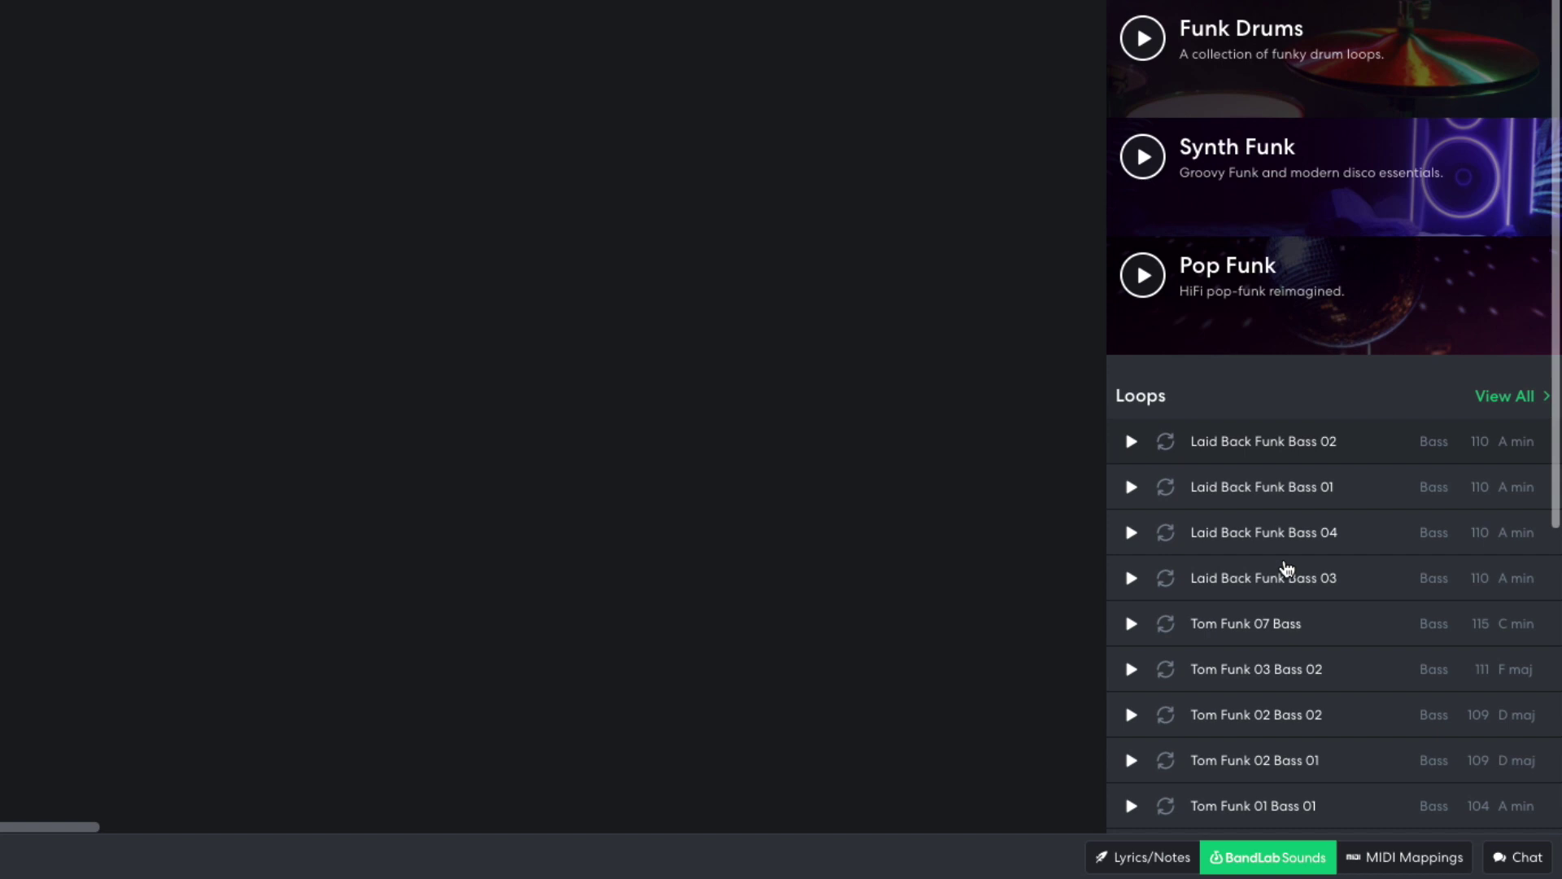
scroll(1286, 568, down, 1)
- Place the Tom Funk 01 Bass 01 loop at bar 1 and play it with the drums
drag(1277, 707, 187, 87)
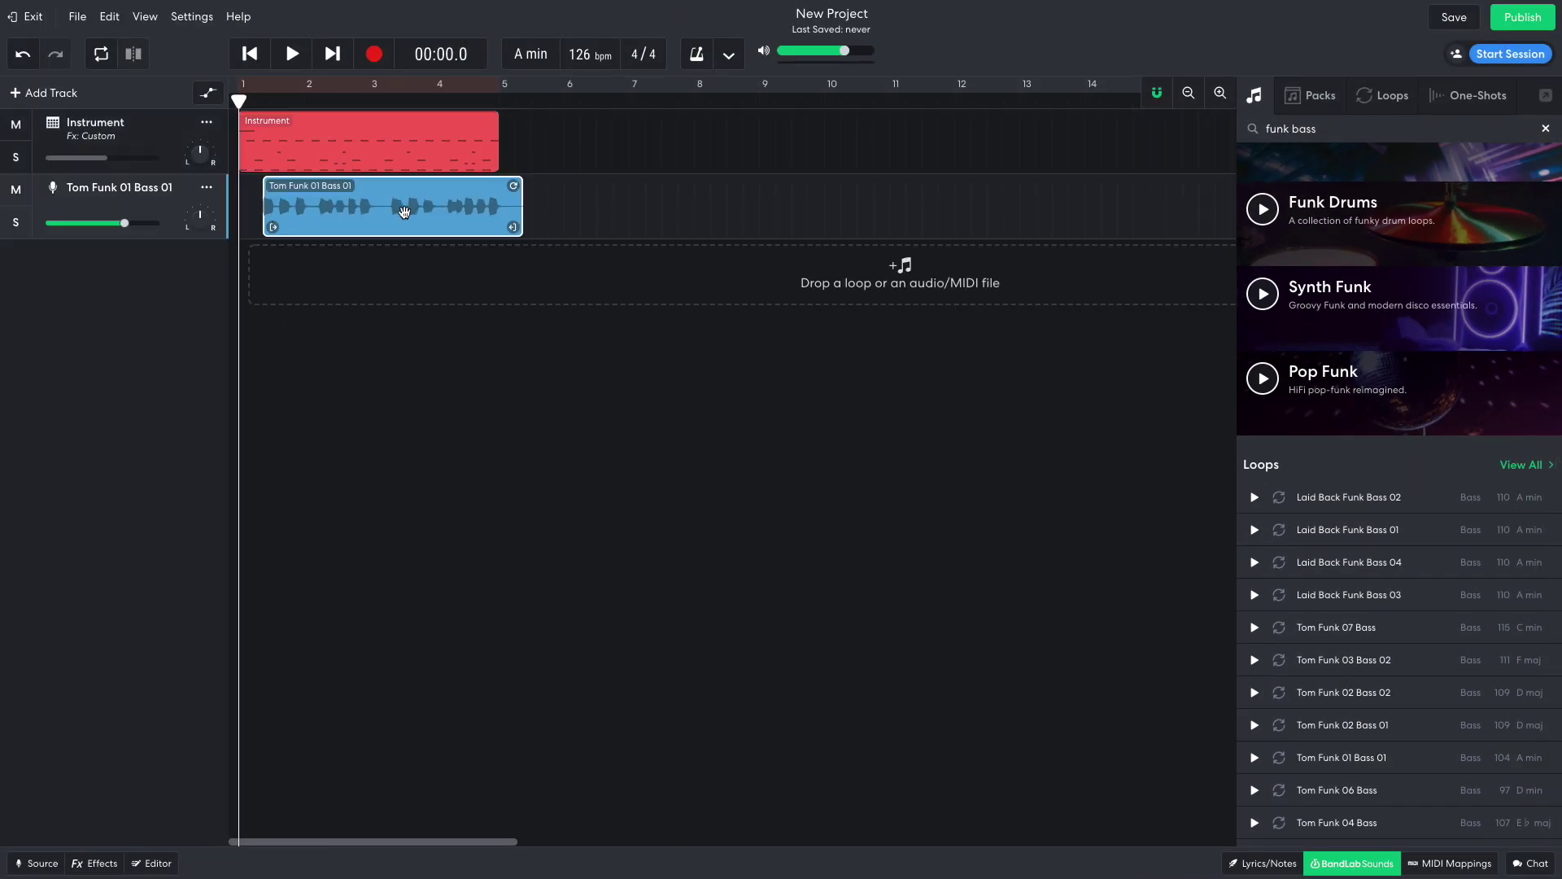
drag(404, 212, 368, 211)
key(space)
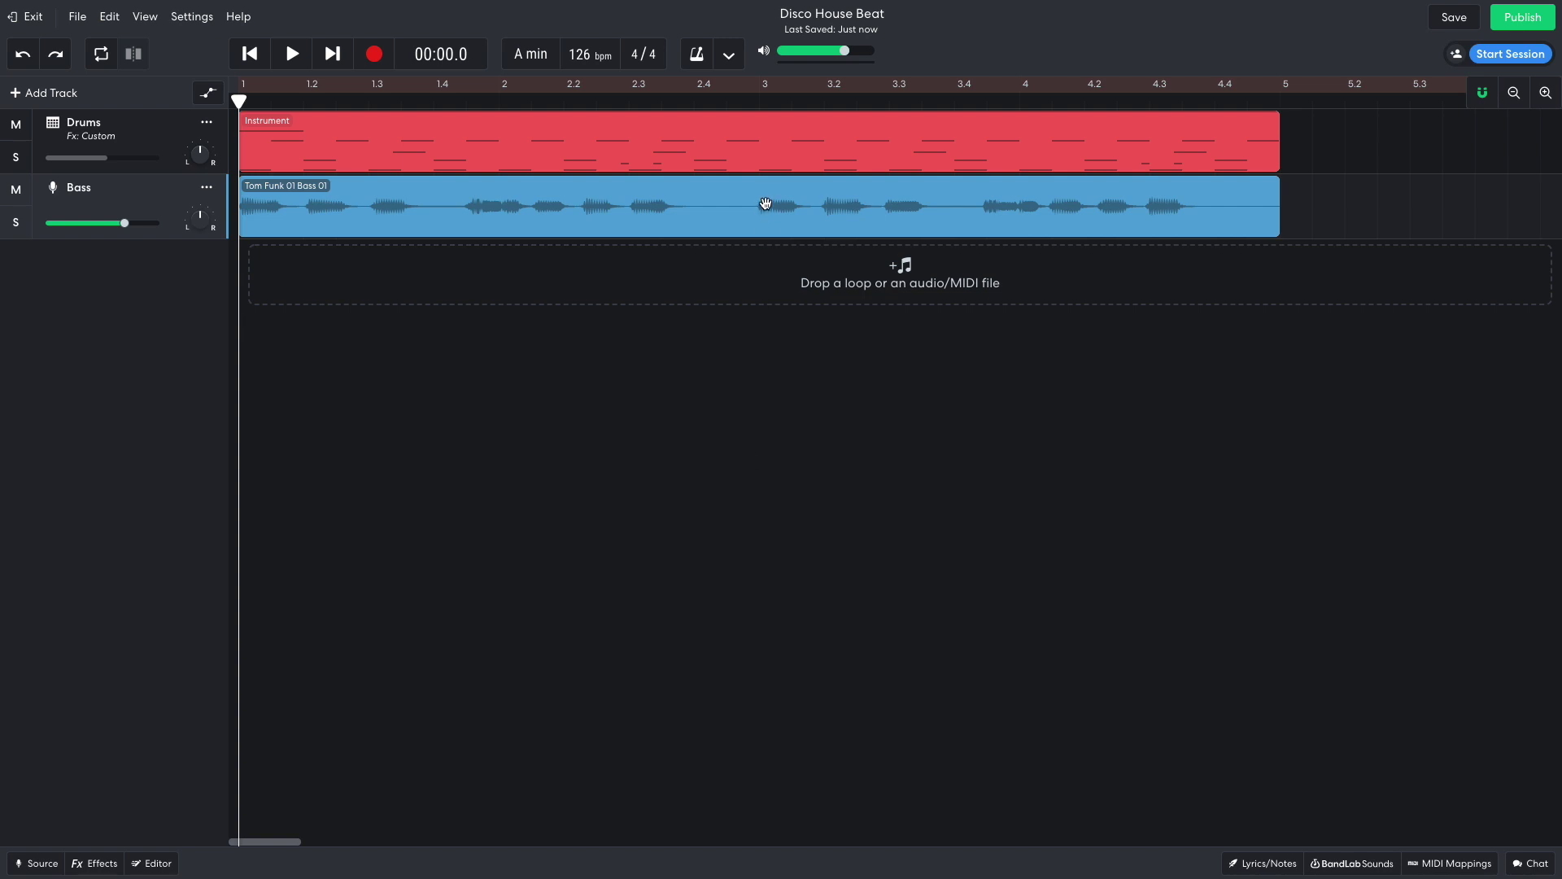
- Split the Bass clip at bar 3 and delete the part after the cut
click(765, 204)
click(763, 99)
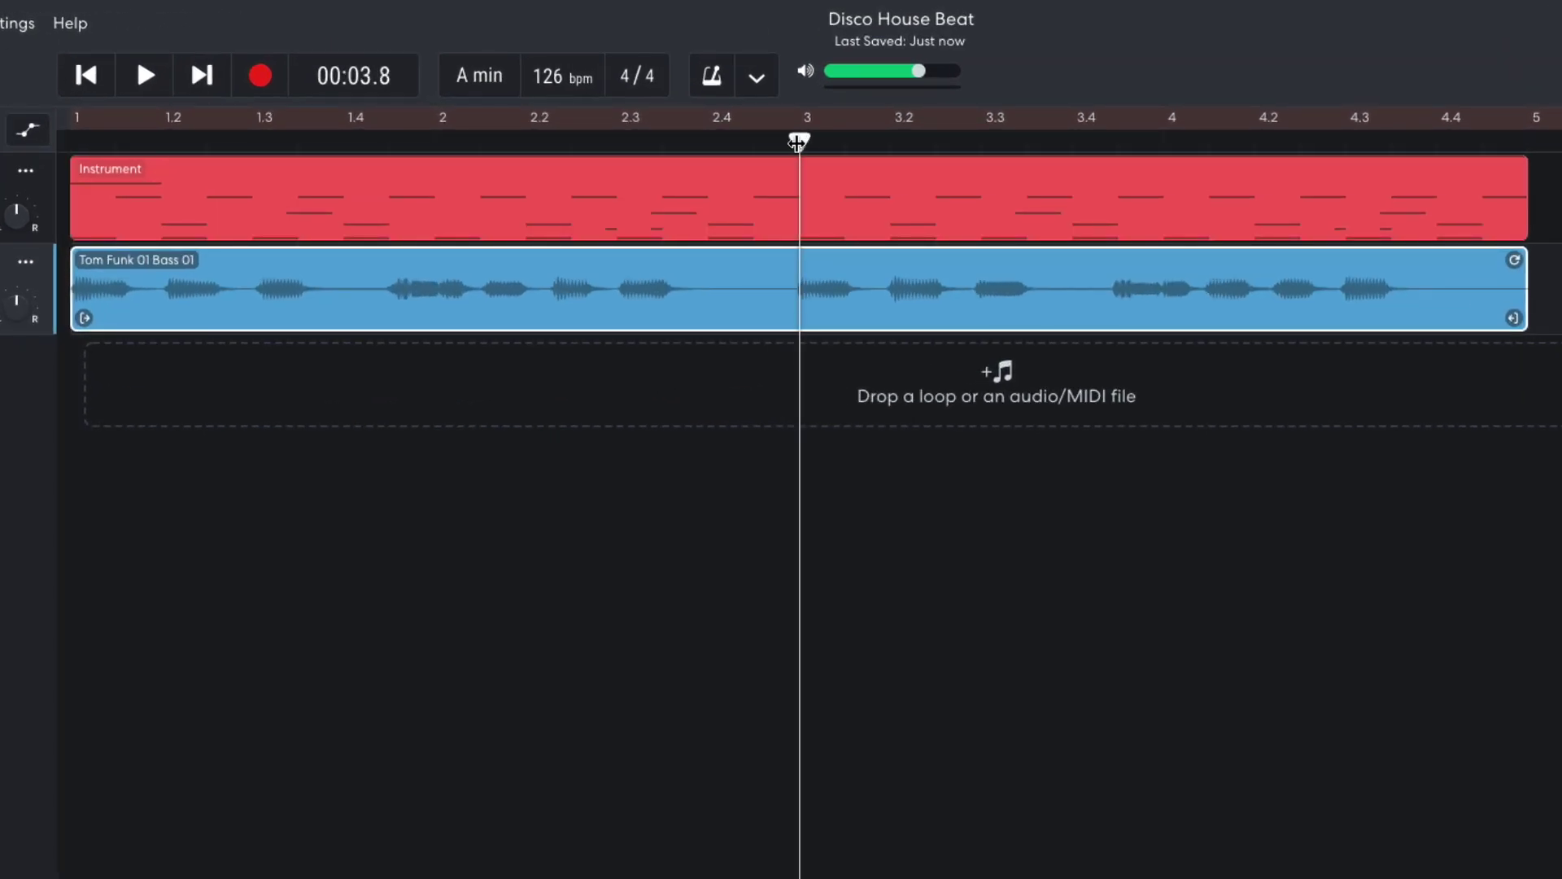
key(ctrl+e)
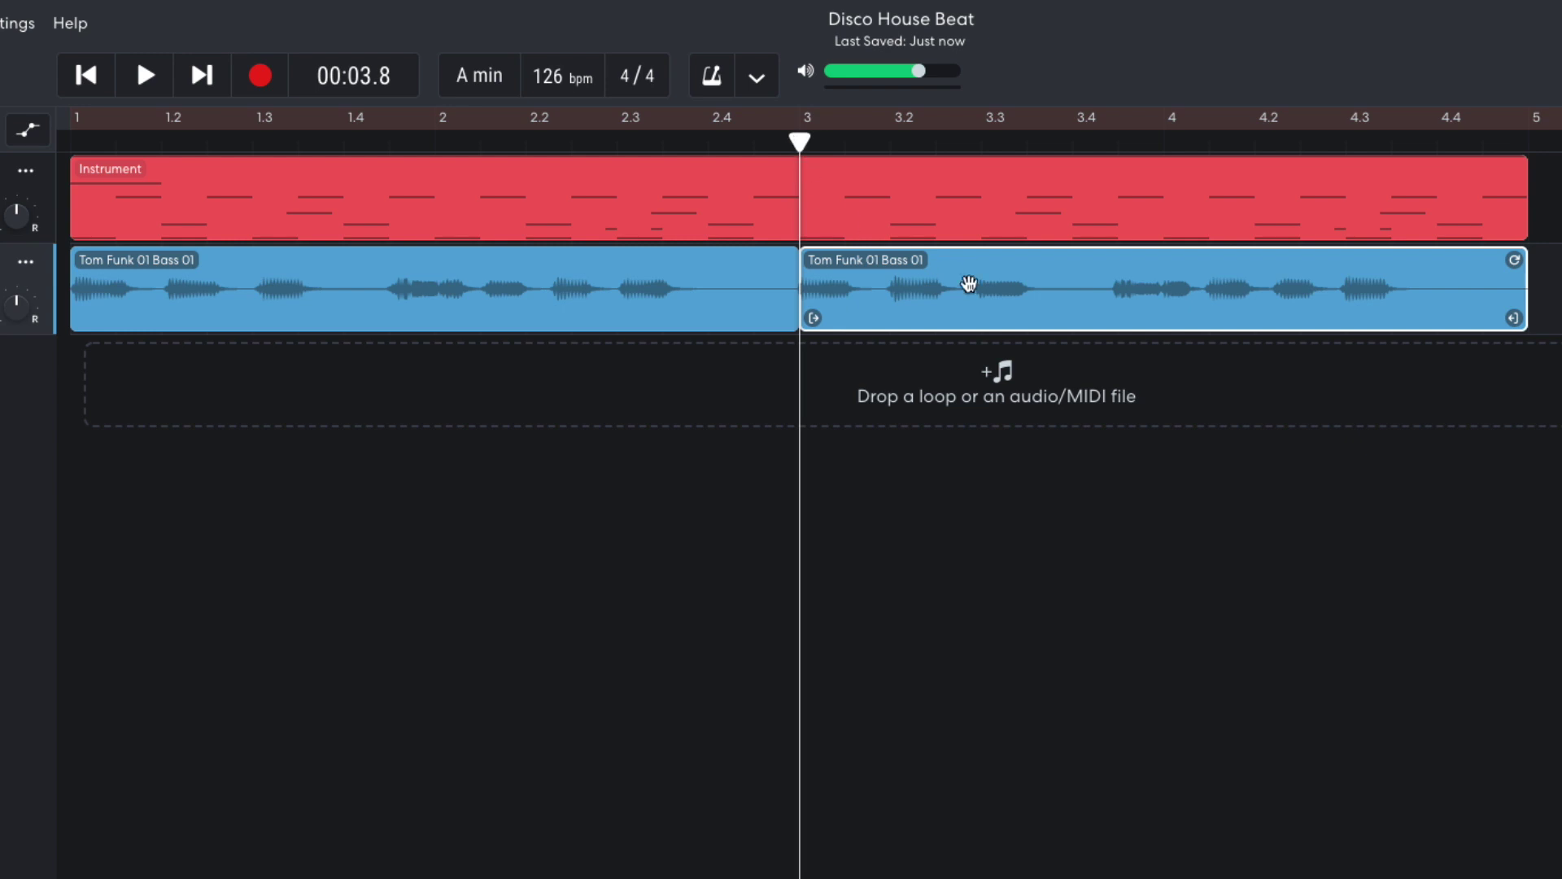
key(Delete)
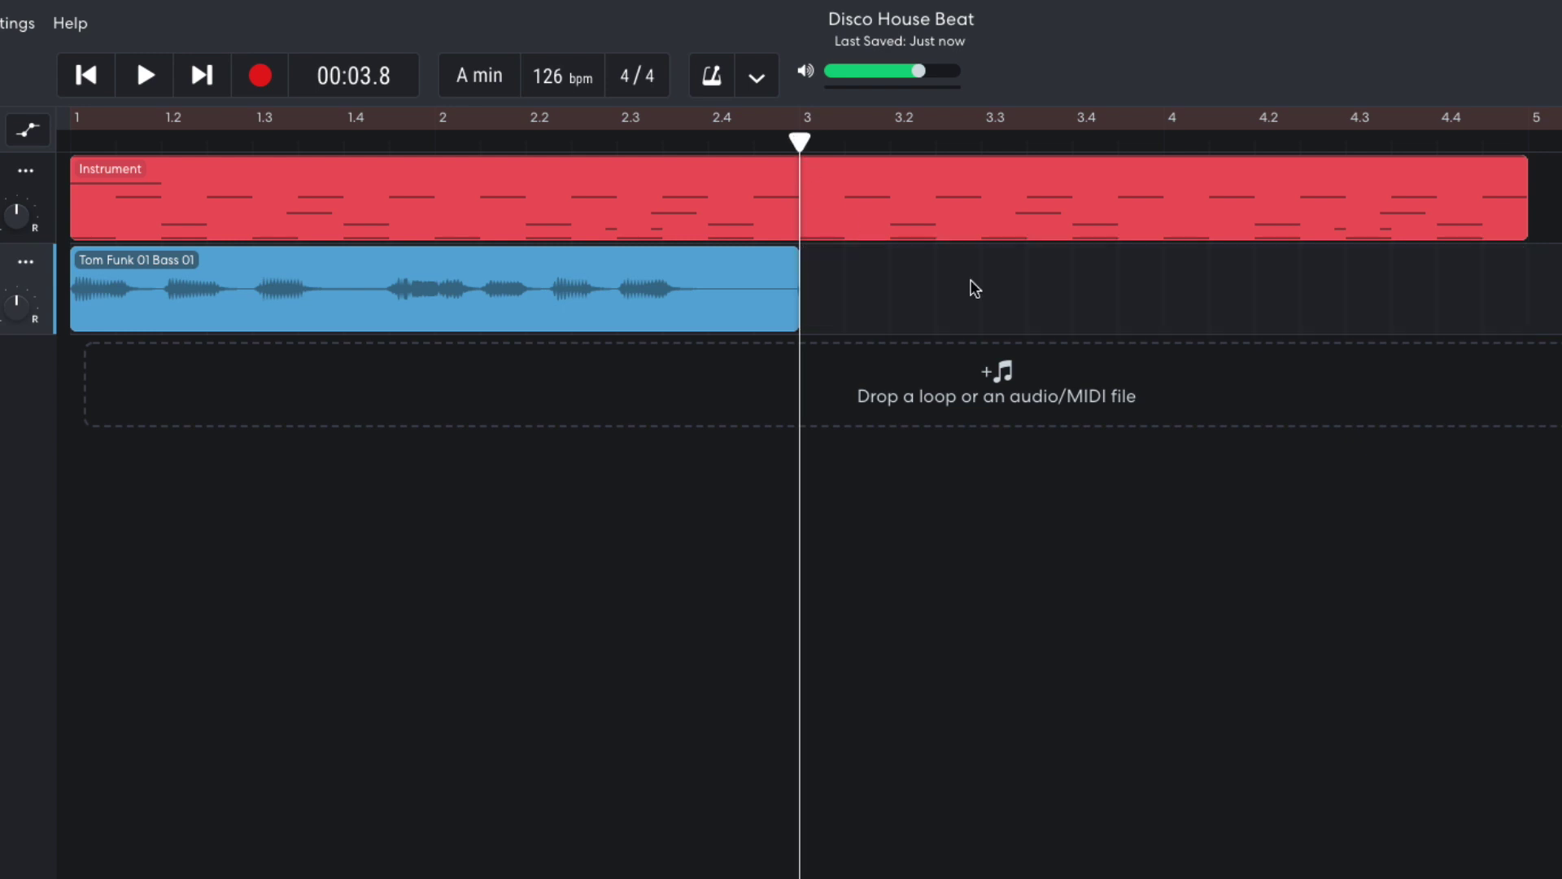
- Split the Bass clip near beats 1.2, 1.3 and just past 1.4
click(201, 148)
key(ctrl+e)
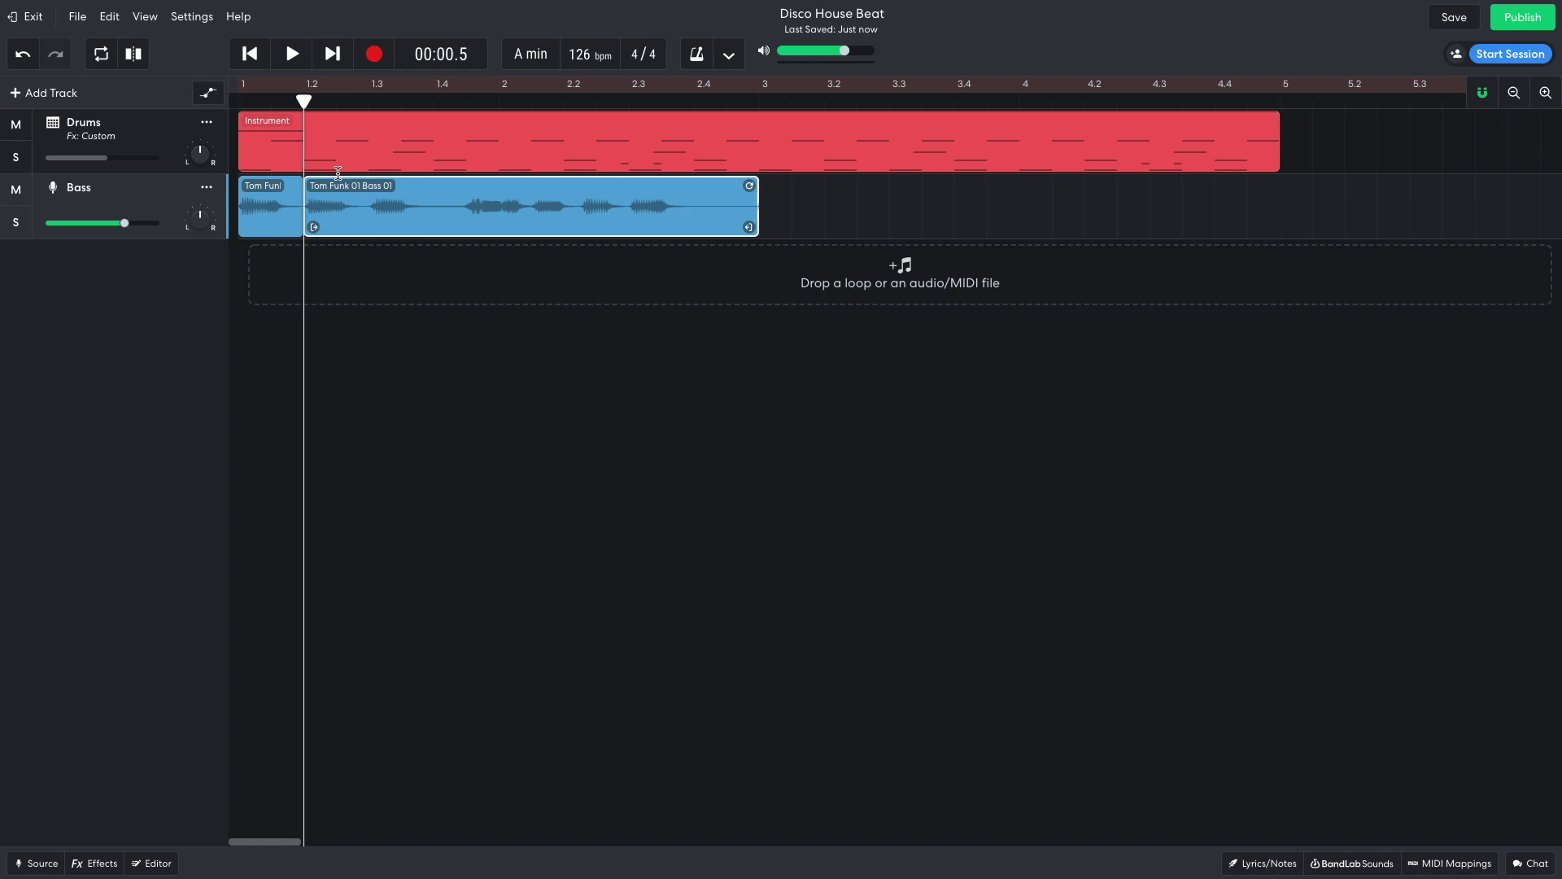
click(368, 102)
key(ctrl+e)
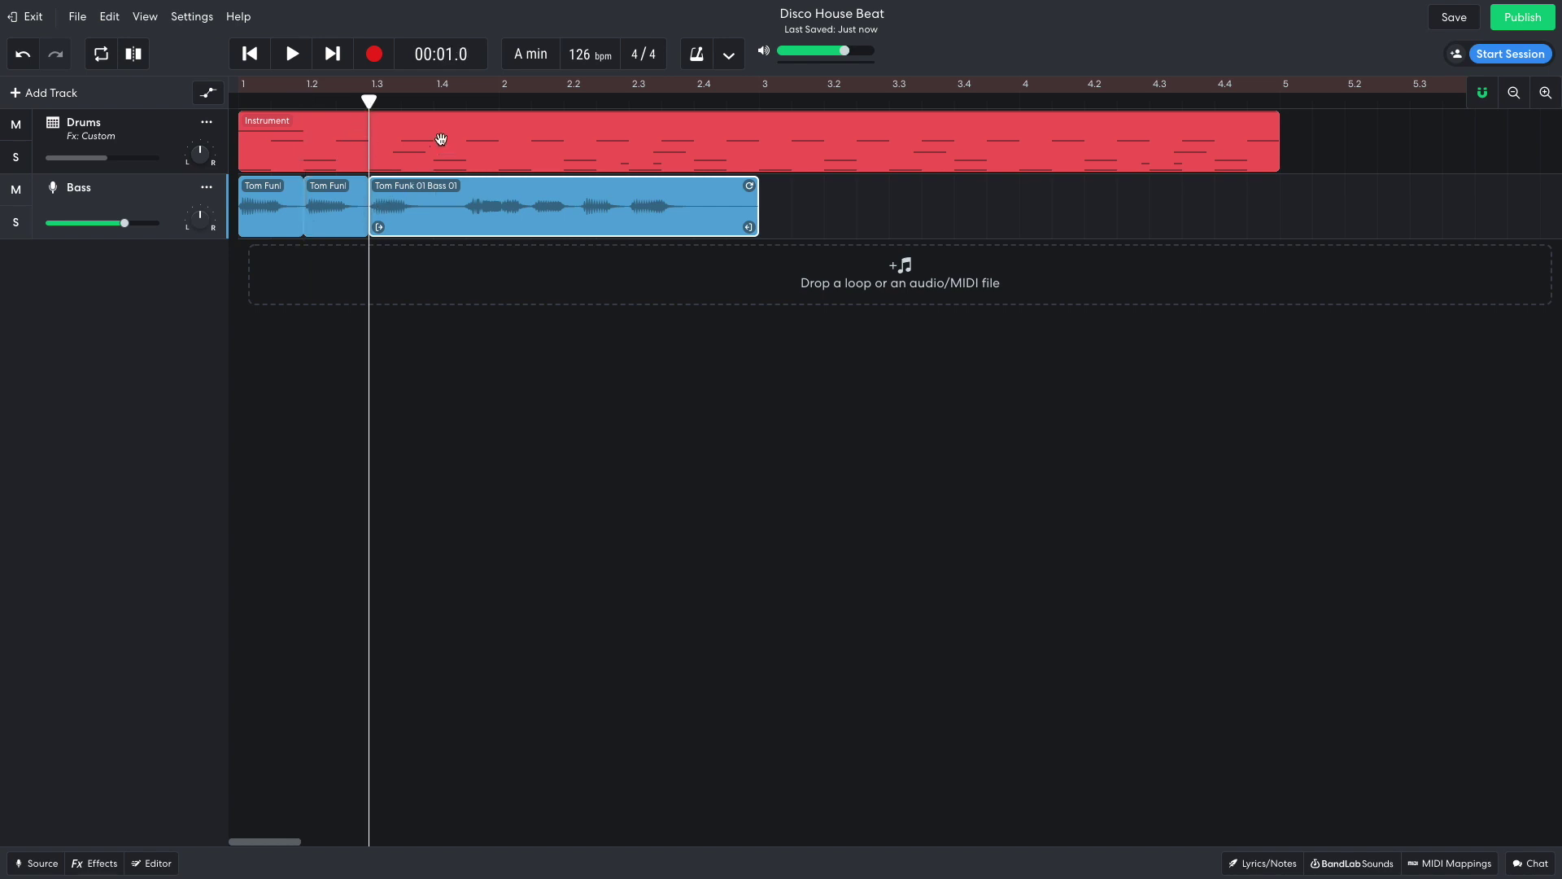
click(463, 101)
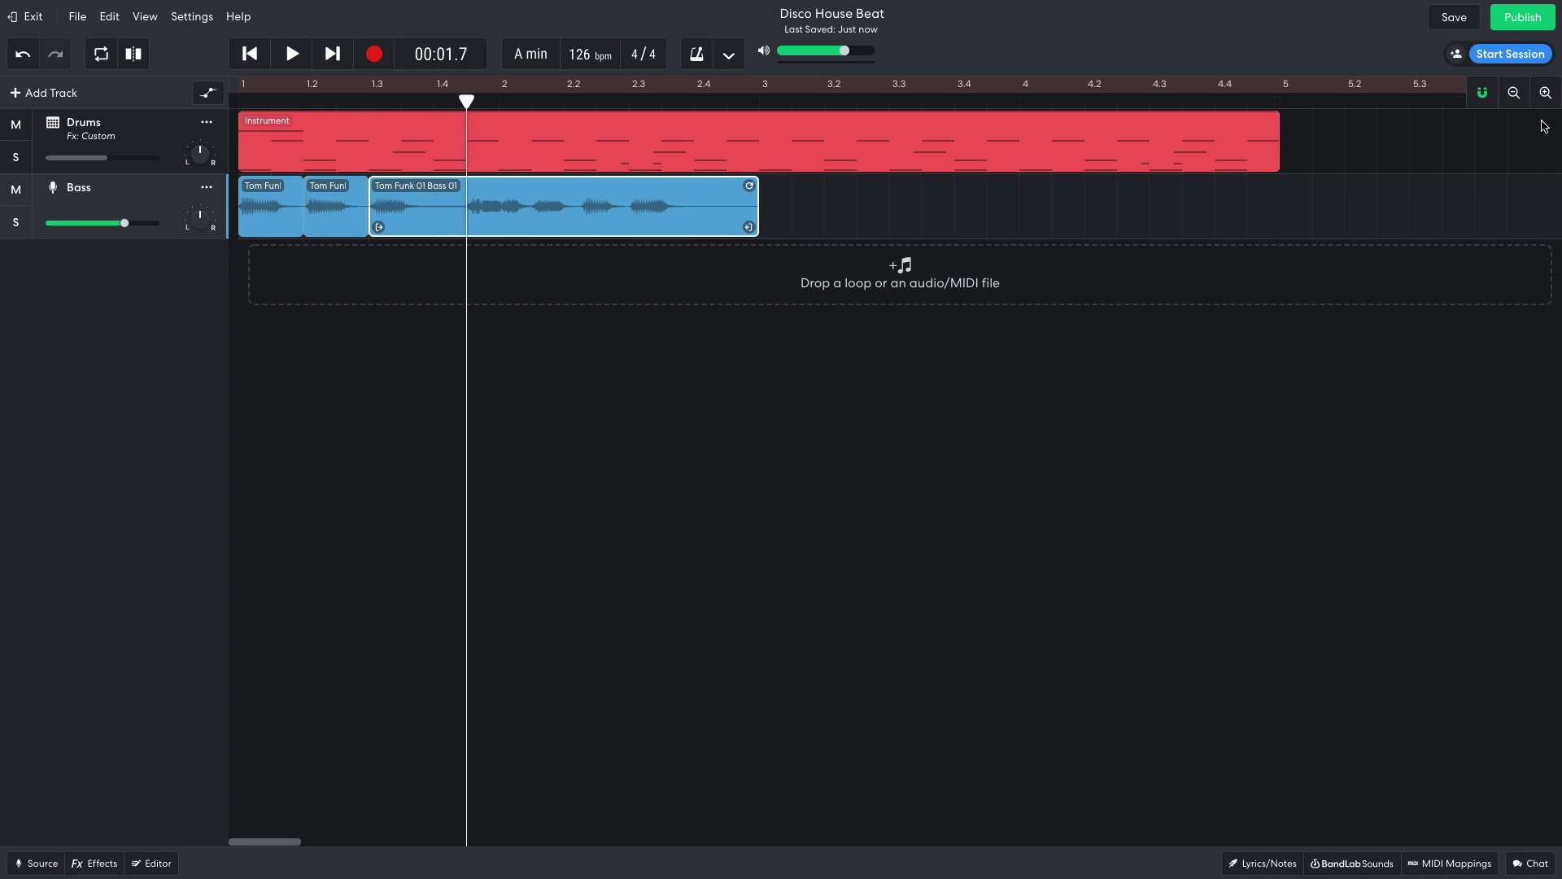
click(1544, 93)
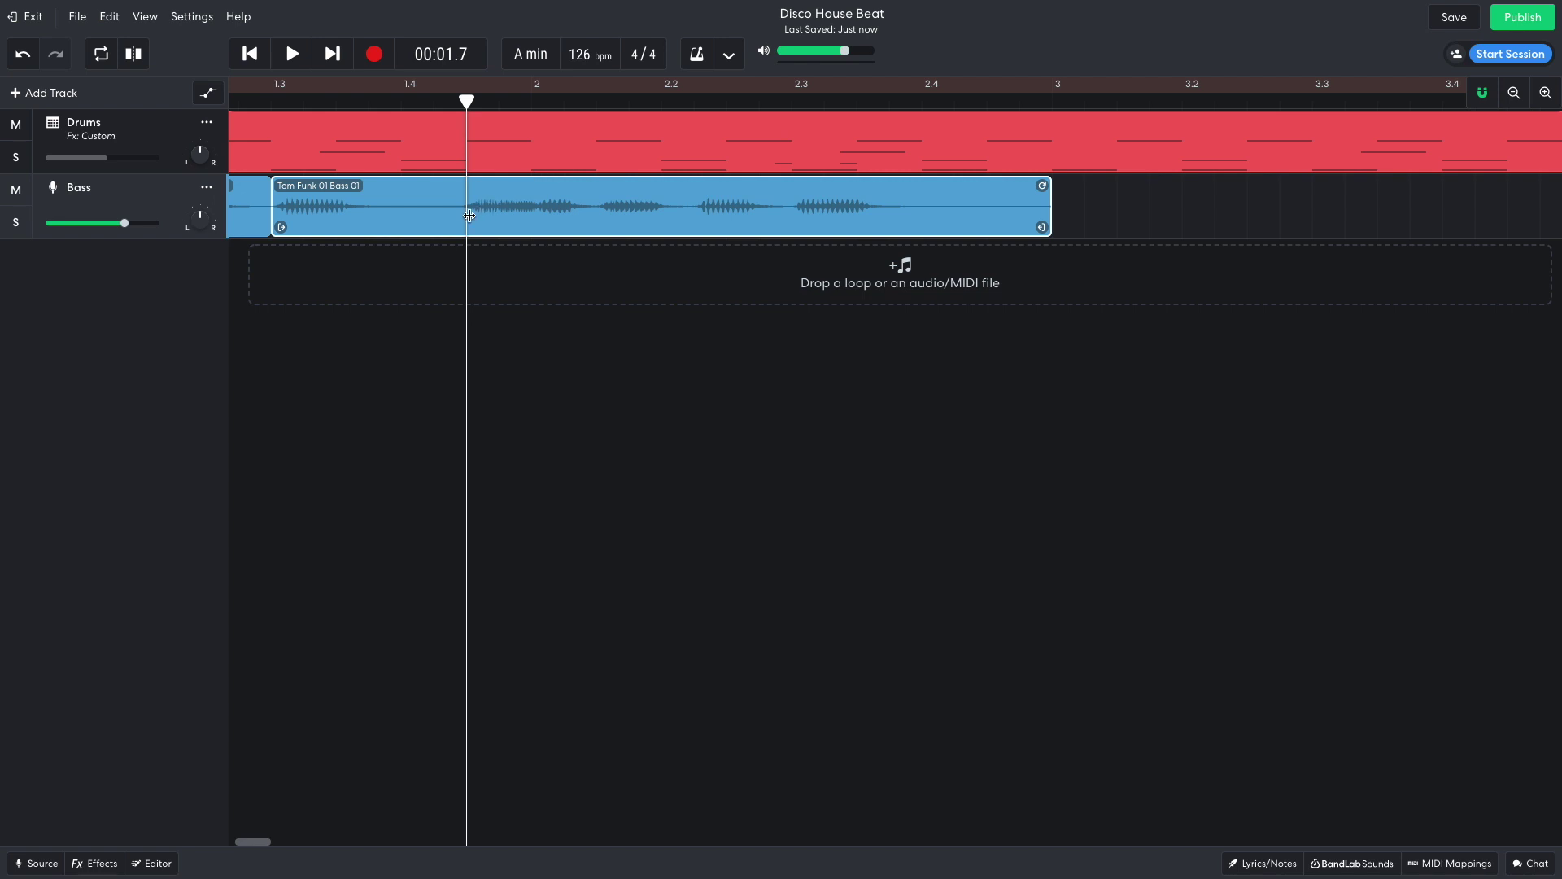
key(ctrl+e)
- Chop the Bass clip at five more successive points toward bar 2
click(499, 102)
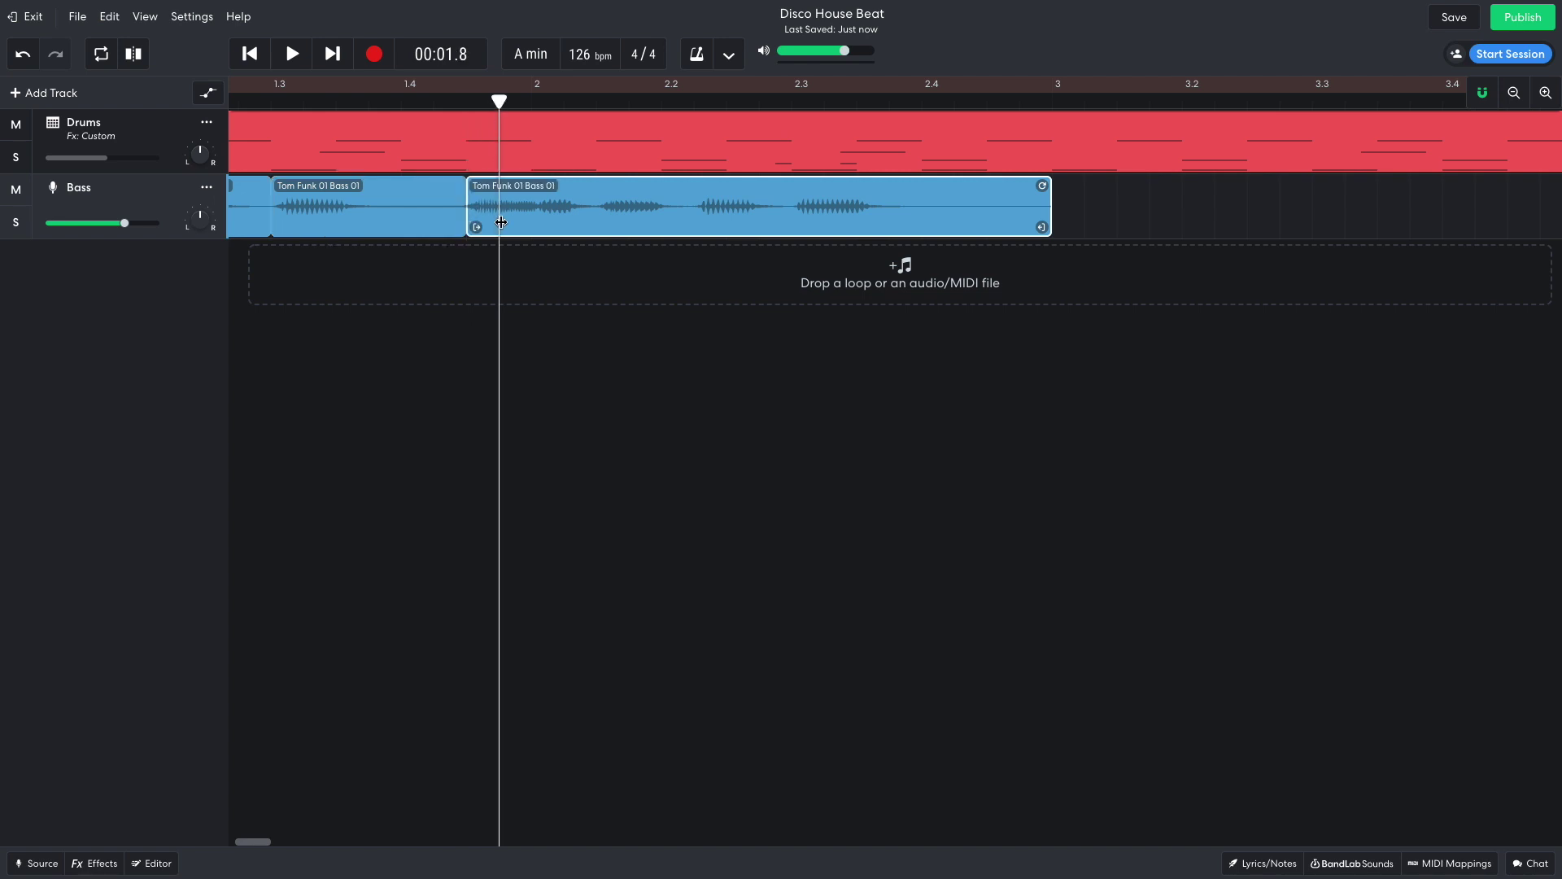
key(ctrl+e)
click(532, 101)
key(ctrl+e)
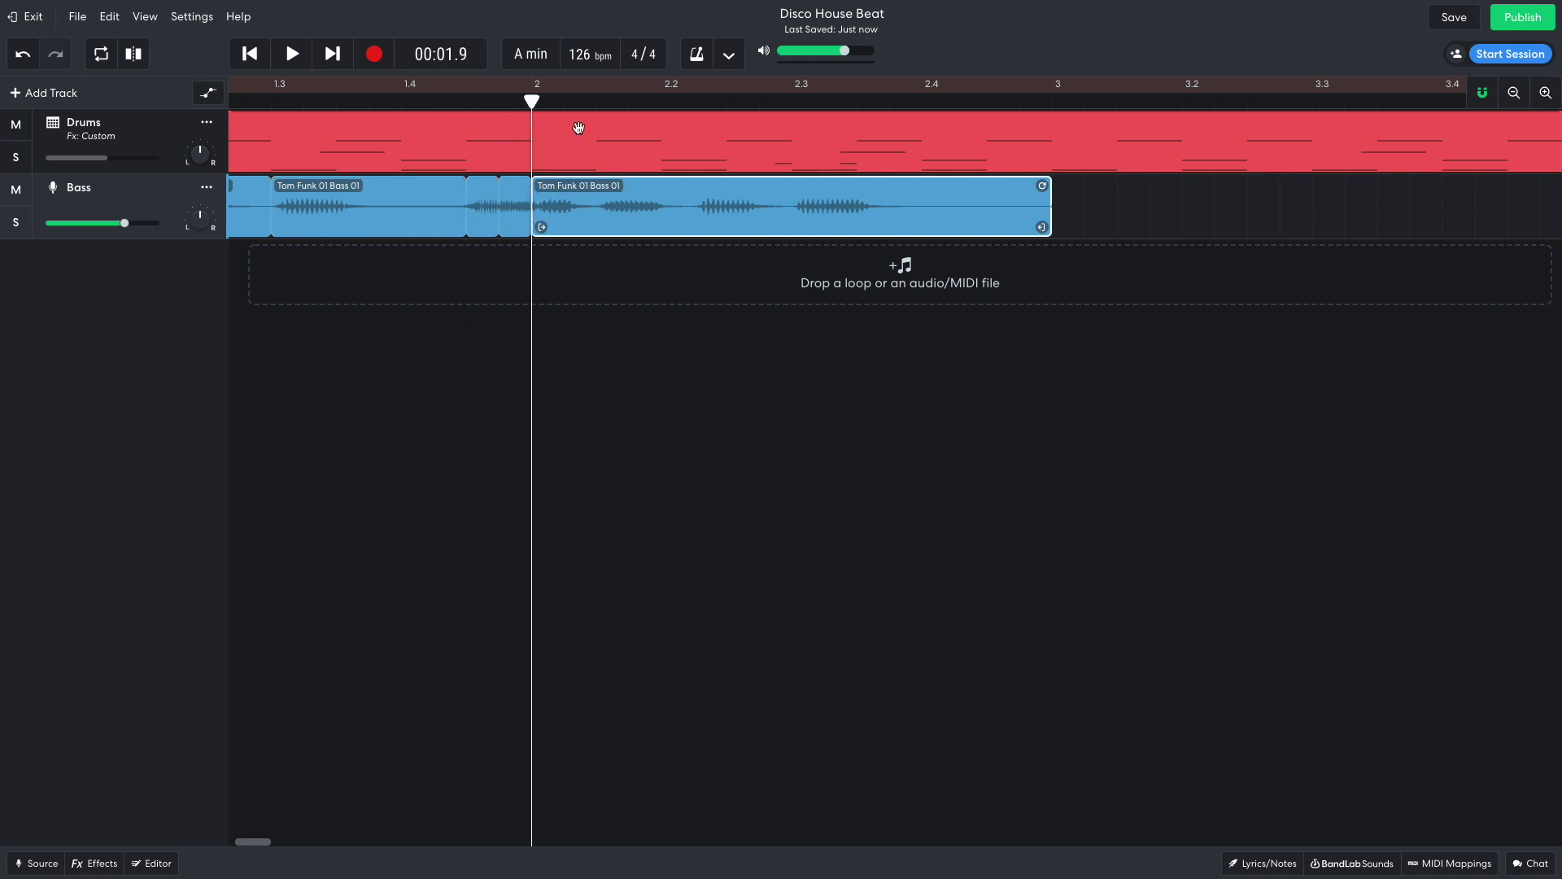
click(596, 102)
key(ctrl+e)
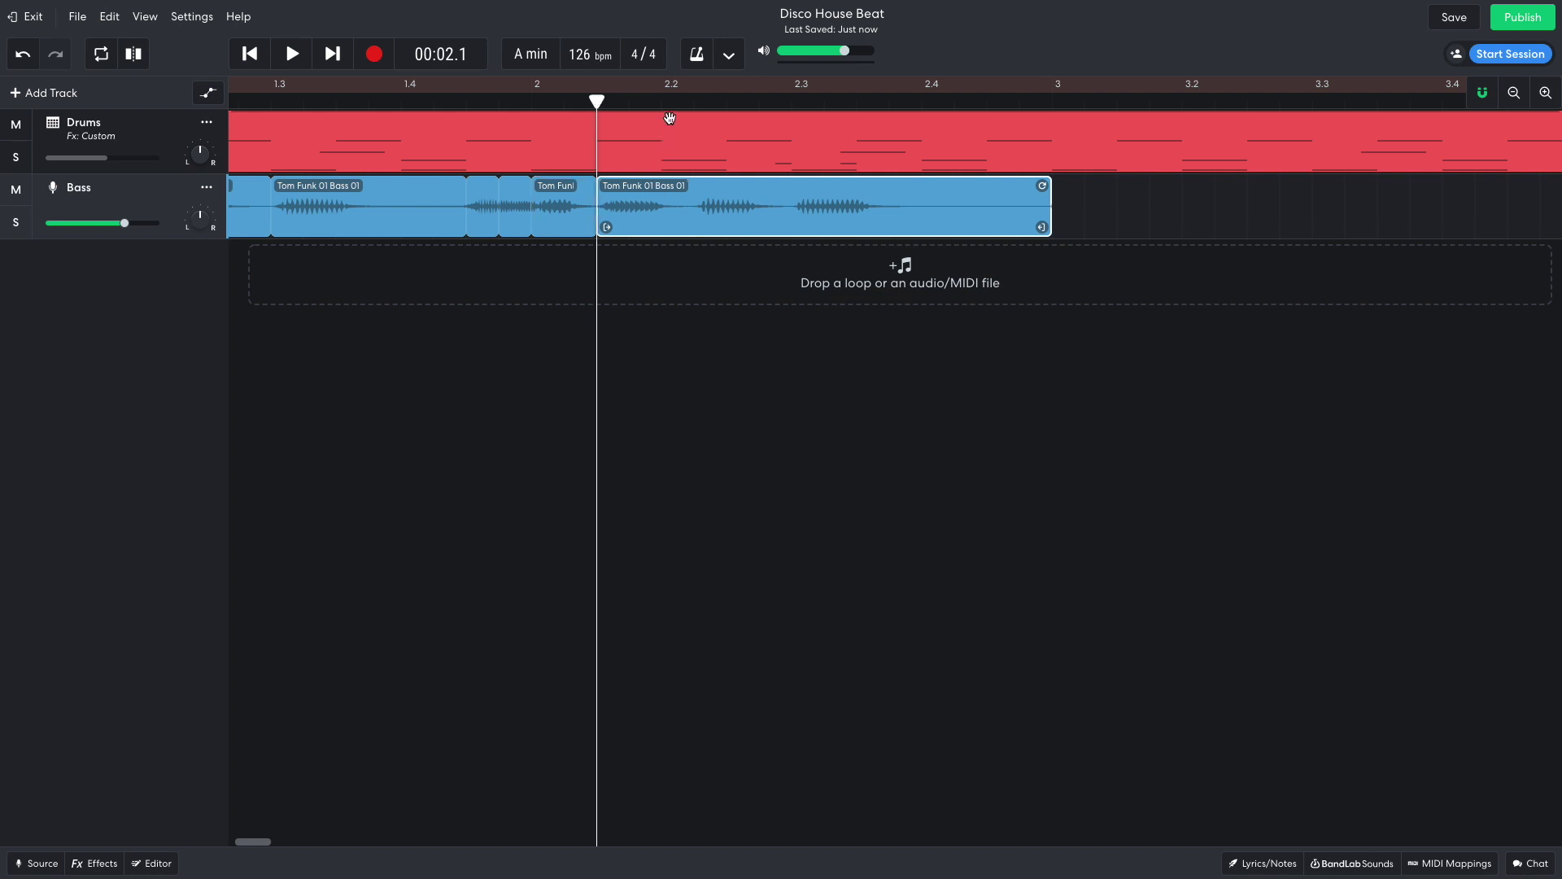
click(695, 102)
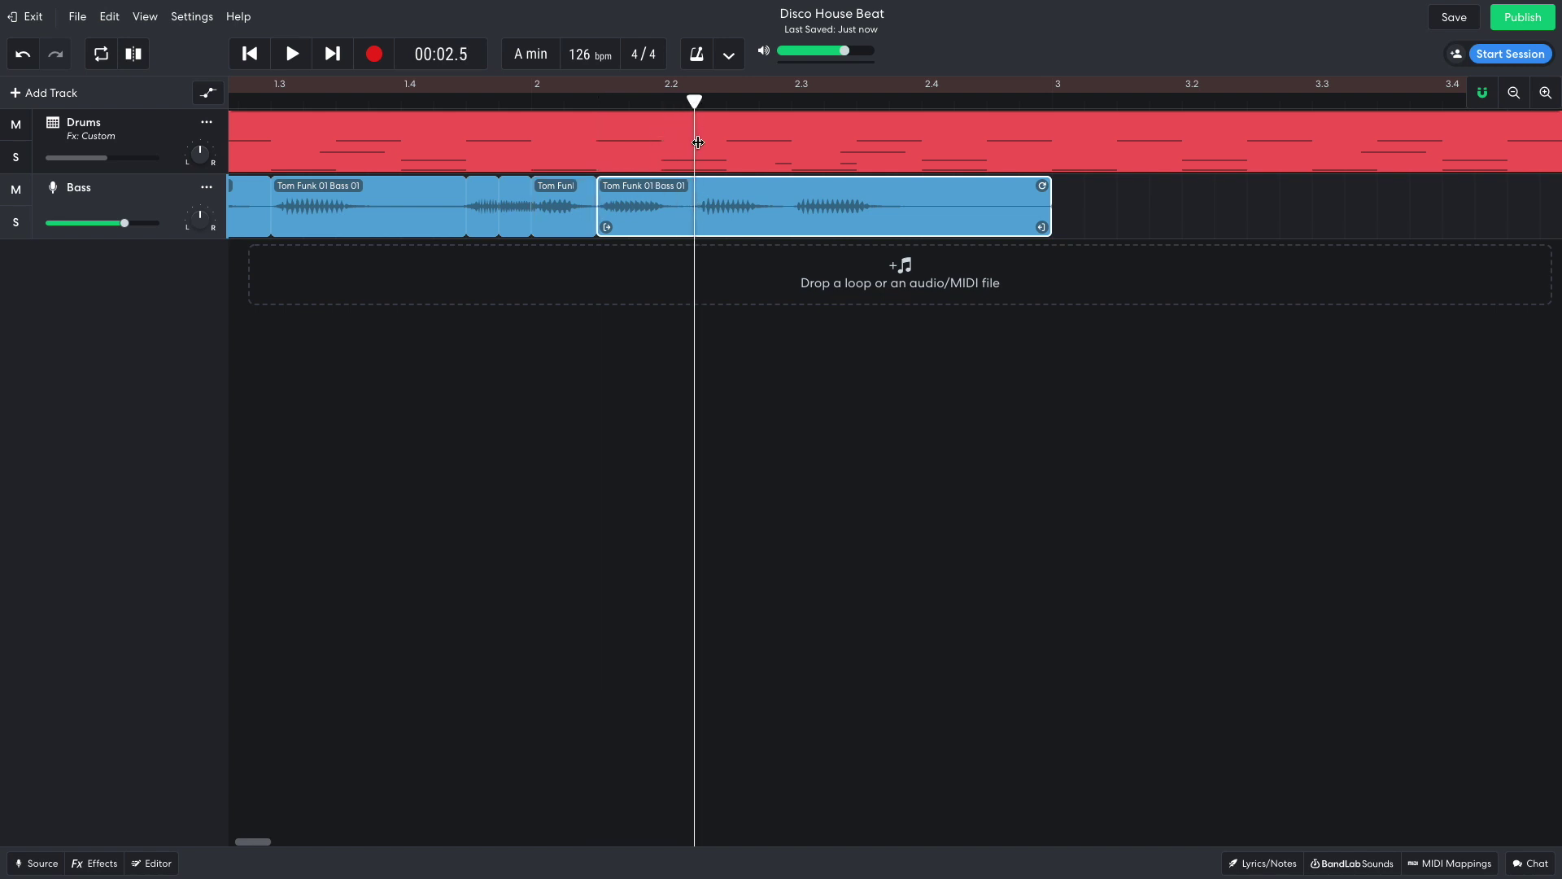
key(ctrl+e)
click(792, 102)
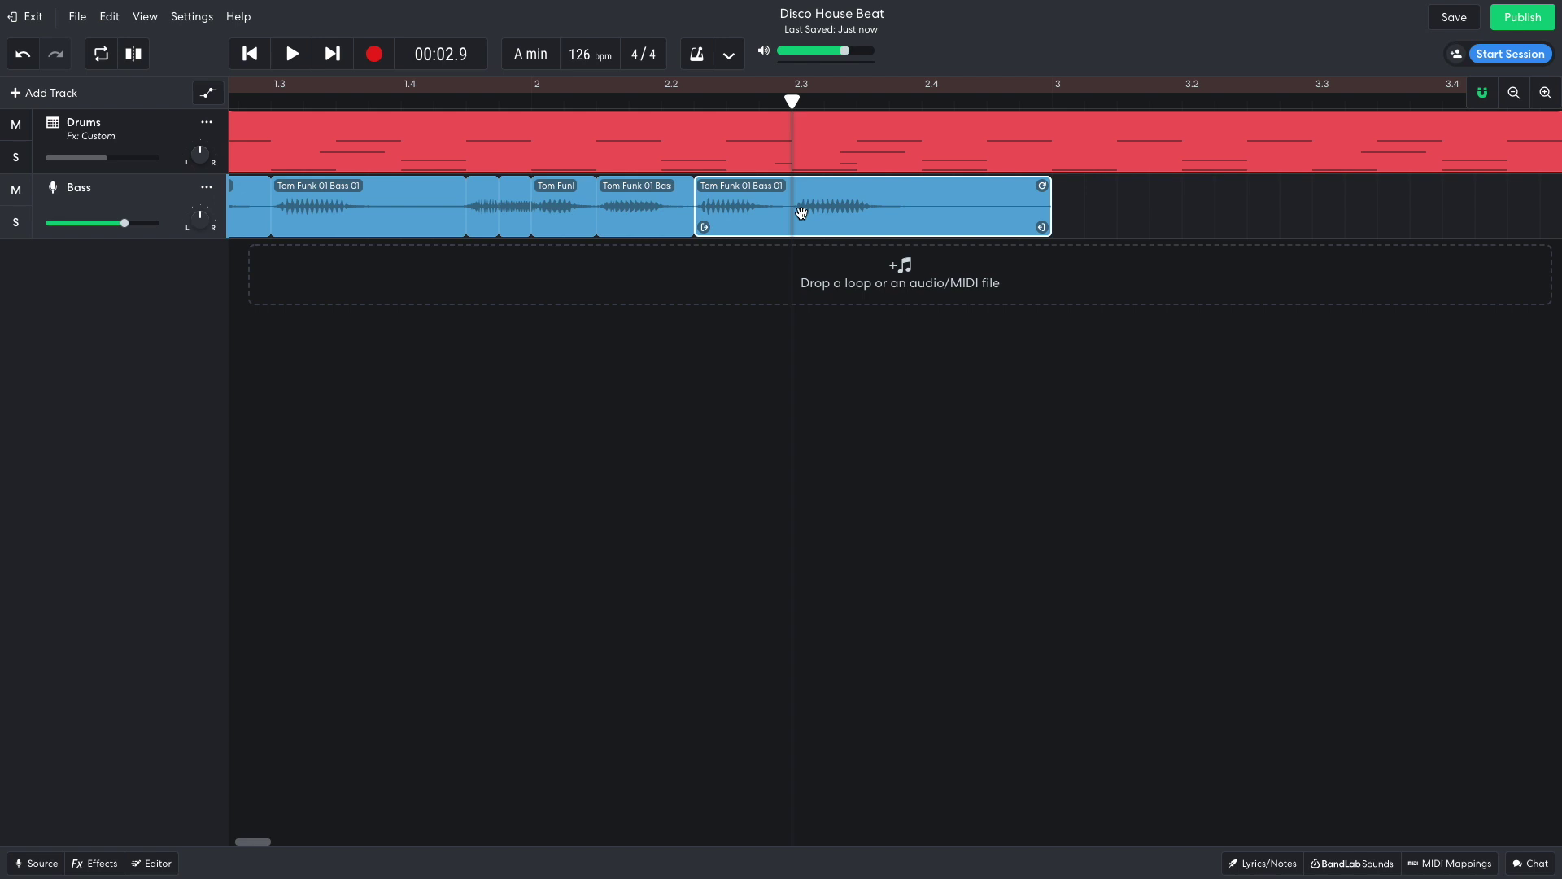
key(ctrl+e)
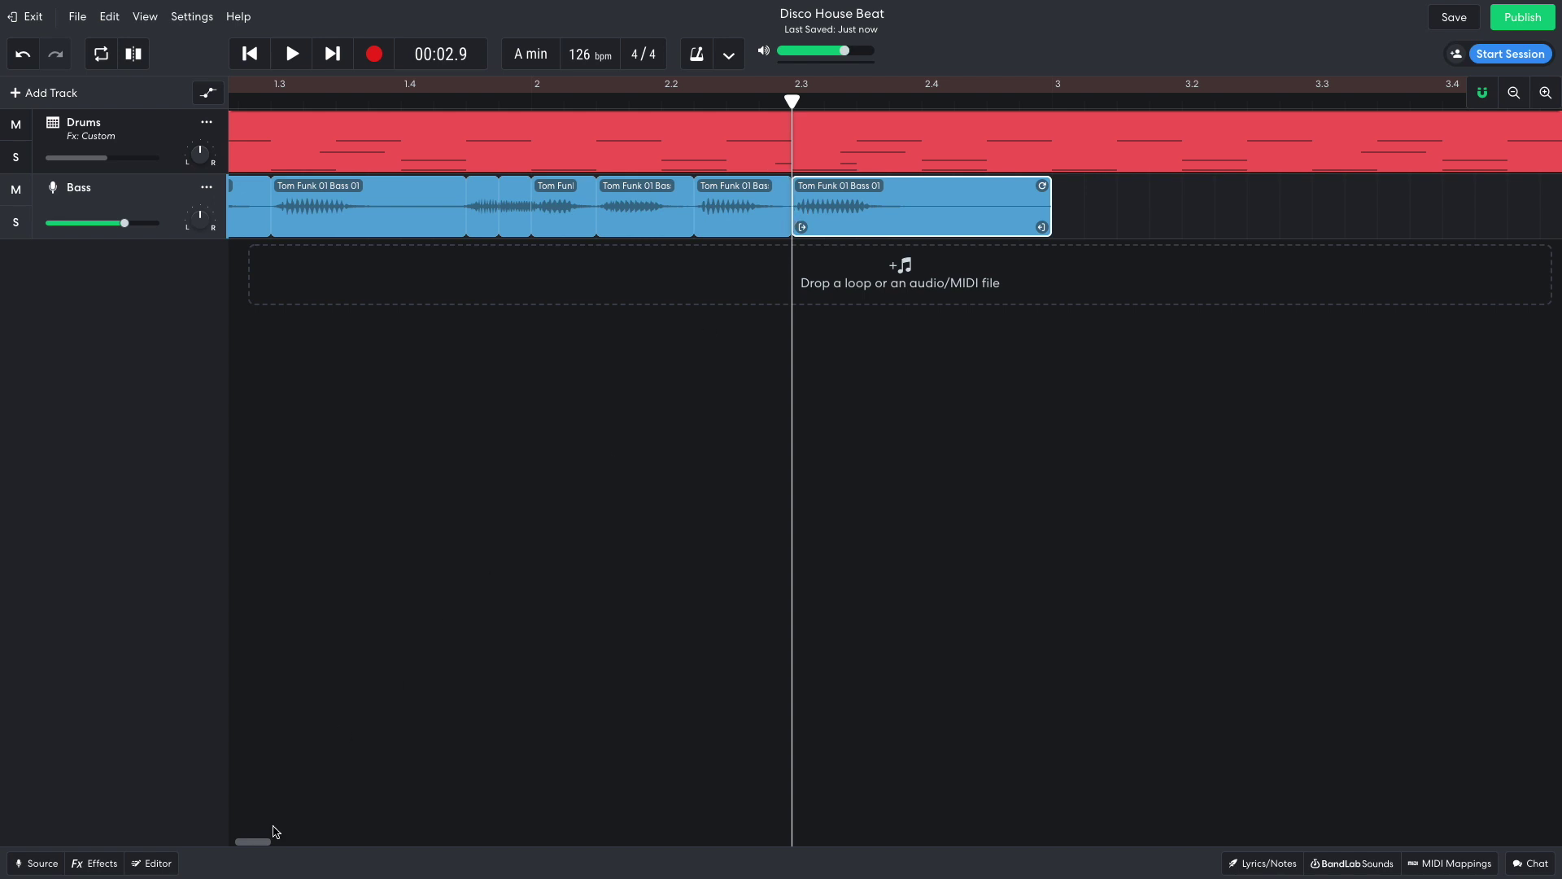
- Trim the starts of the first two Bass clips in the clip Editor
drag(260, 841, 203, 838)
click(293, 209)
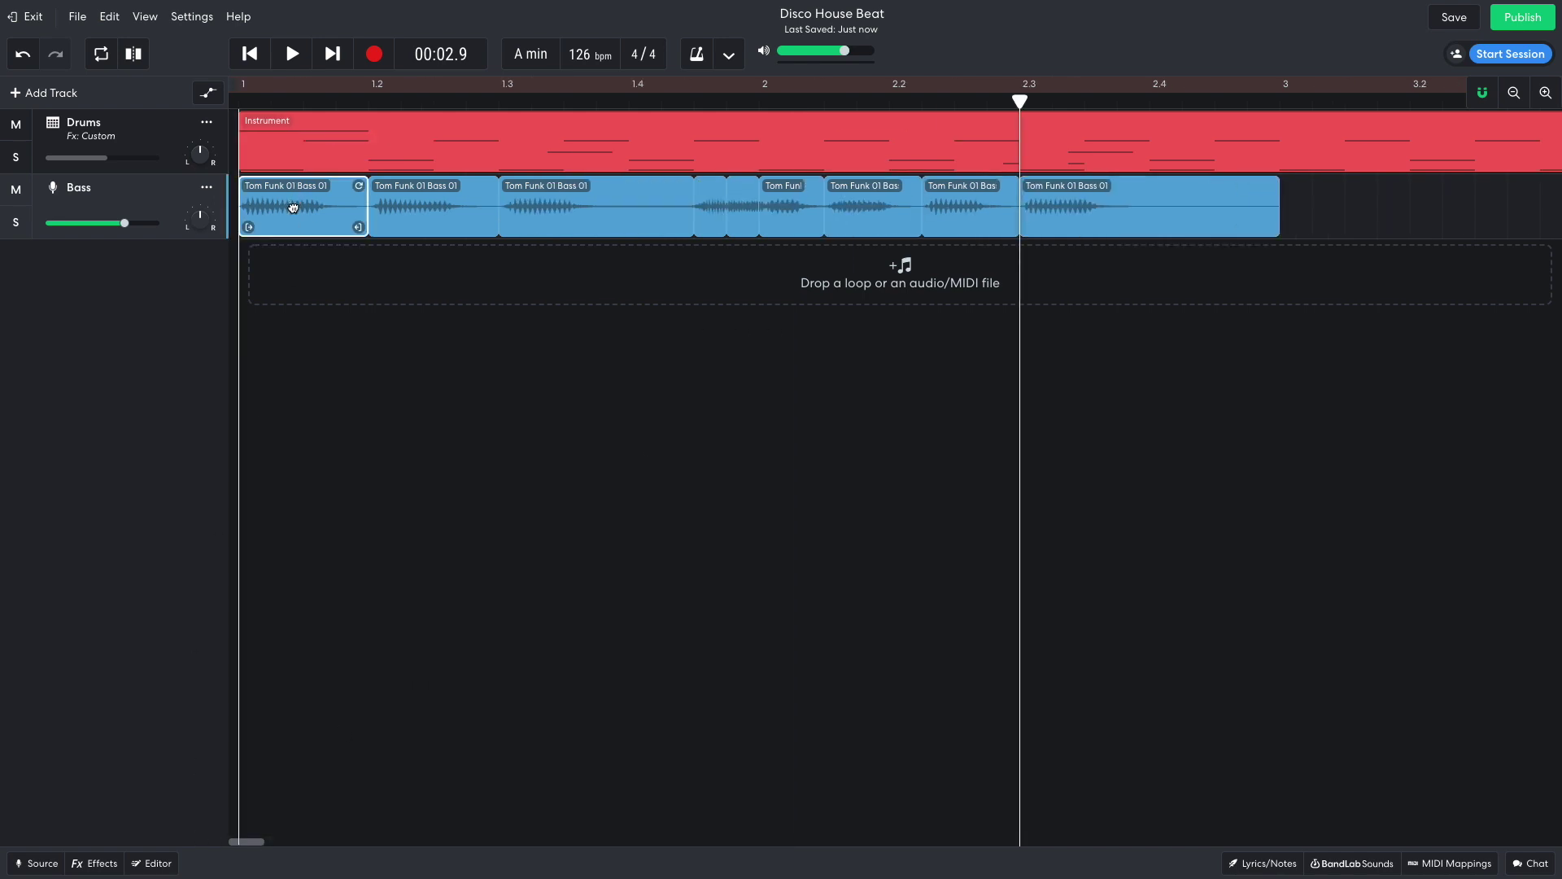
double_click(293, 208)
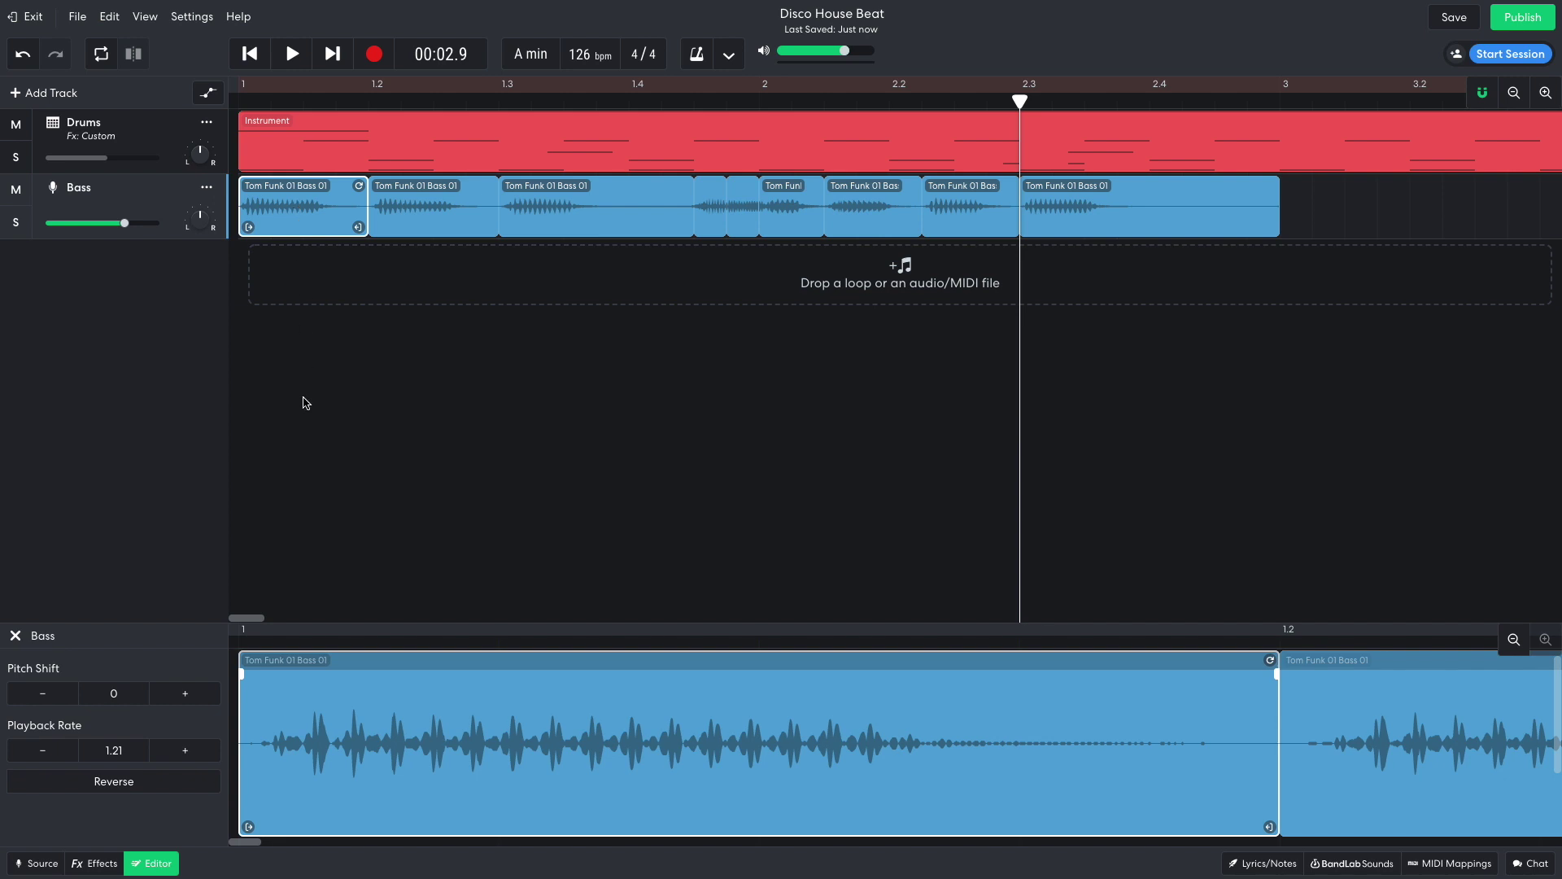
drag(247, 824, 271, 825)
drag(482, 779, 446, 764)
click(1304, 781)
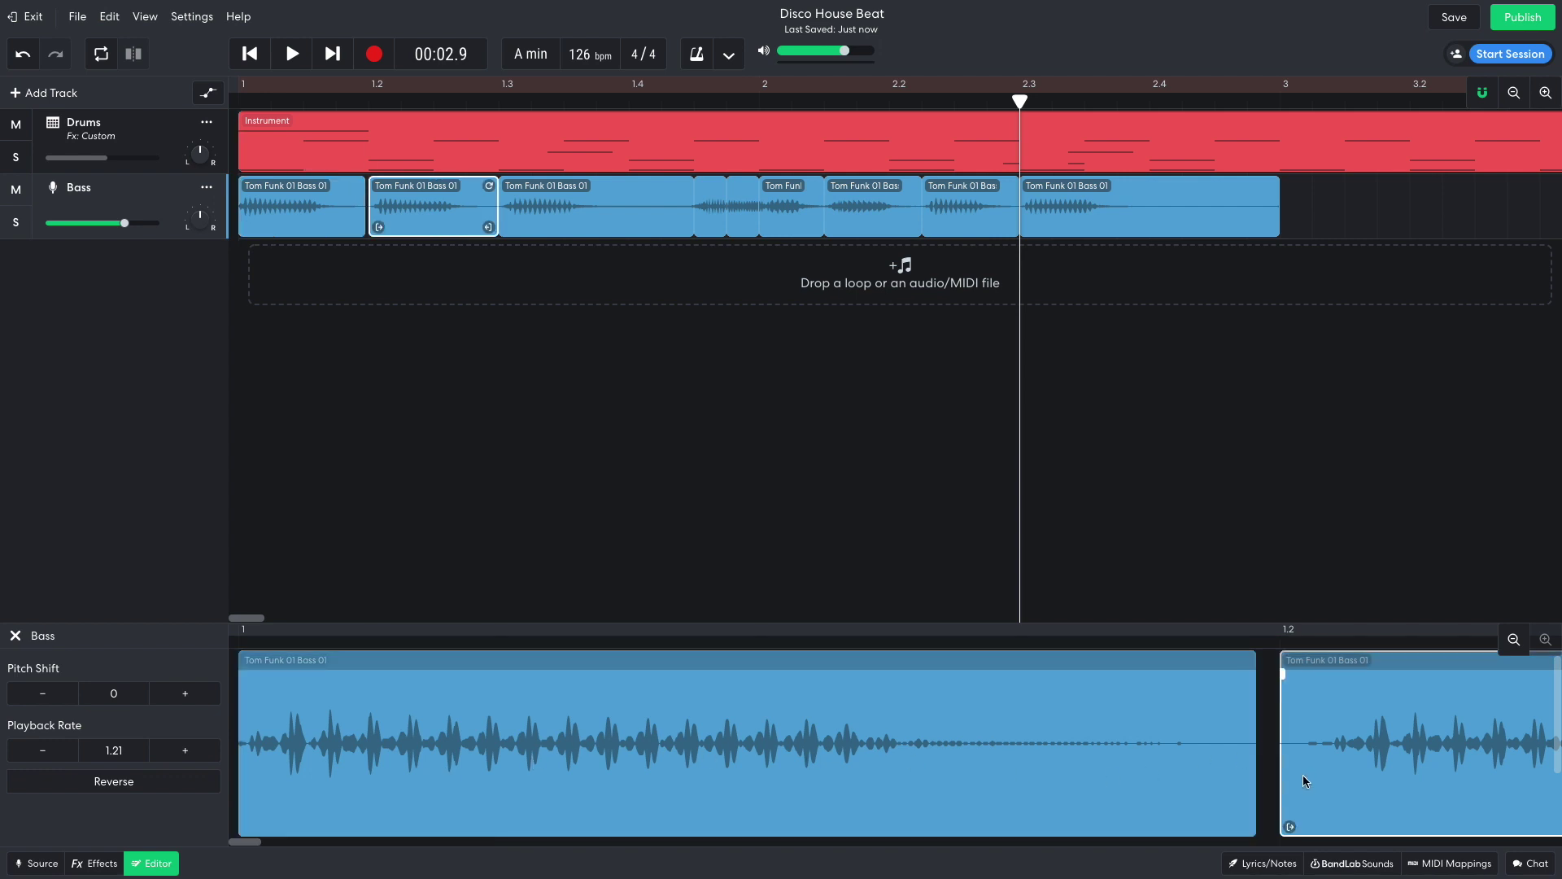
drag(1287, 827, 1316, 774)
- Play the chopped bassline from the start, then stop
click(1016, 434)
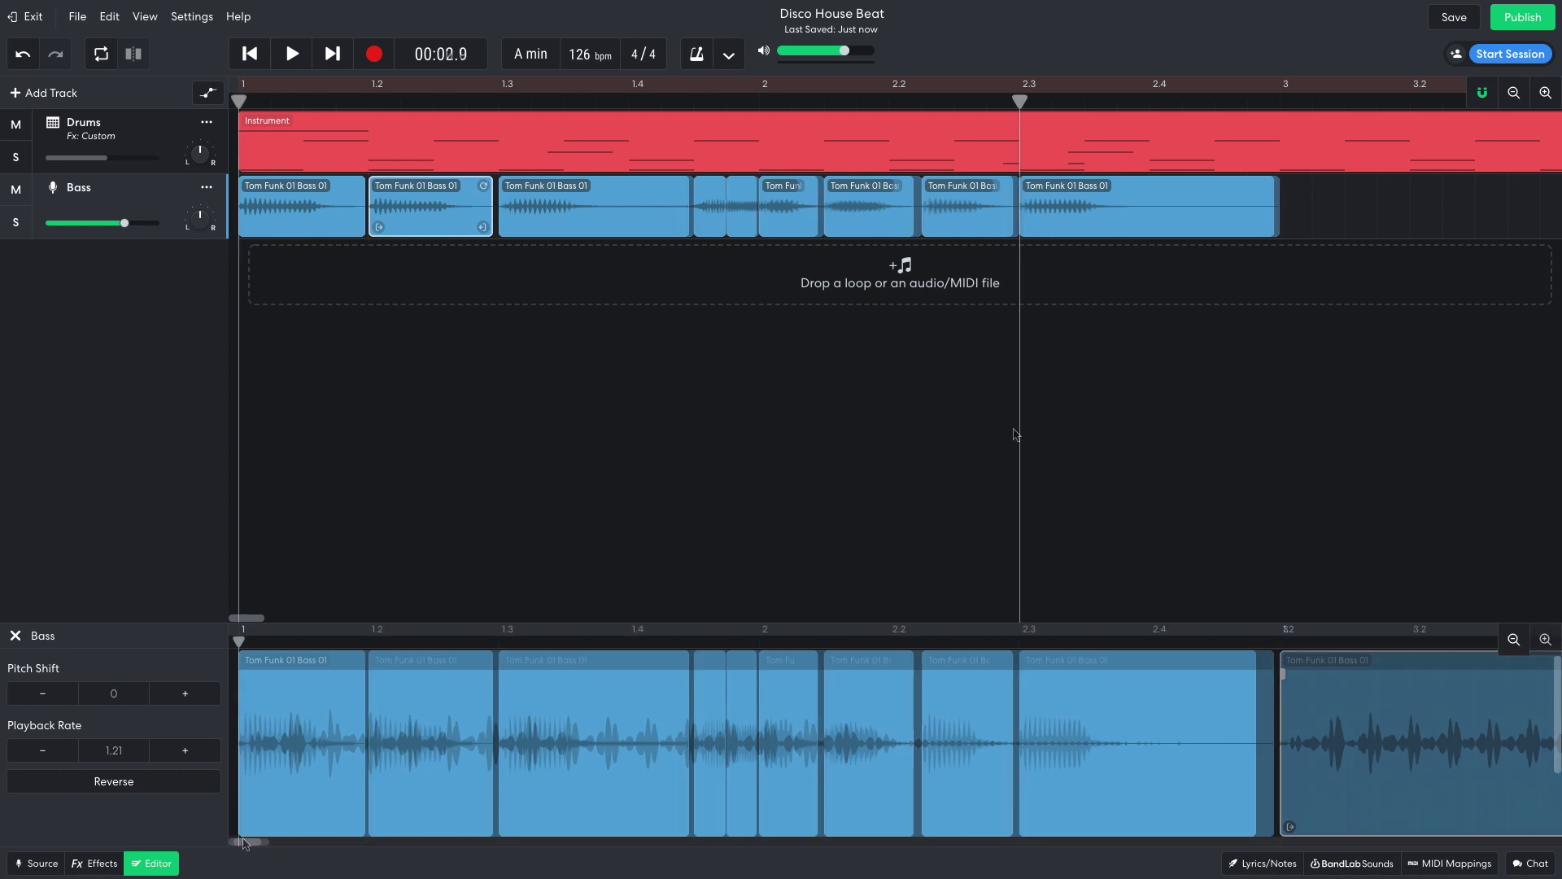
key(Home)
key(space)
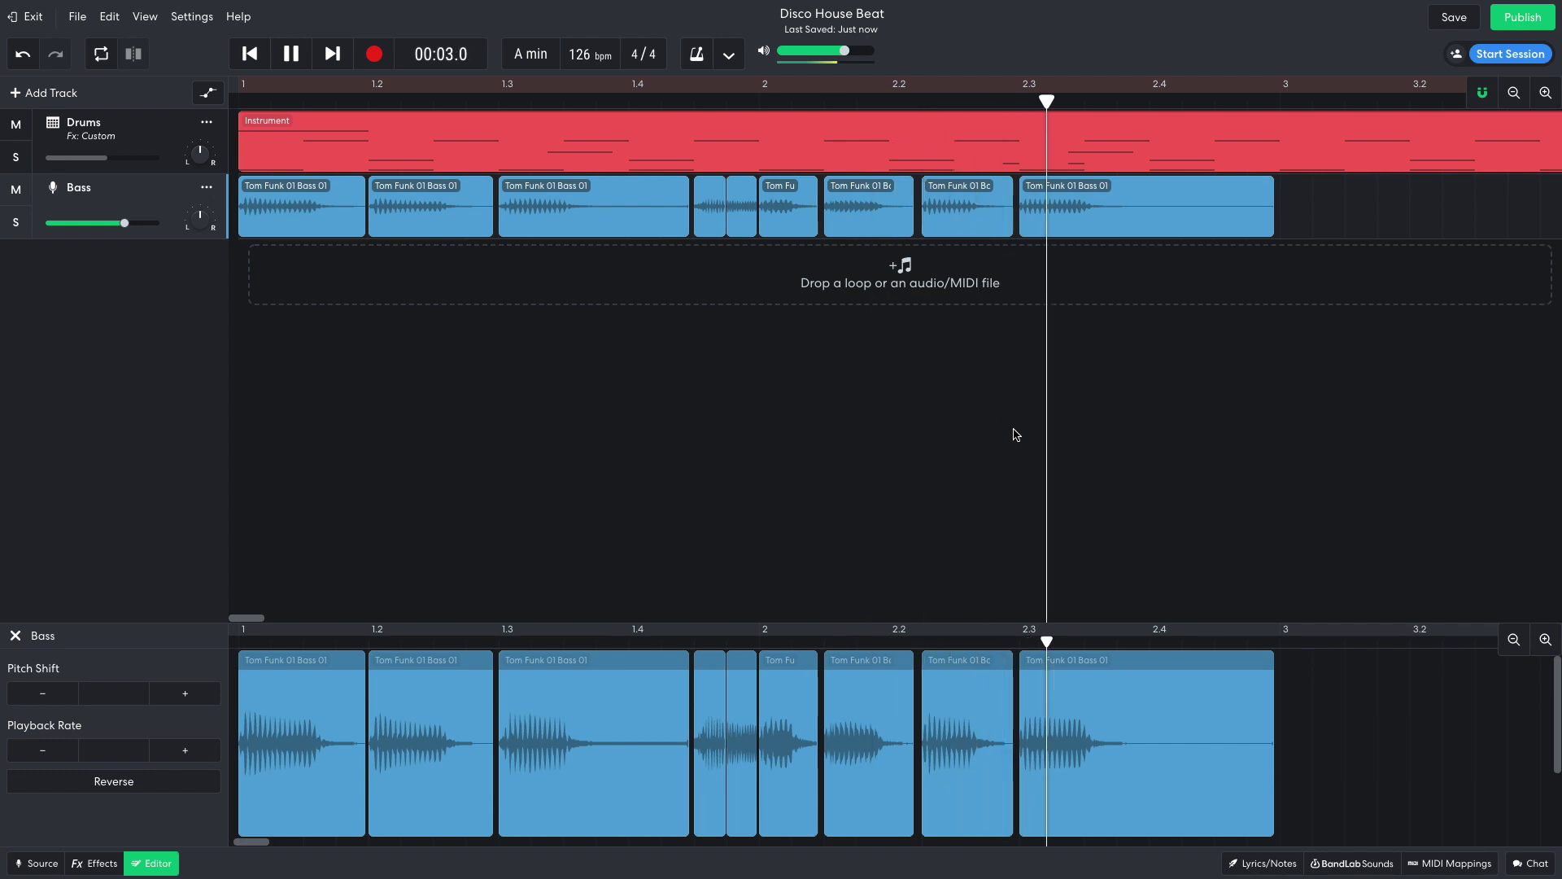
key(space)
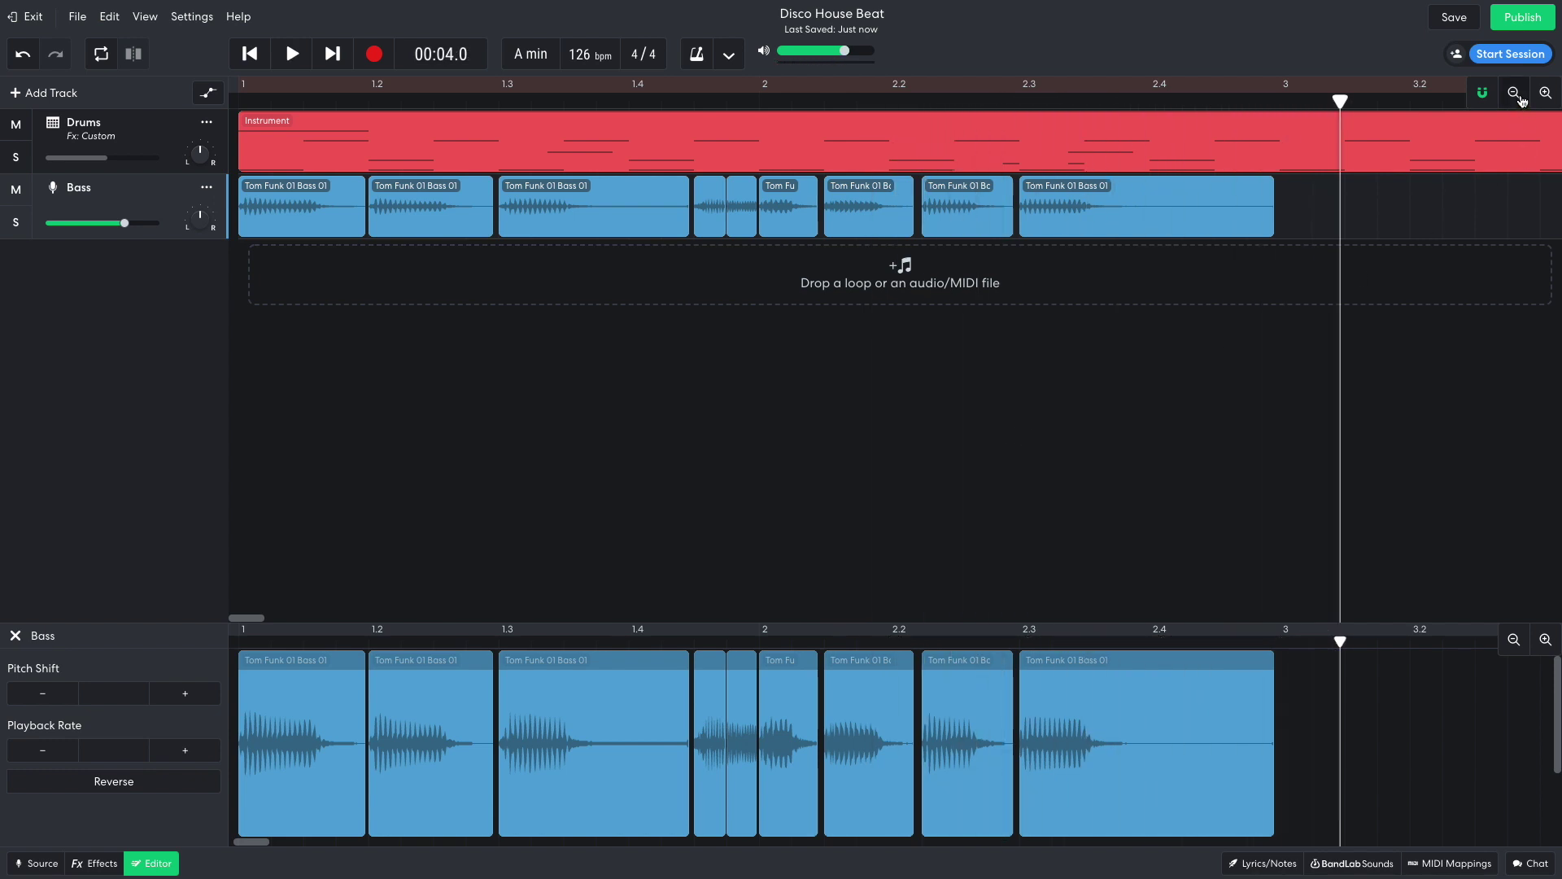
- Duplicate the chopped Bass clips after bar 3 and play from the start
click(1515, 94)
drag(1009, 221, 787, 209)
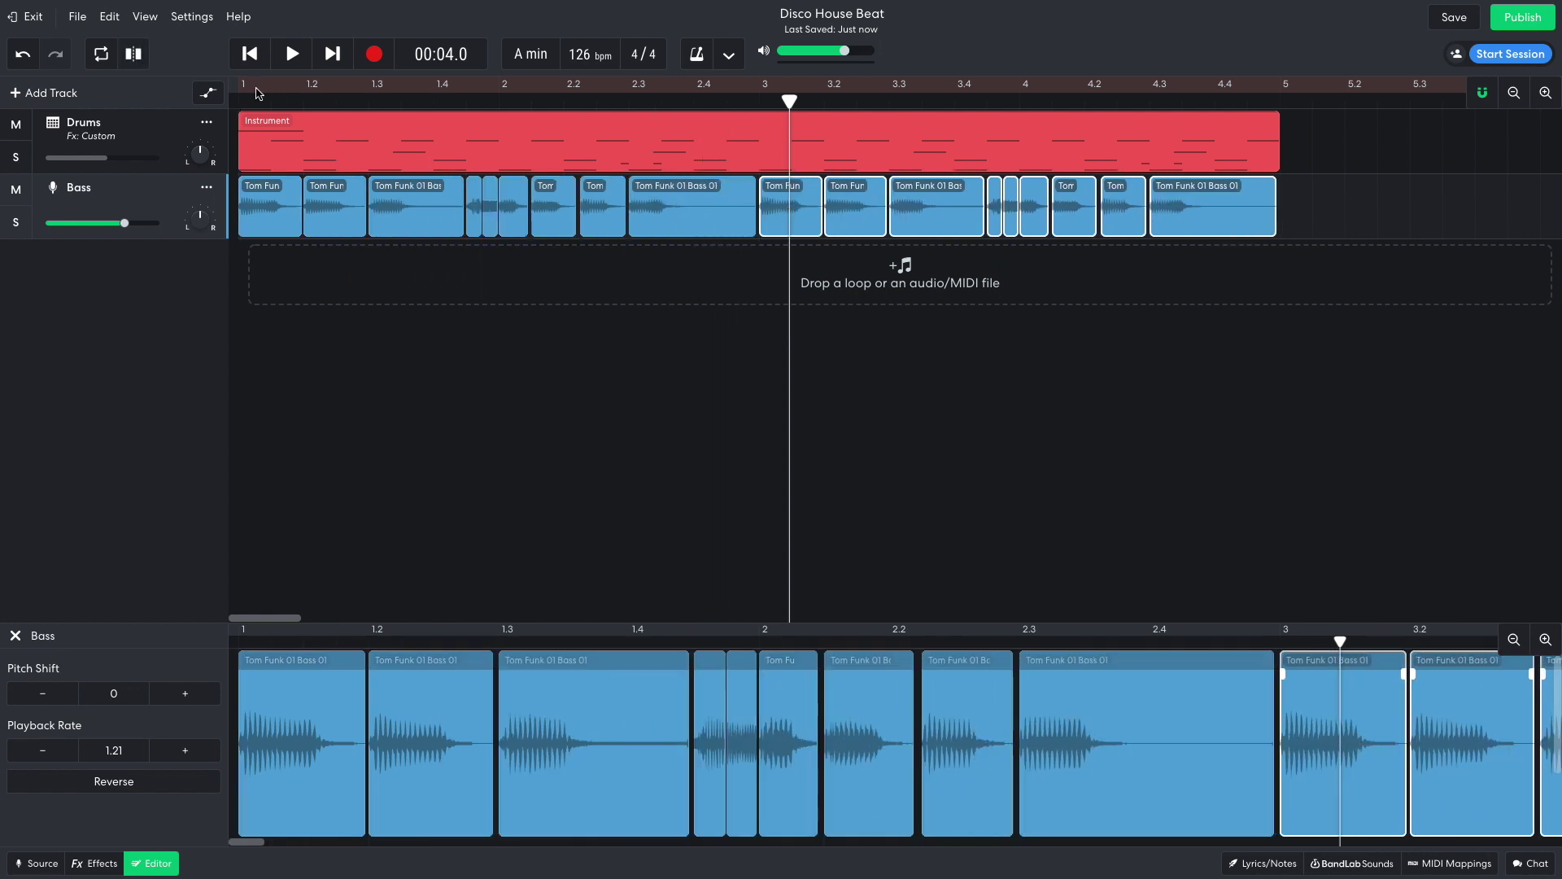
click(250, 53)
key(space)
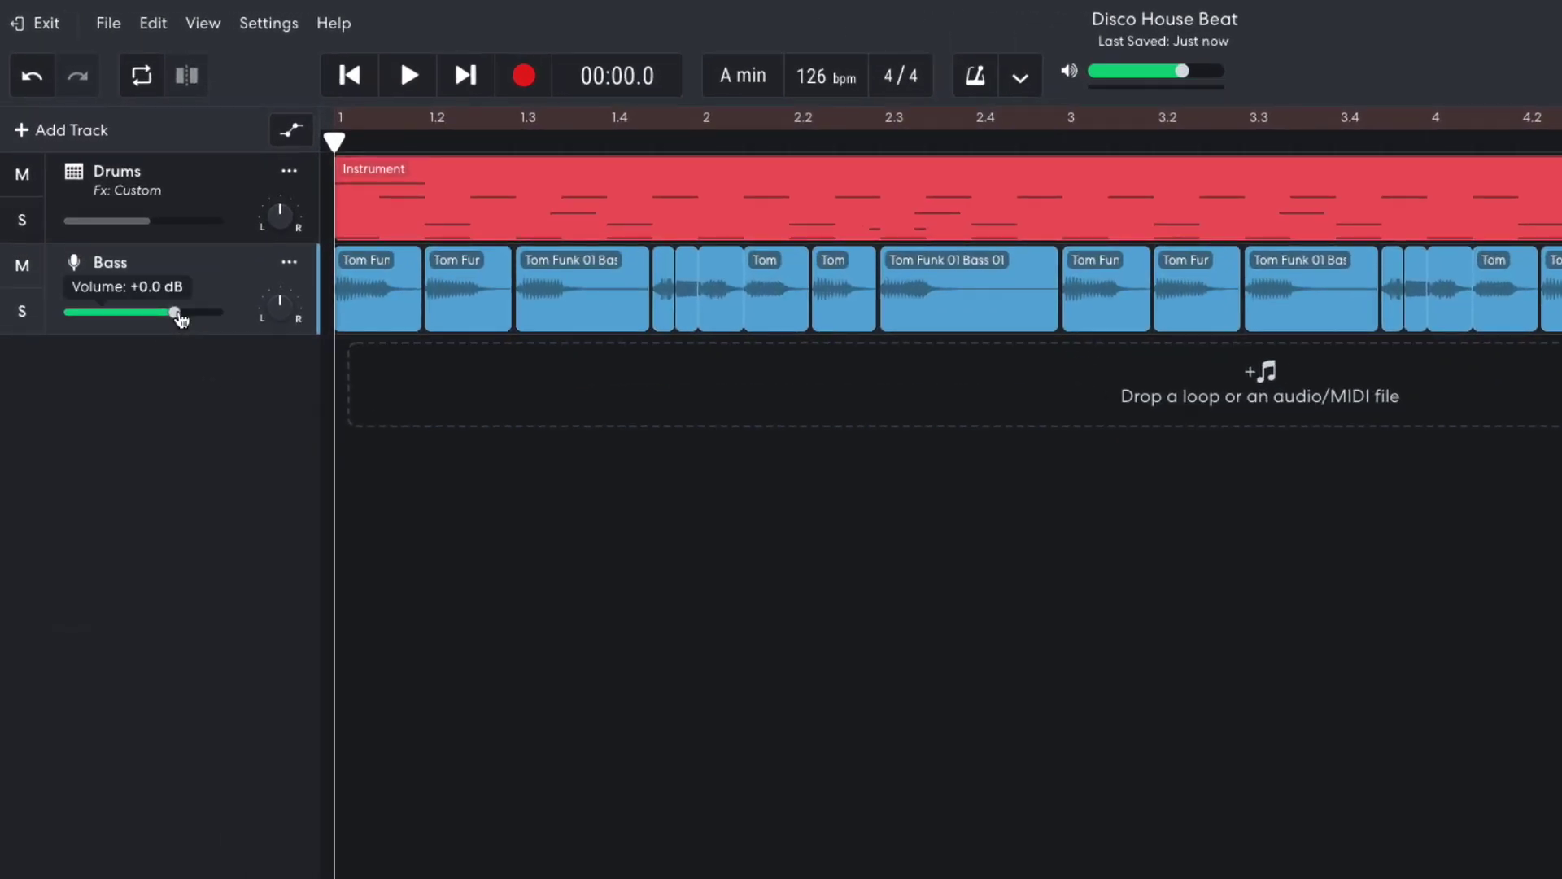
- Lower the Bass track volume to about -3.1 dB and resume playback
drag(123, 223, 111, 225)
drag(156, 317, 158, 314)
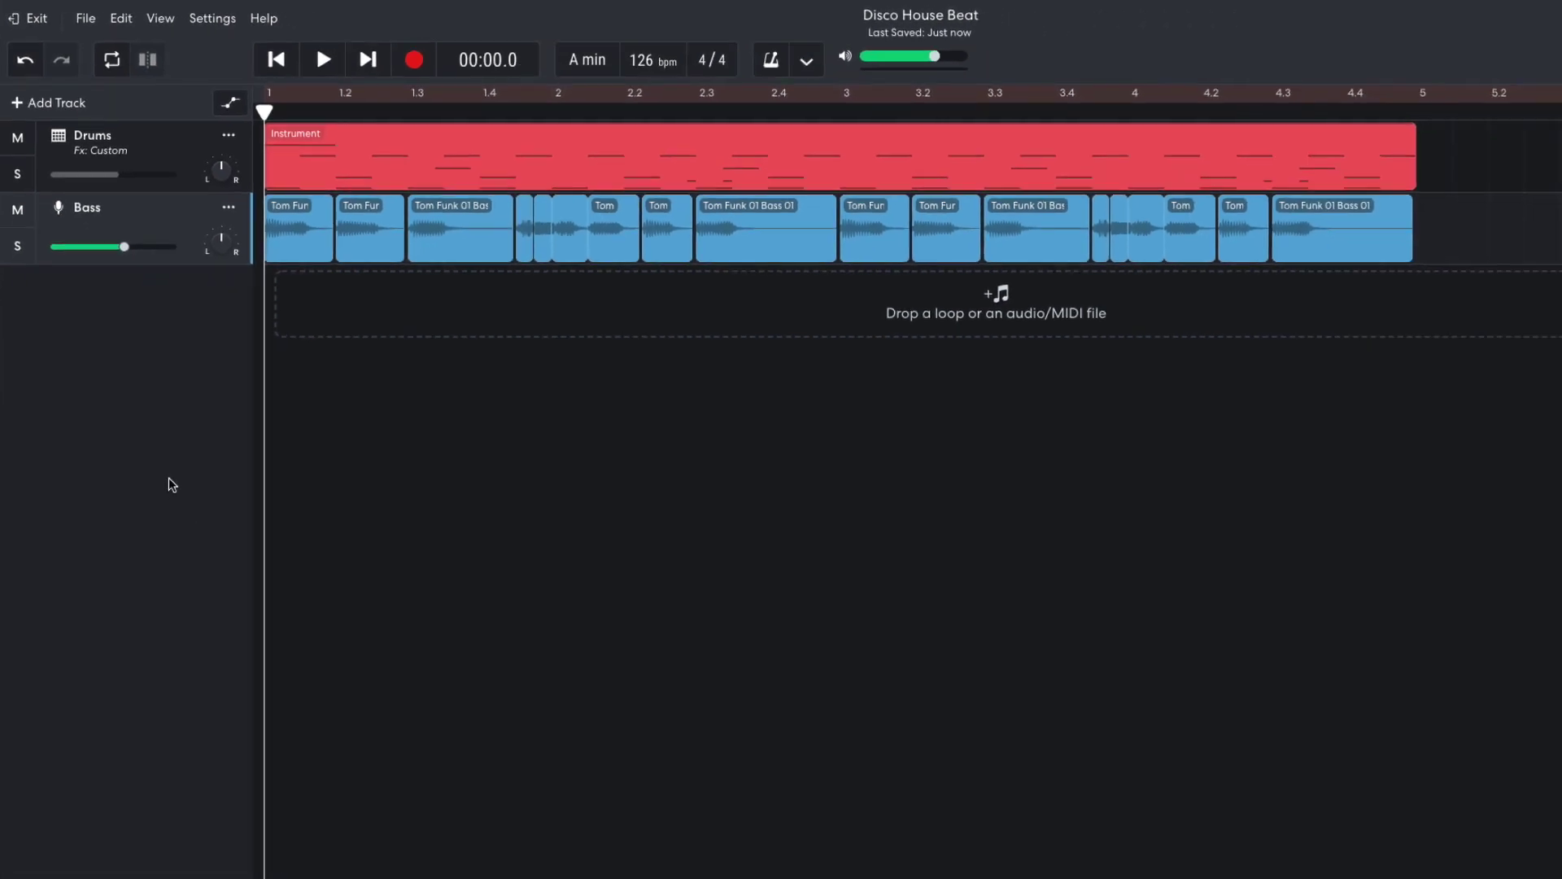
key(space)
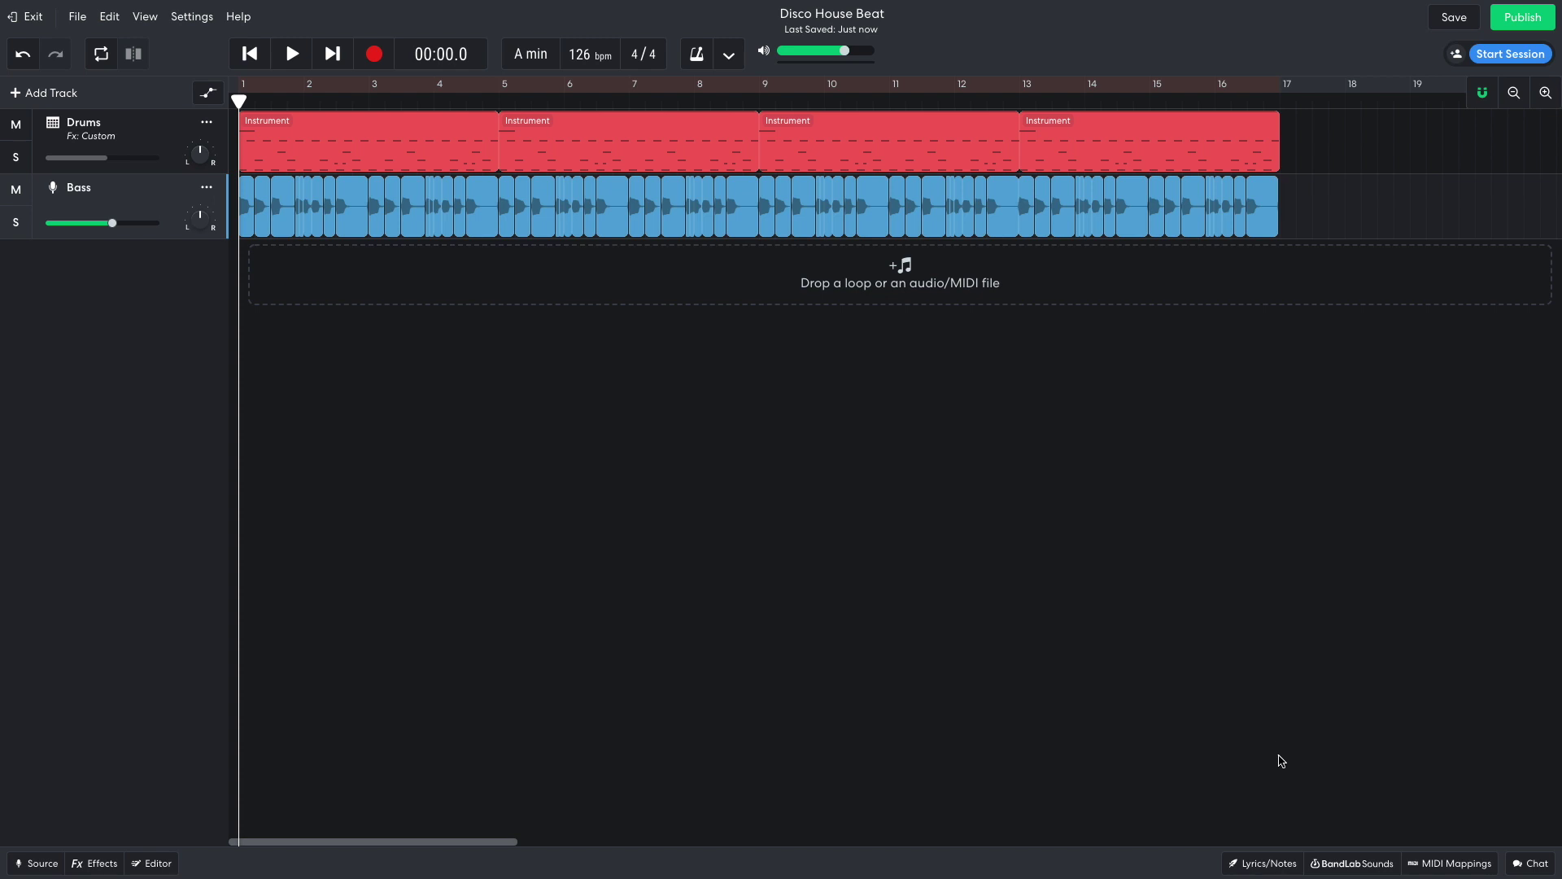
- Search BandLab Sounds for 'disco guitar' and add the Youngr Disco Guitar The Funky Strum loop as a track
click(1344, 863)
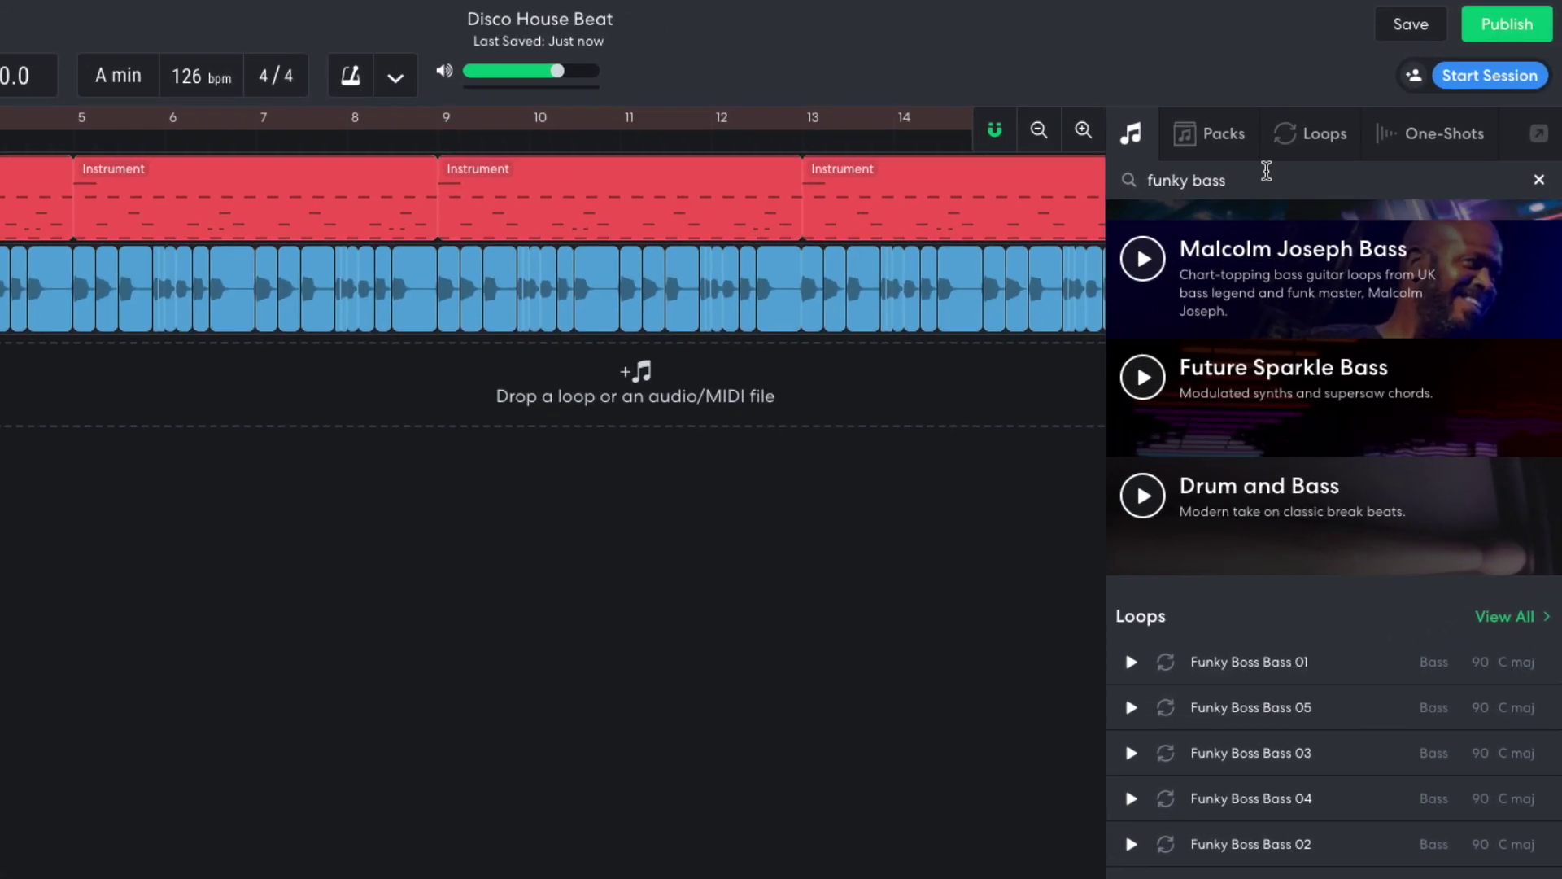
click(1267, 170)
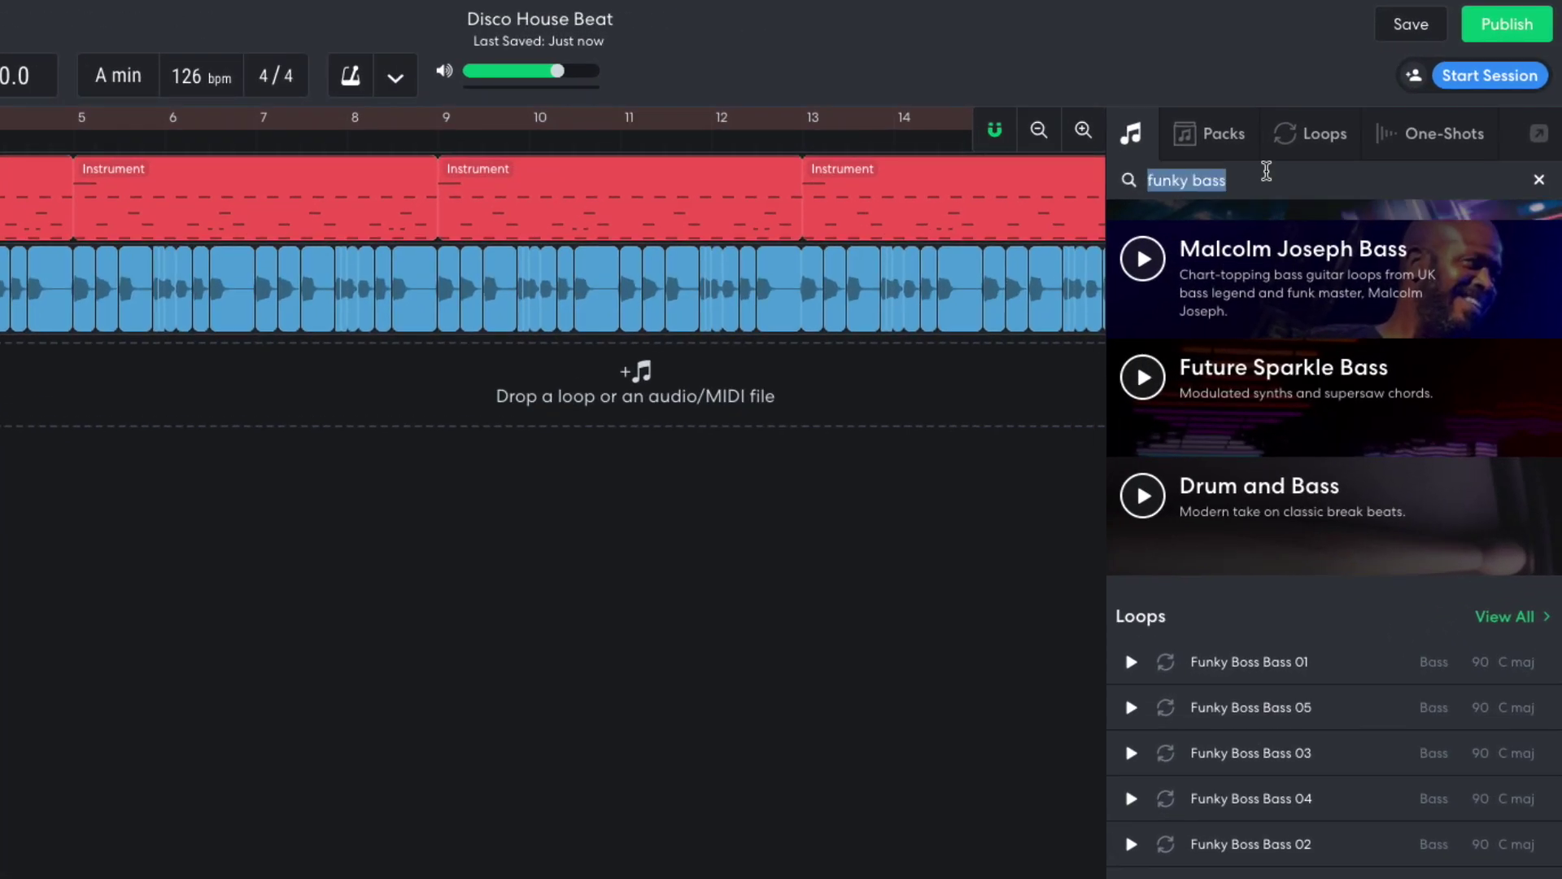
text(disco guitar)
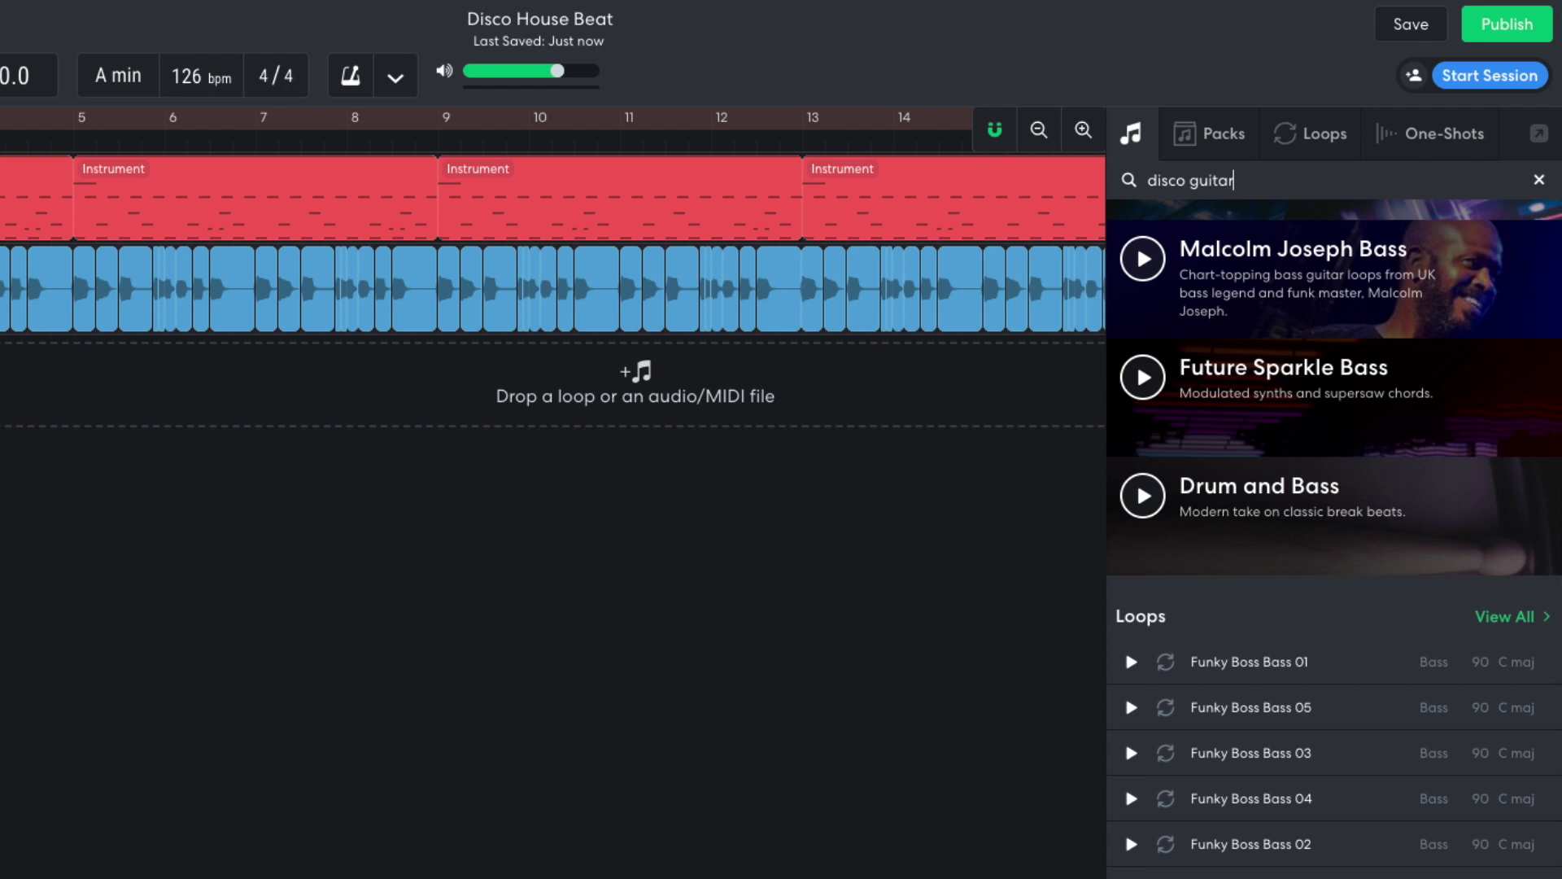
key(Return)
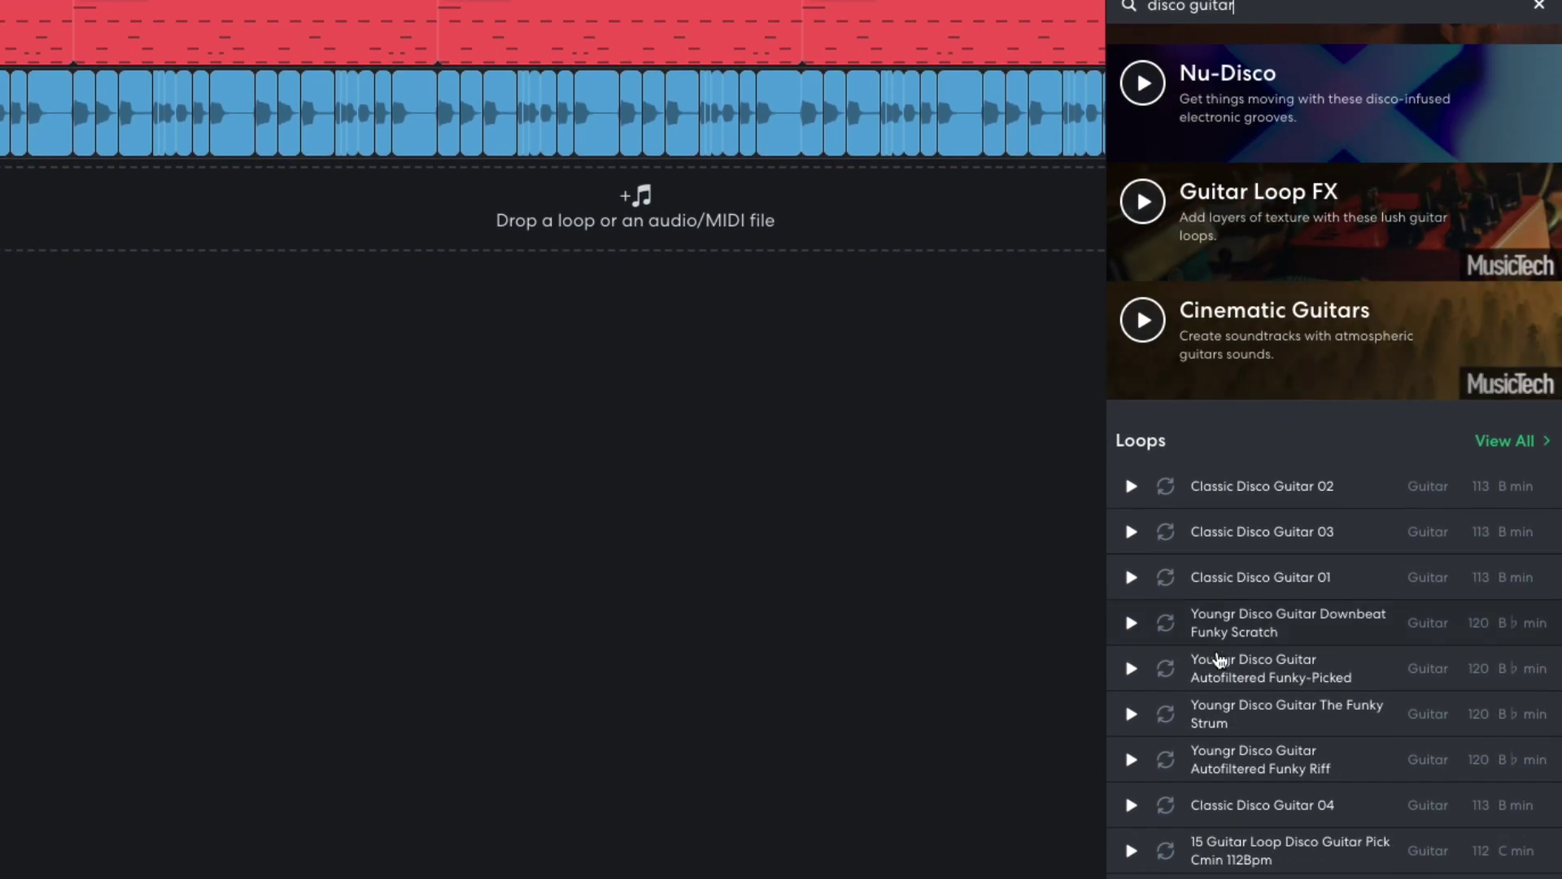
drag(1224, 714, 298, 279)
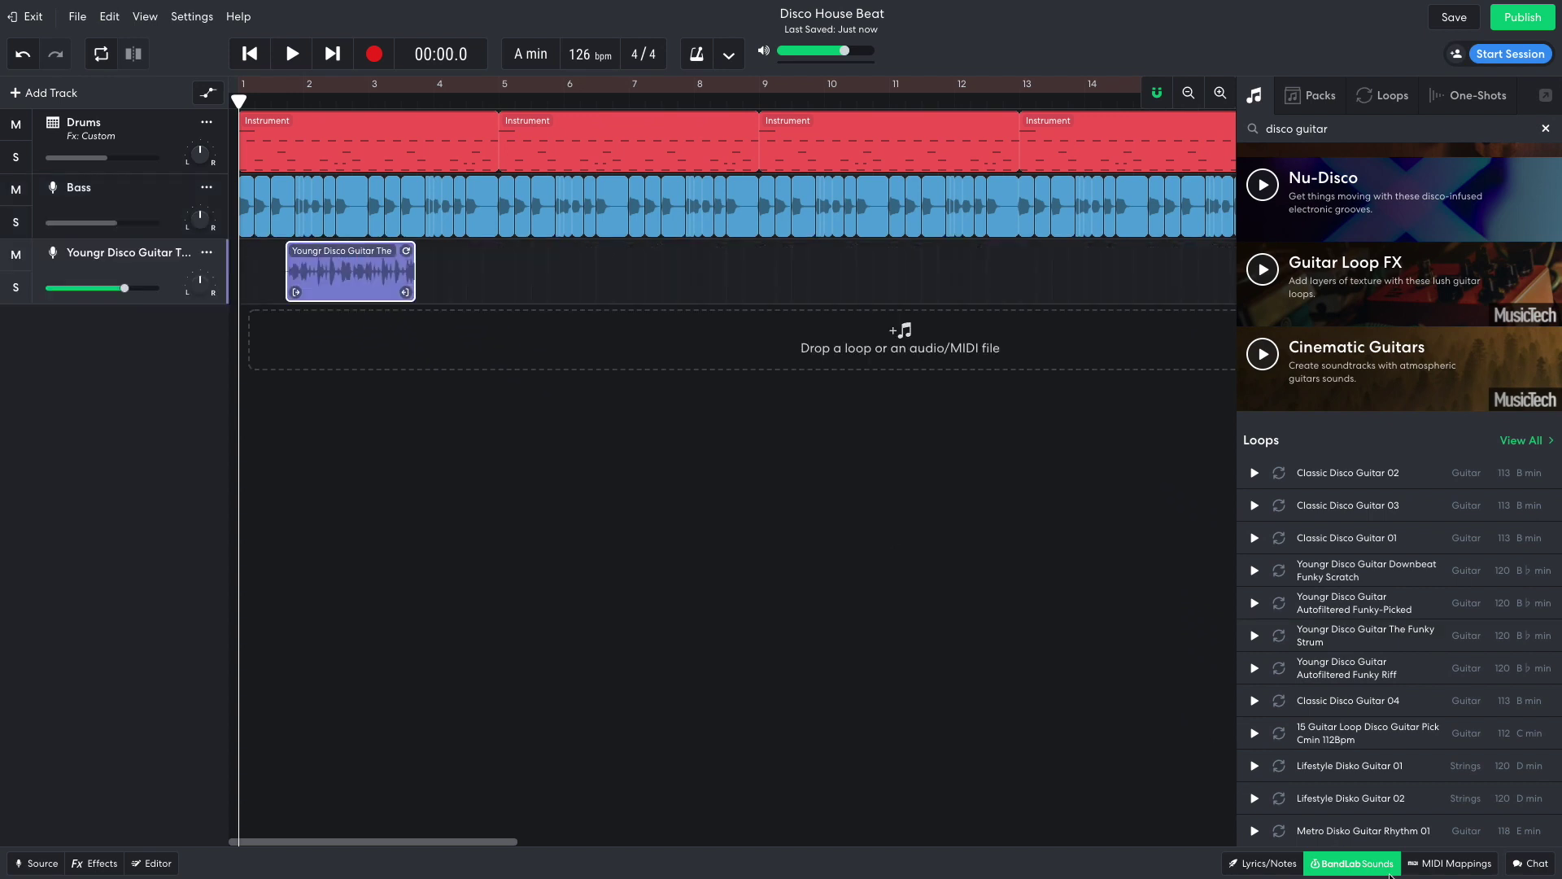
- Move the Funky Strum clip to bar 1 and copy it to bars 5, 9 and 13
click(1352, 863)
drag(355, 277, 489, 234)
drag(331, 263, 1052, 269)
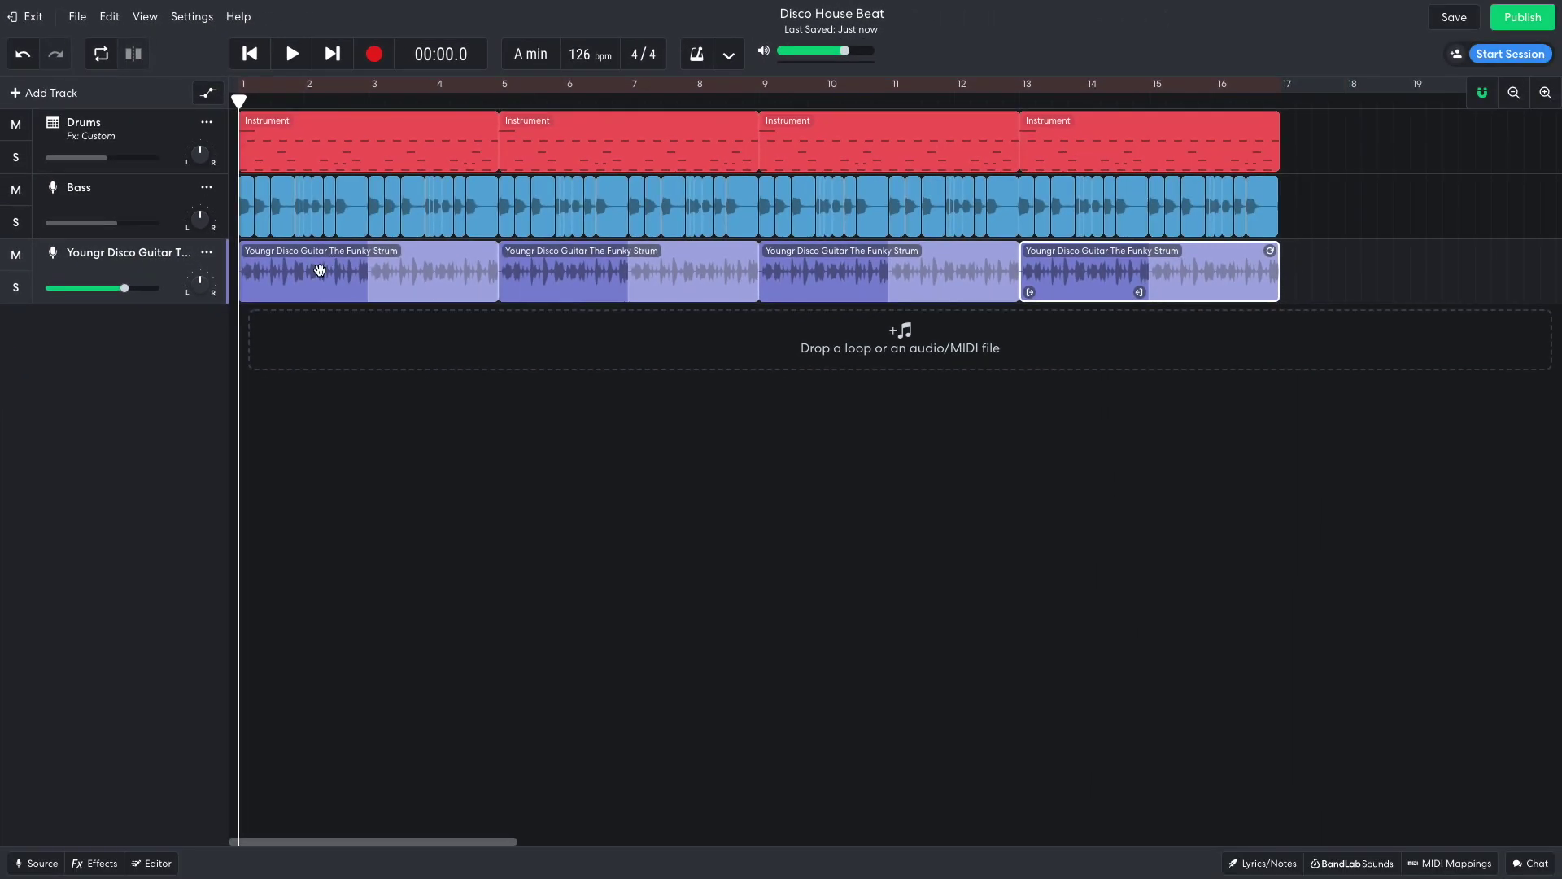
- Open the first guitar clip's Editor, audition the arrangement, and set guitar volume to -9.3 dB
double_click(449, 380)
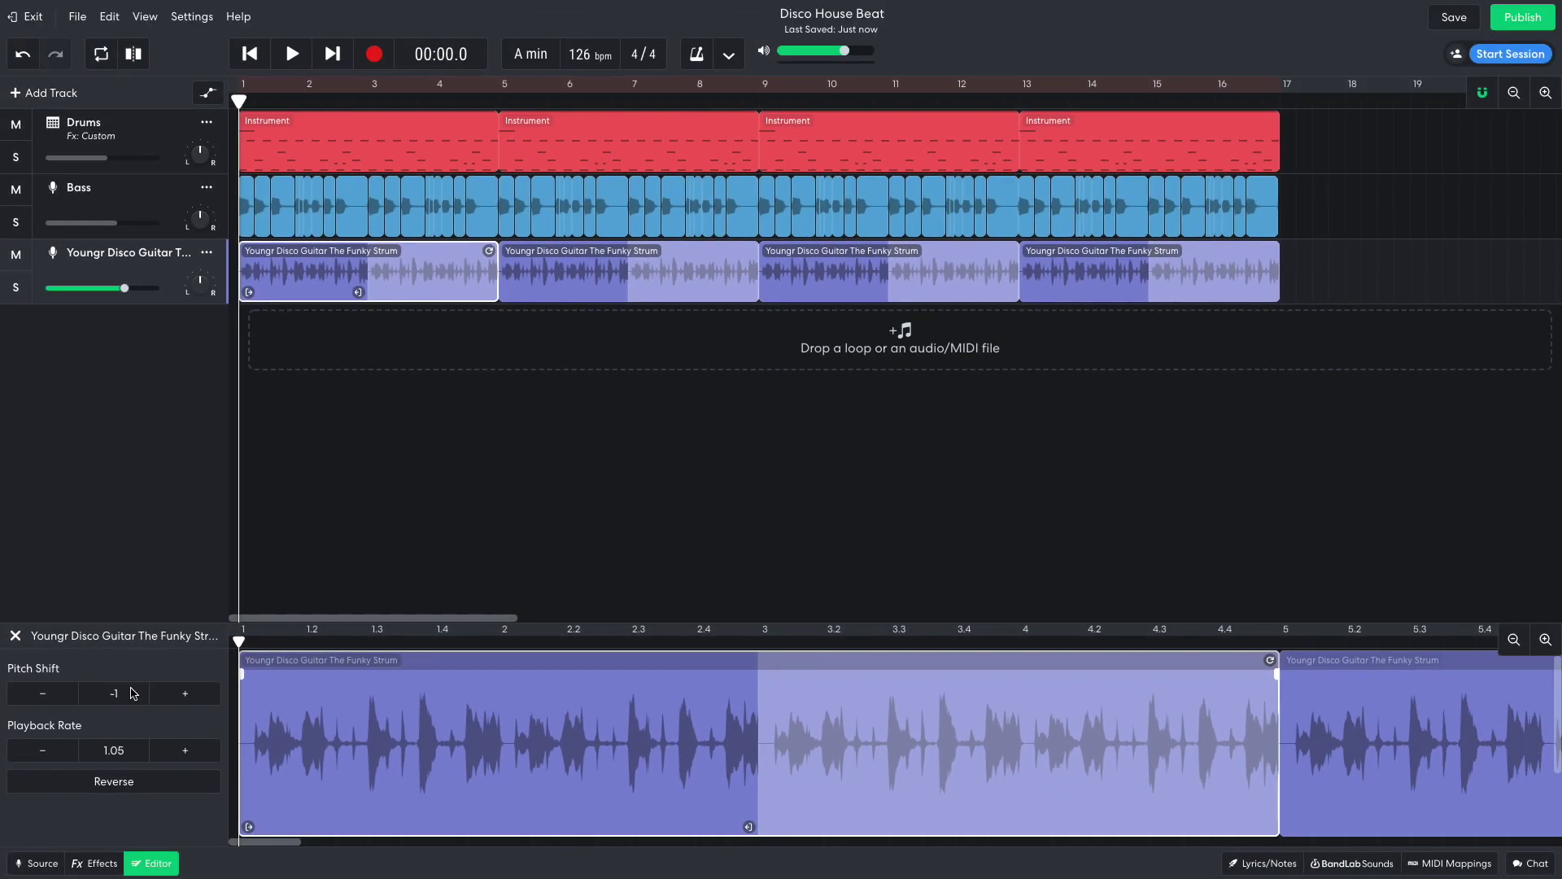
key(space)
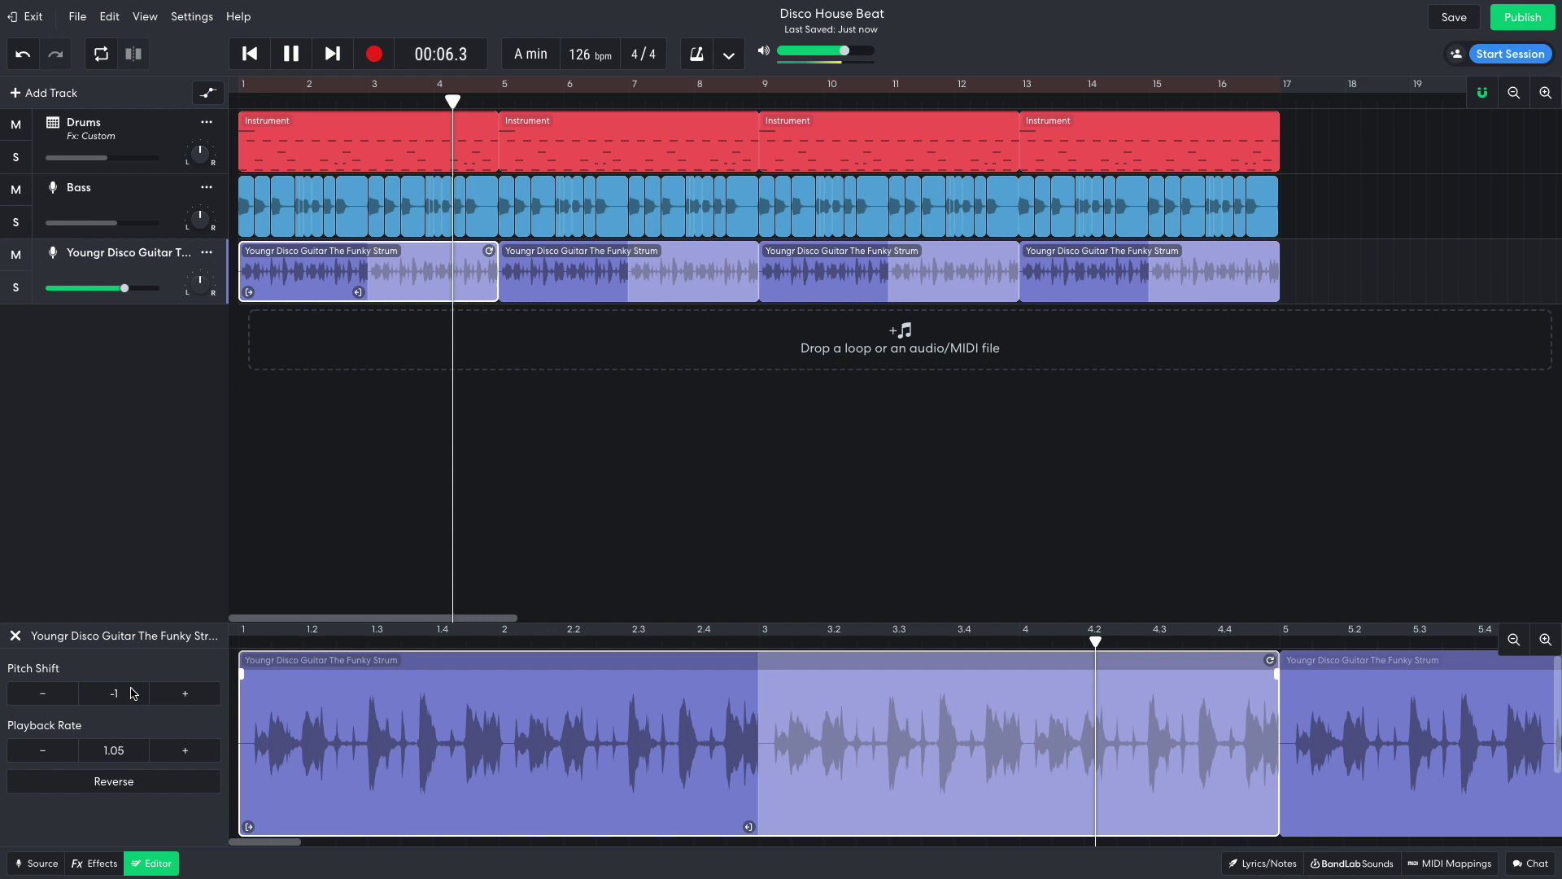
key(space)
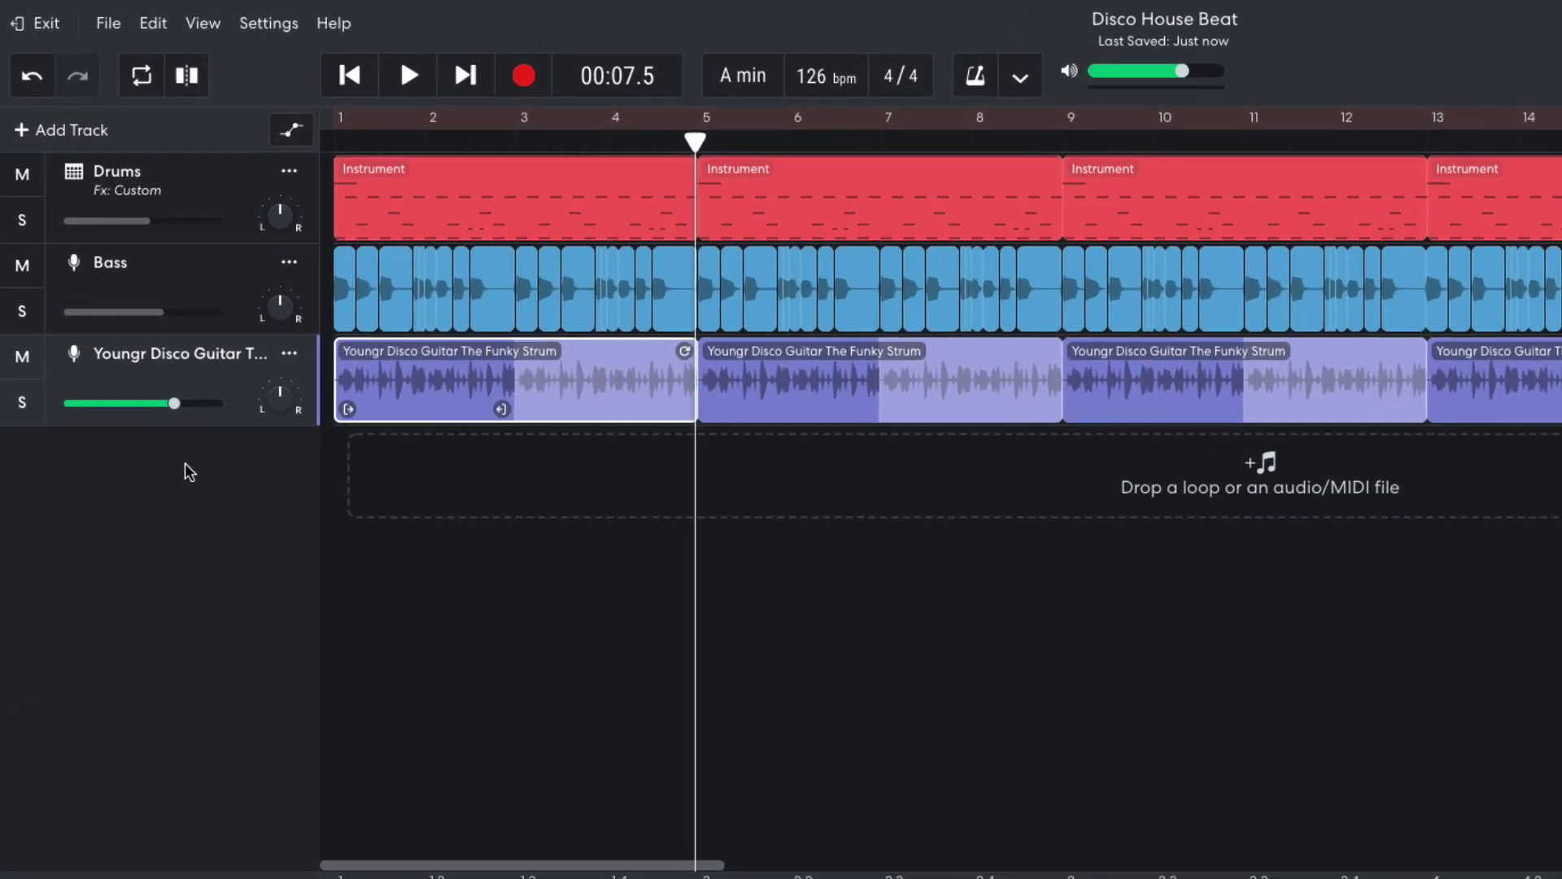
mouse_move(125, 289)
drag(176, 406, 110, 408)
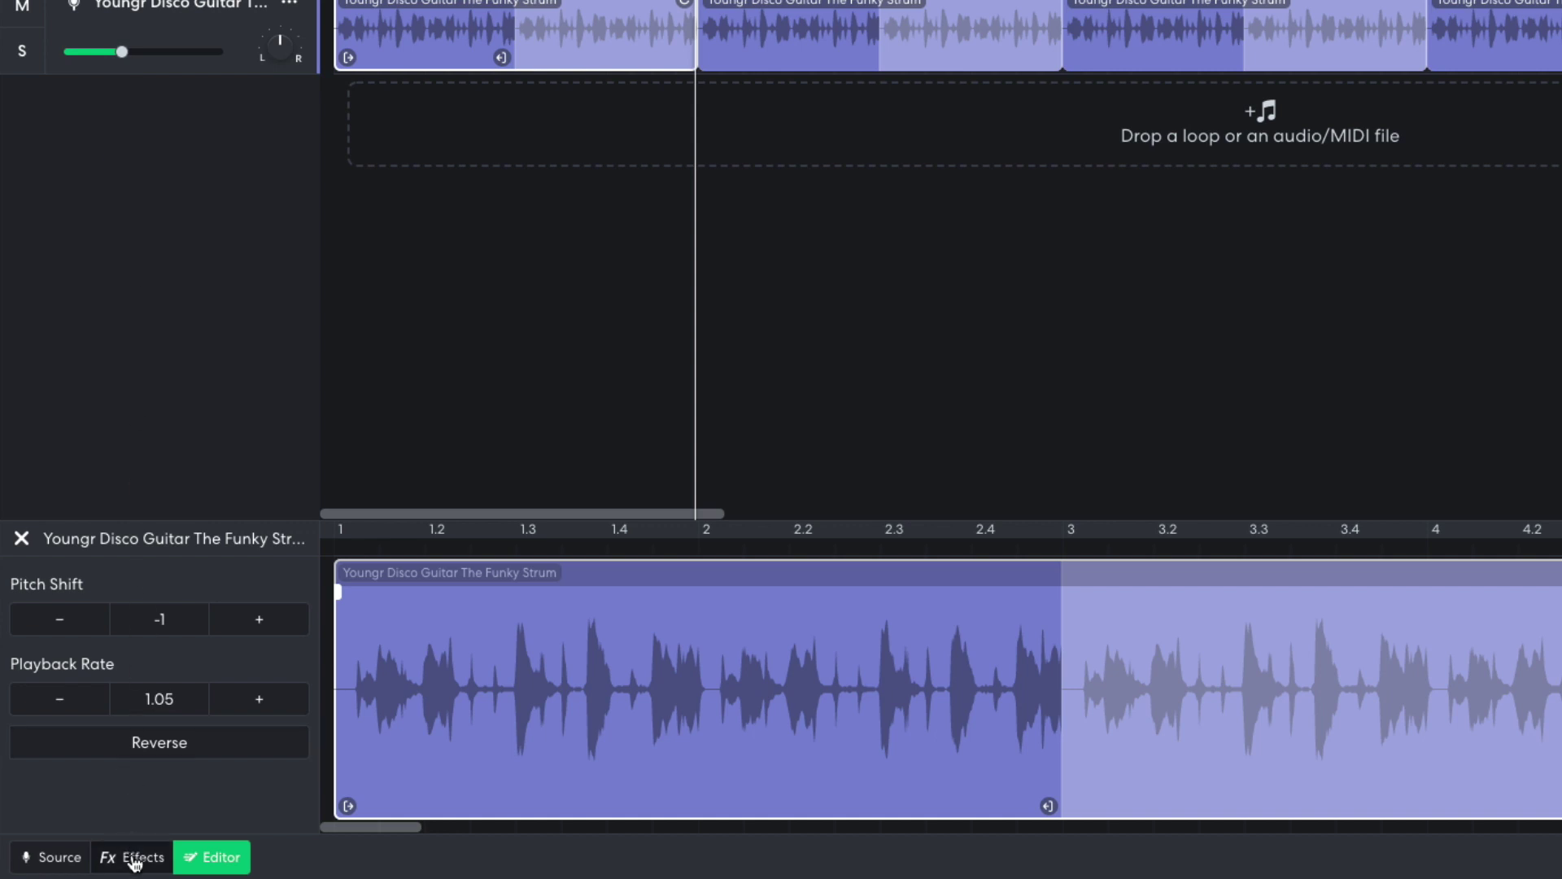
- Add a Studio Reverb to the guitar track with Mix at 5.0
click(134, 861)
click(426, 716)
mouse_move(420, 711)
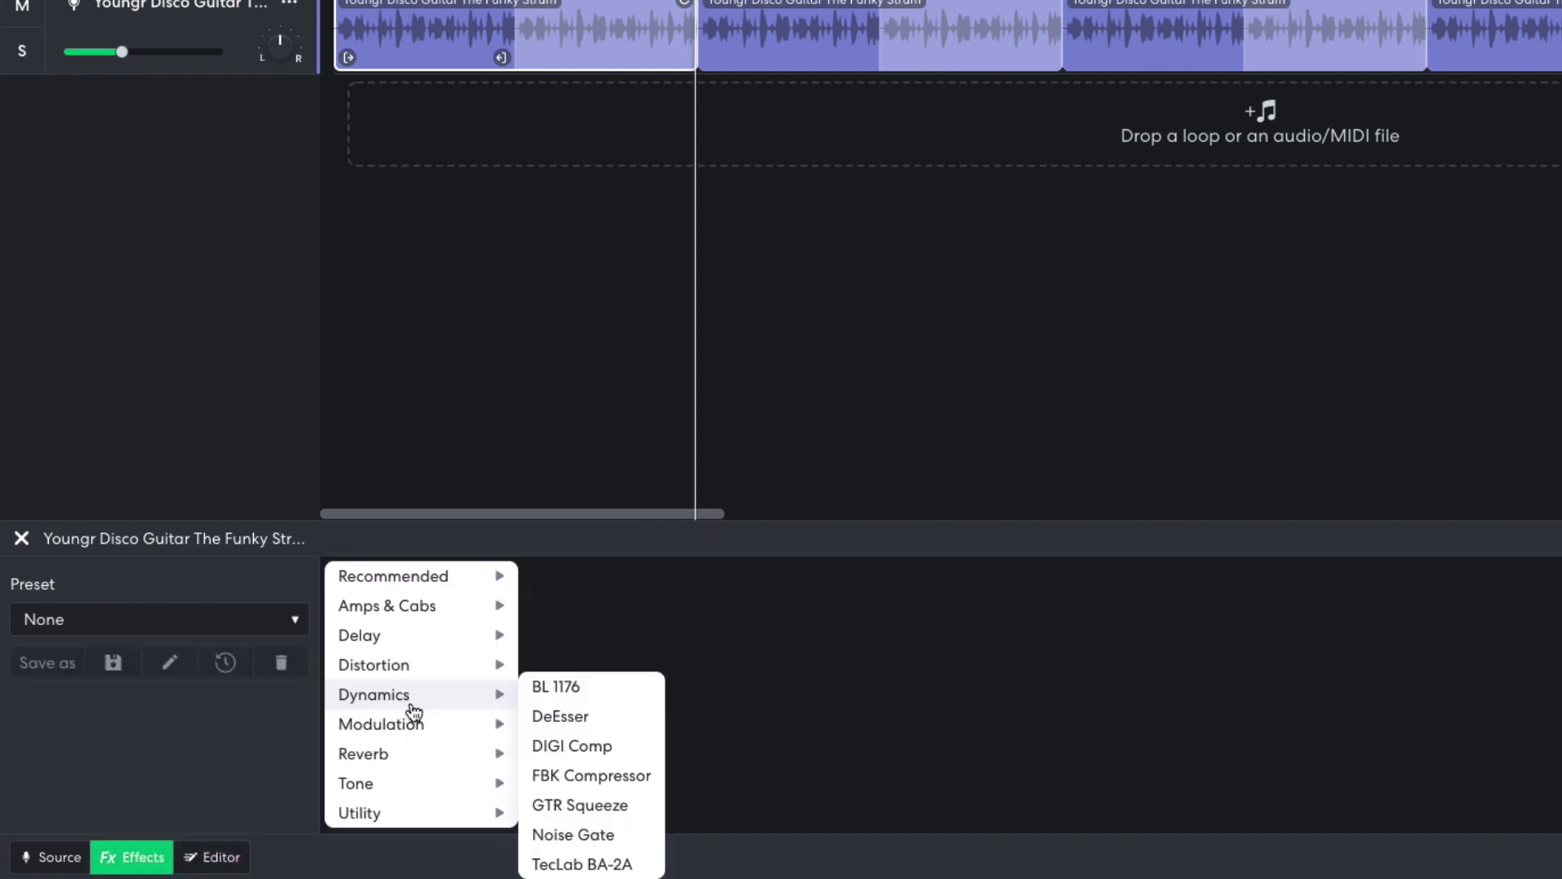
mouse_move(429, 749)
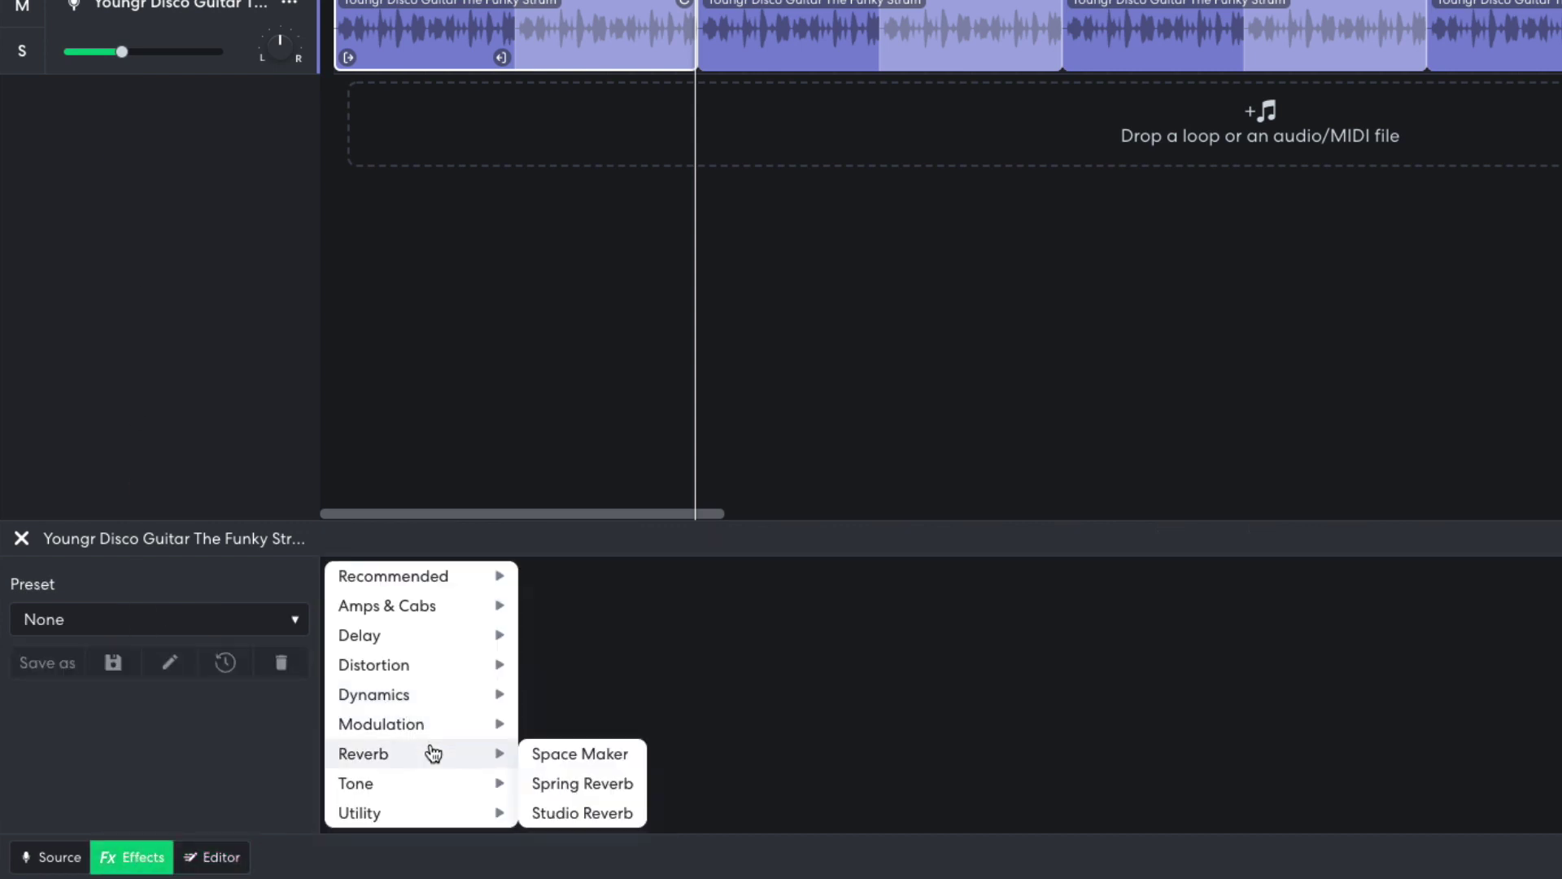
click(598, 813)
drag(447, 685, 413, 732)
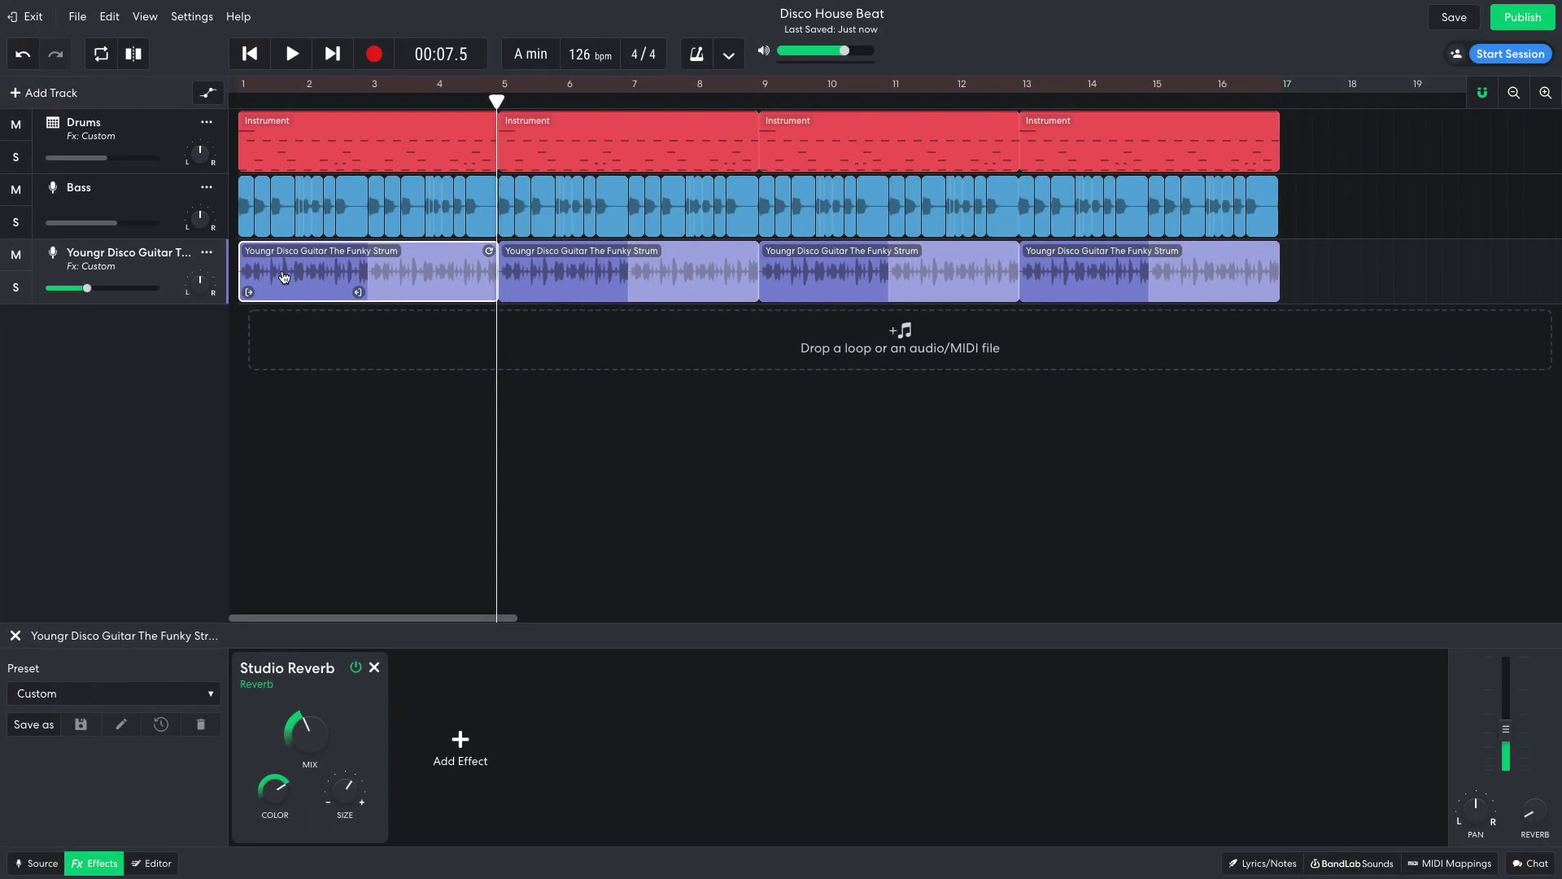
- Play the arrangement from the start to hear the reverb, then stop
click(250, 54)
key(space)
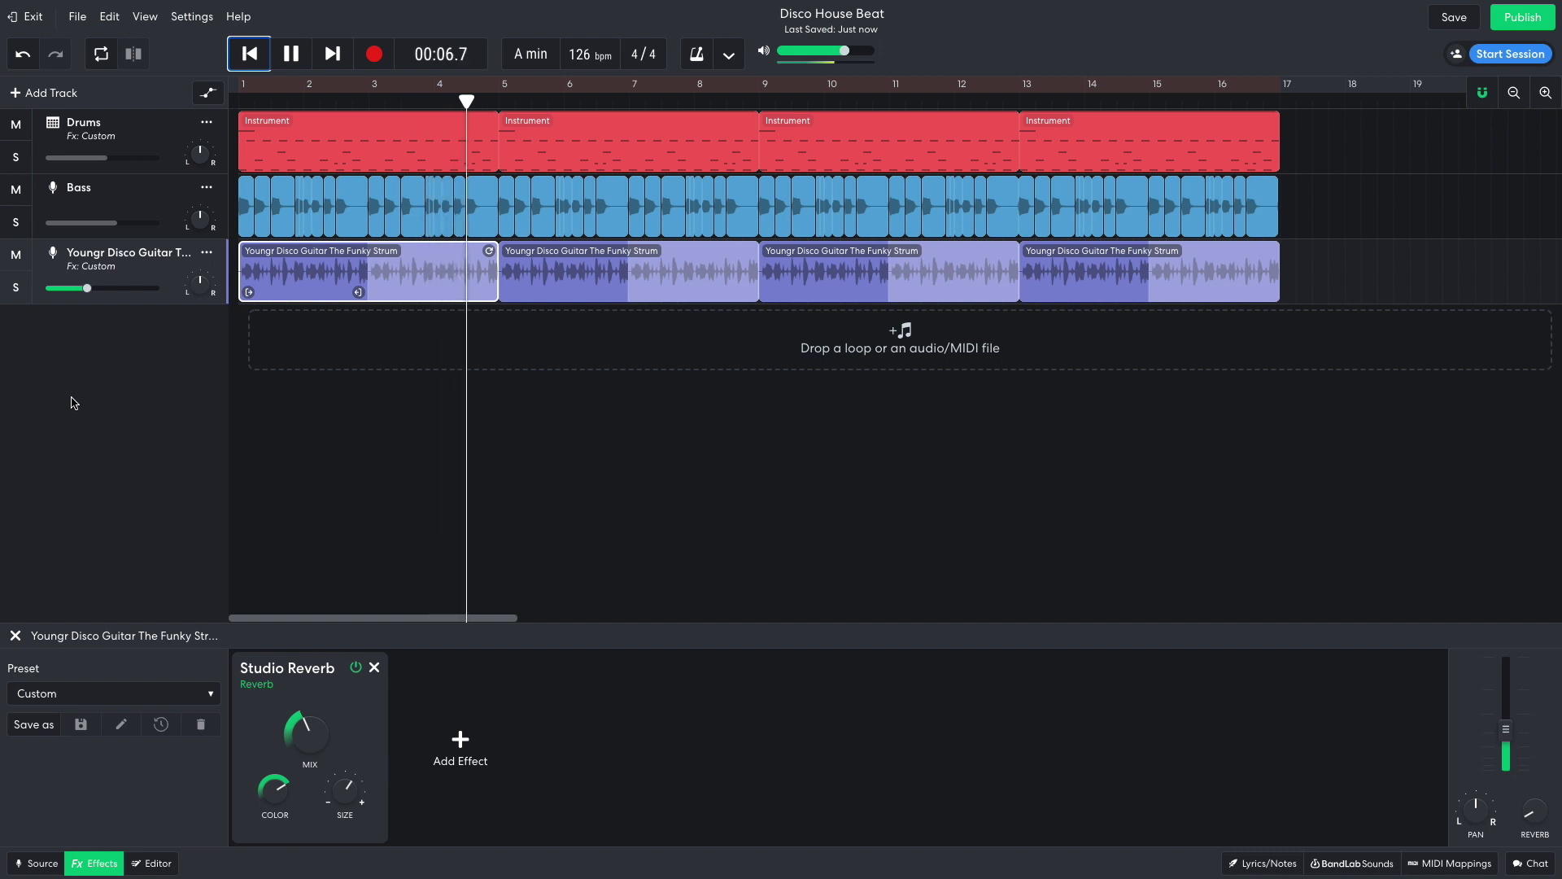
key(space)
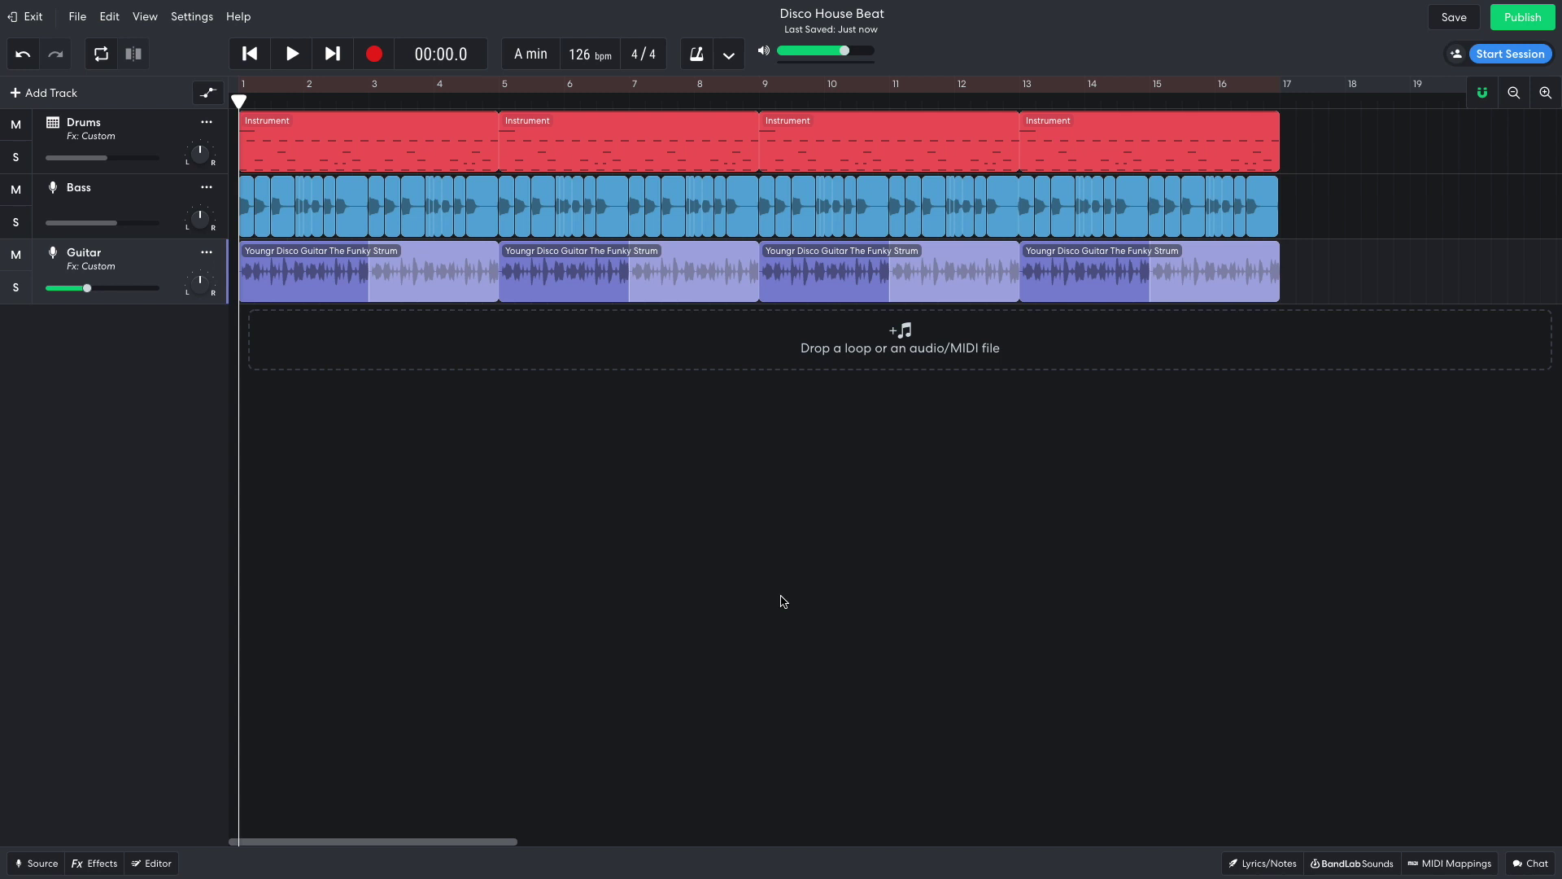
- Search BandLab Sounds for 'disco keys' and add Classic Disco Keys 01 as a new track
click(1353, 860)
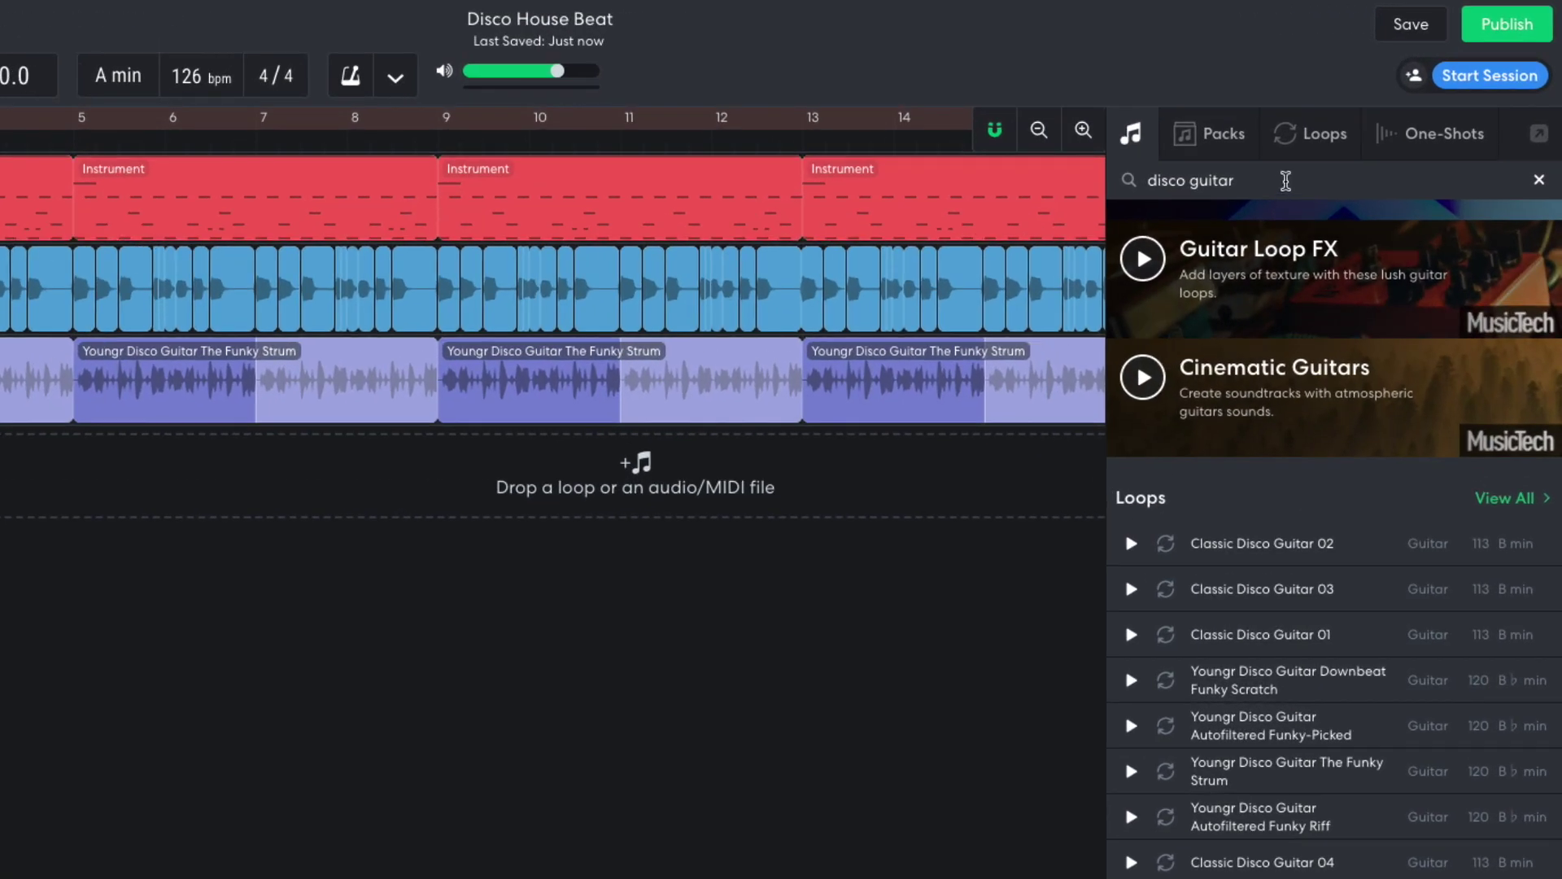
triple_click(1366, 128)
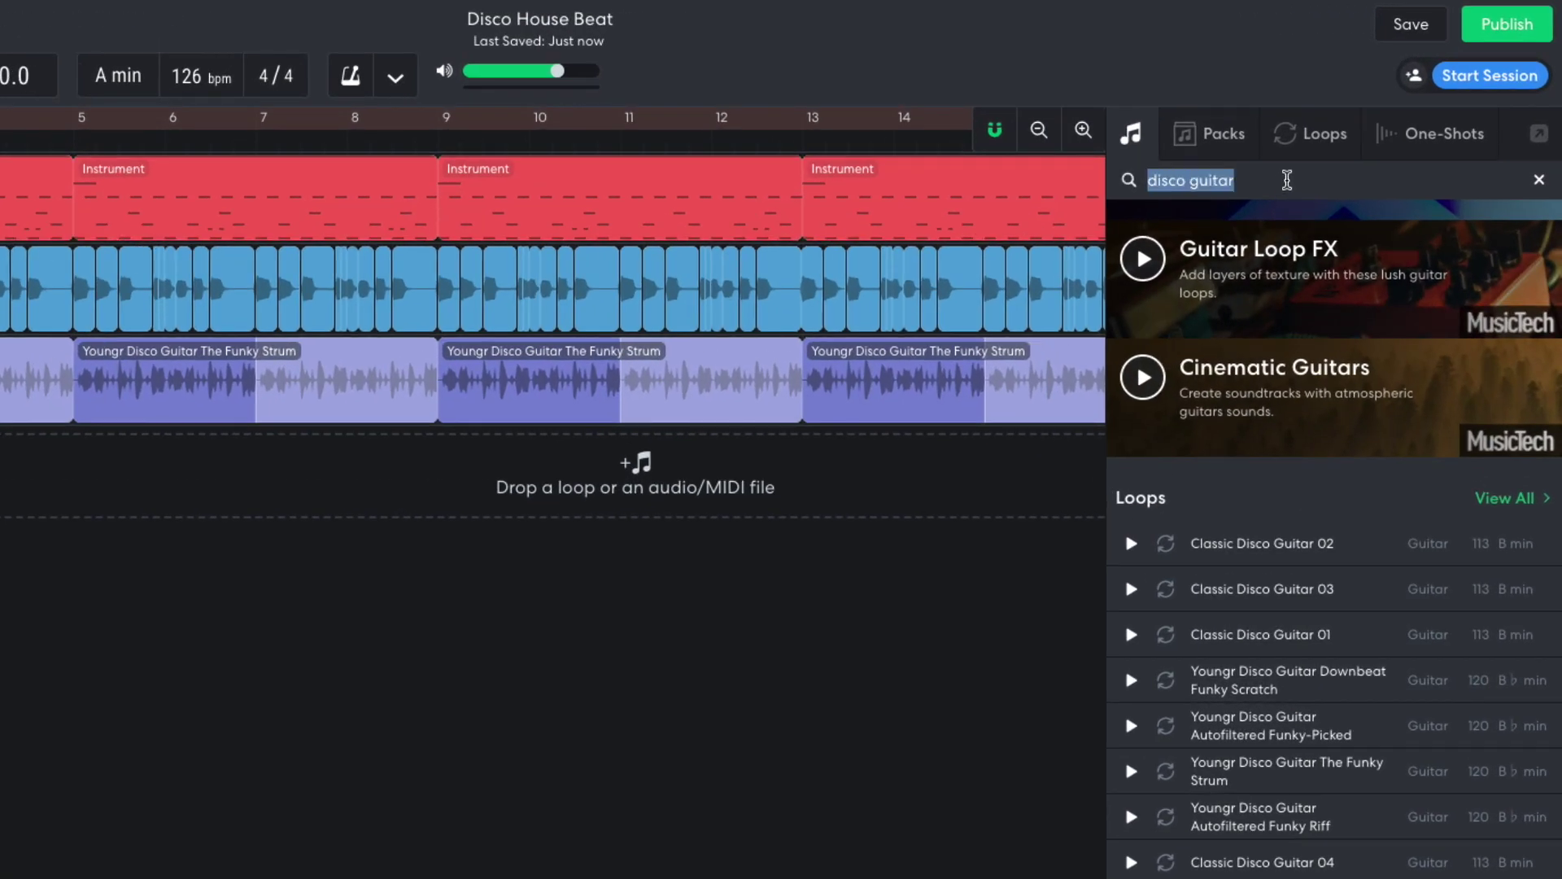
text(d)
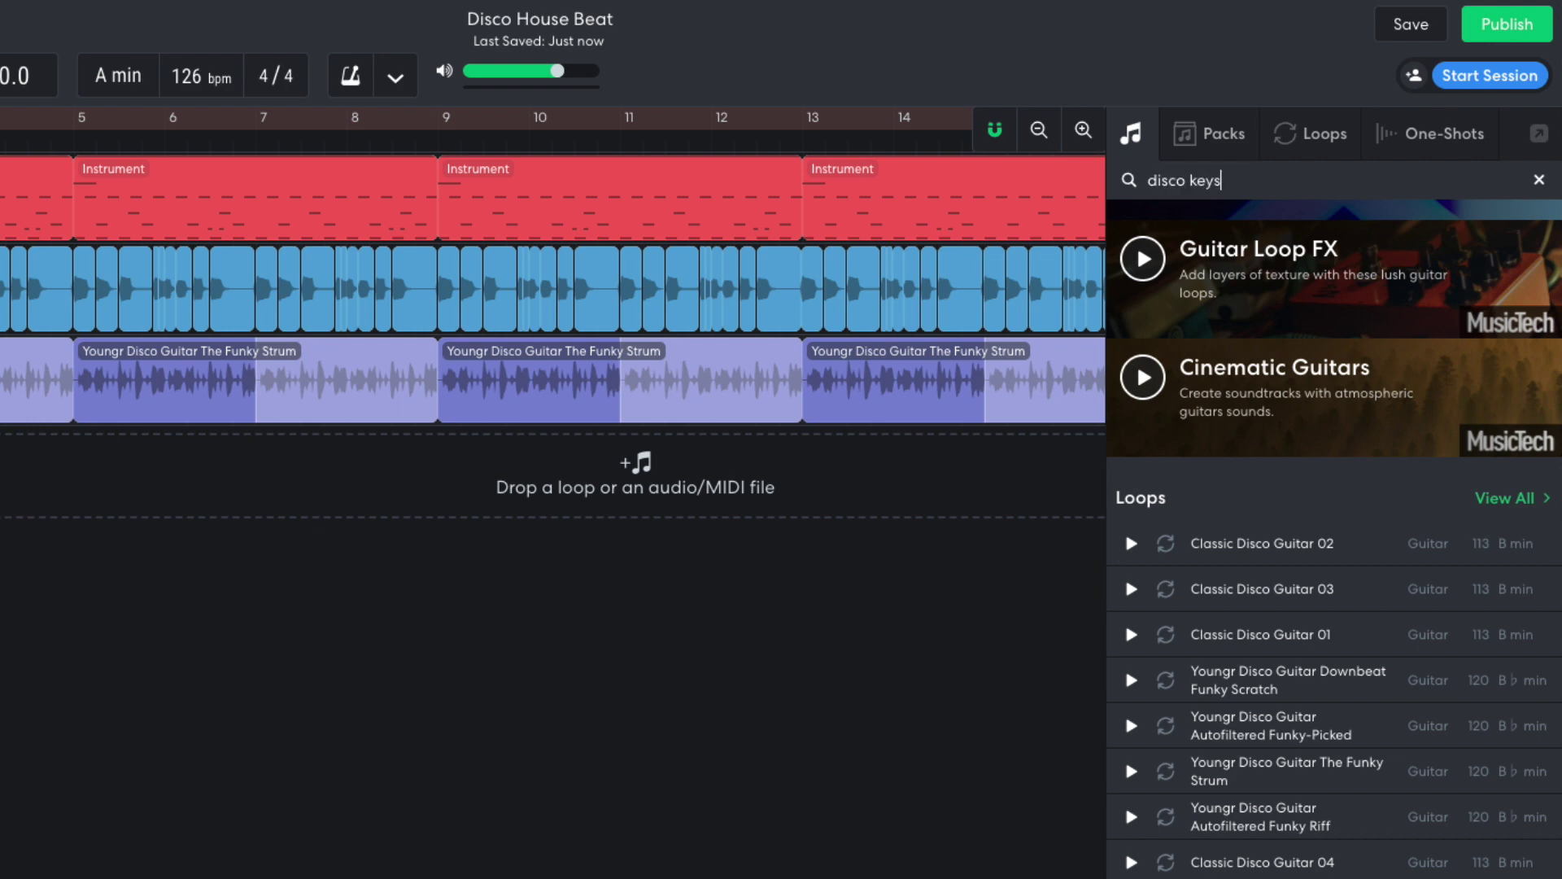
text(isco keys)
key(Return)
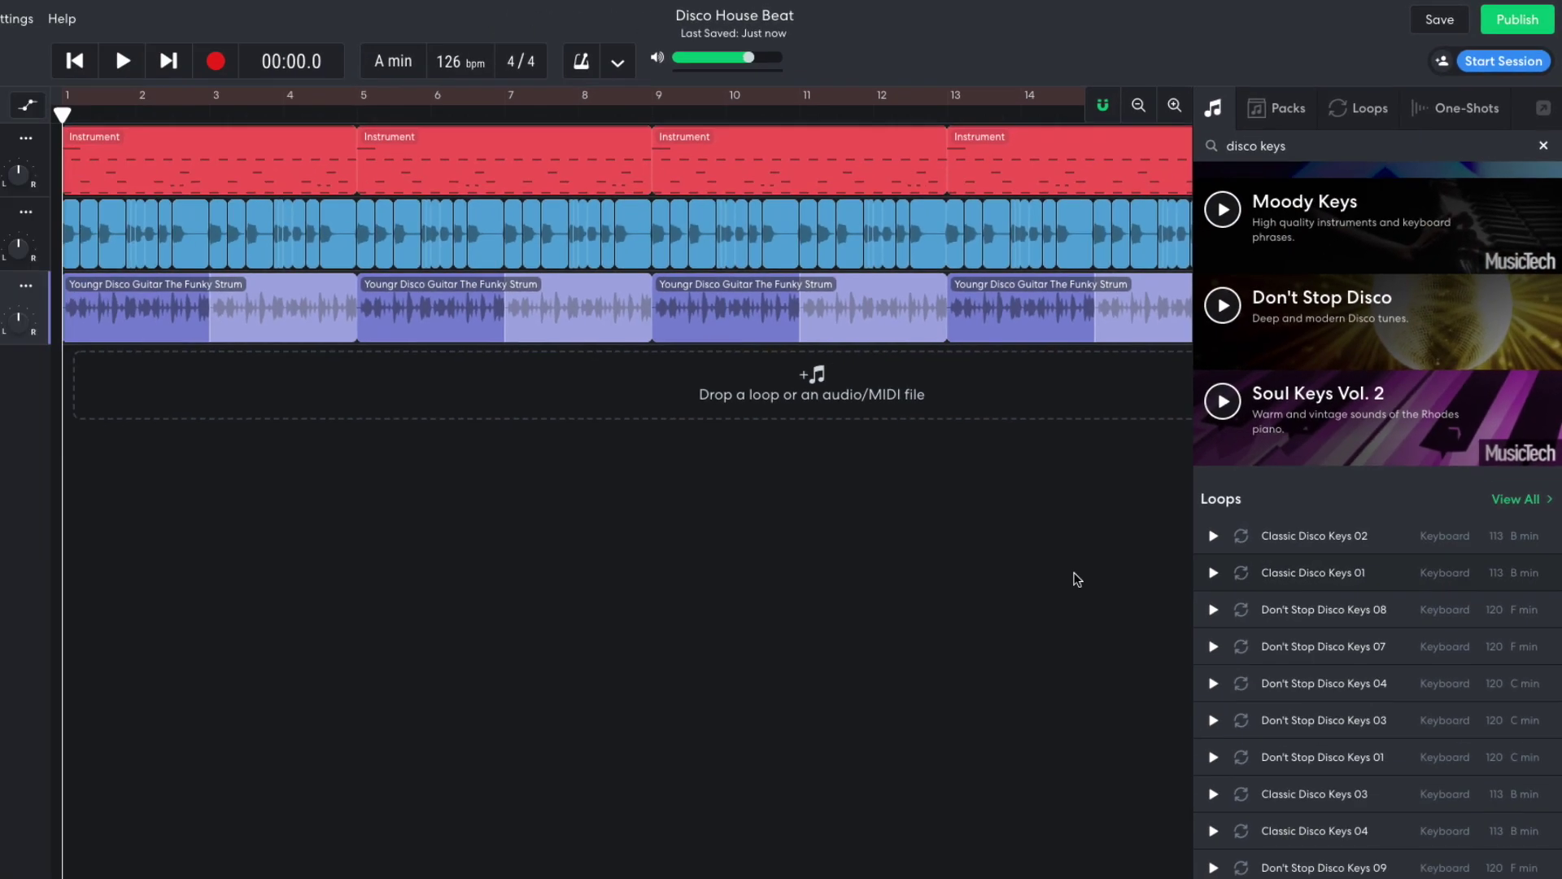
drag(1313, 572, 143, 384)
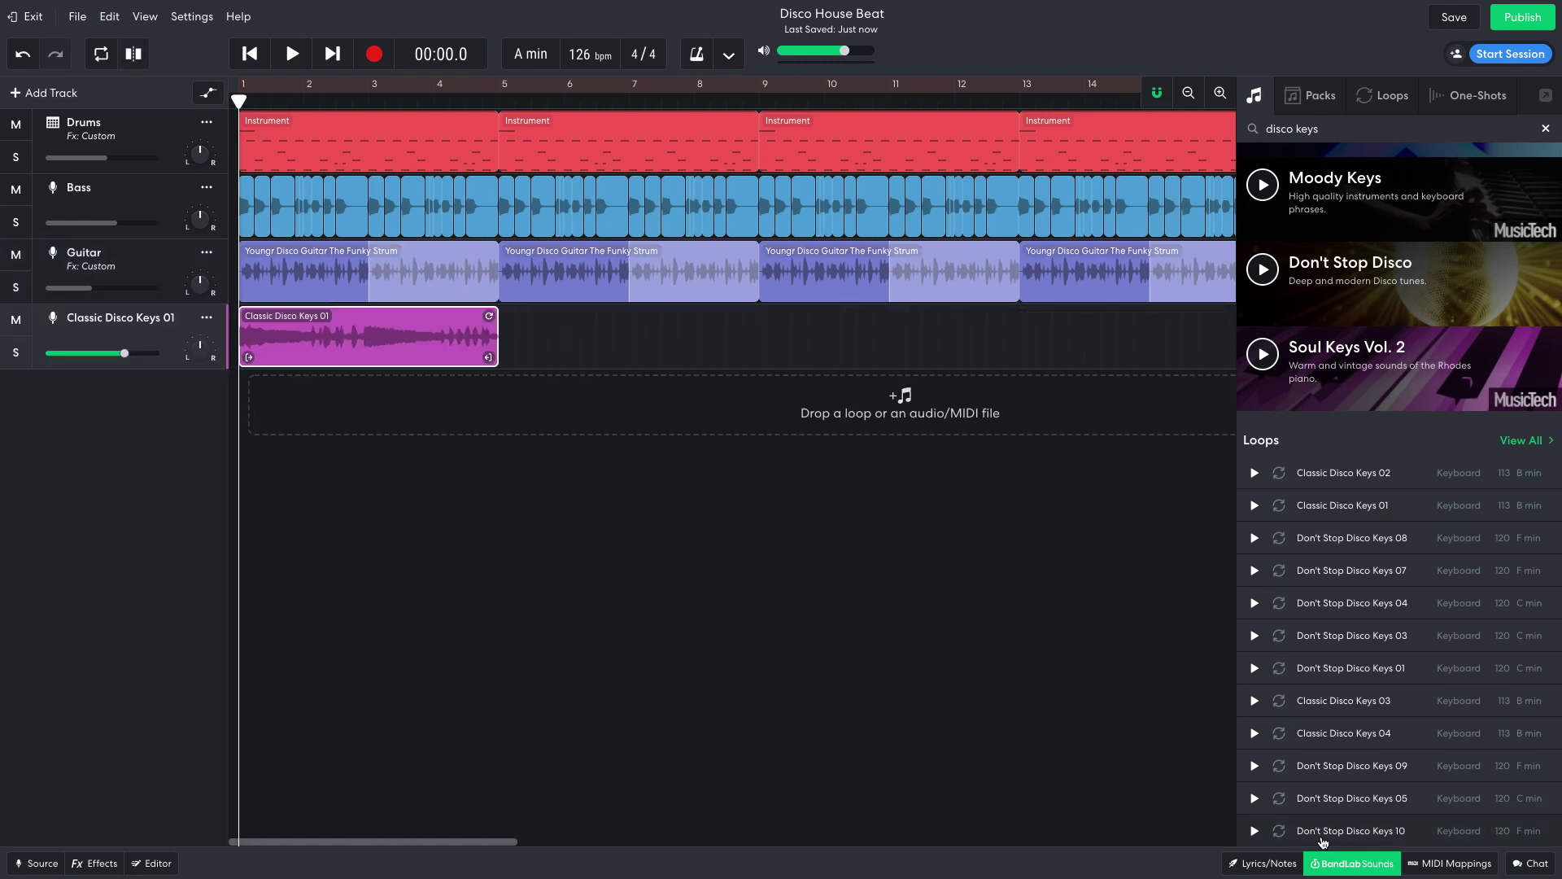
- Repeat the keys loop through bar 17 and play the arrangement
click(1342, 862)
drag(367, 343, 621, 348)
drag(842, 345, 1081, 340)
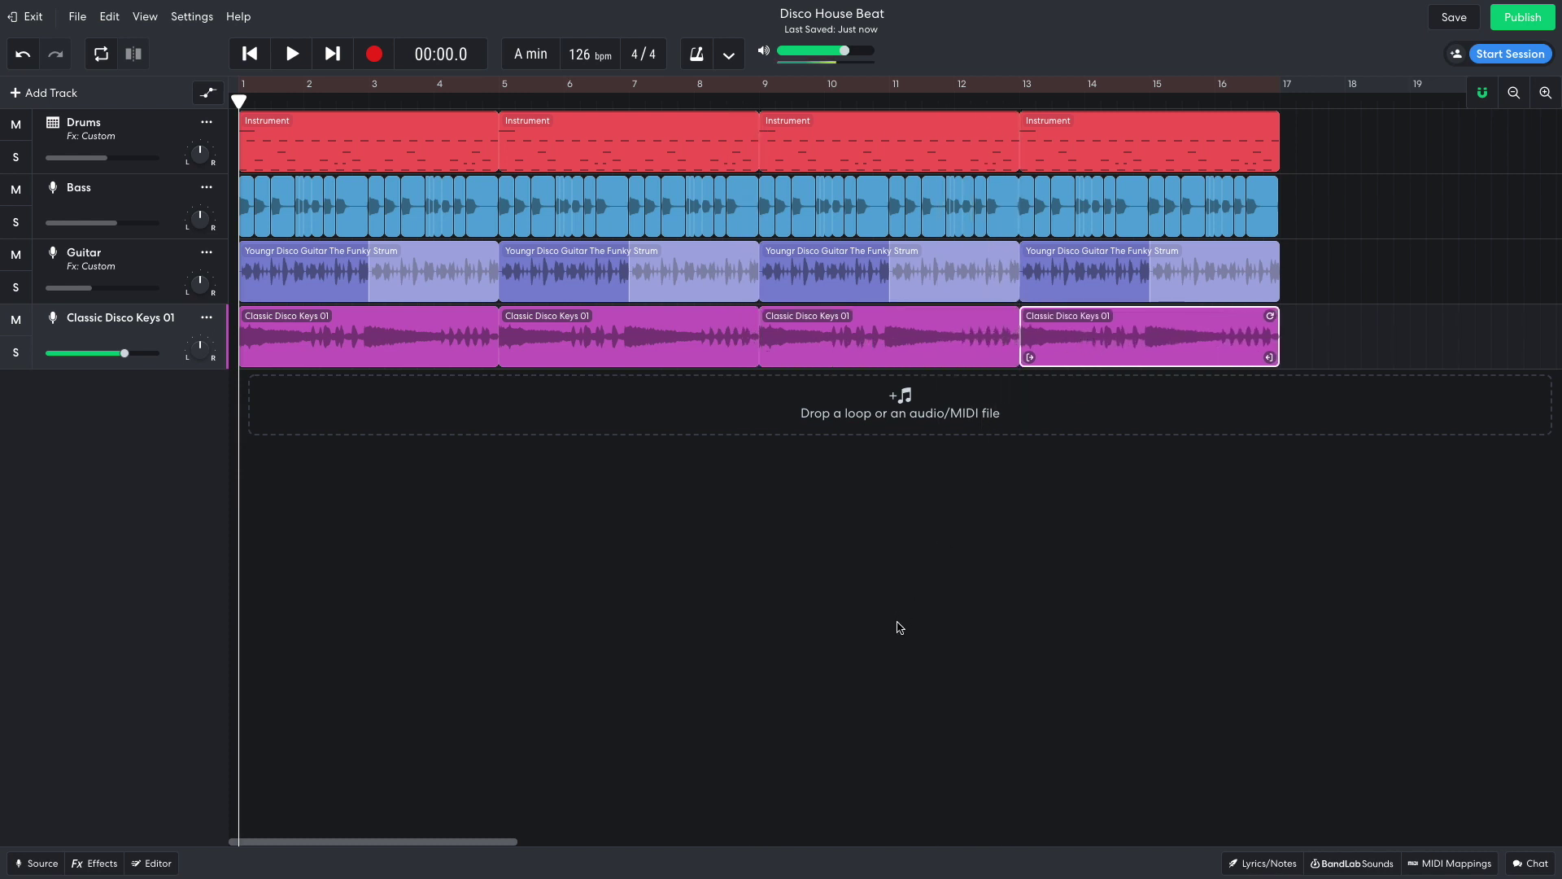
key(space)
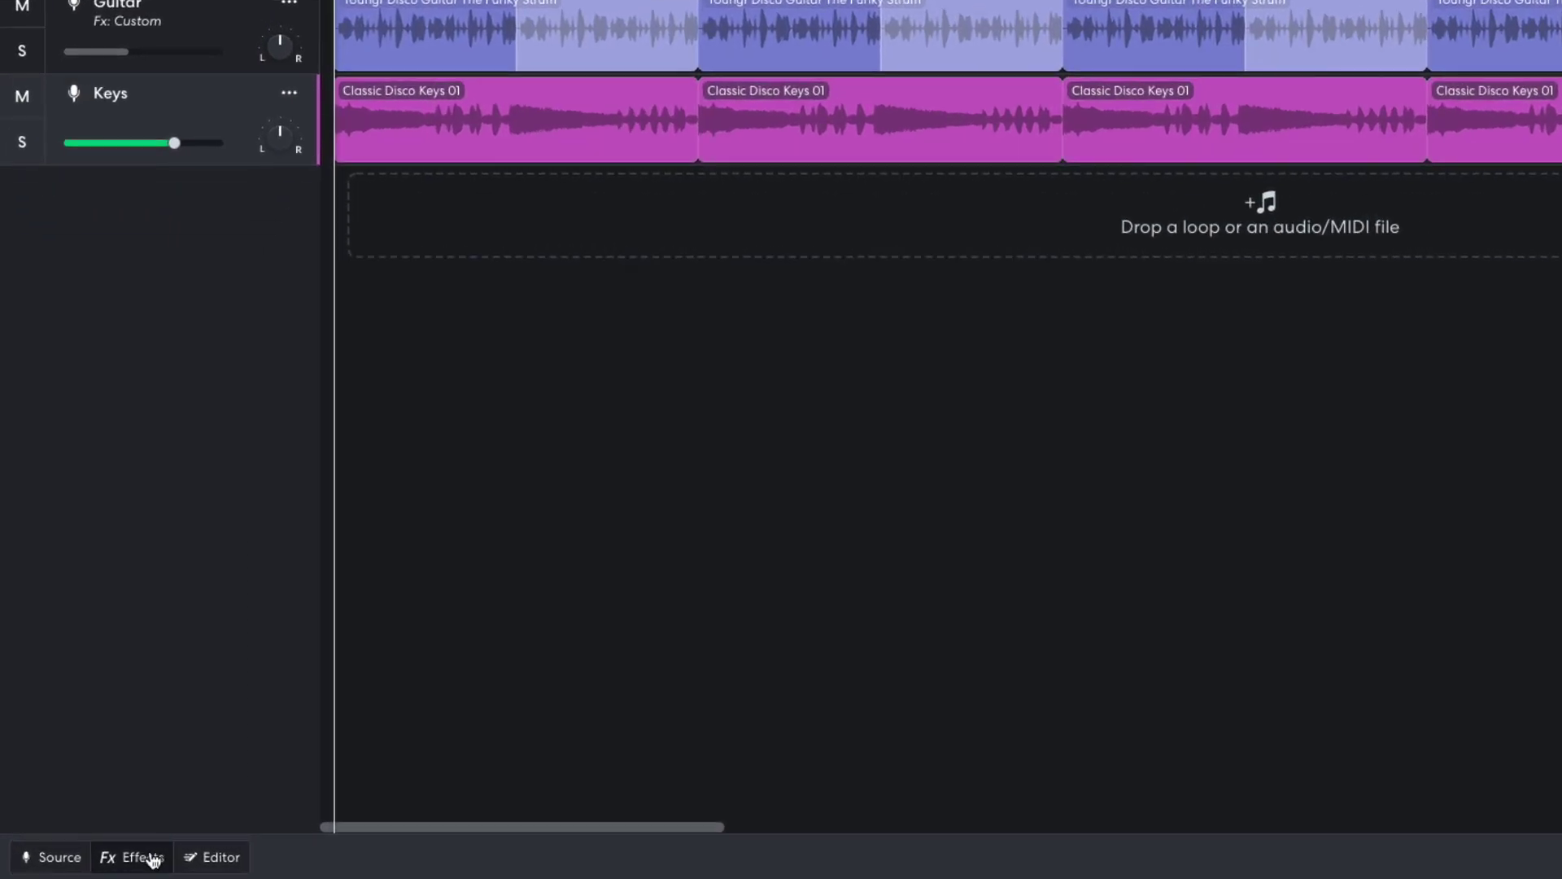
- Add a Little Rock phaser from Modulation to the Keys track and audition it
click(96, 863)
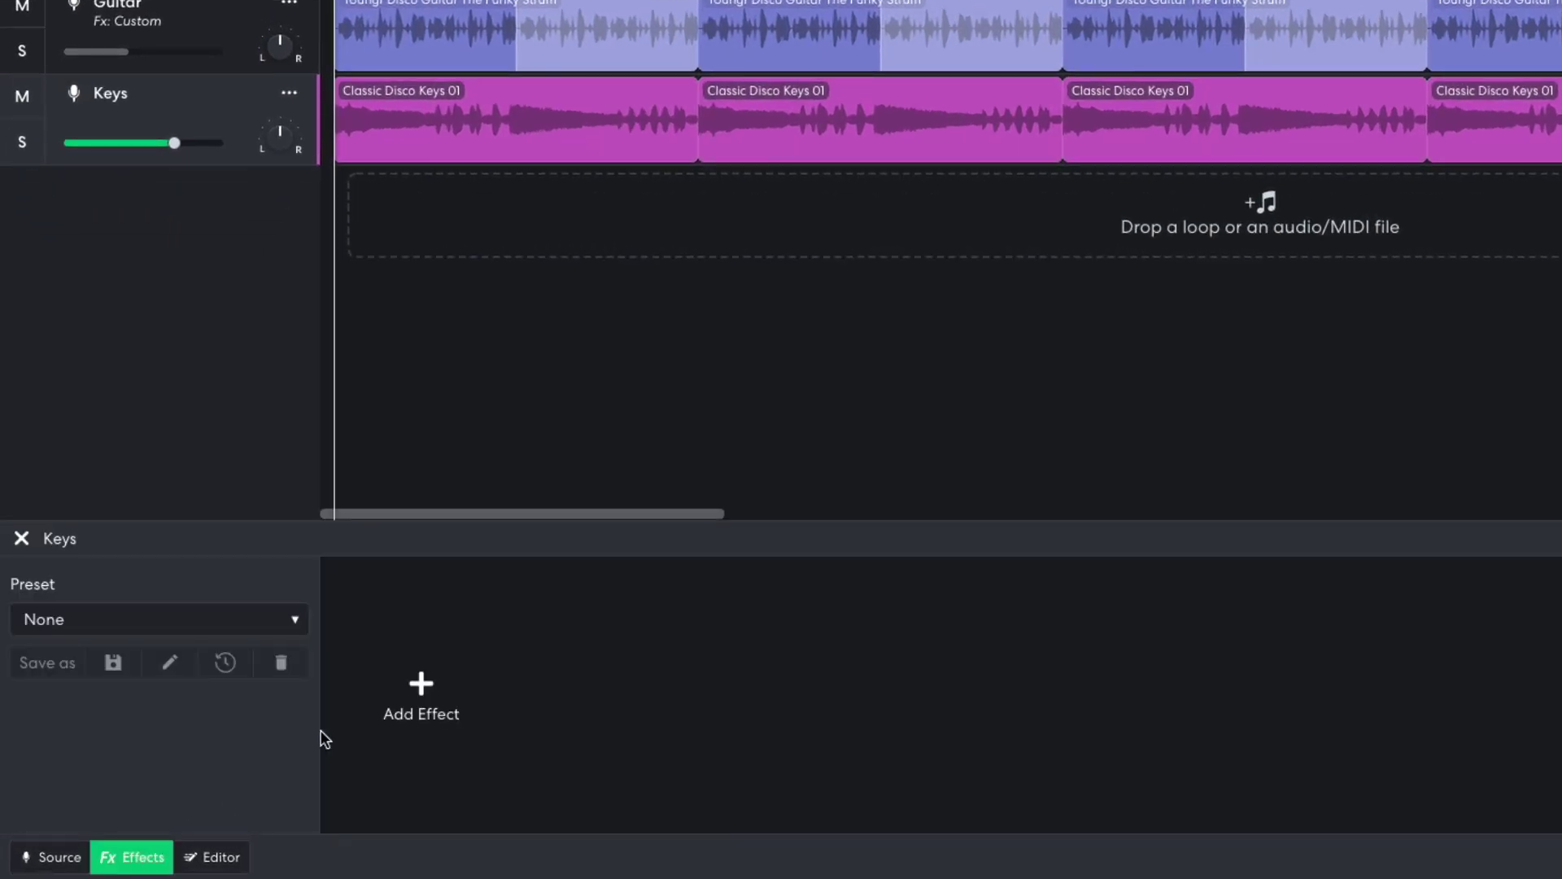
click(393, 689)
mouse_move(405, 727)
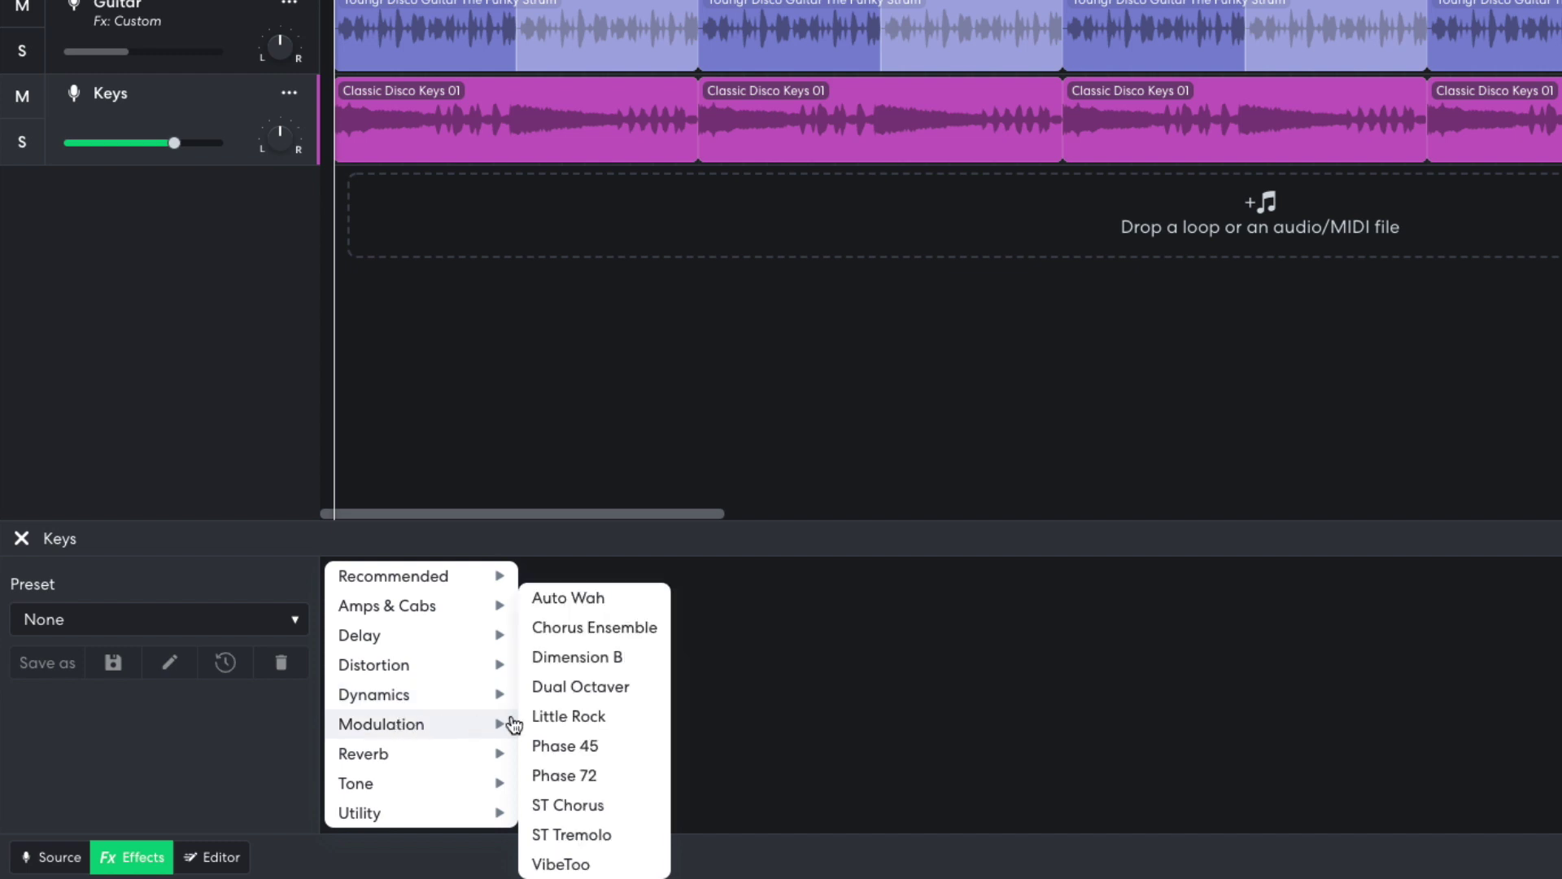
click(558, 718)
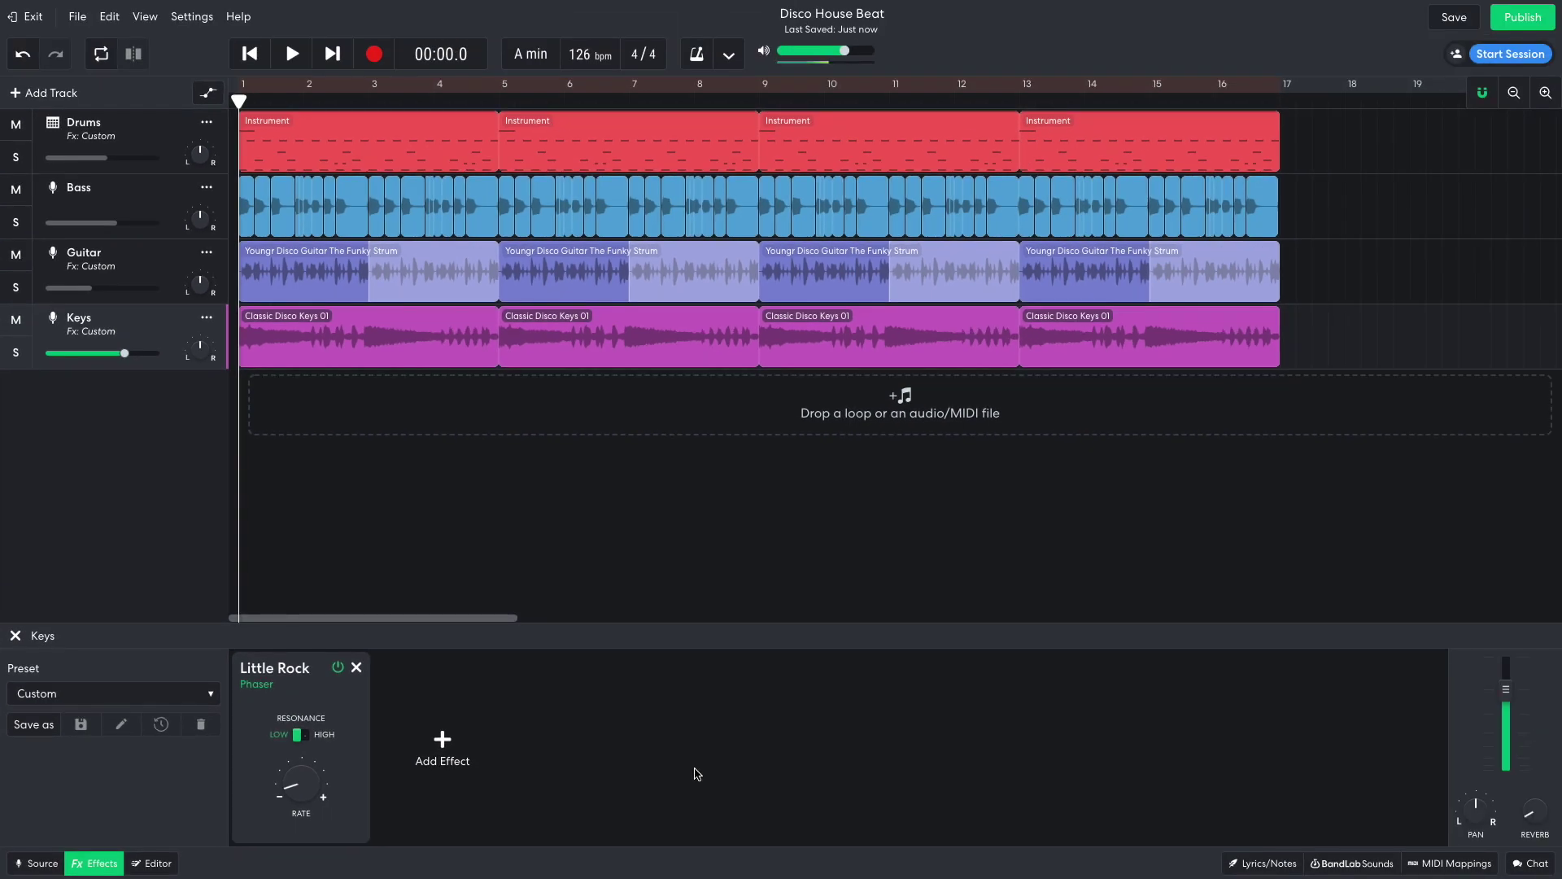
key(space)
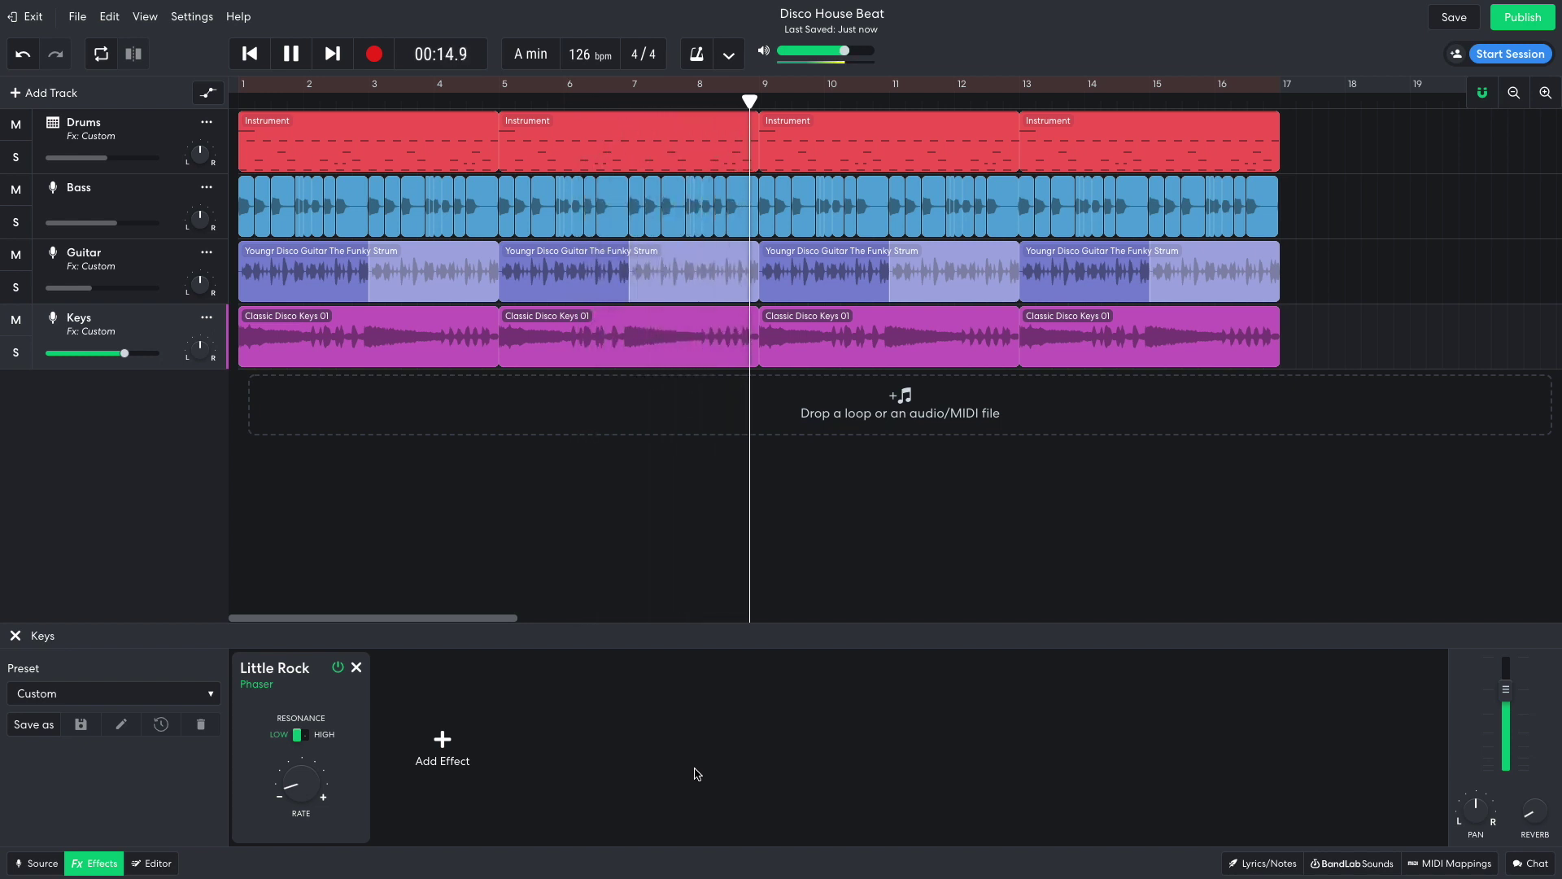
key(space)
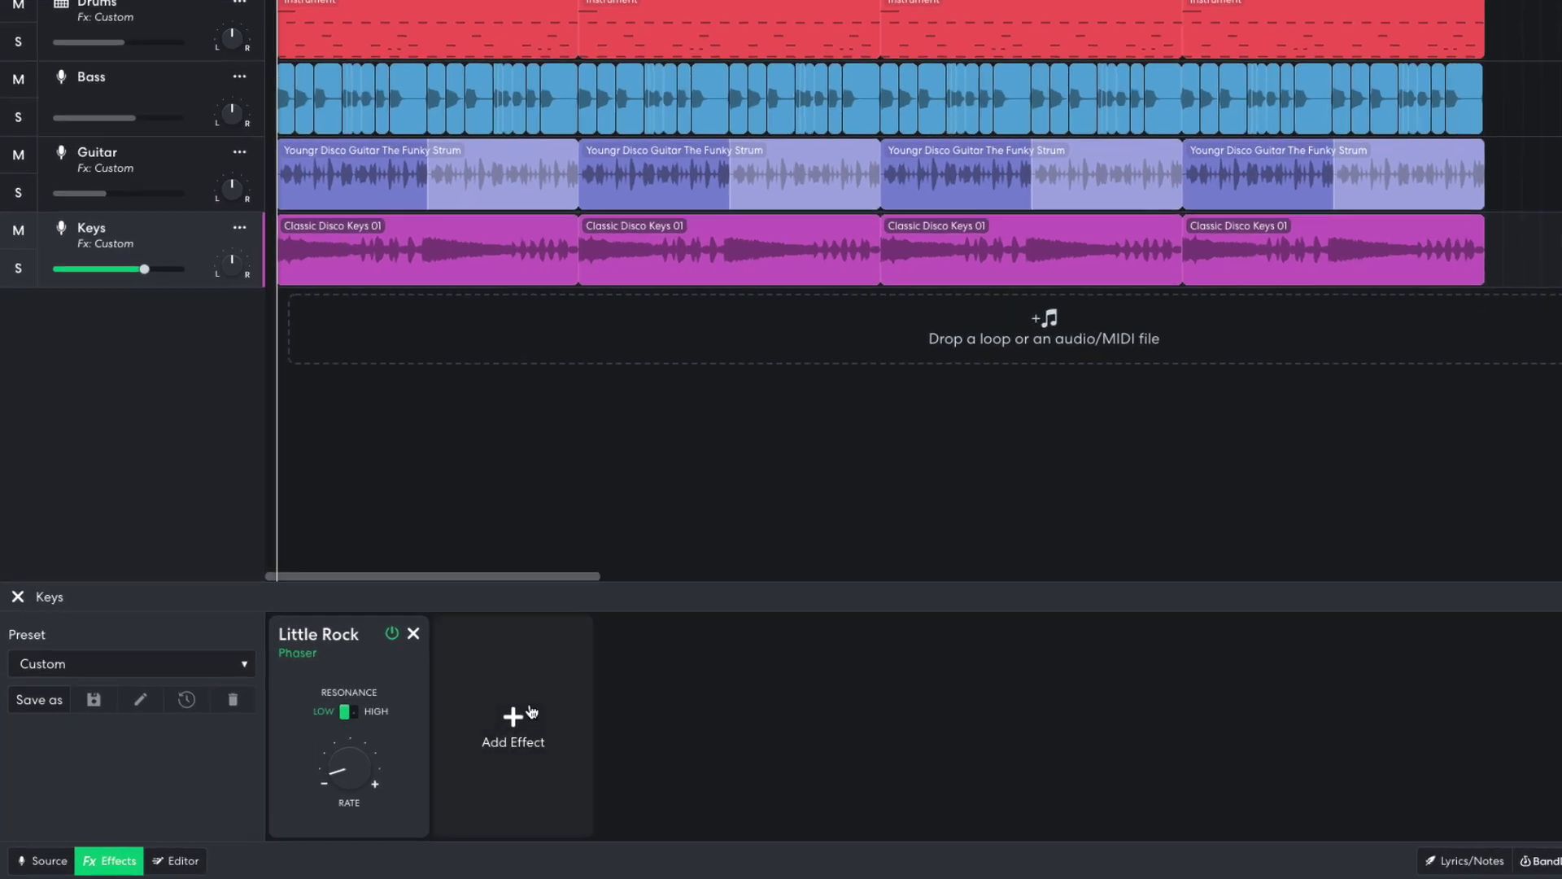
- Add an ST Chorus after the Little Rock phaser on Keys and play to audition
click(443, 742)
mouse_move(446, 766)
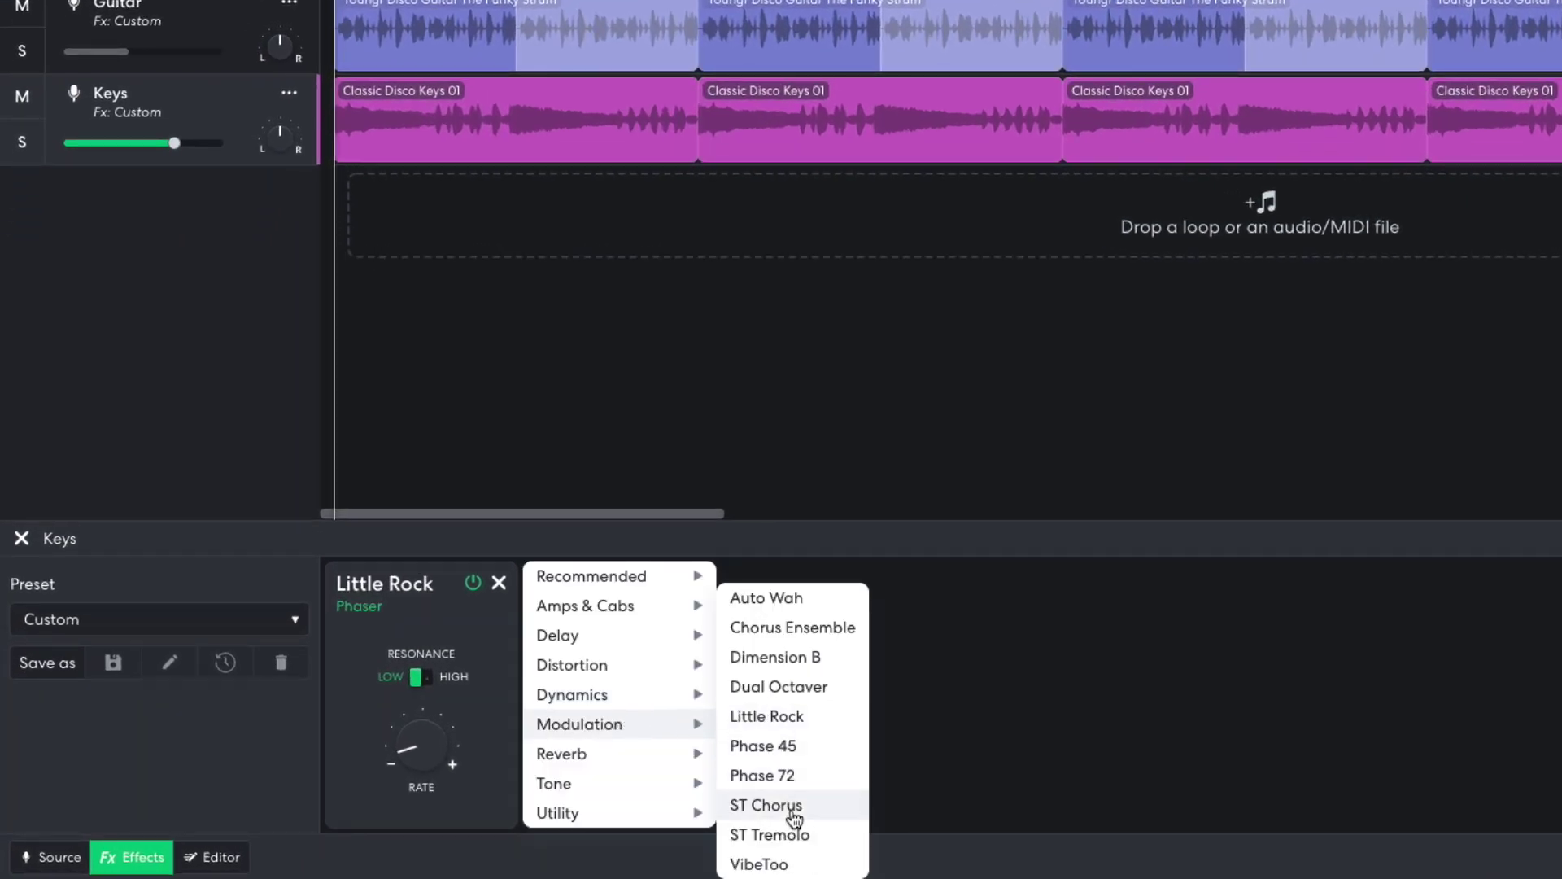
click(765, 806)
mouse_move(591, 672)
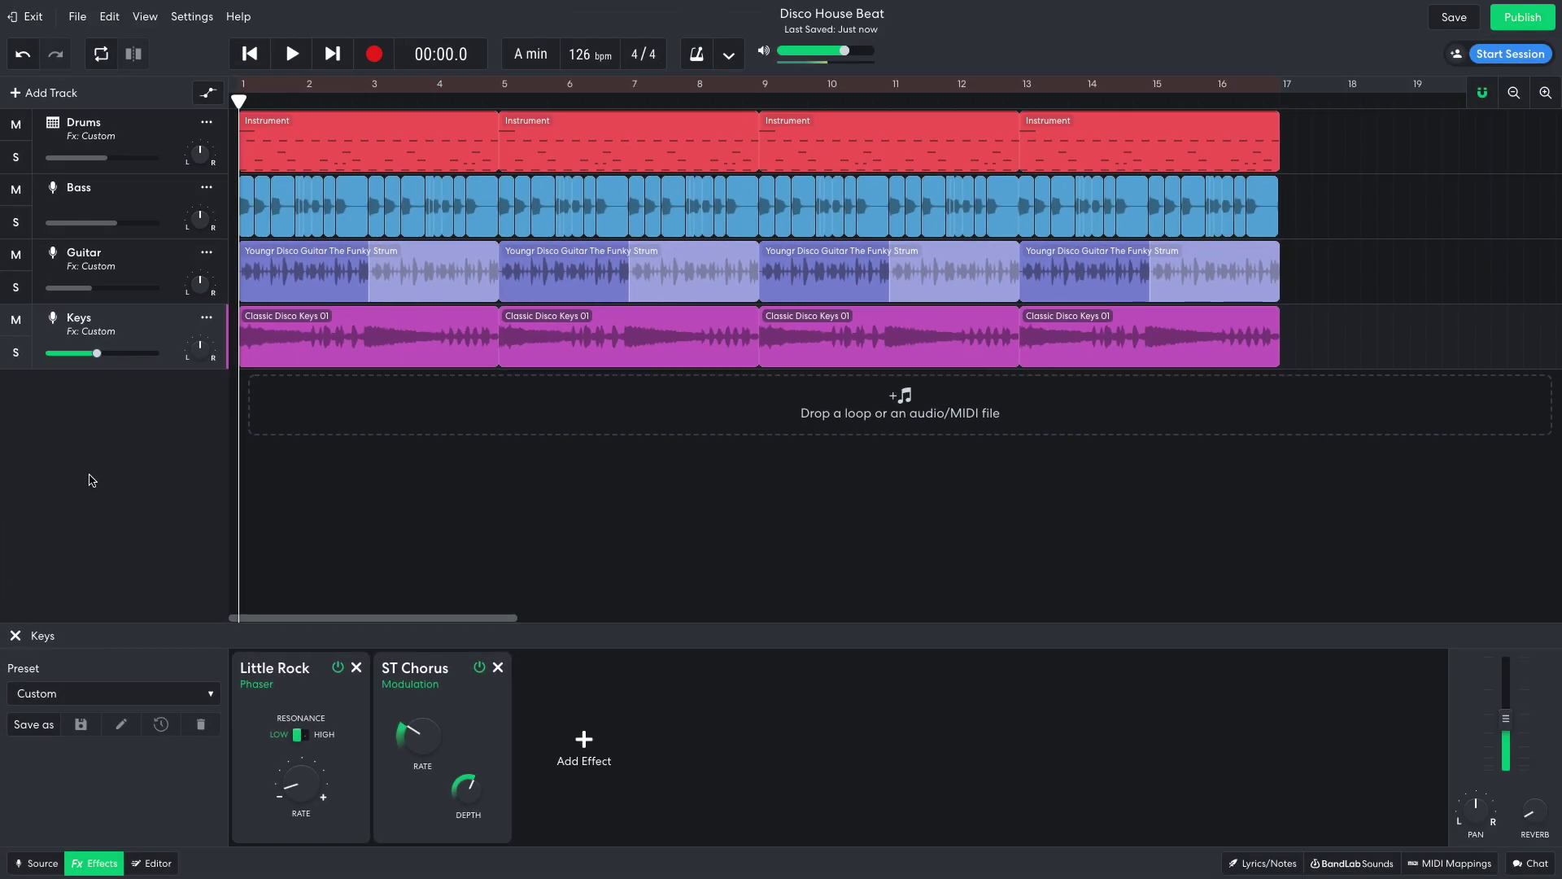
key(space)
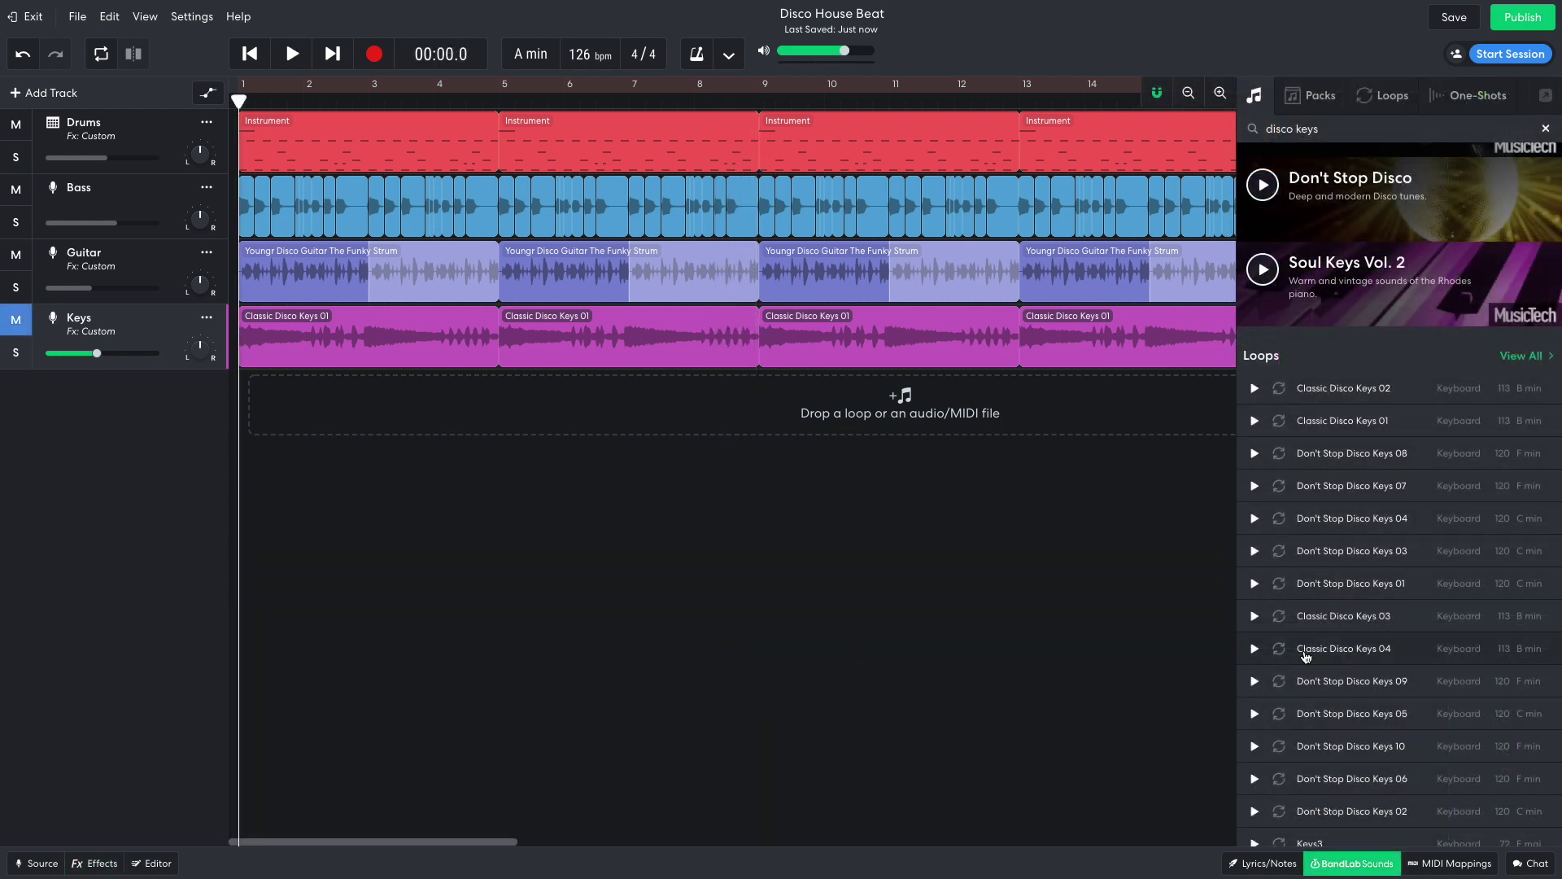
- Drop Classic Disco Keys 04 on a new track, loop it through bar 17, set -2.6 dB, and play
drag(1085, 632, 358, 407)
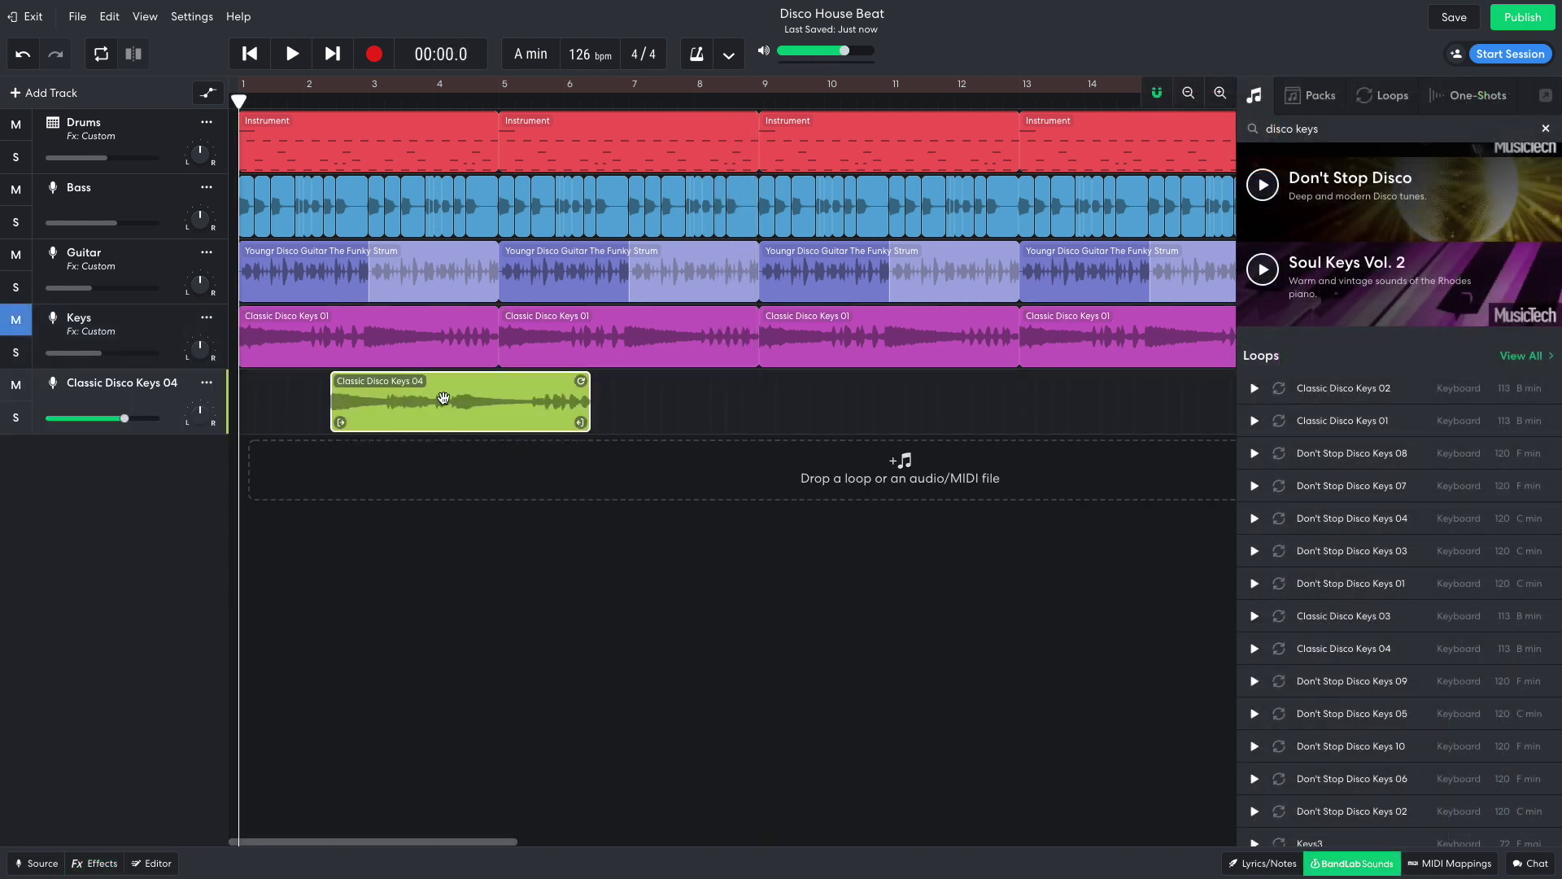
click(1350, 861)
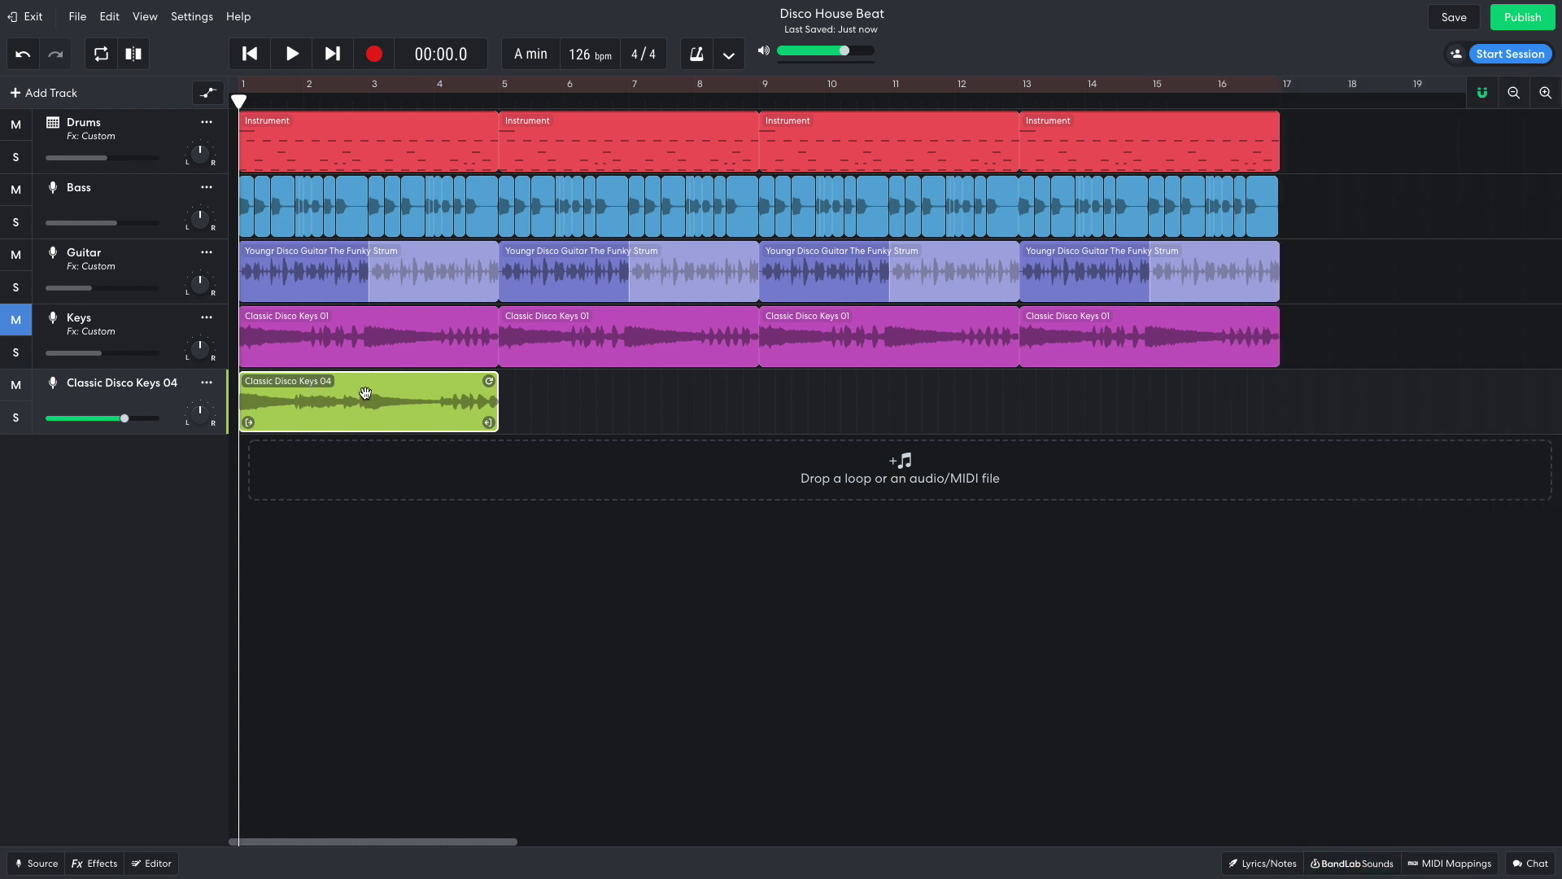
drag(365, 393, 1138, 441)
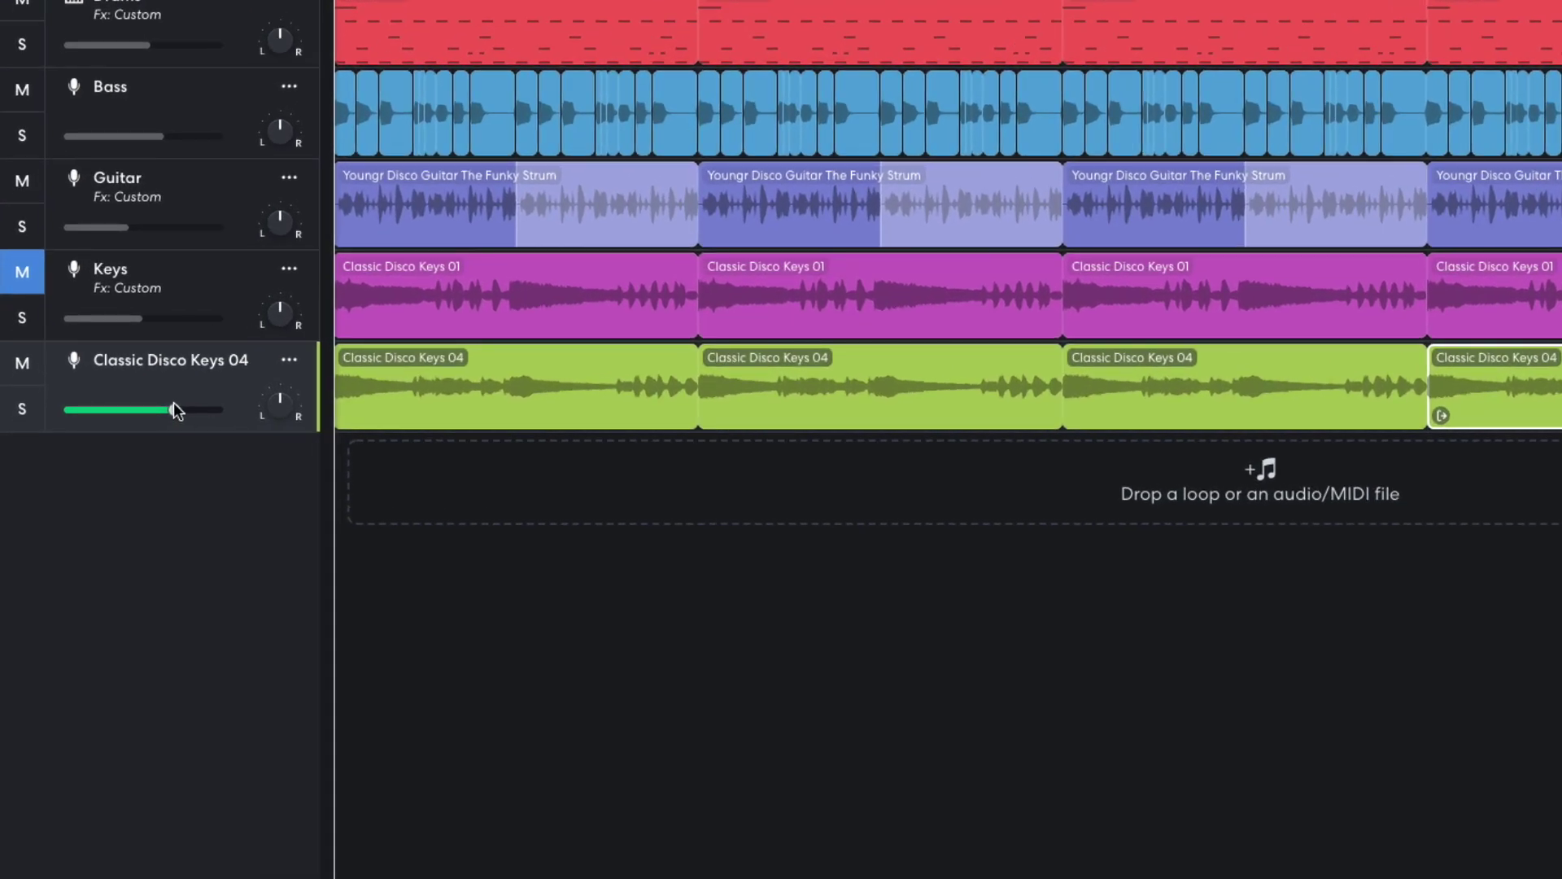
drag(124, 416, 116, 421)
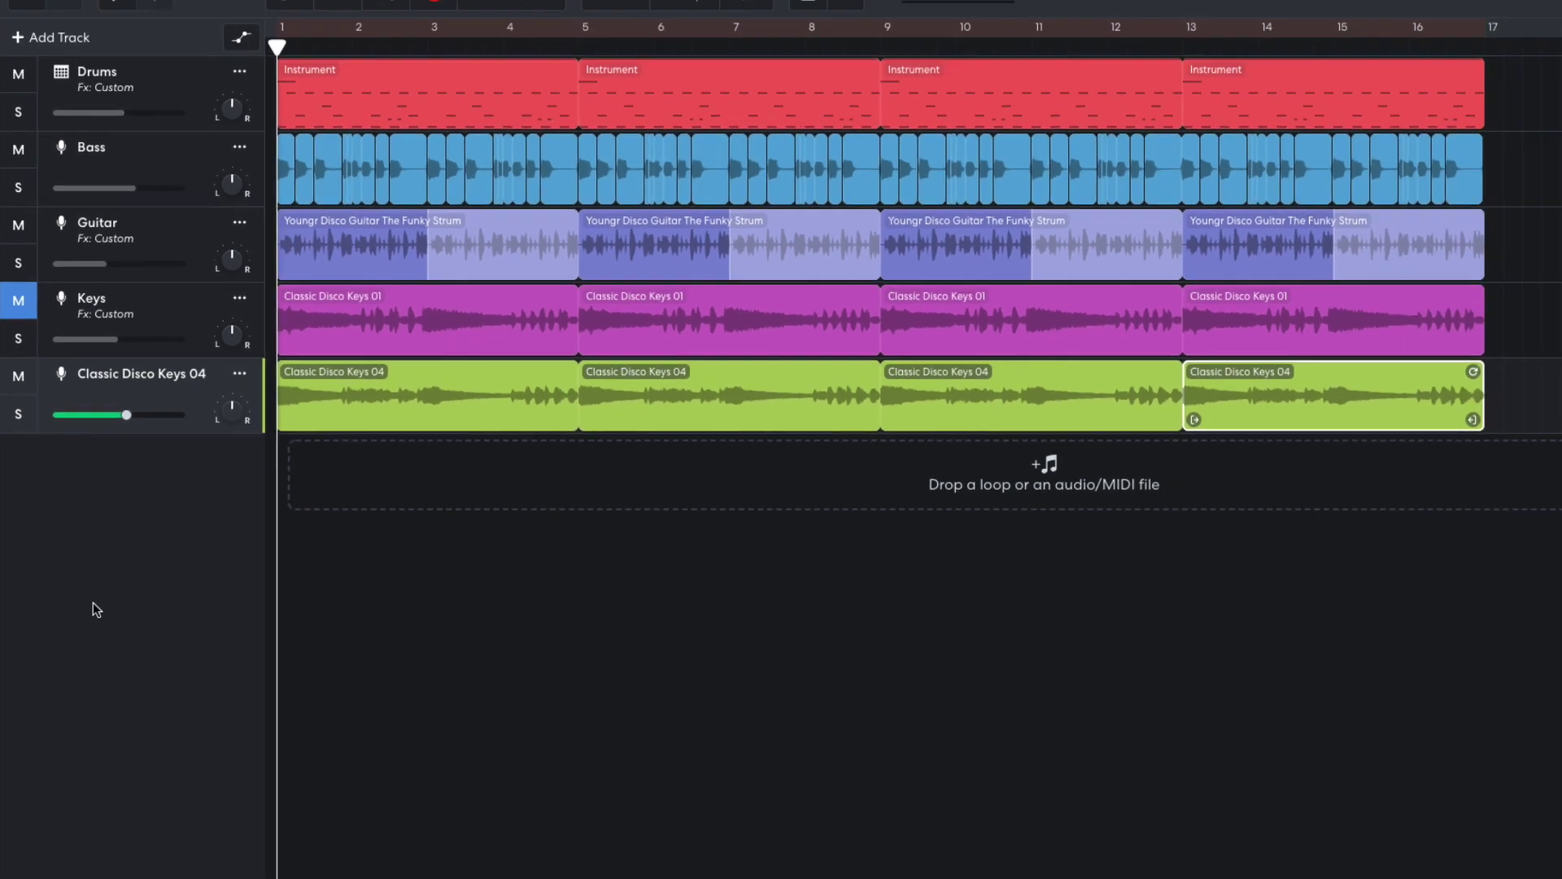
key(space)
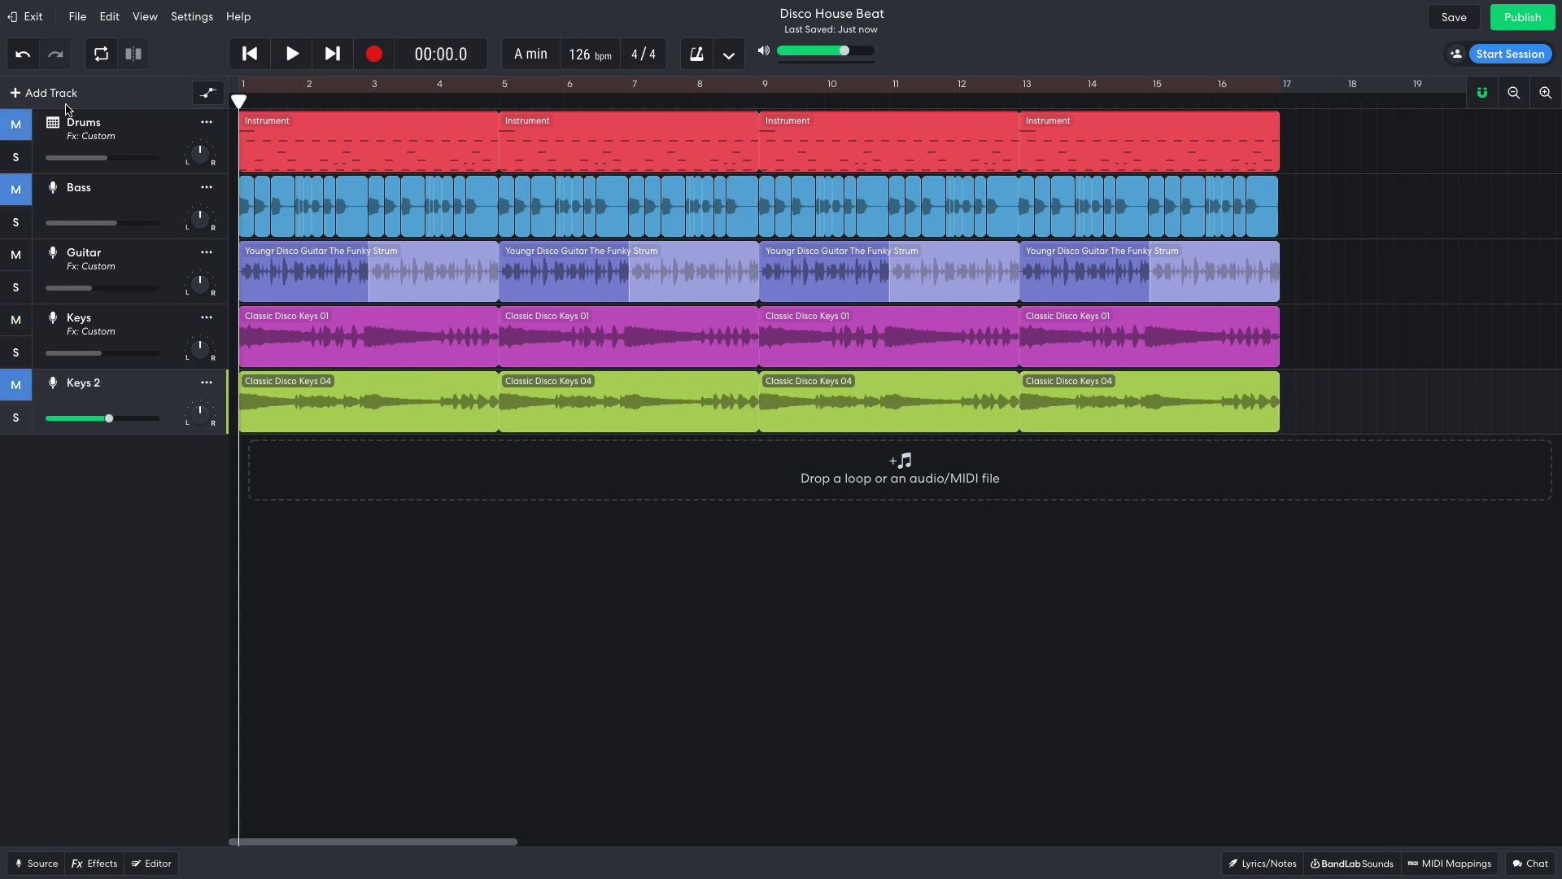
- Create a new instrument track with the String Orchestra sound and play the arrangement to hear it
click(65, 96)
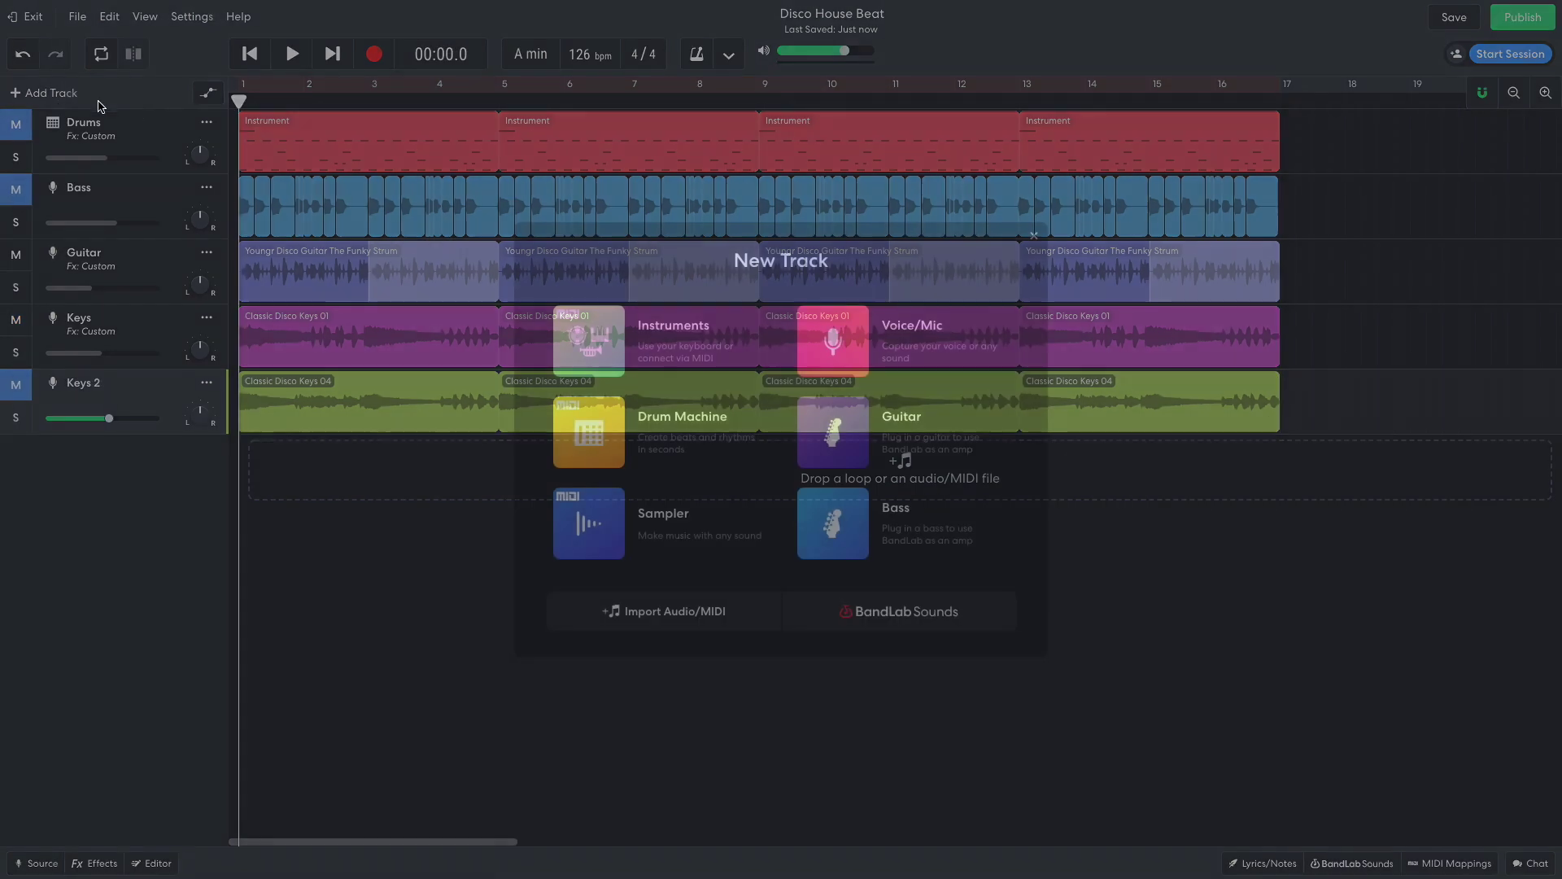
click(598, 346)
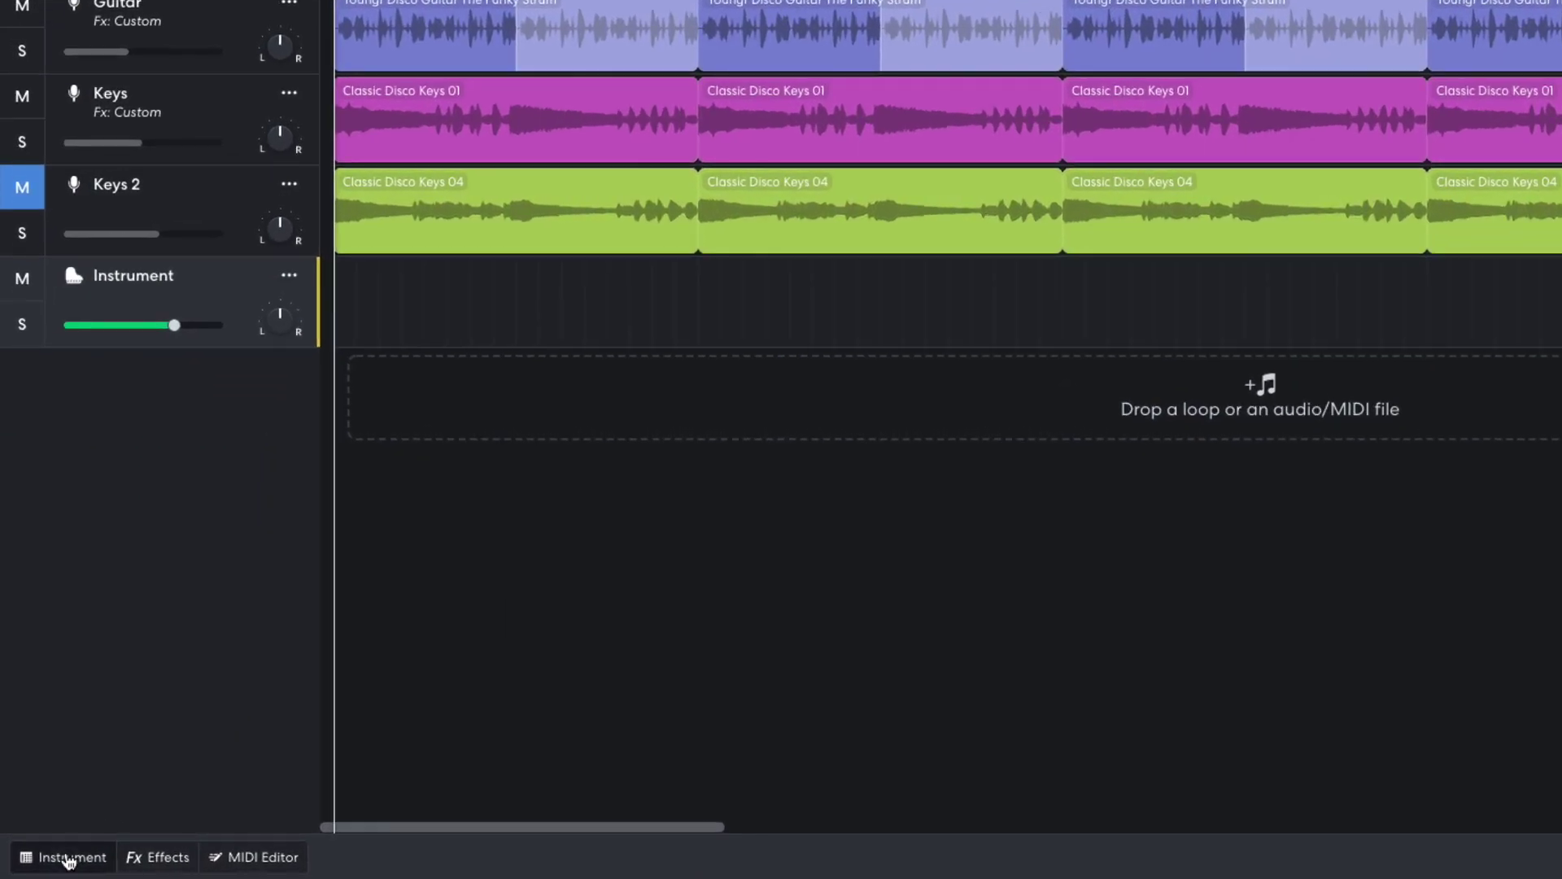
click(45, 863)
click(180, 605)
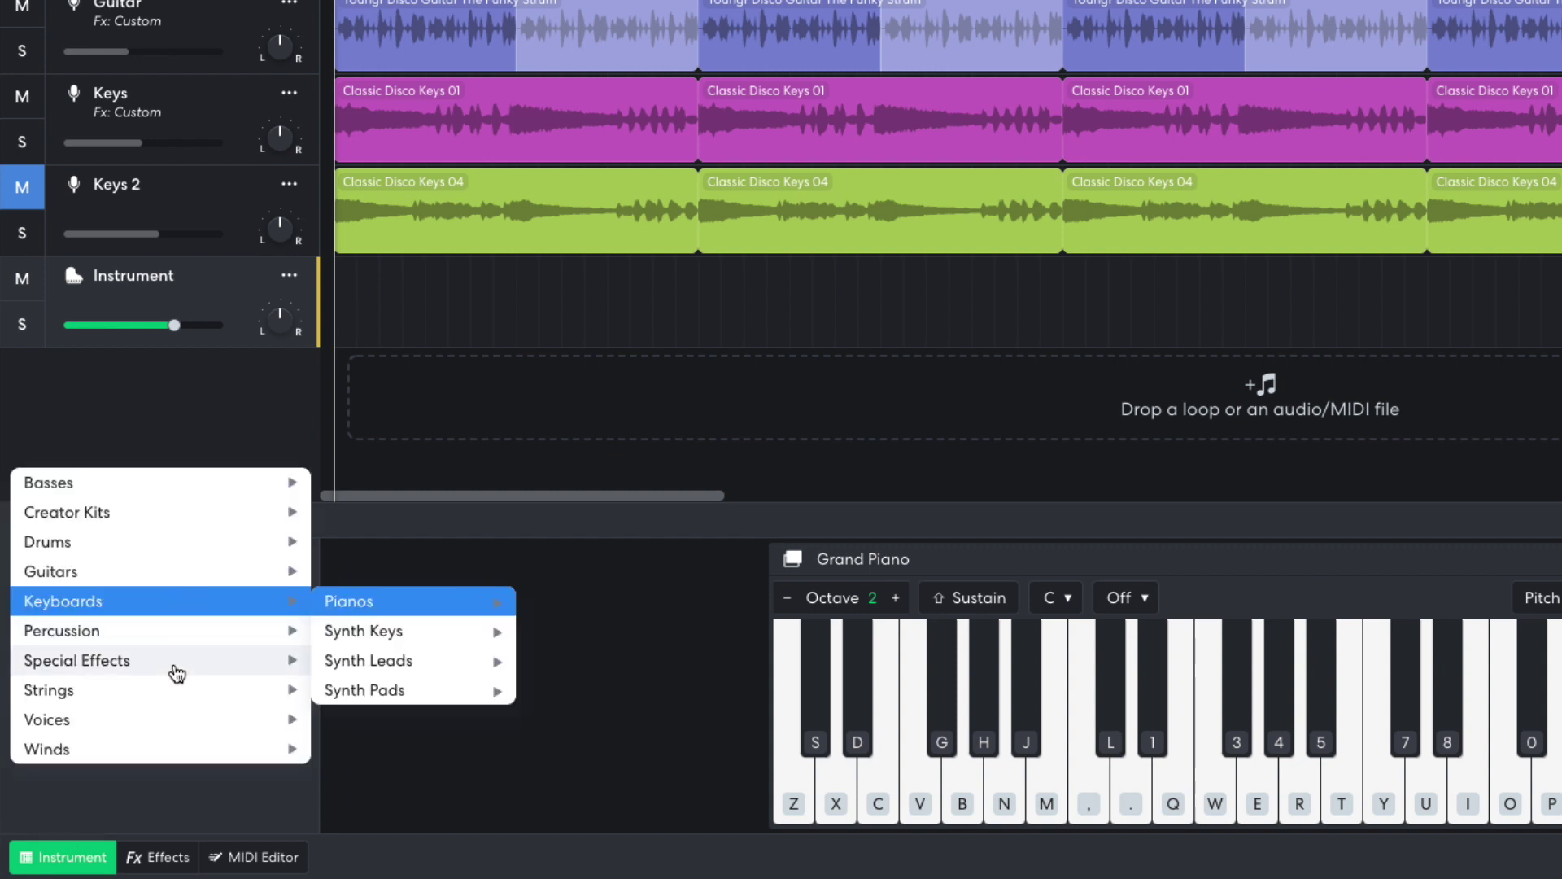
mouse_move(175, 690)
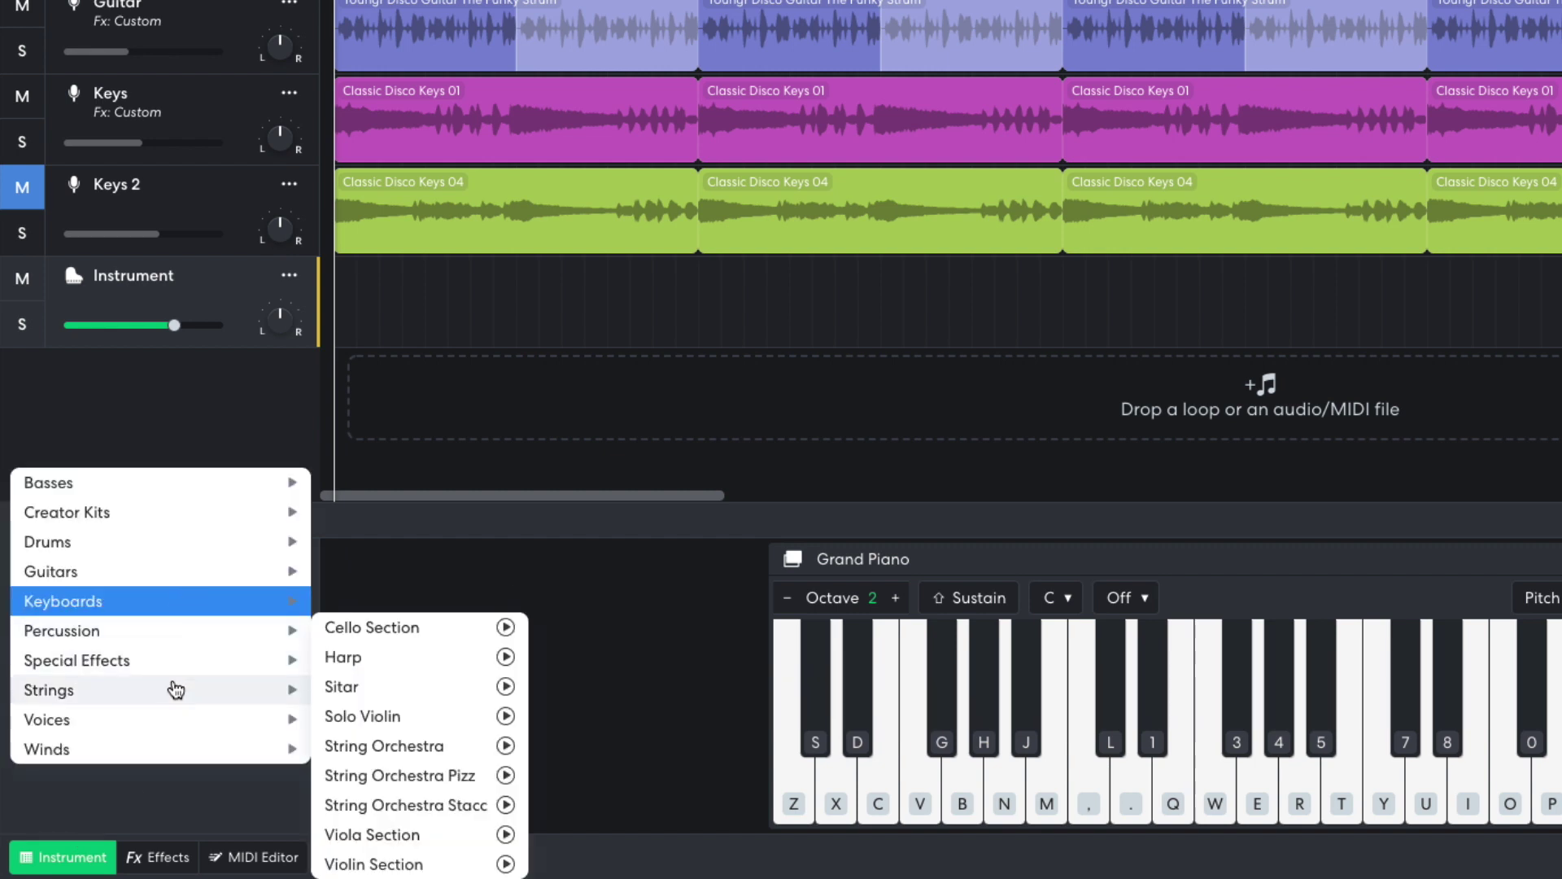
click(436, 742)
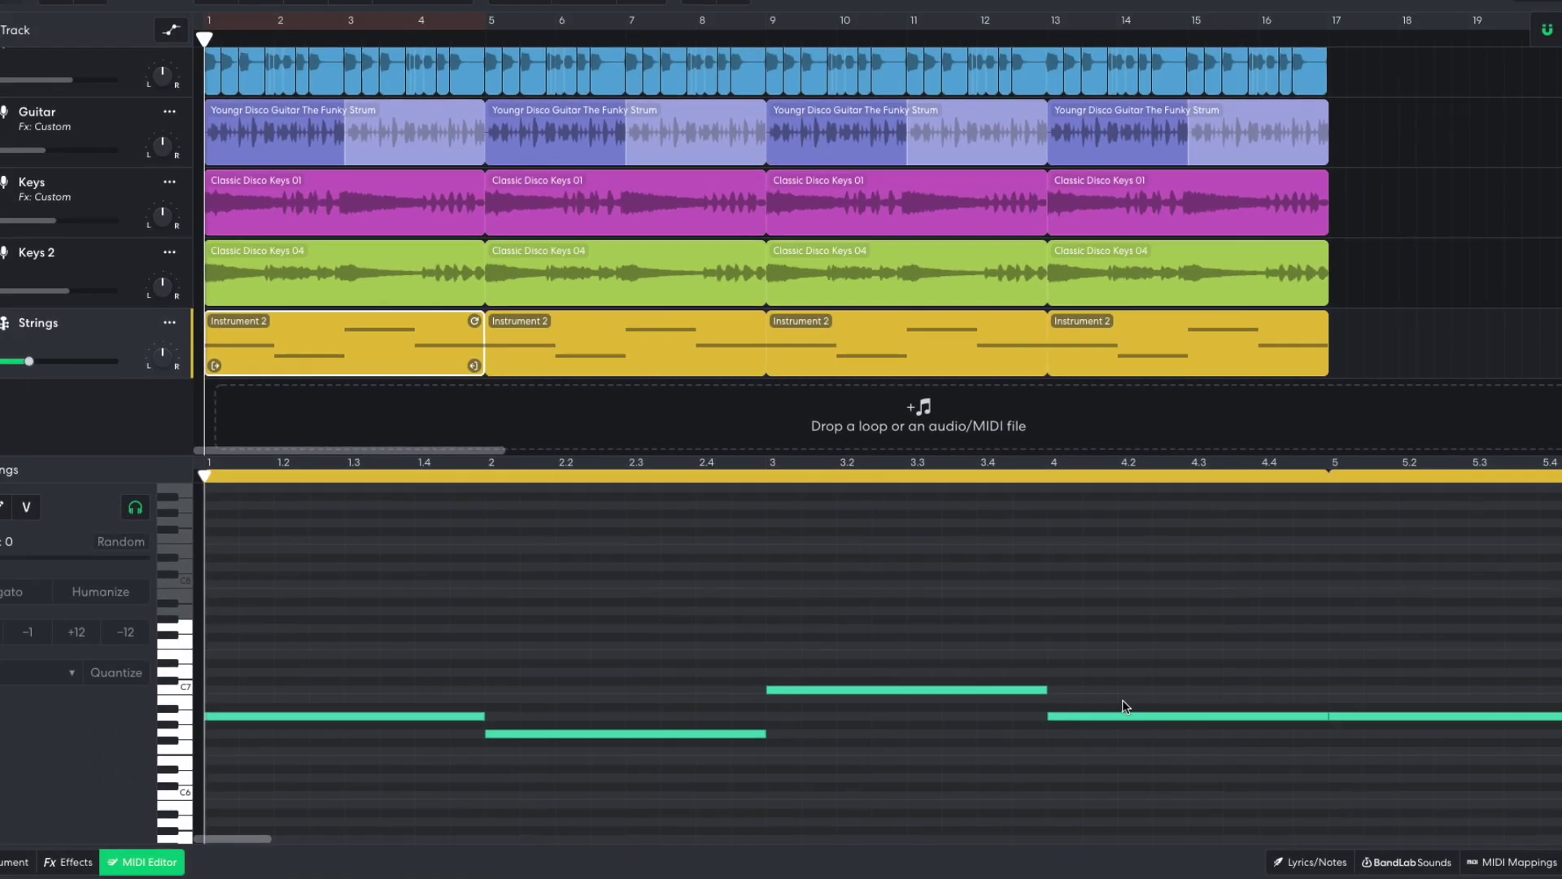
key(space)
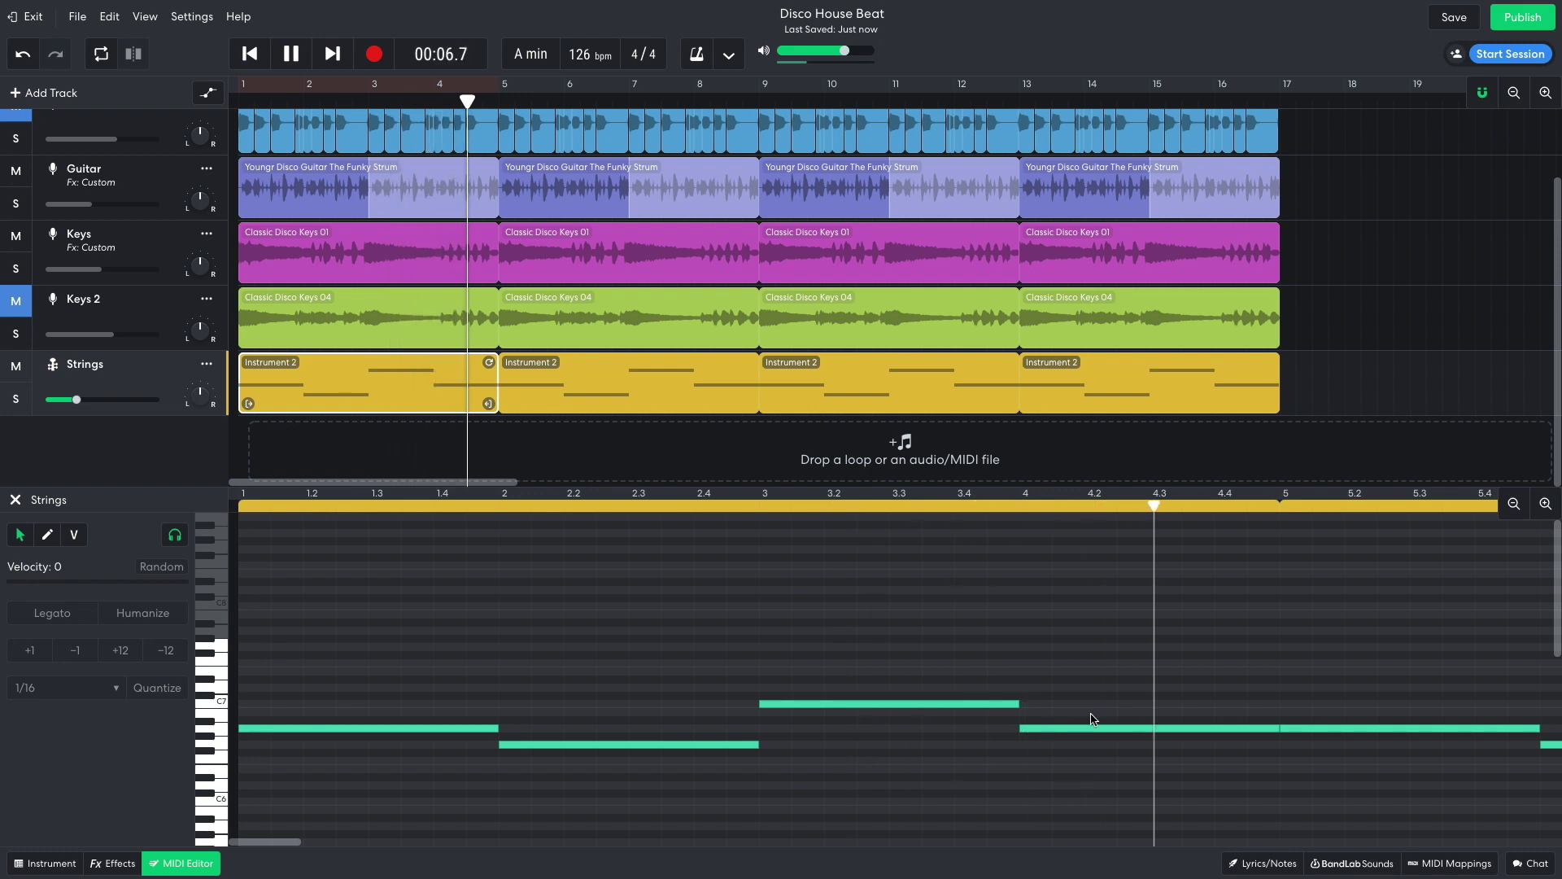
key(space)
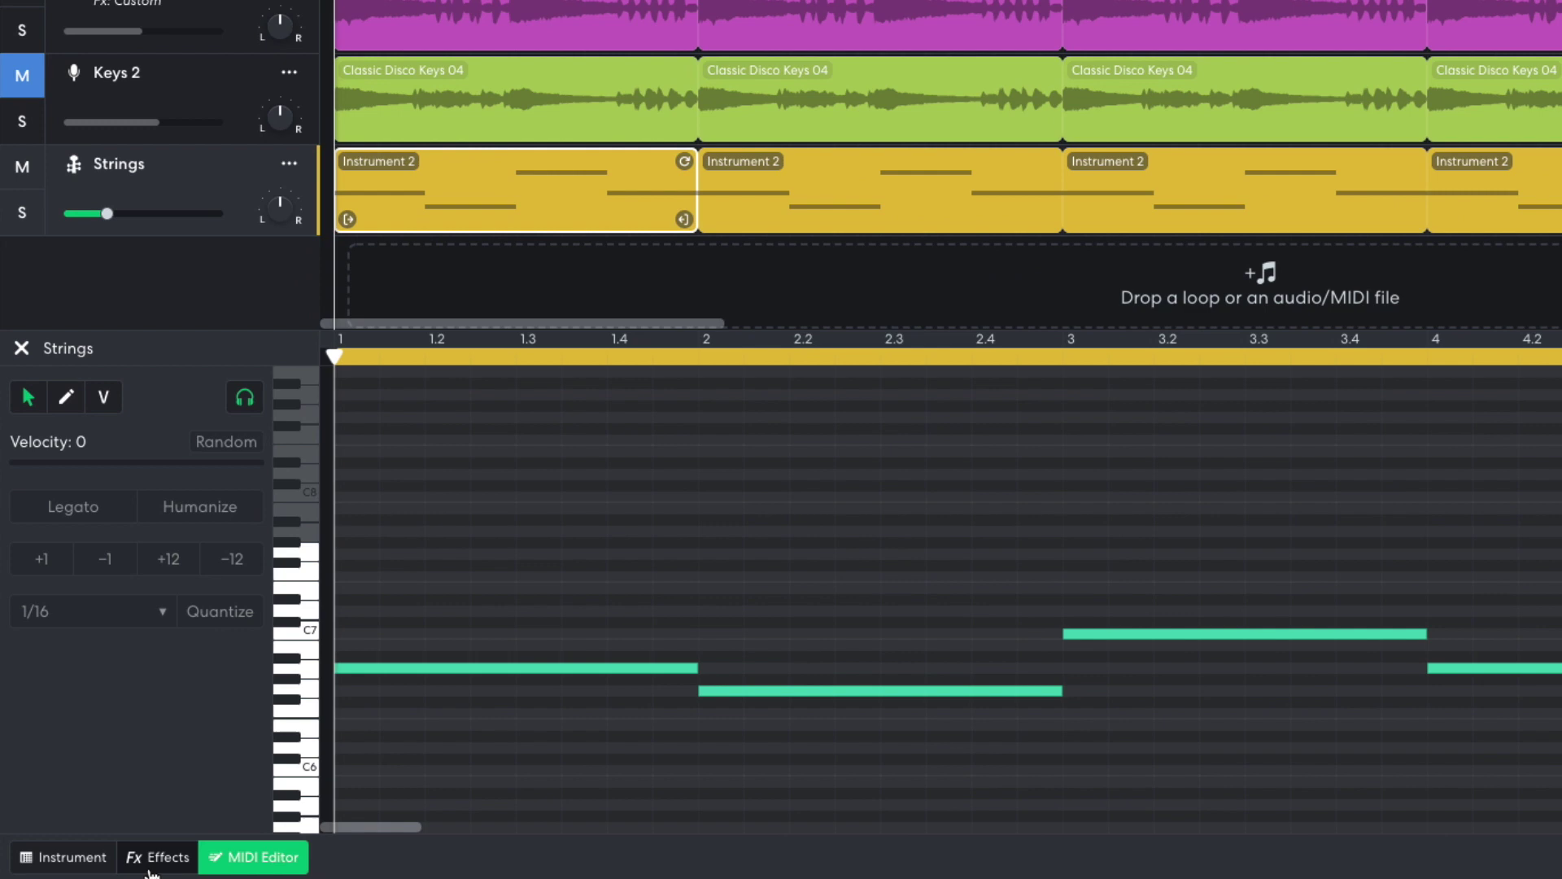
- Add ST Chorus to the Strings track and listen to the chorused strings
click(137, 861)
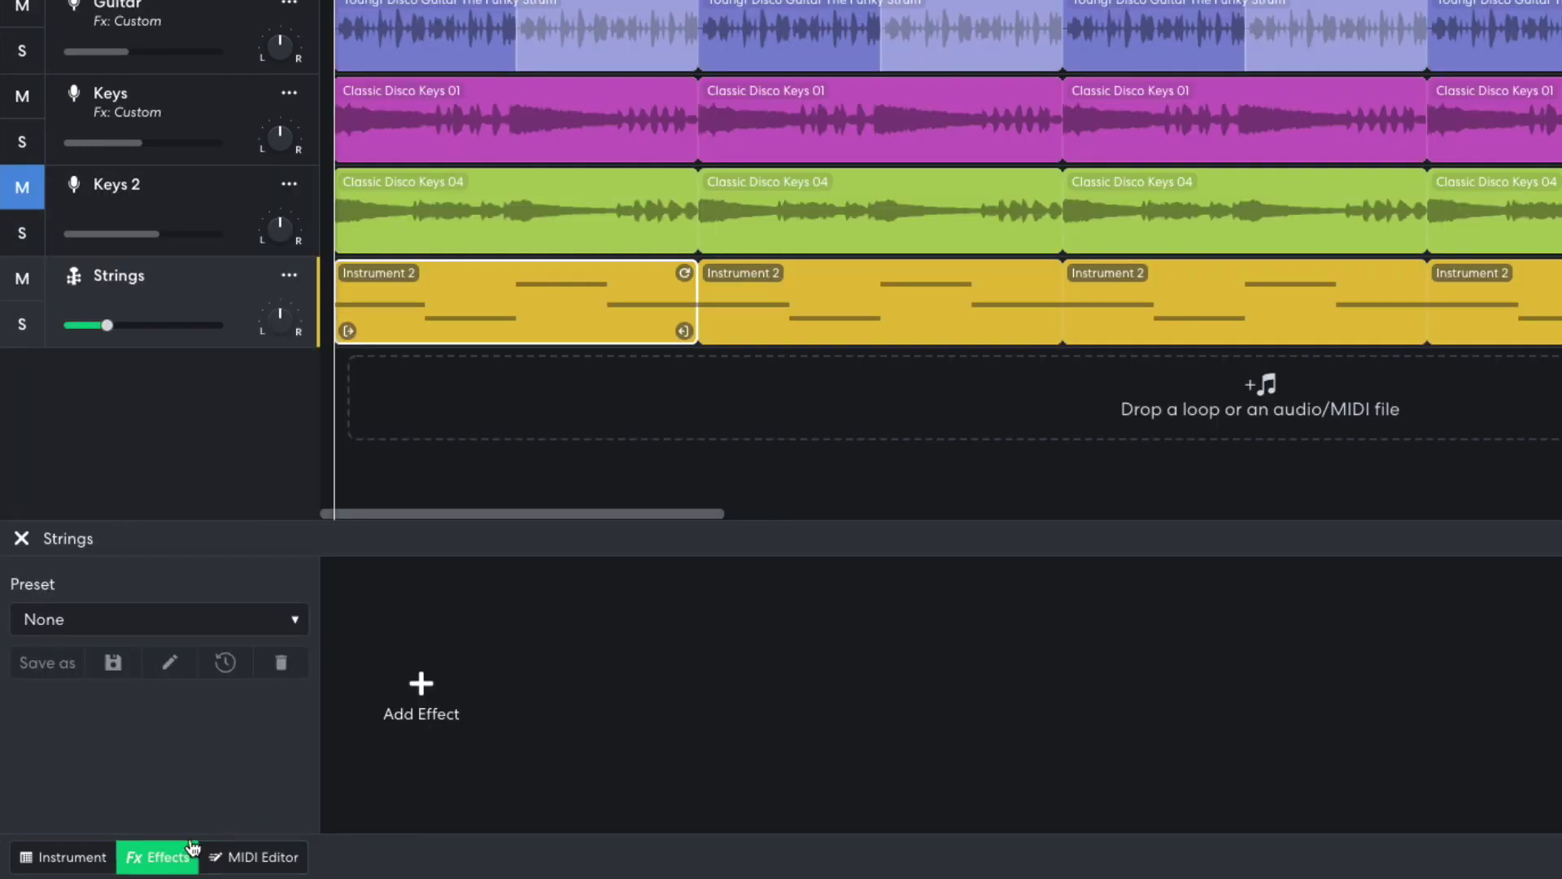
click(421, 701)
mouse_move(412, 725)
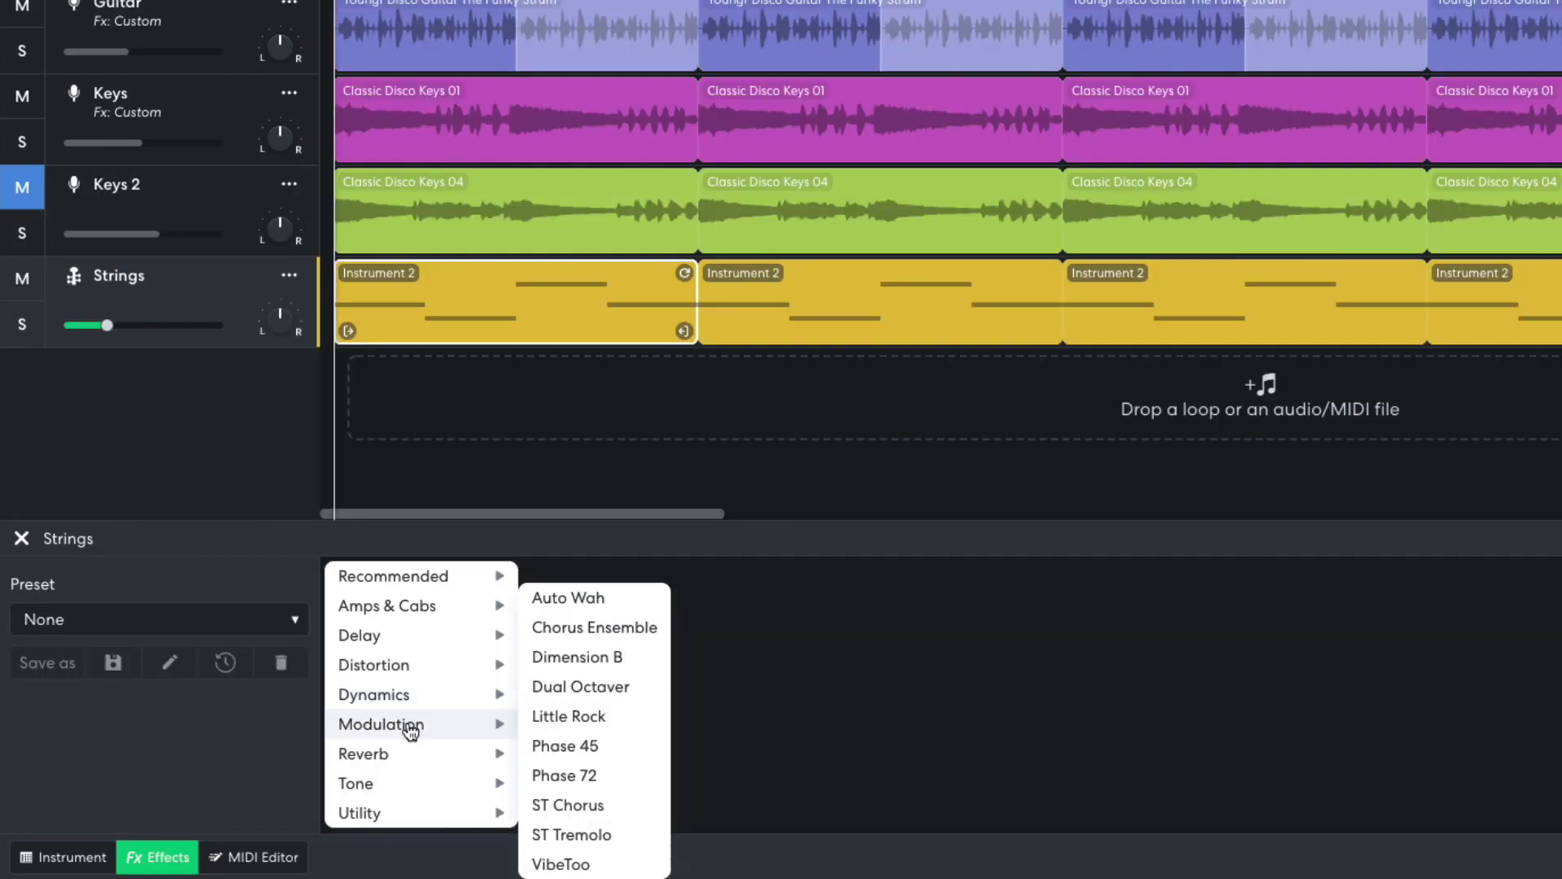
click(569, 803)
key(space)
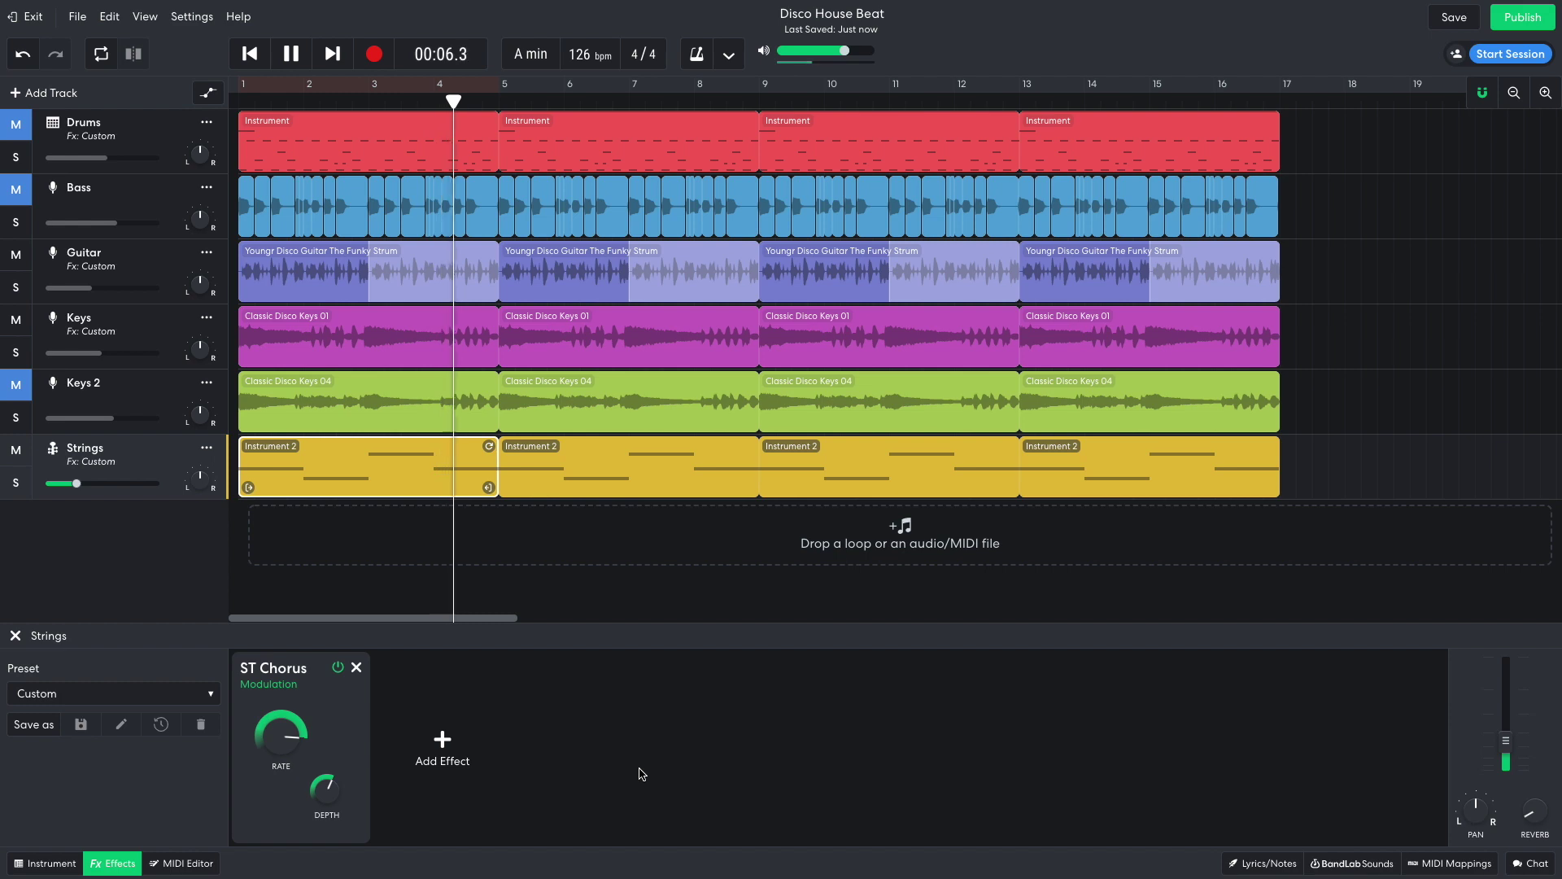
key(space)
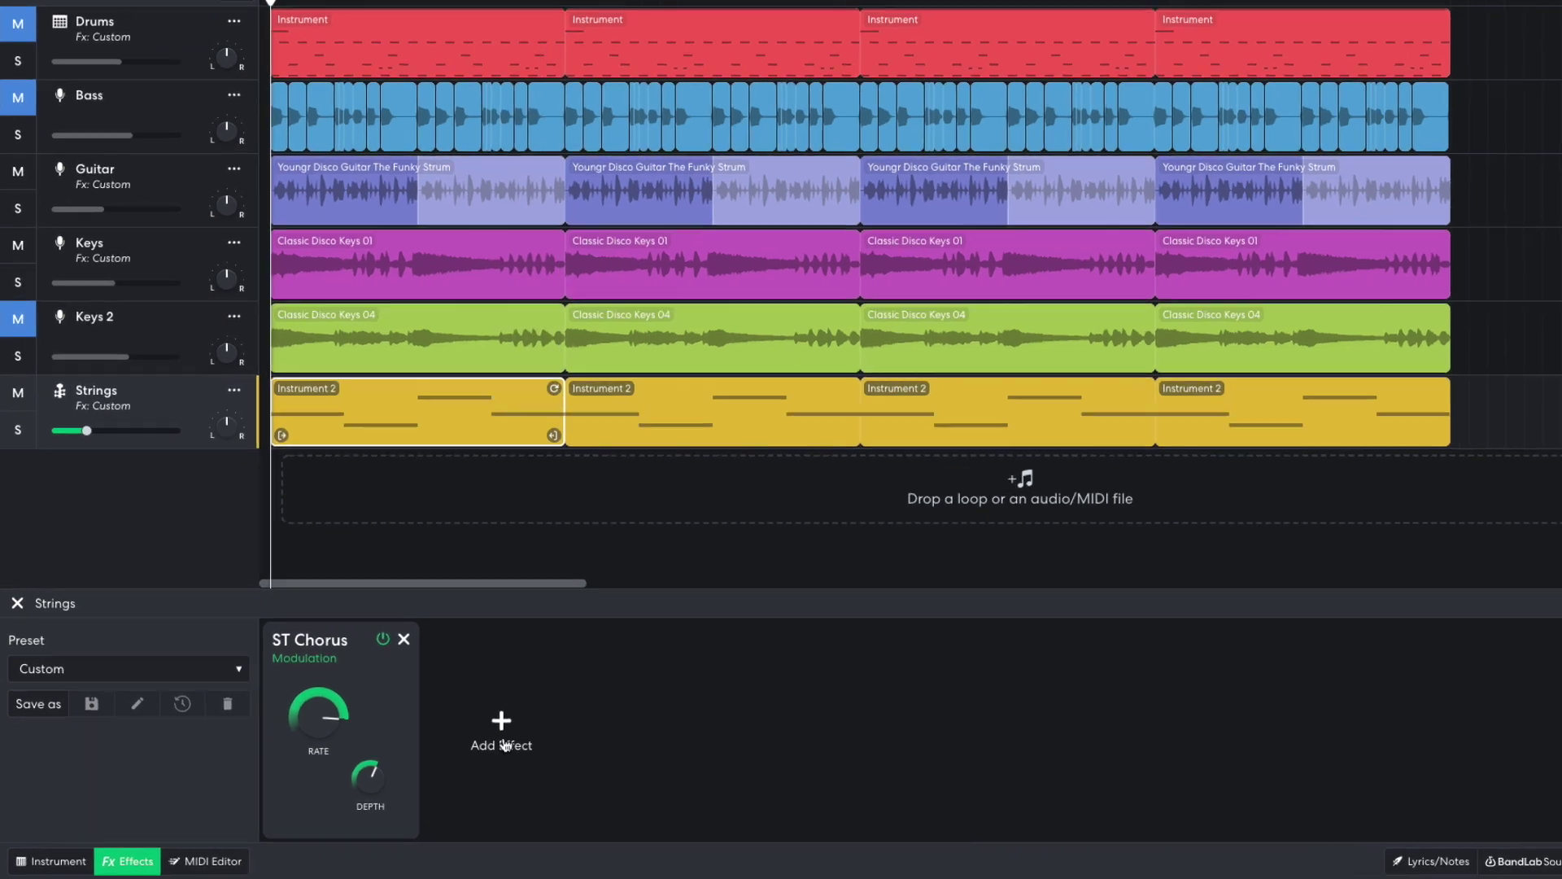
- Add Studio Reverb to the Strings track and play back to hear it
click(443, 742)
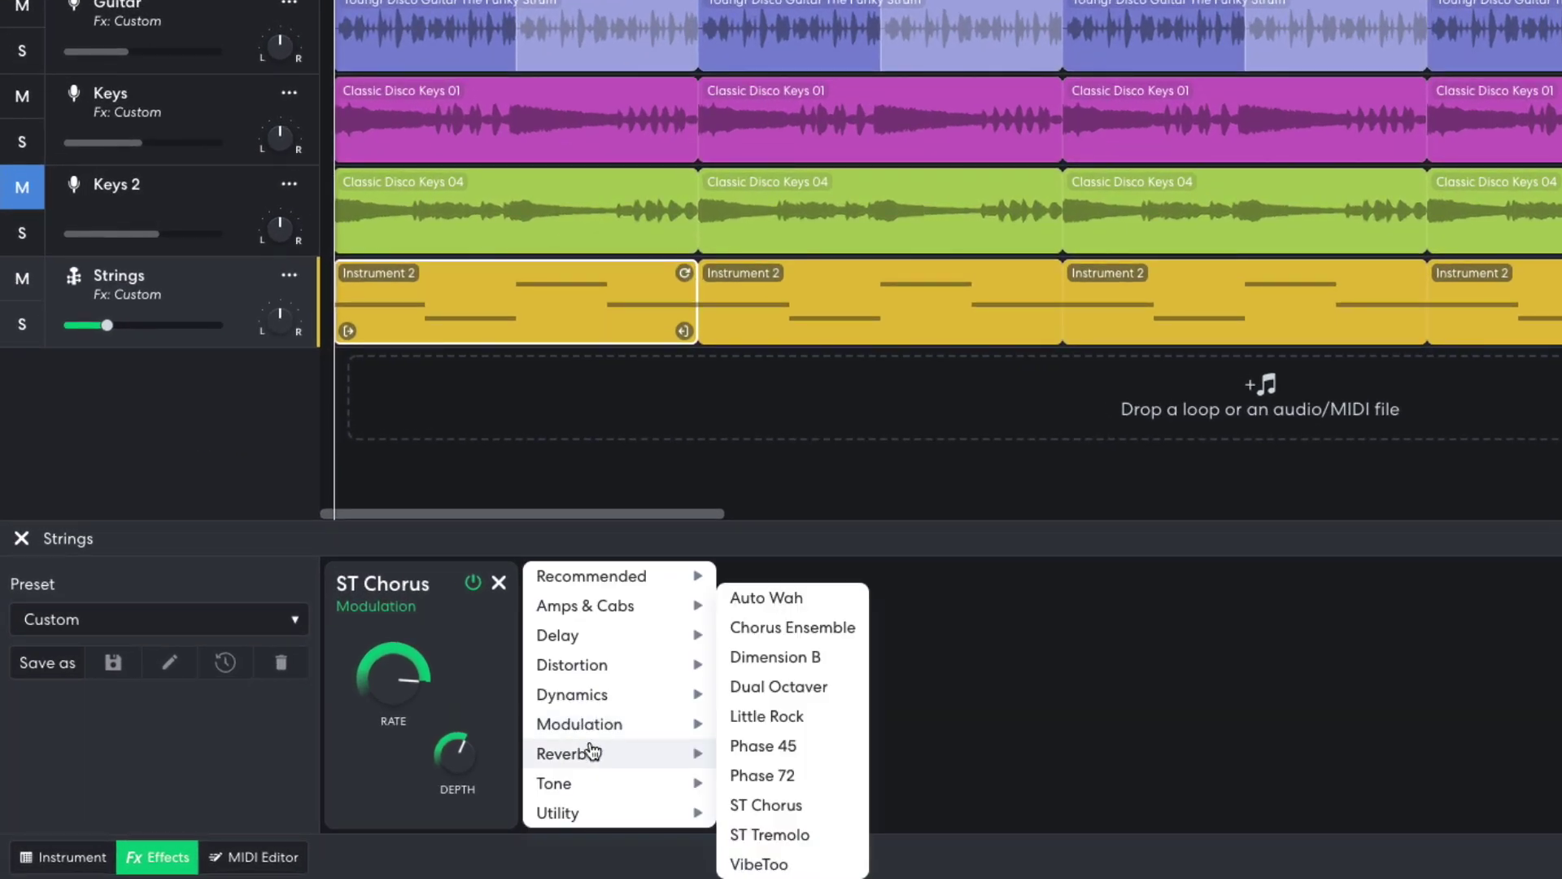
mouse_move(424, 789)
click(777, 811)
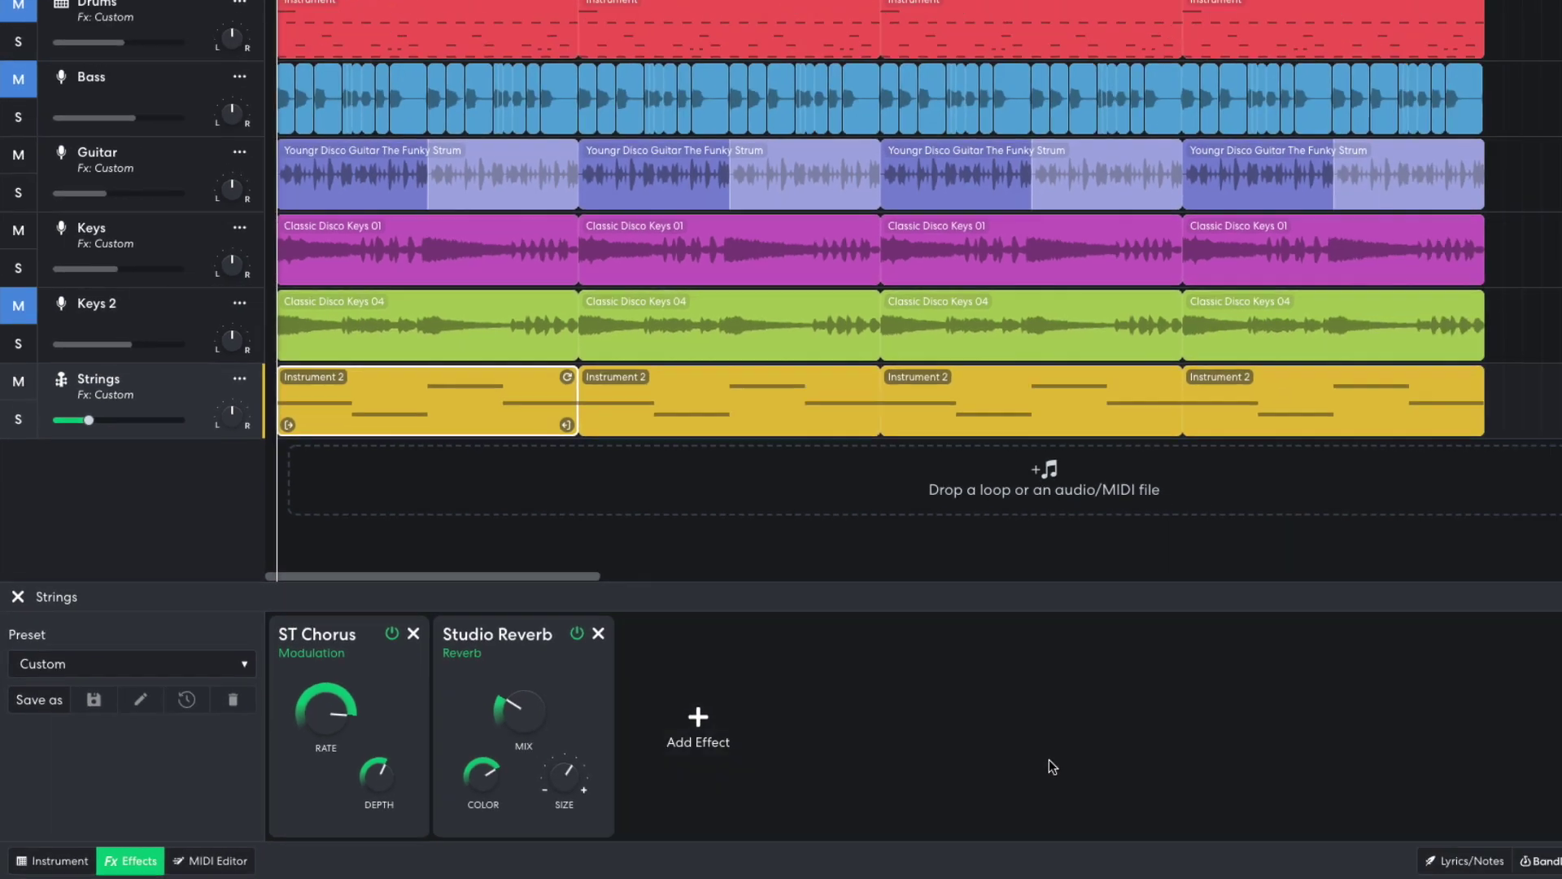
key(space)
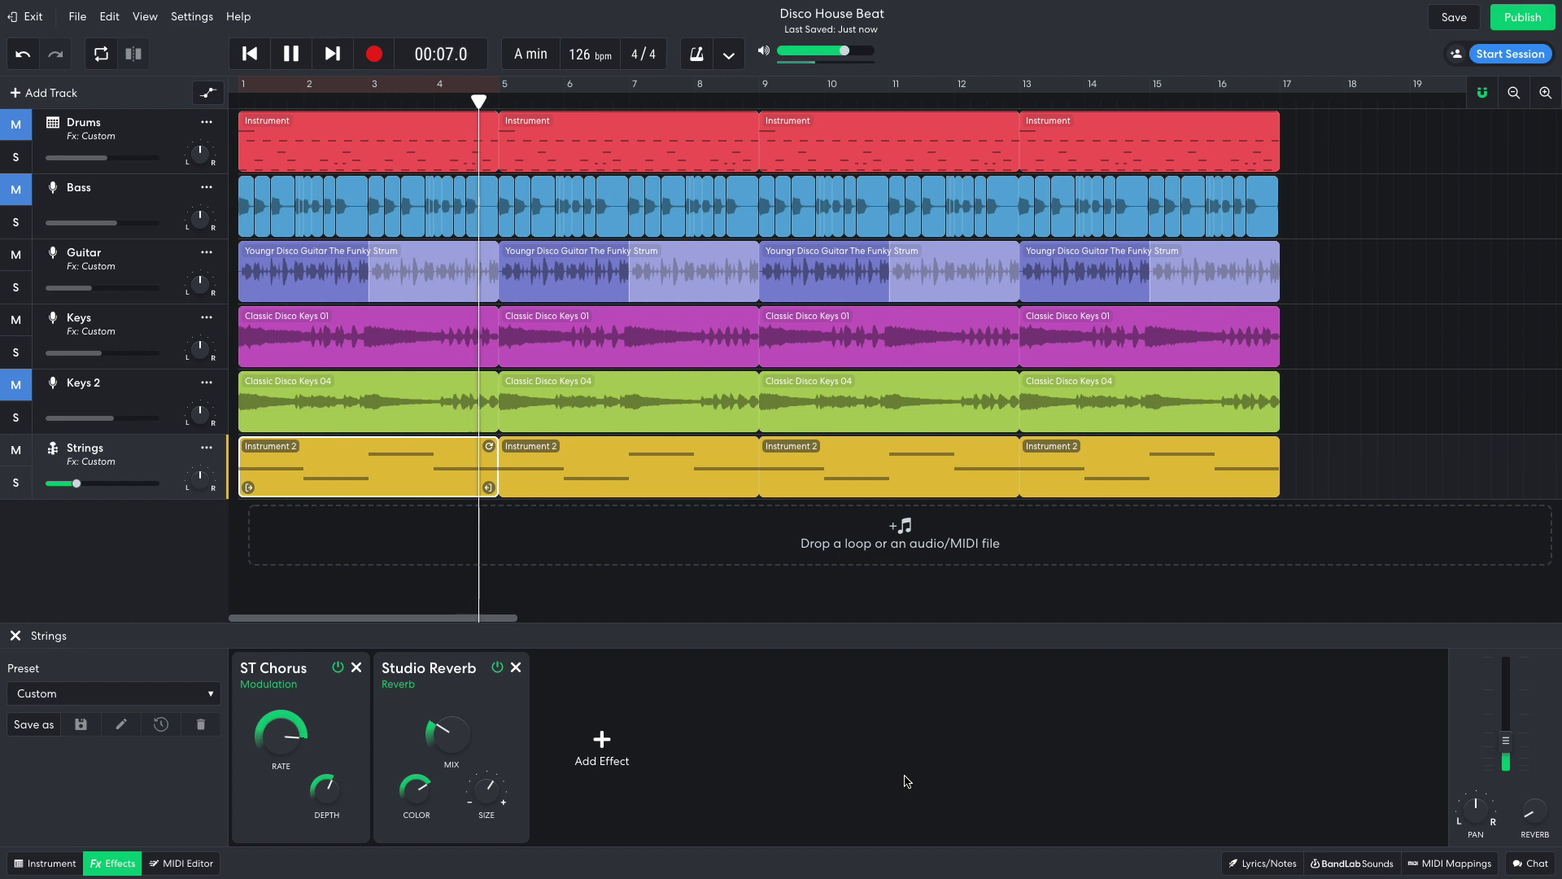
key(space)
- Return to the song start, clear the Strings effects view, and create a new instrument track
key(Return)
key(ctrl+z)
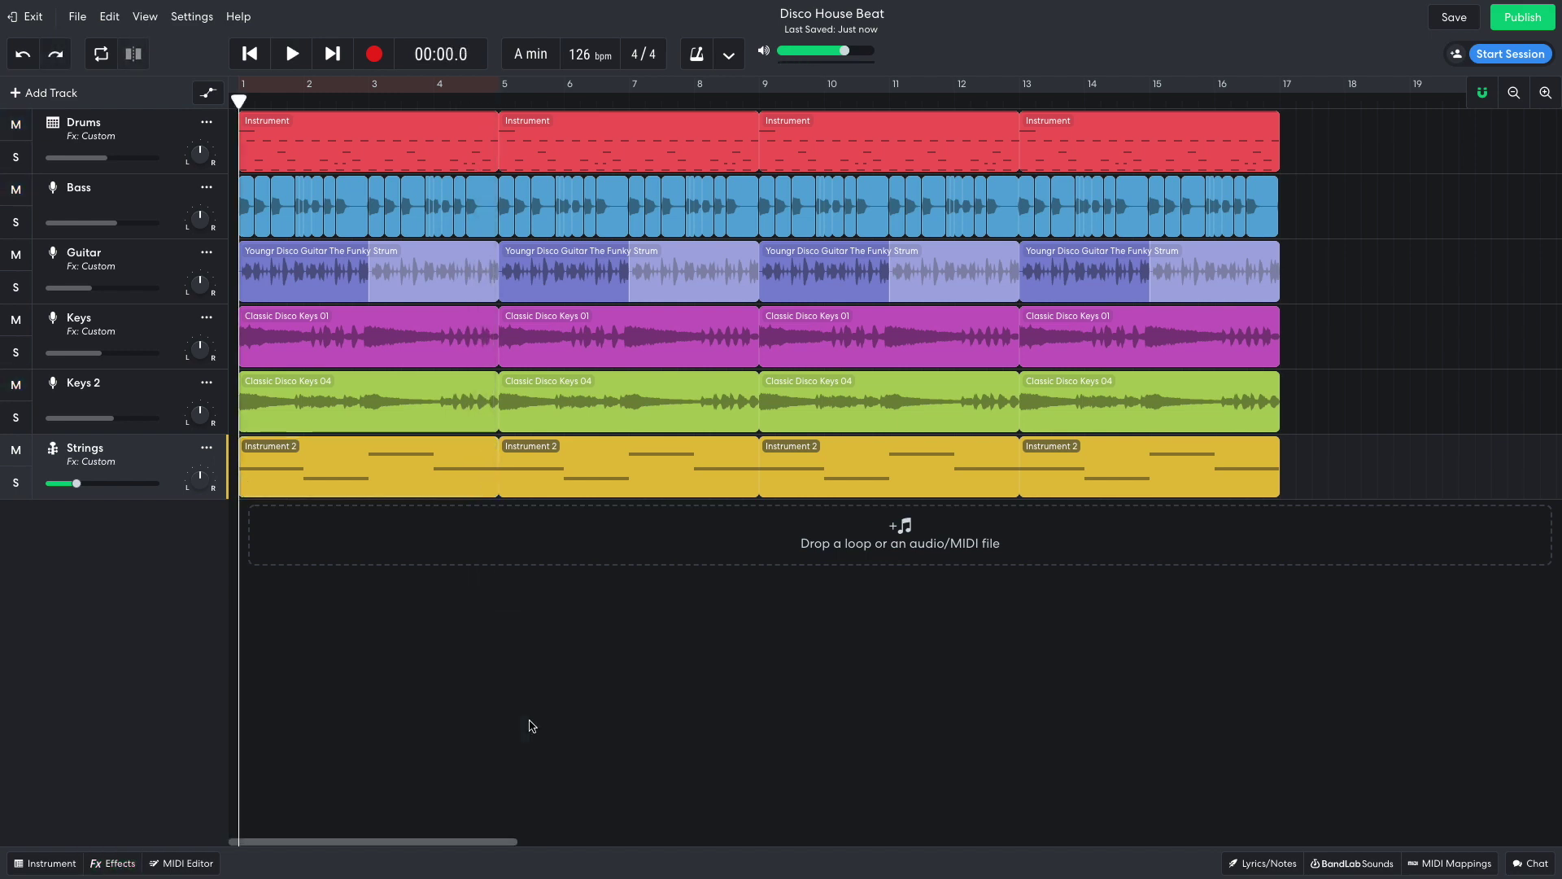
click(59, 94)
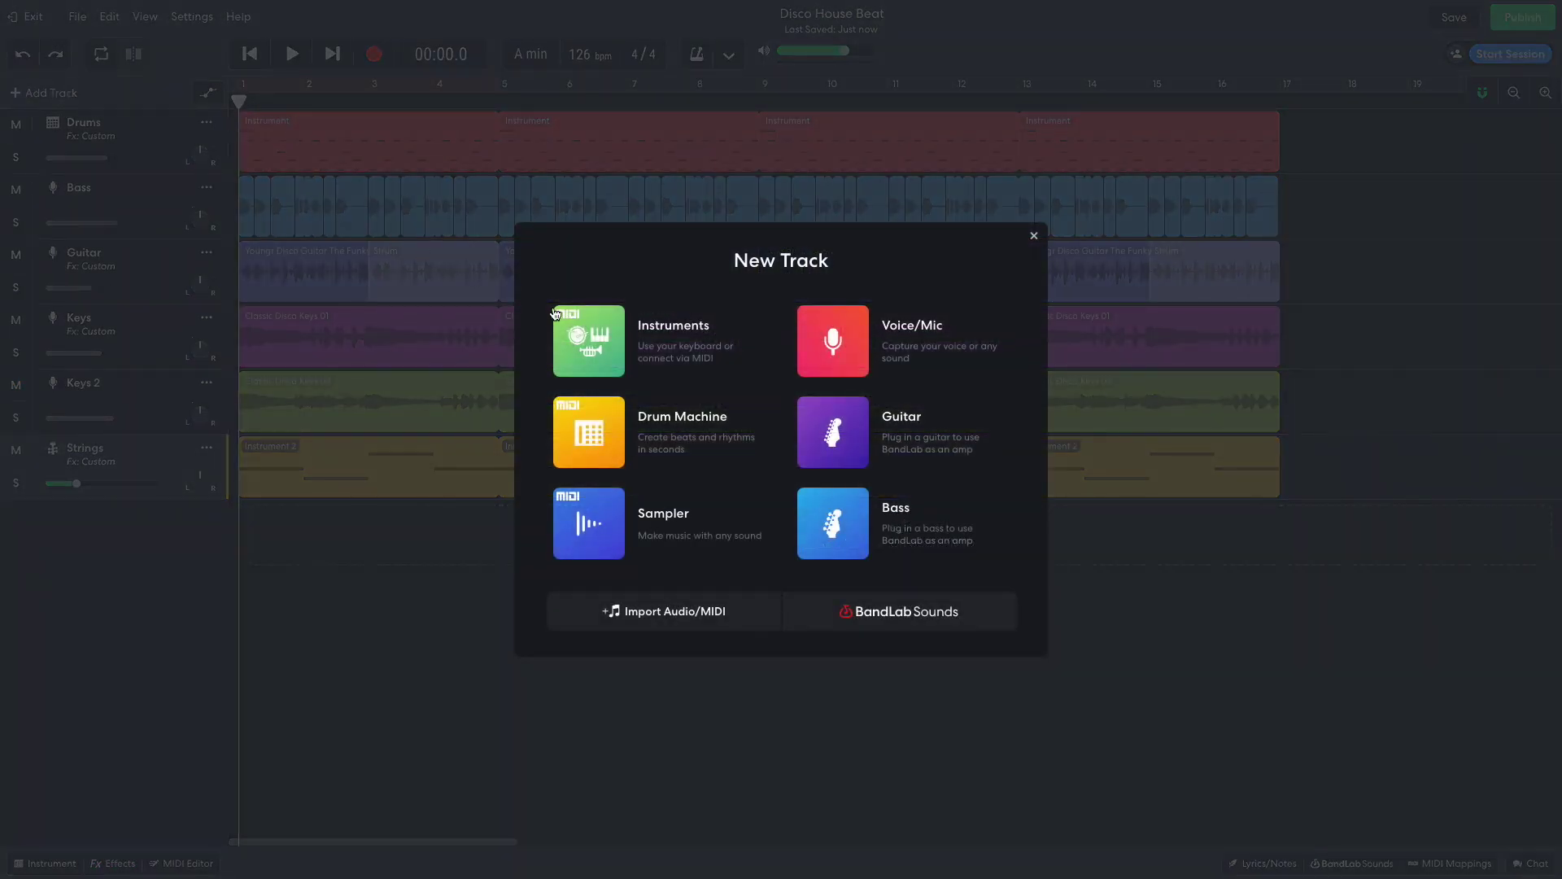
click(585, 332)
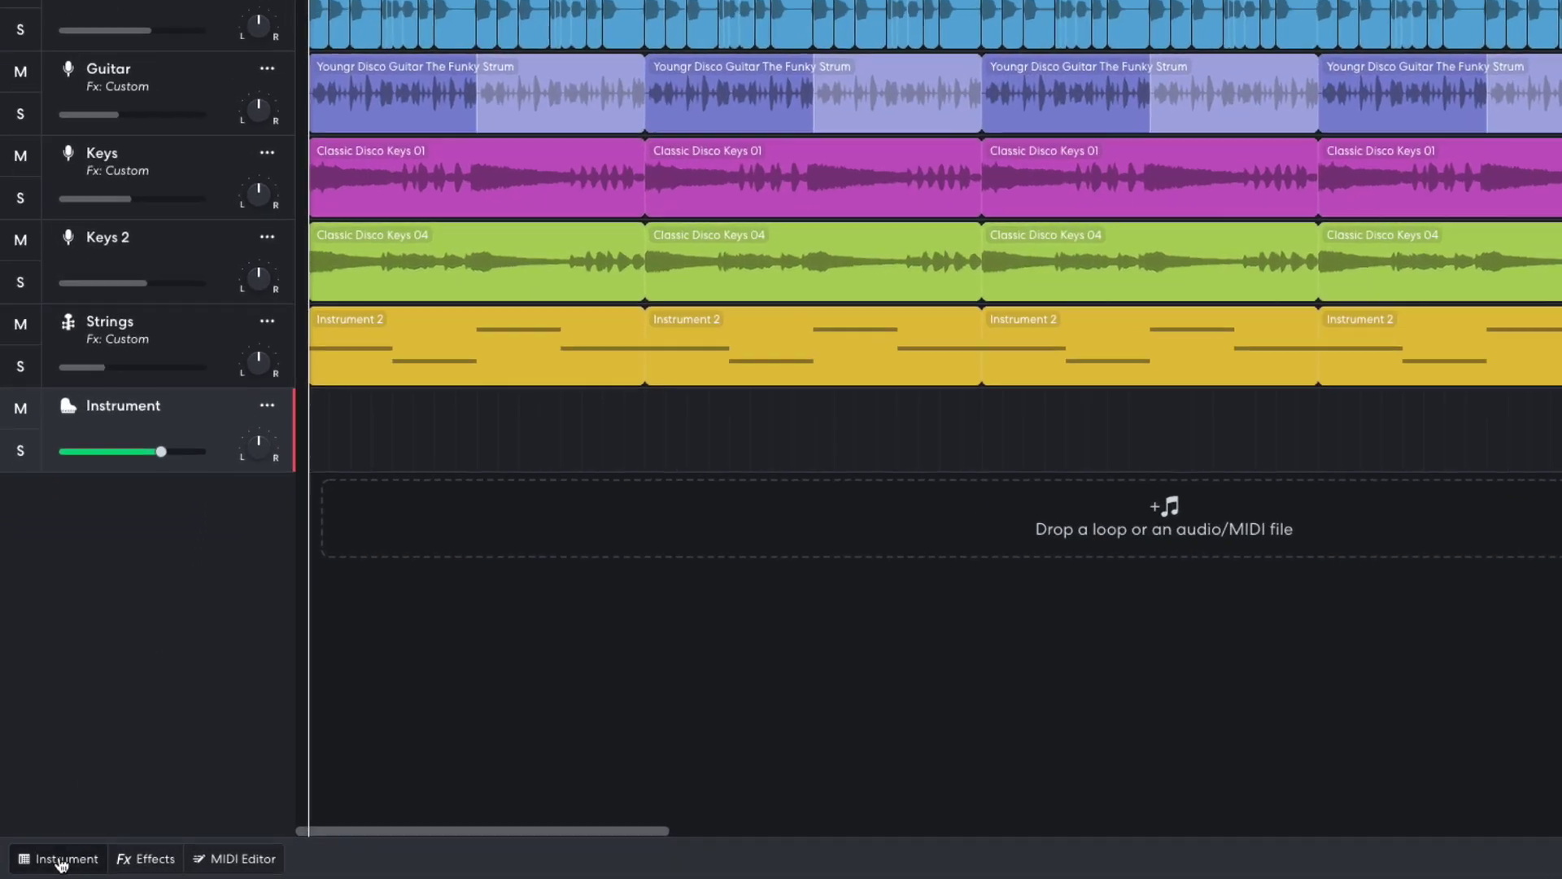
- Load the 909 Kit drum pads on the new track and play its fill pattern from bar 13
click(40, 863)
click(105, 682)
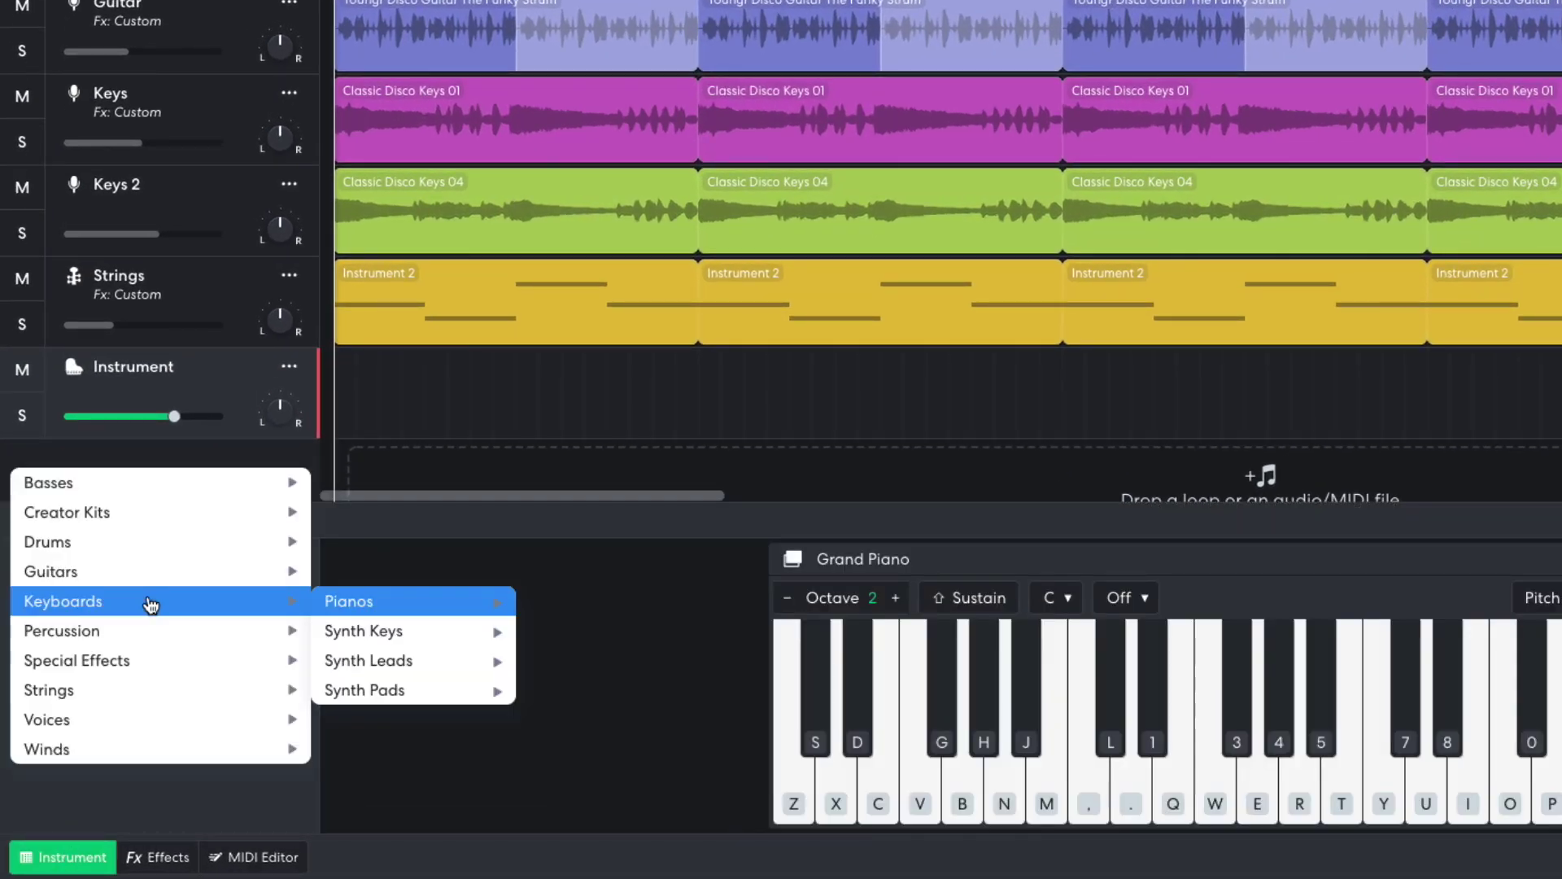
mouse_move(192, 554)
mouse_move(377, 574)
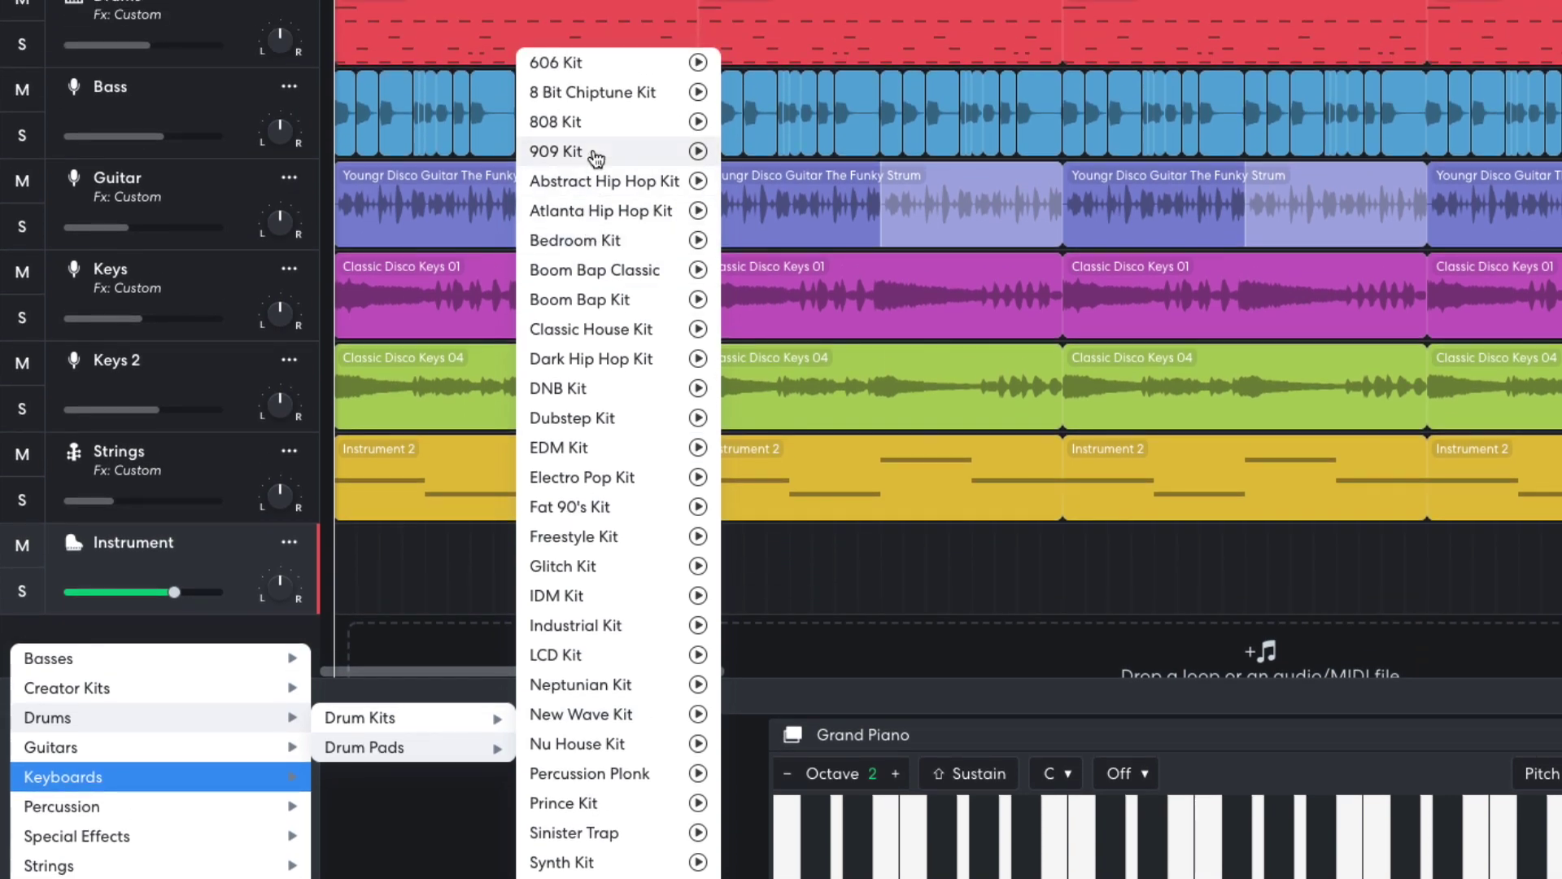
click(596, 154)
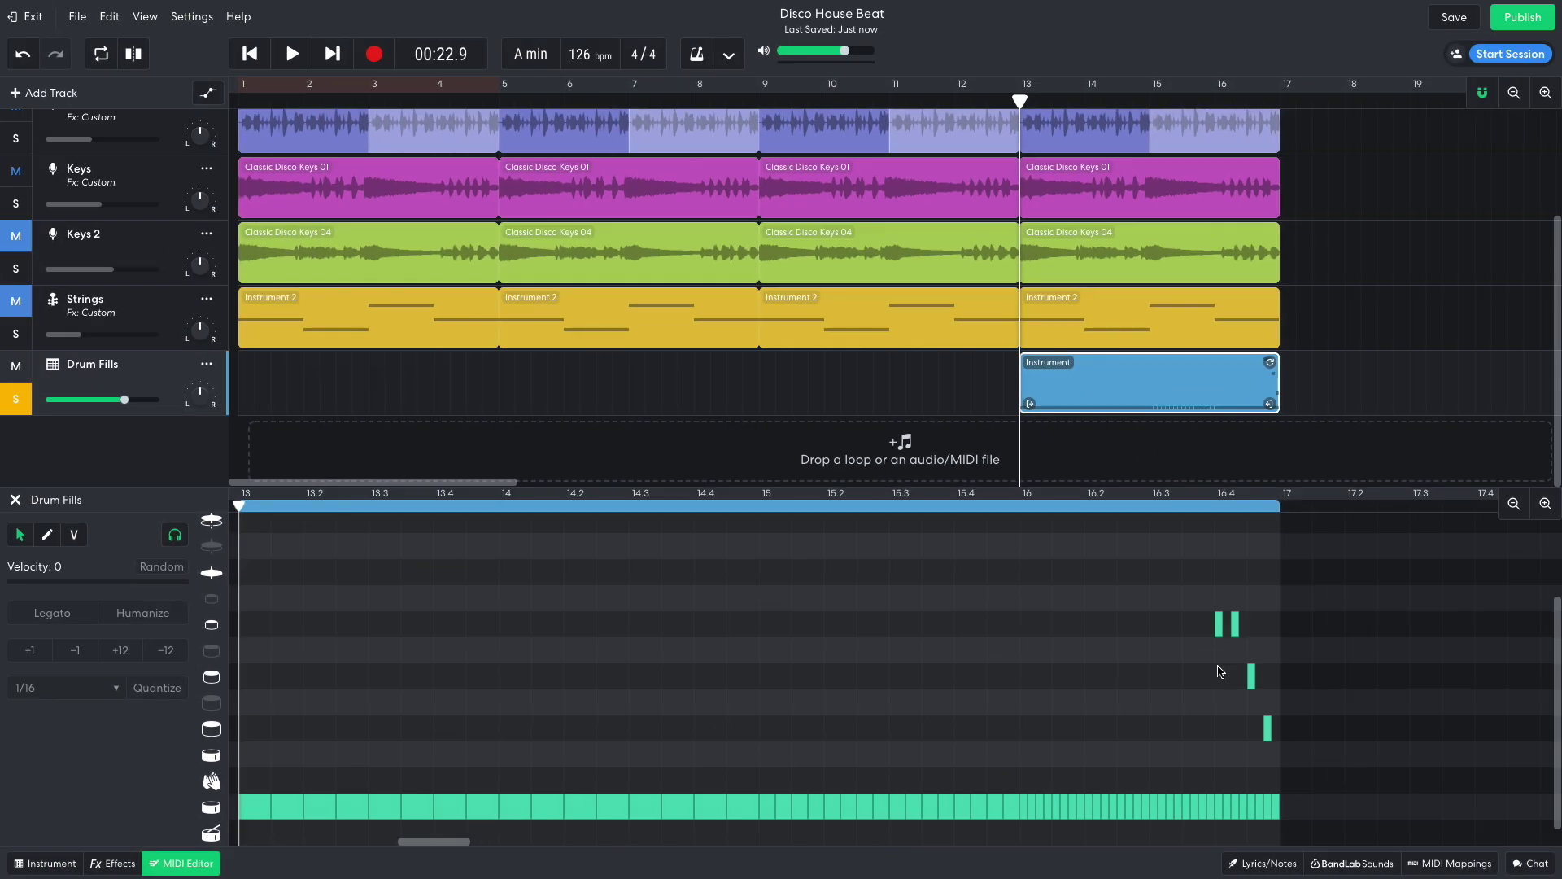
key(space)
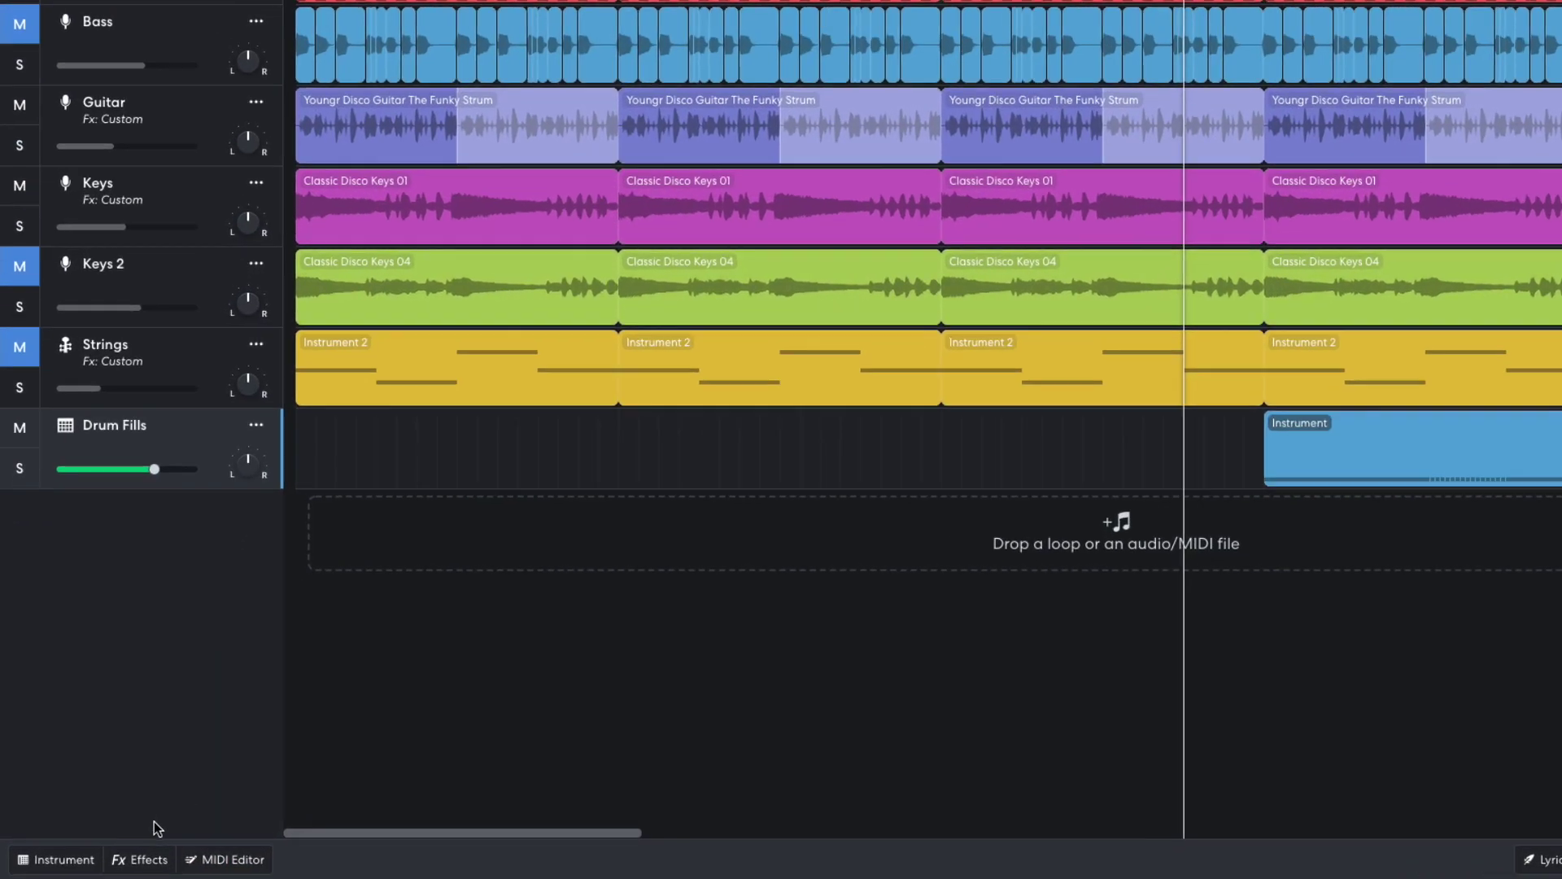
- Add a Utility Gain effect to the Drum Fills track
click(113, 862)
click(413, 701)
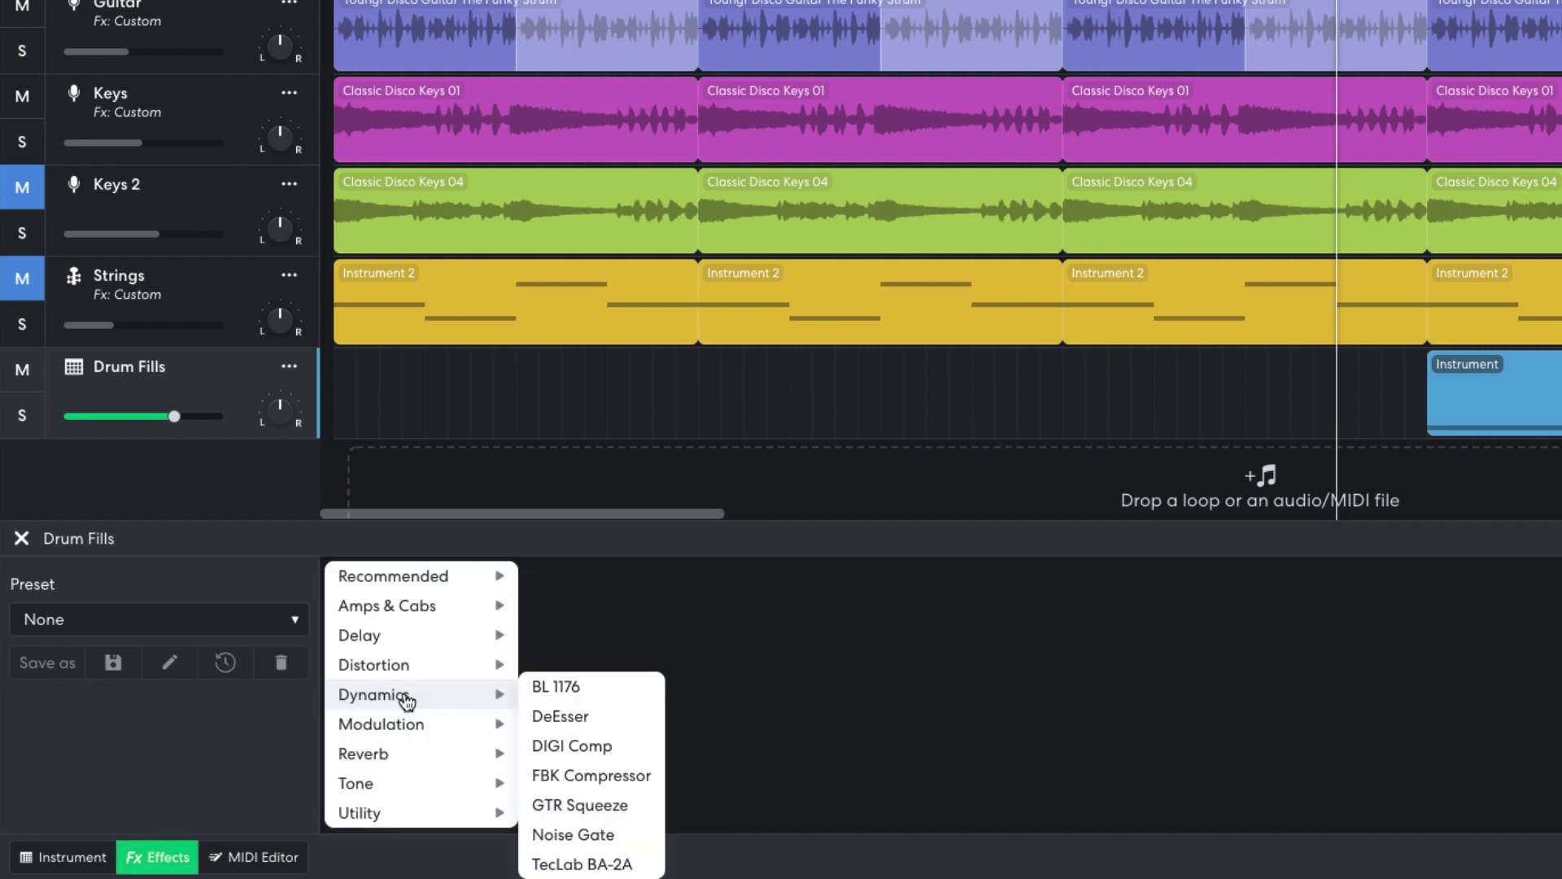
mouse_move(402, 820)
click(547, 840)
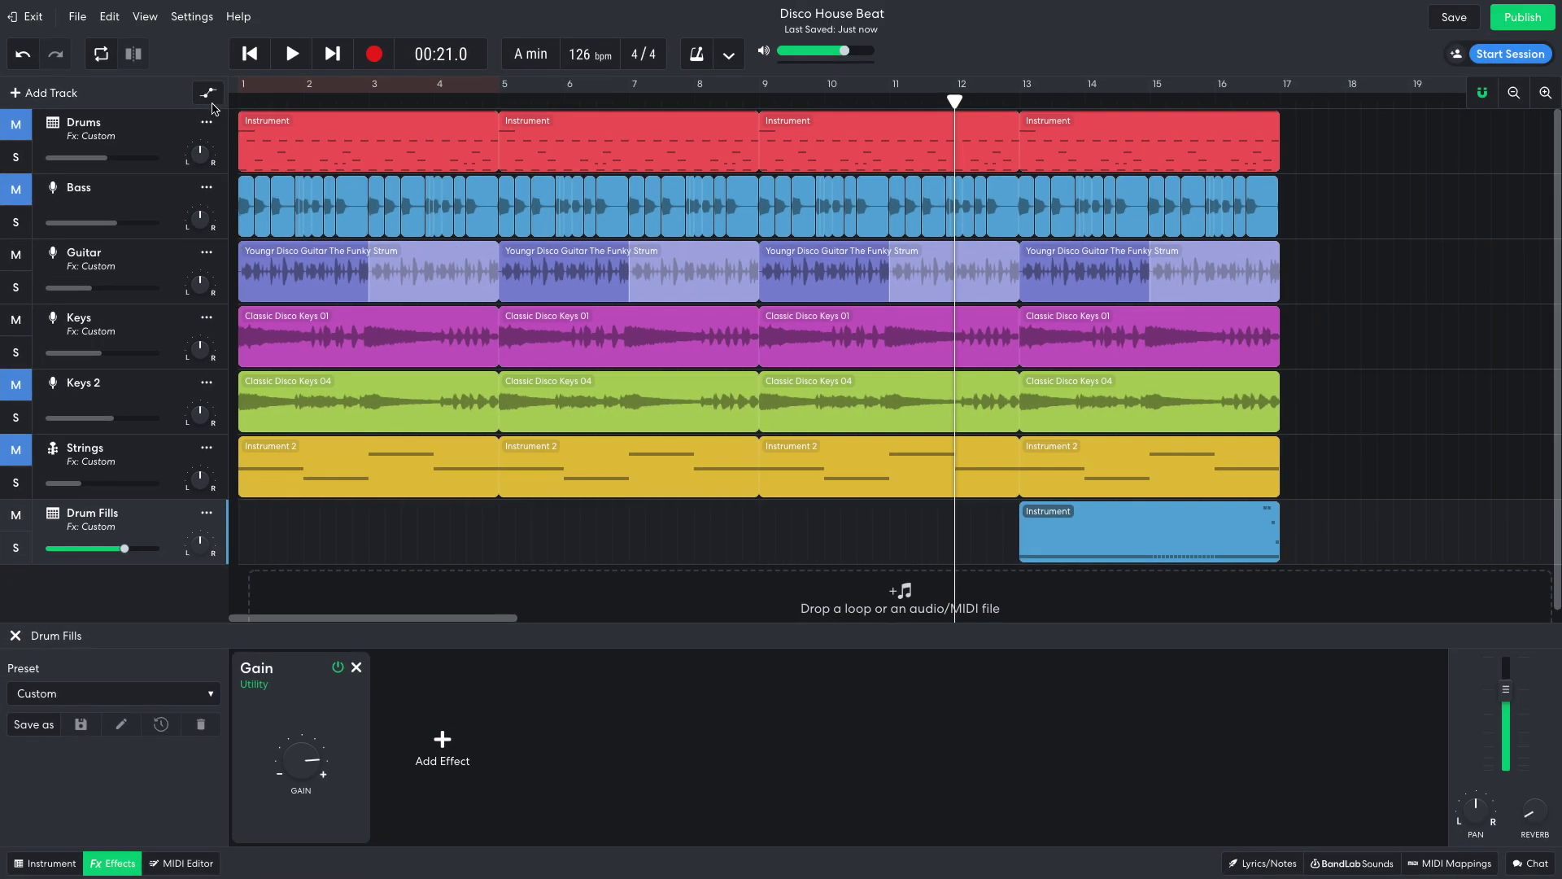
- Automate Drum Fills Gain to rise from about -7.8 dB to 0 dB across the fill clip
click(208, 93)
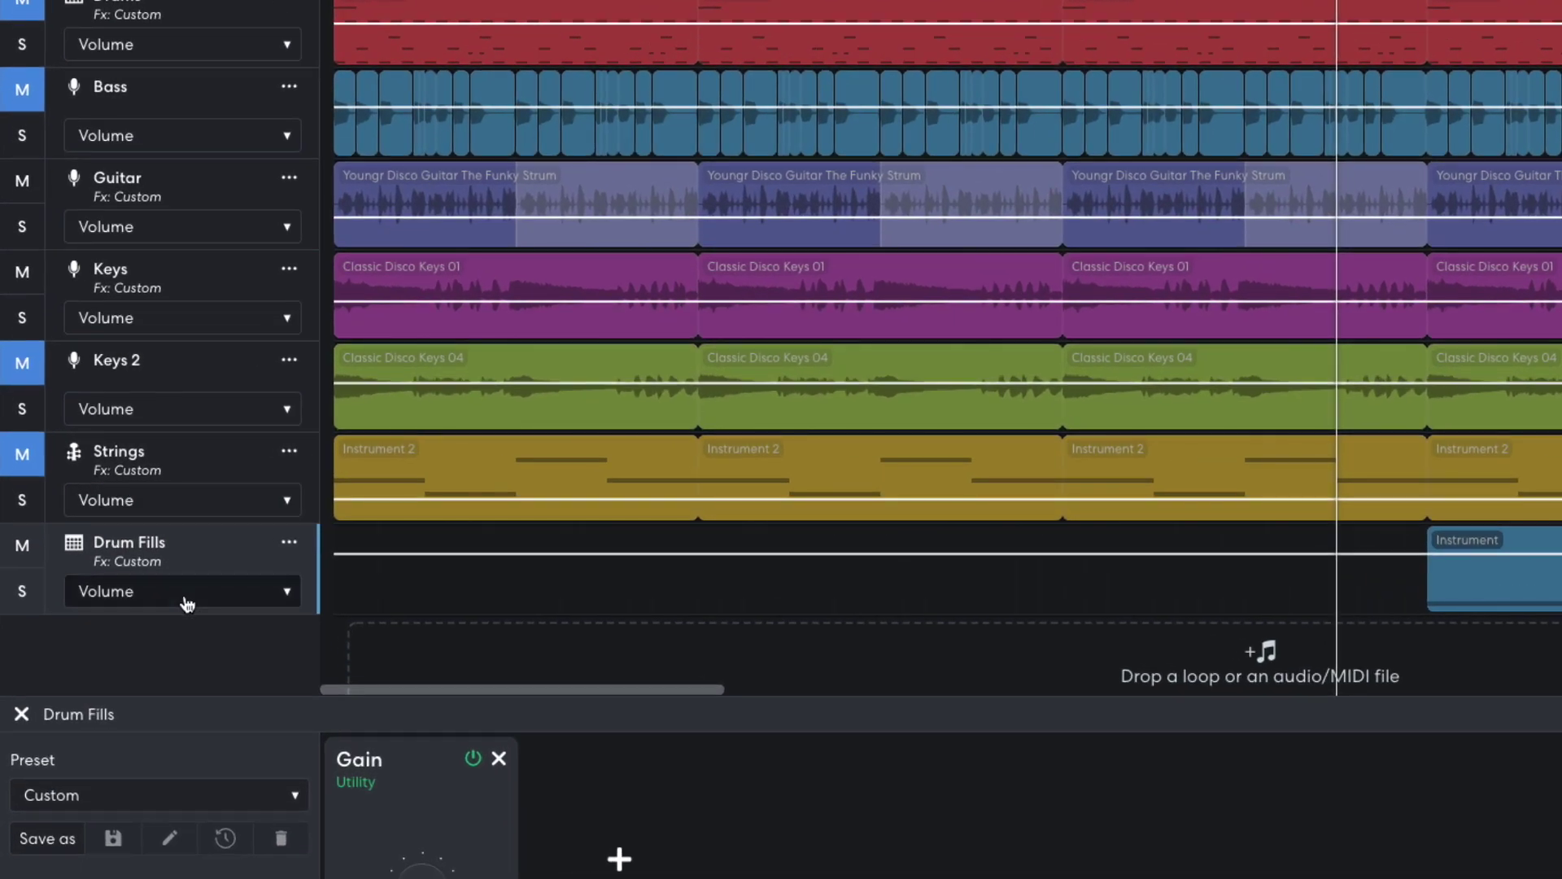
click(137, 549)
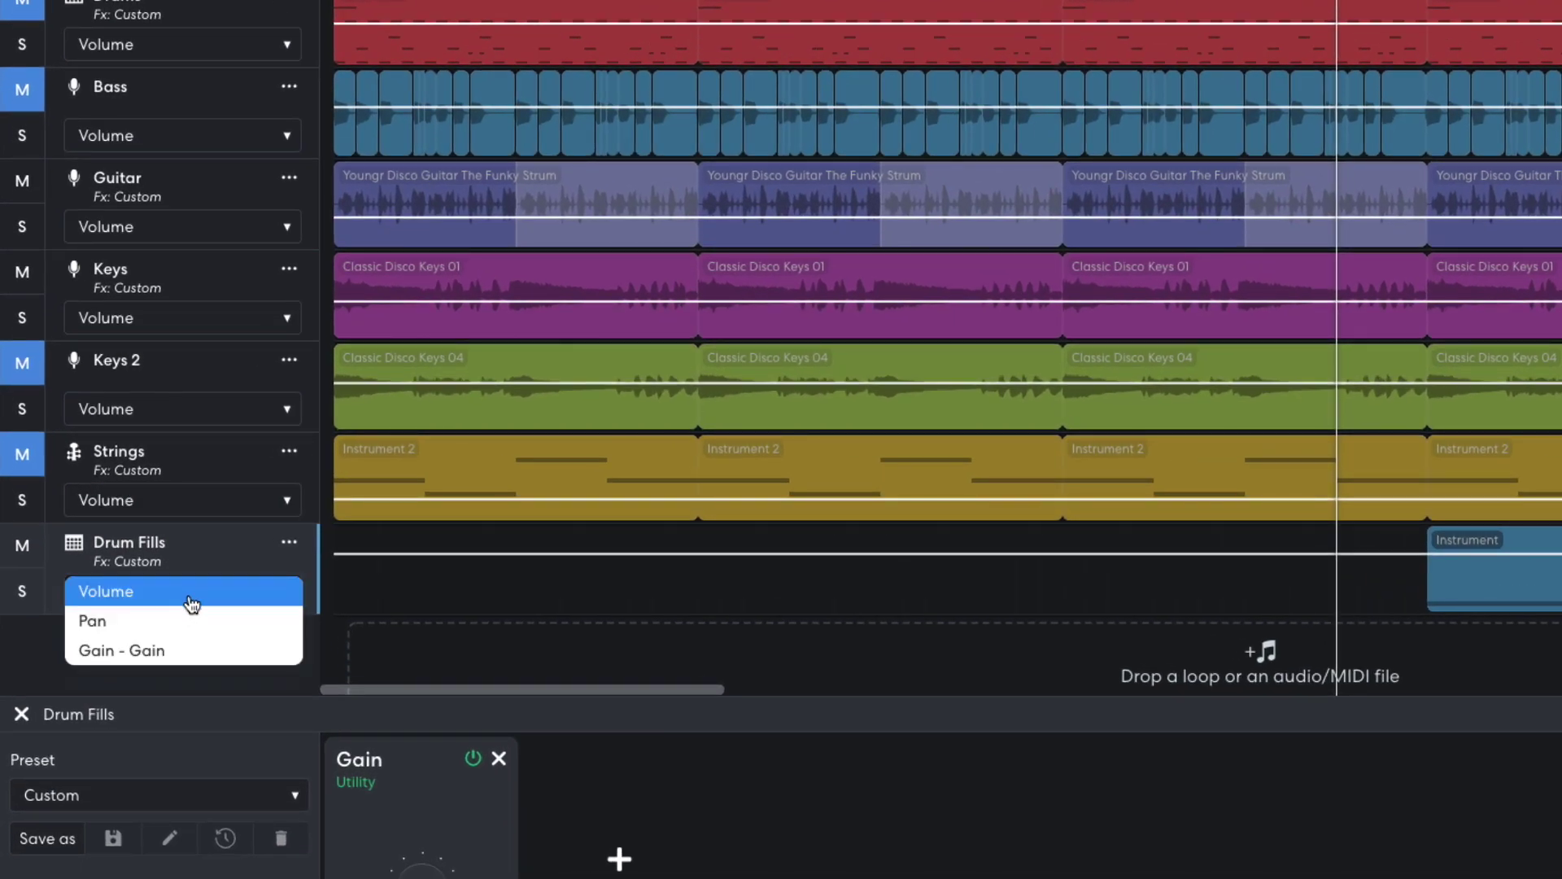
click(205, 651)
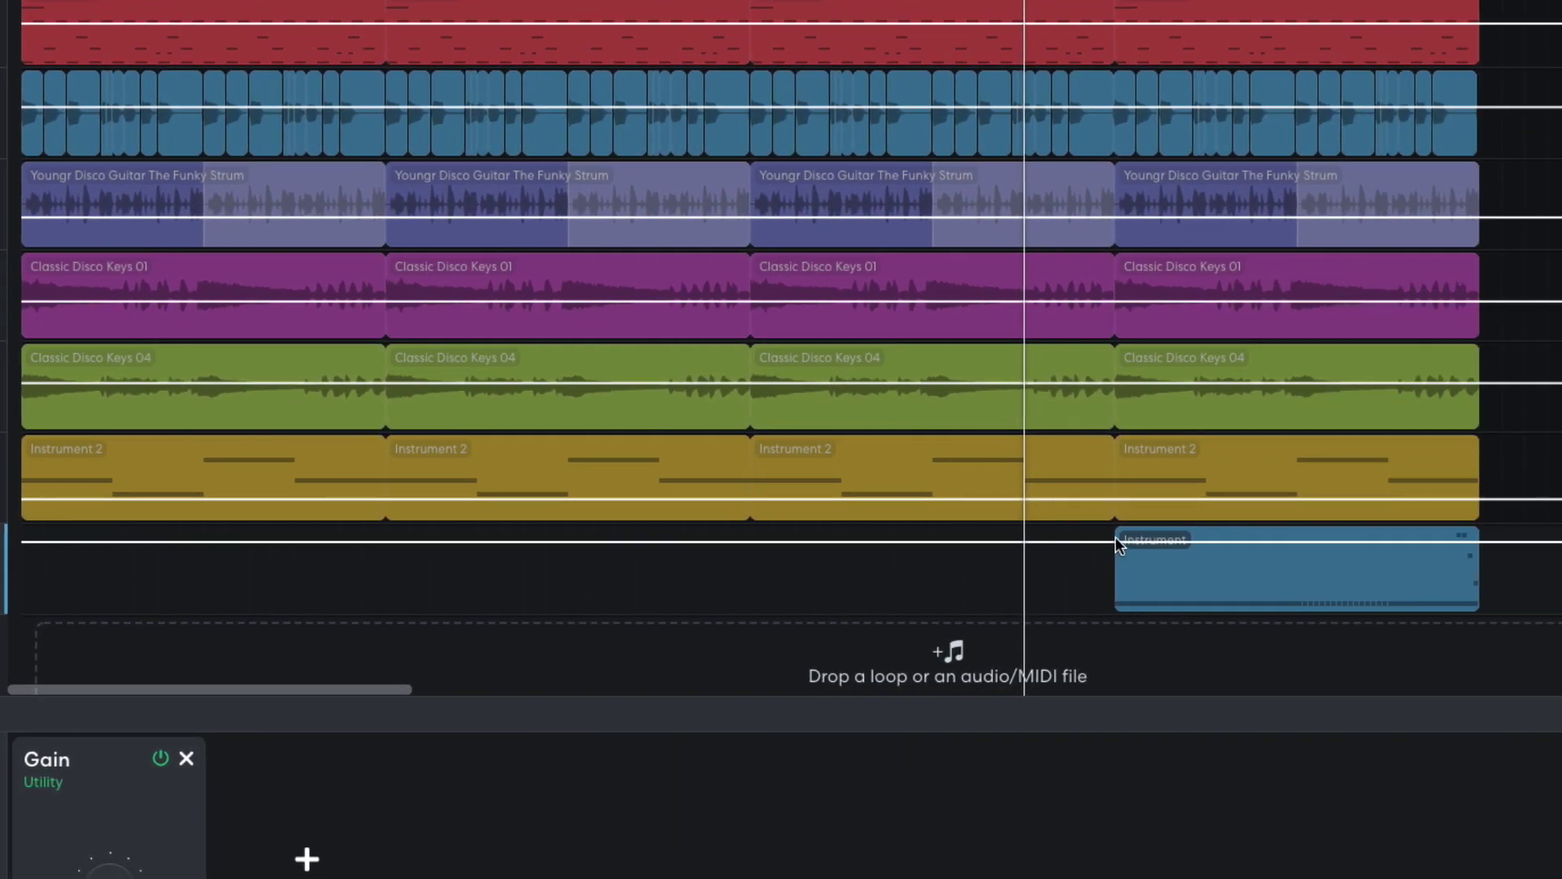
click(1115, 541)
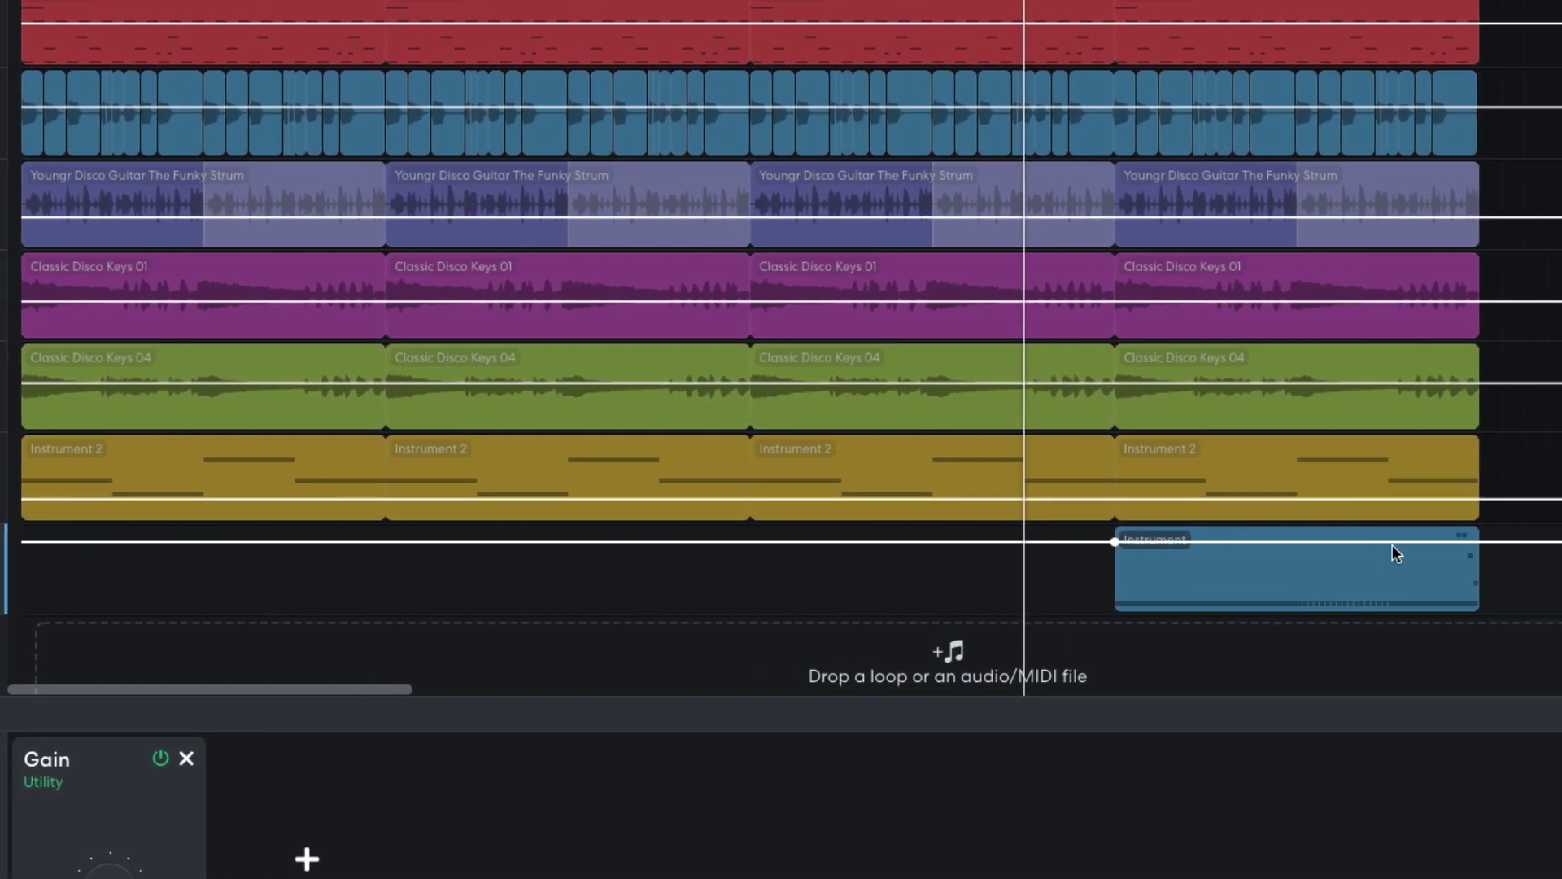
click(1479, 542)
drag(1479, 549, 1476, 542)
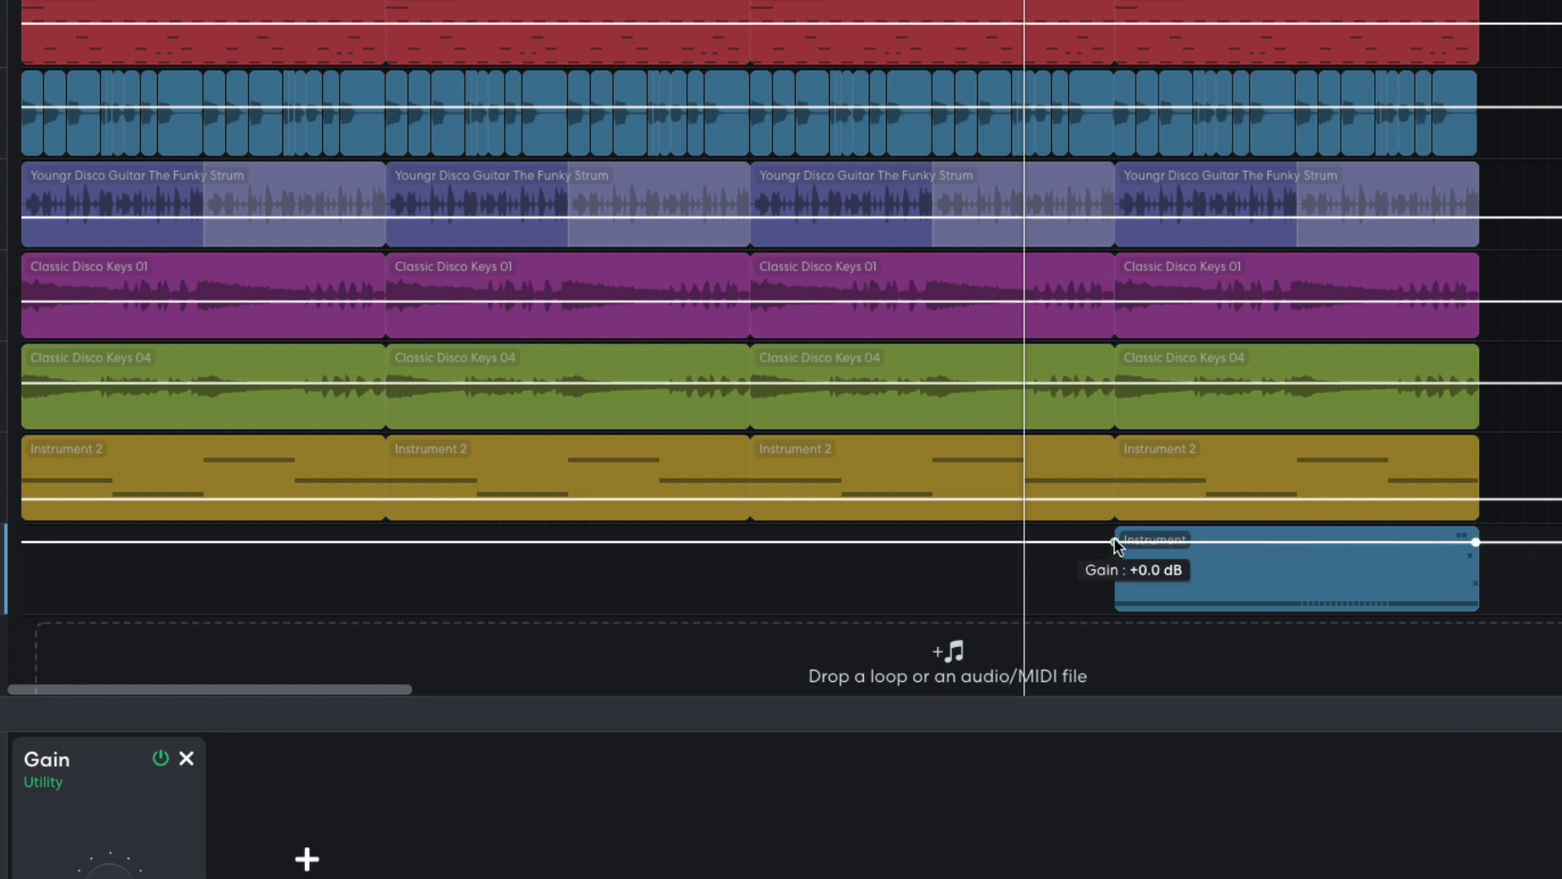
drag(1114, 543, 1116, 557)
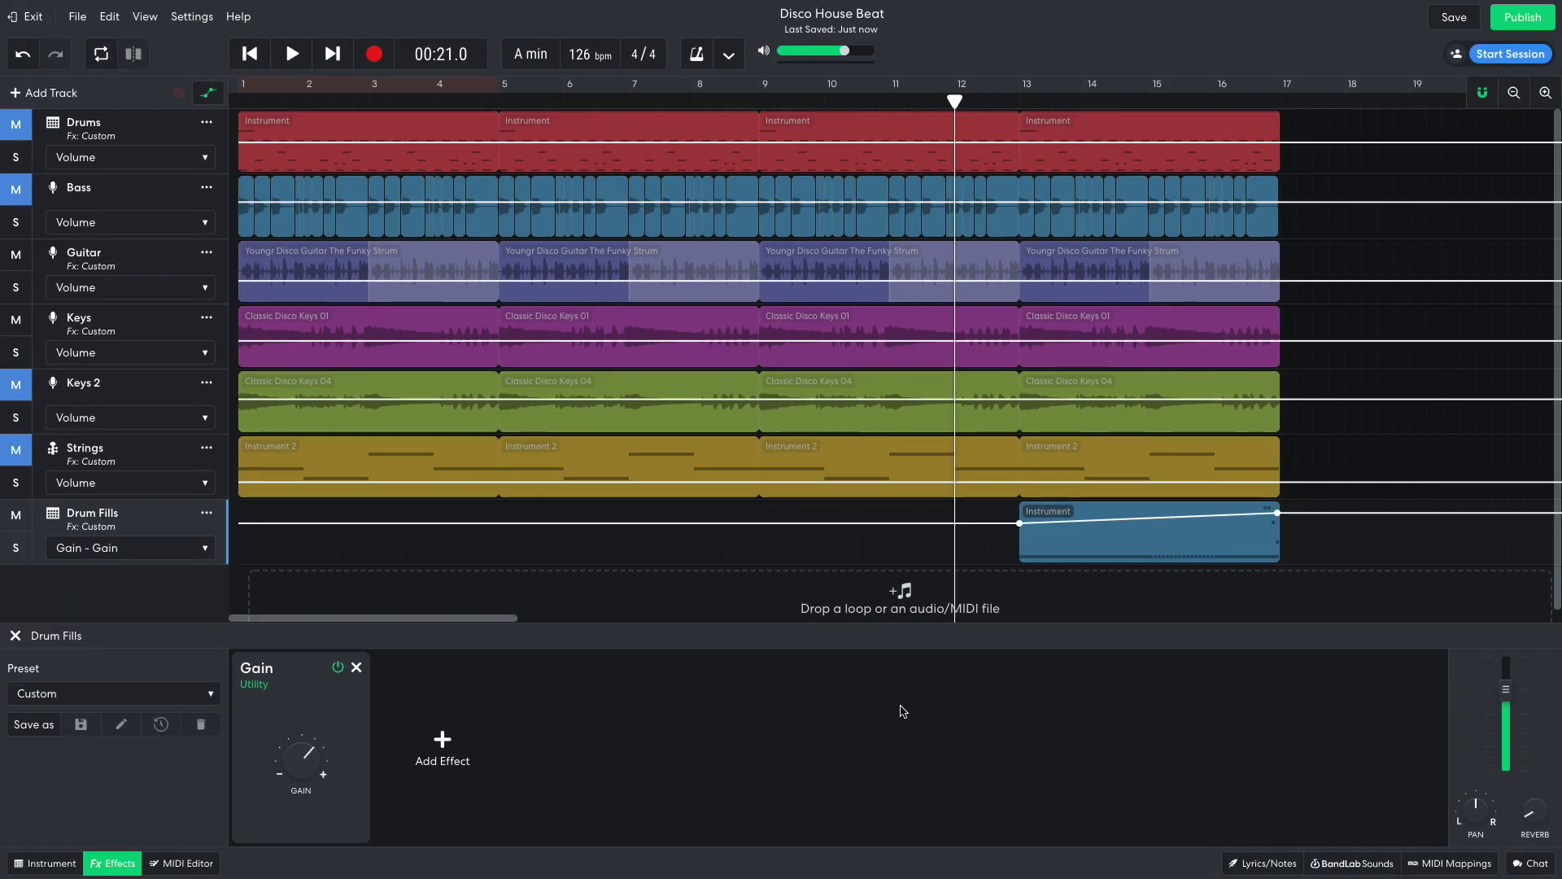
- Hide the automation lanes and bring the Drum Fills volume down to about -5.8 dB
click(208, 92)
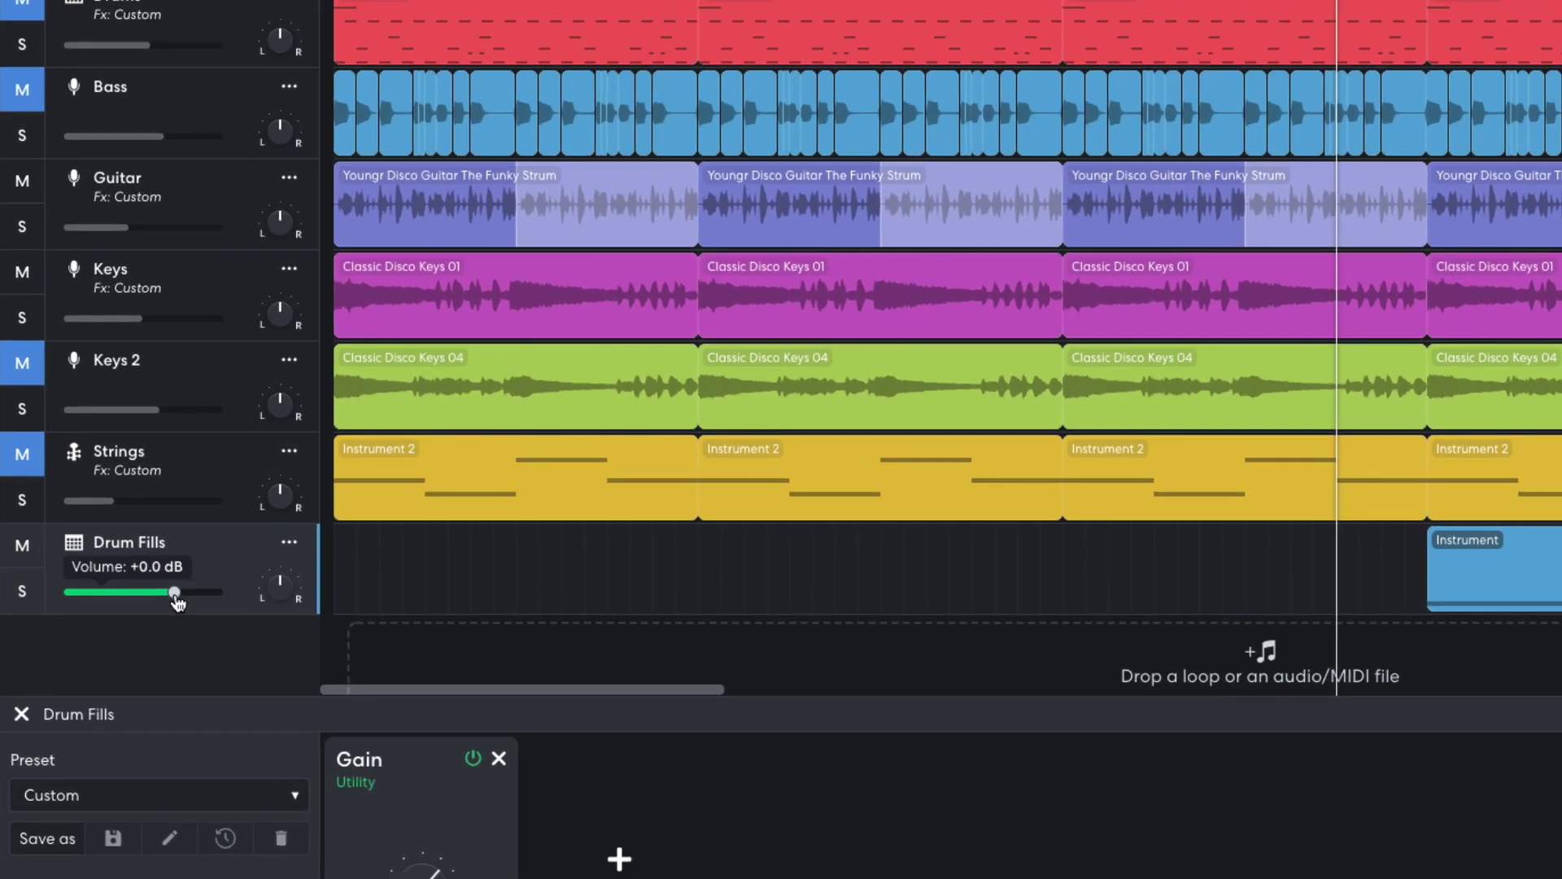
drag(176, 602, 171, 605)
drag(142, 598, 139, 598)
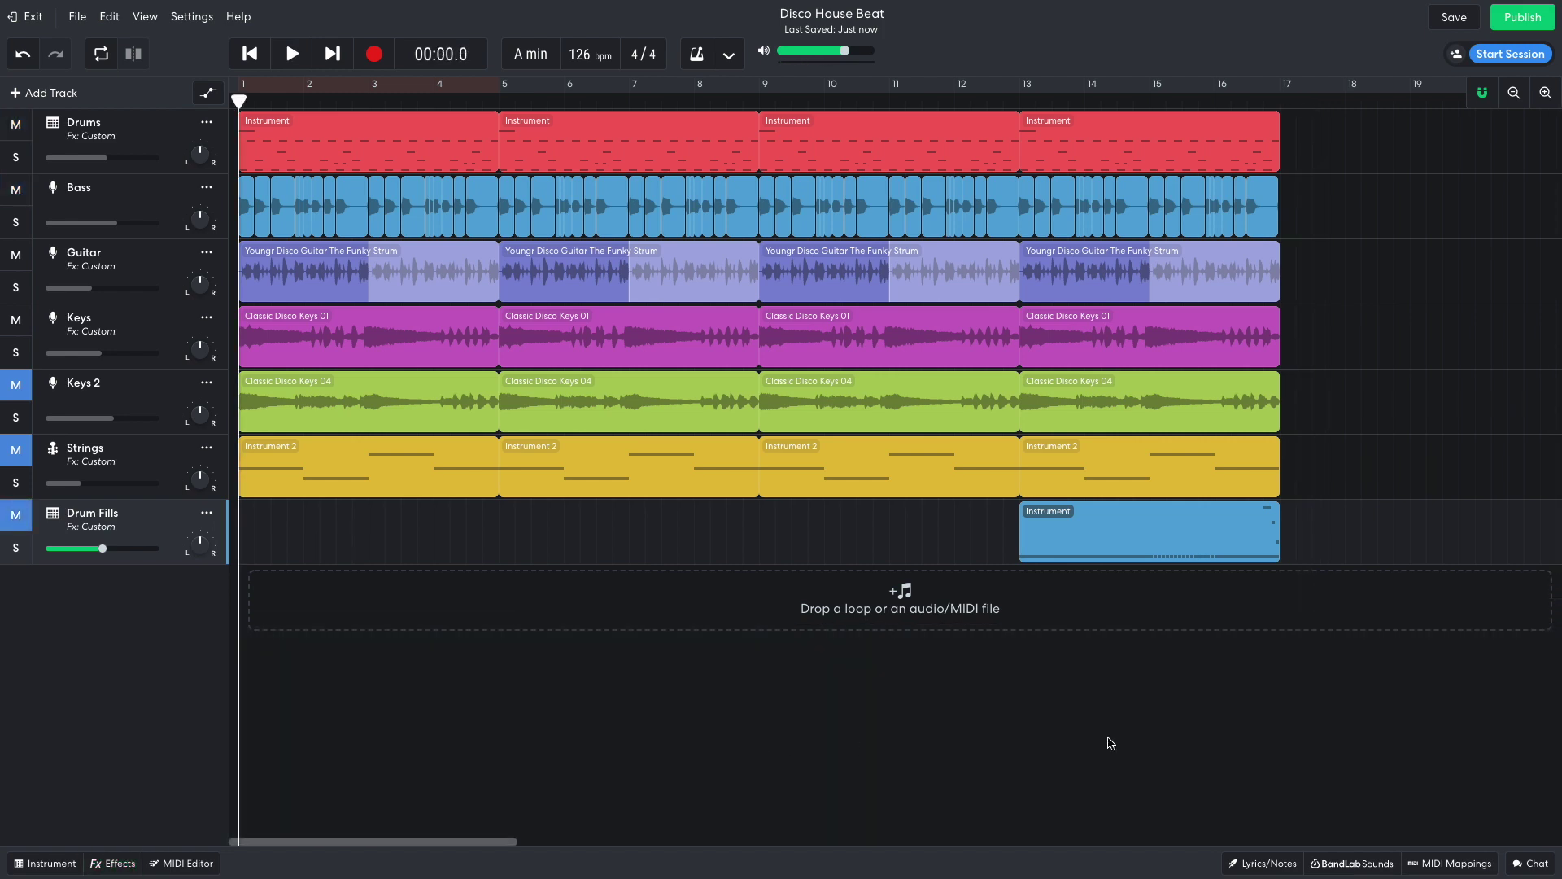
- Search the sound library for 'ris' and place the Speeding Riser loop on a new track at bar 13
click(1372, 865)
click(1372, 133)
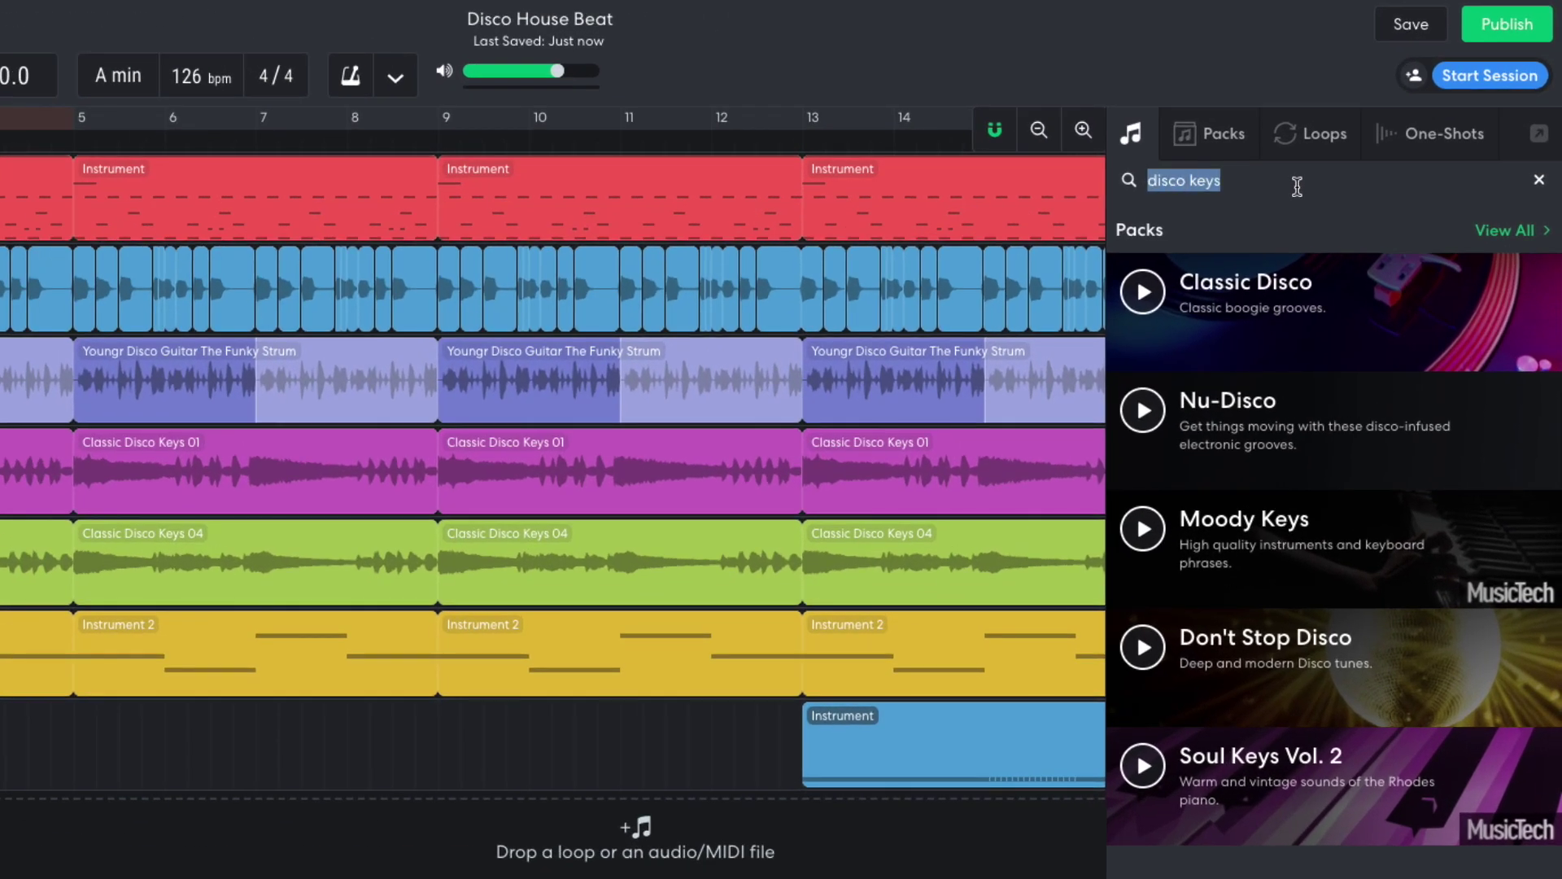
text(riser)
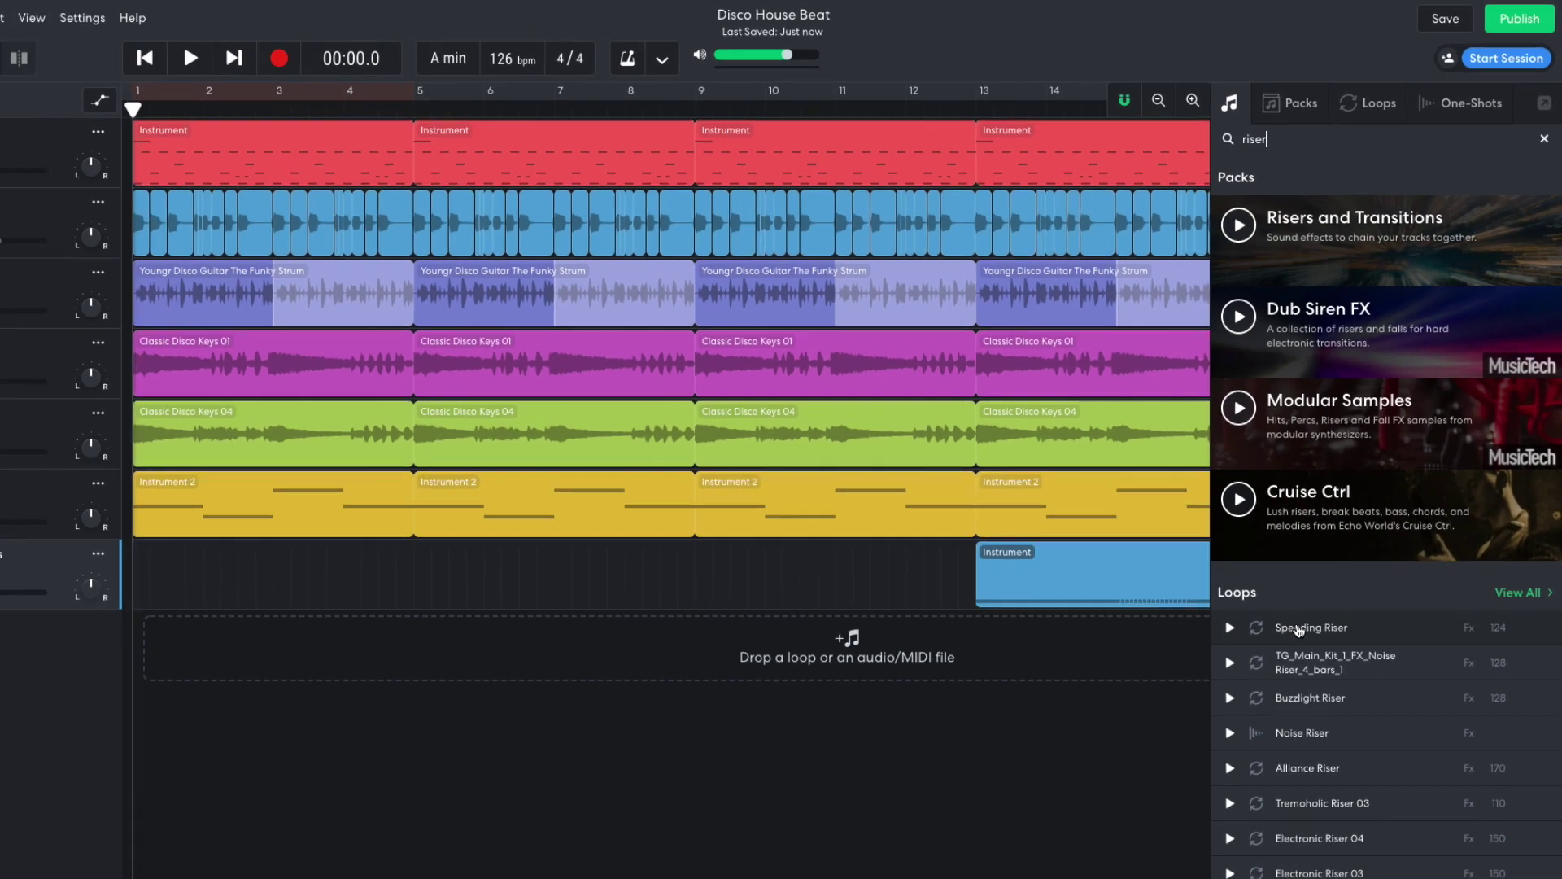
drag(1236, 813, 799, 843)
drag(1017, 603, 1017, 604)
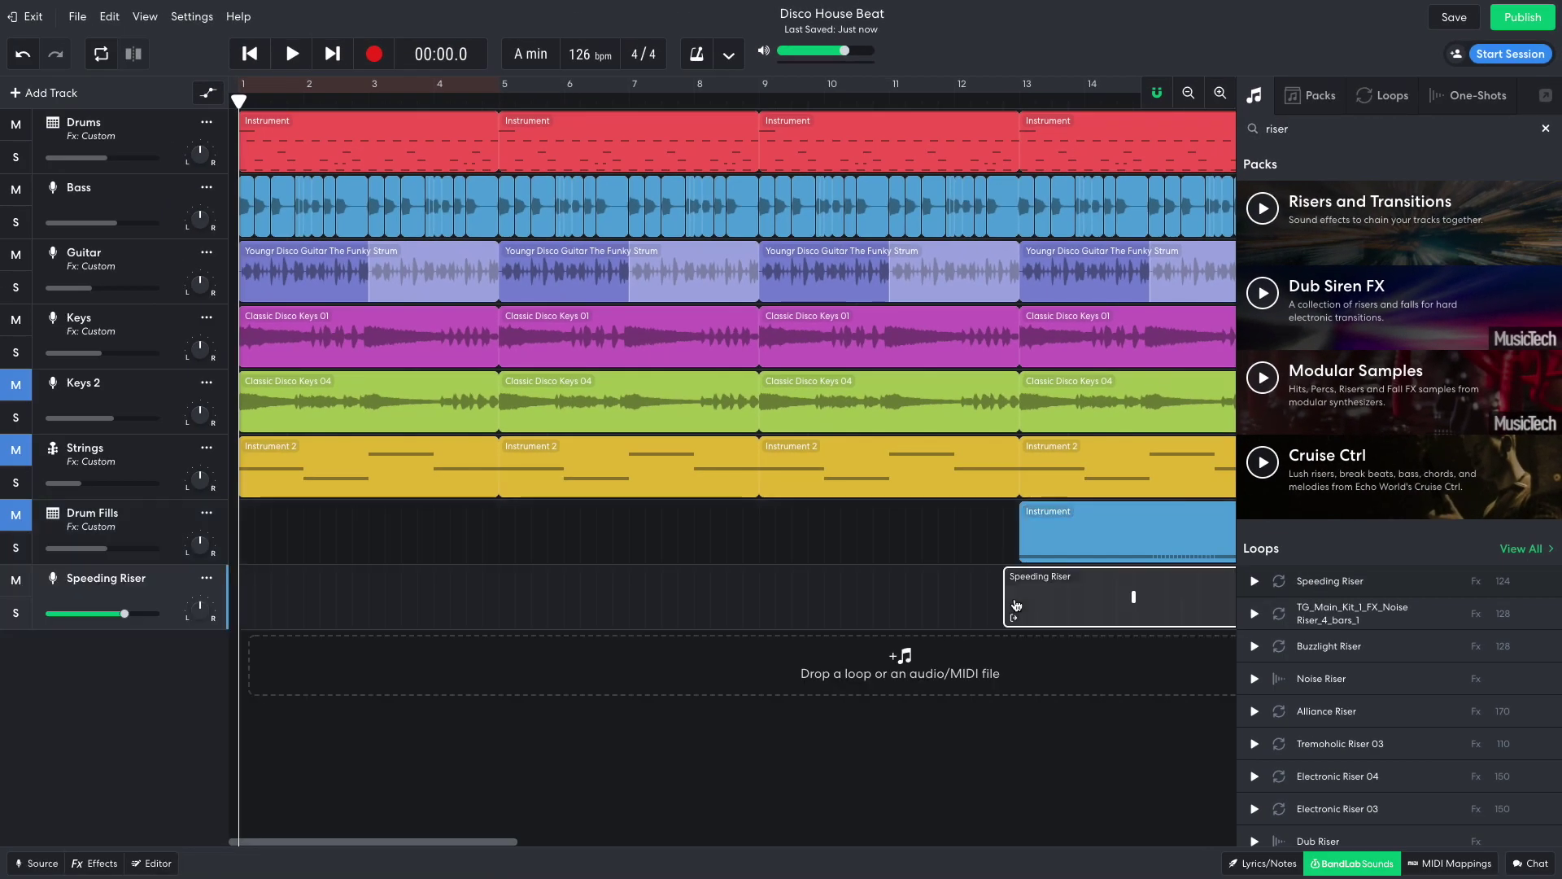
click(1336, 866)
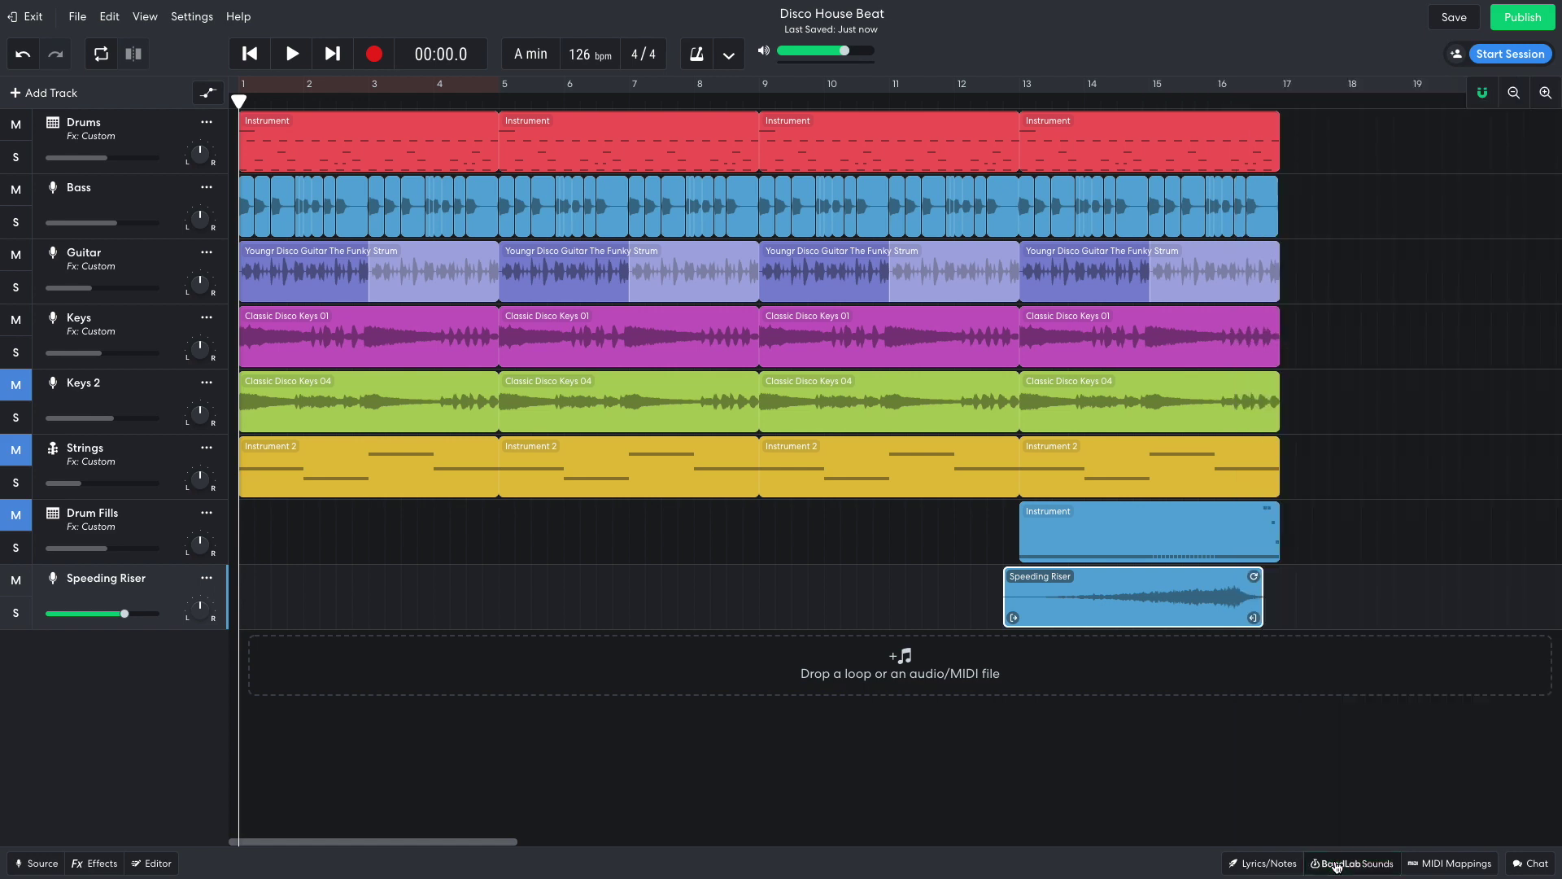
drag(1127, 616, 1140, 614)
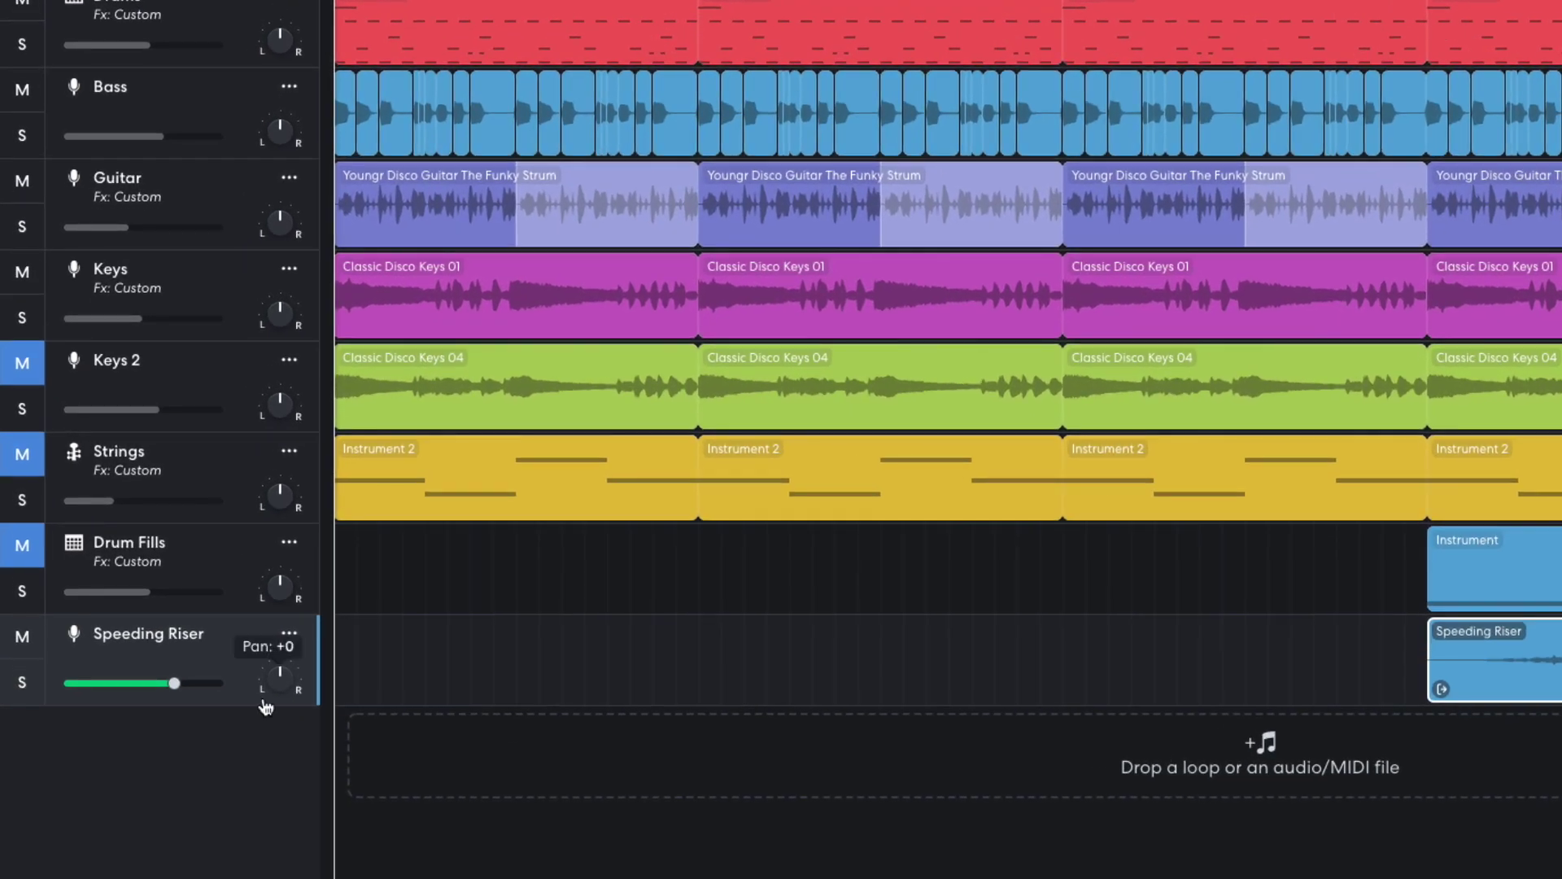
- Lower the Speeding Riser volume slightly and play from just before bar 13, then from the start
drag(174, 684, 172, 685)
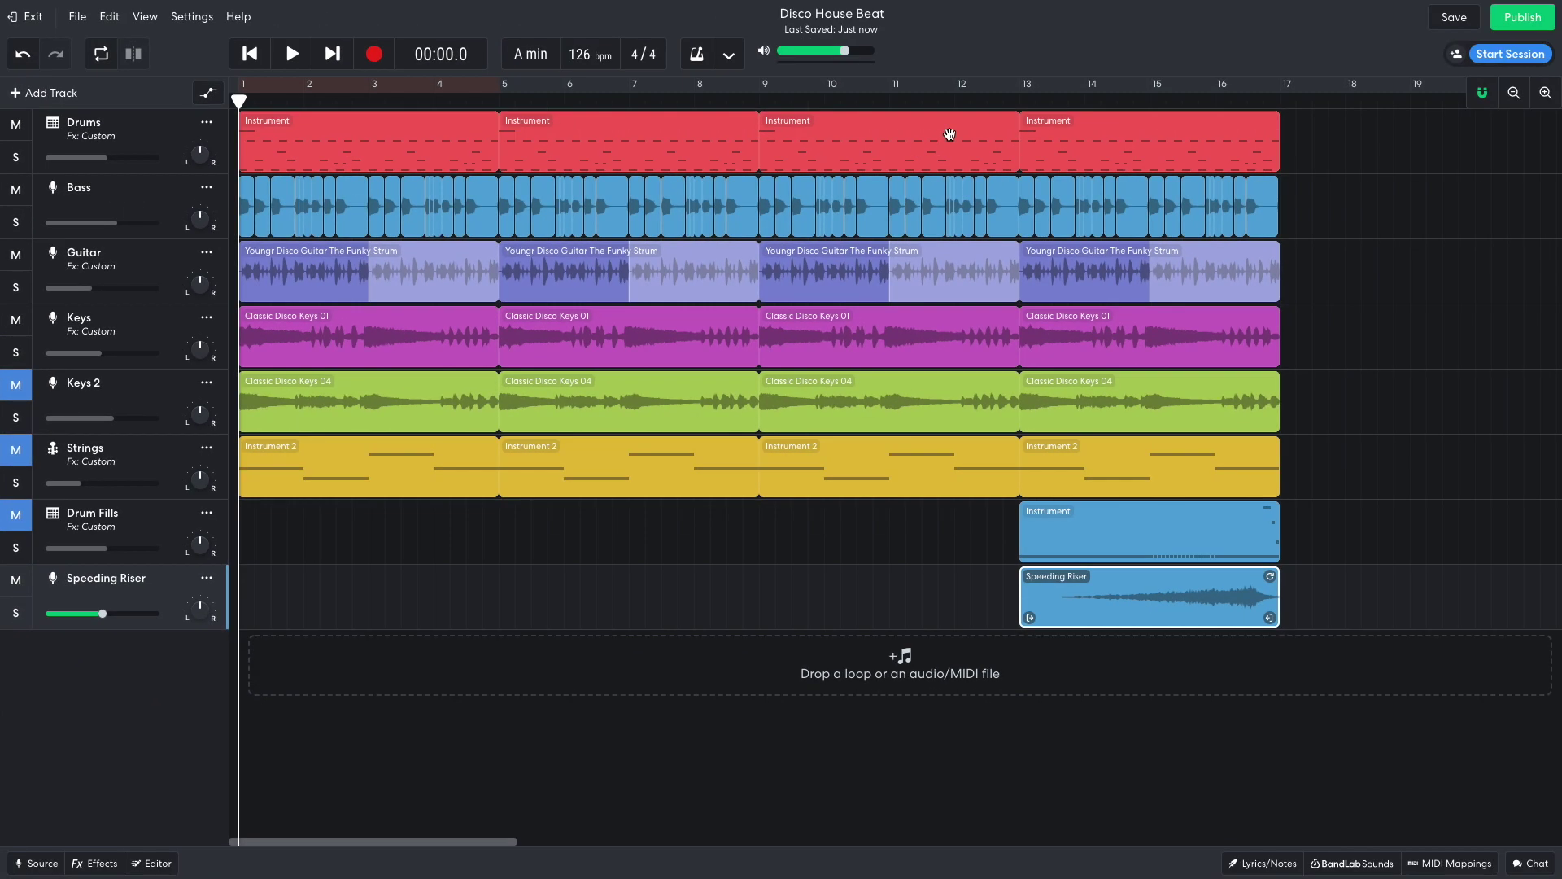
click(990, 101)
key(space)
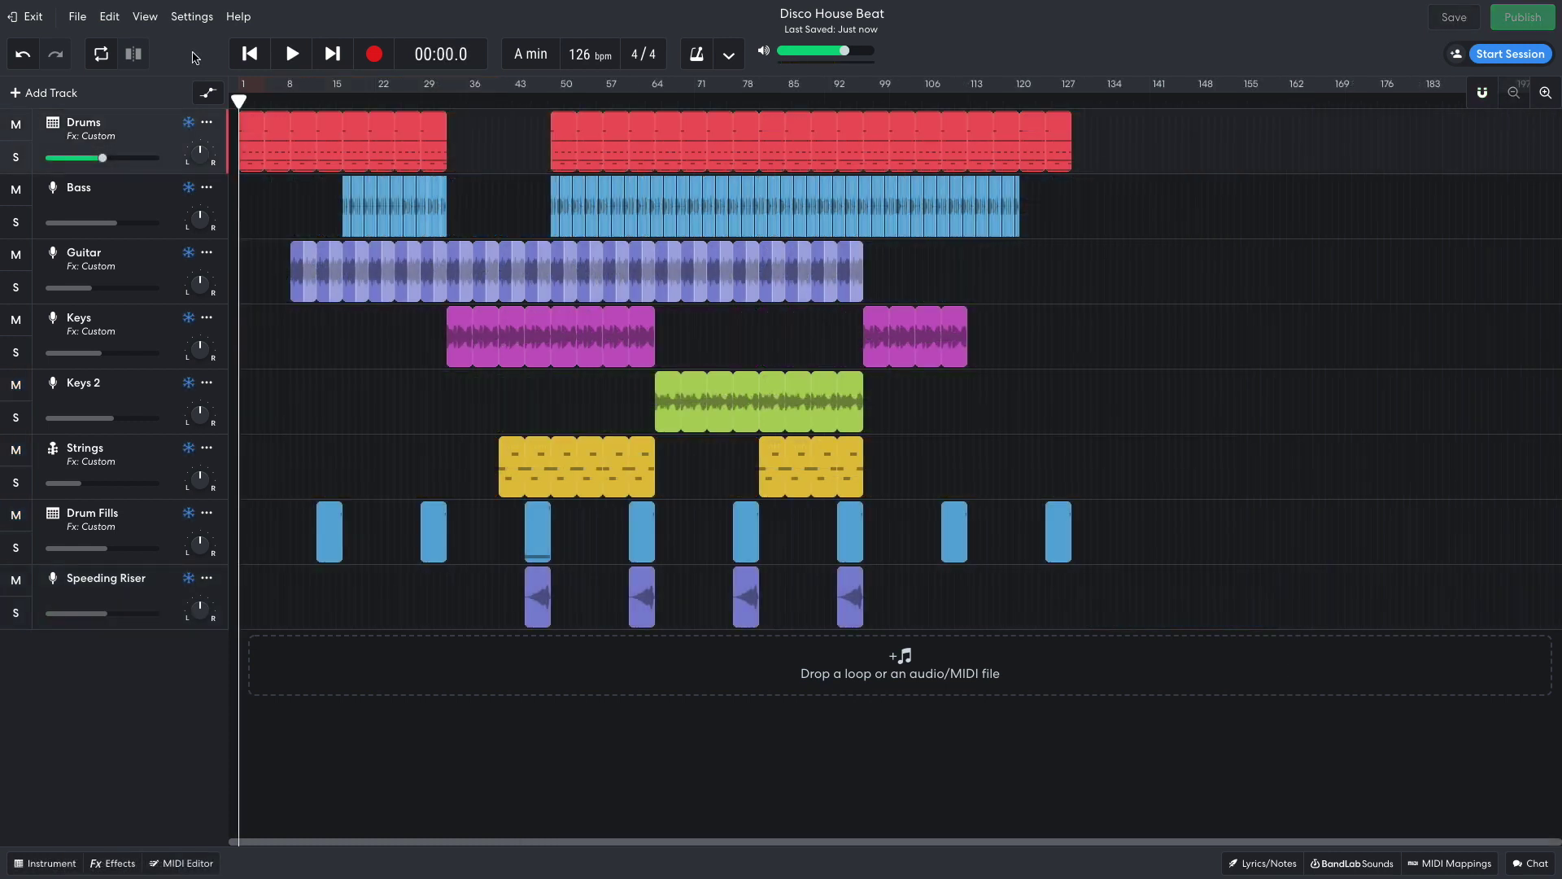
key(space)
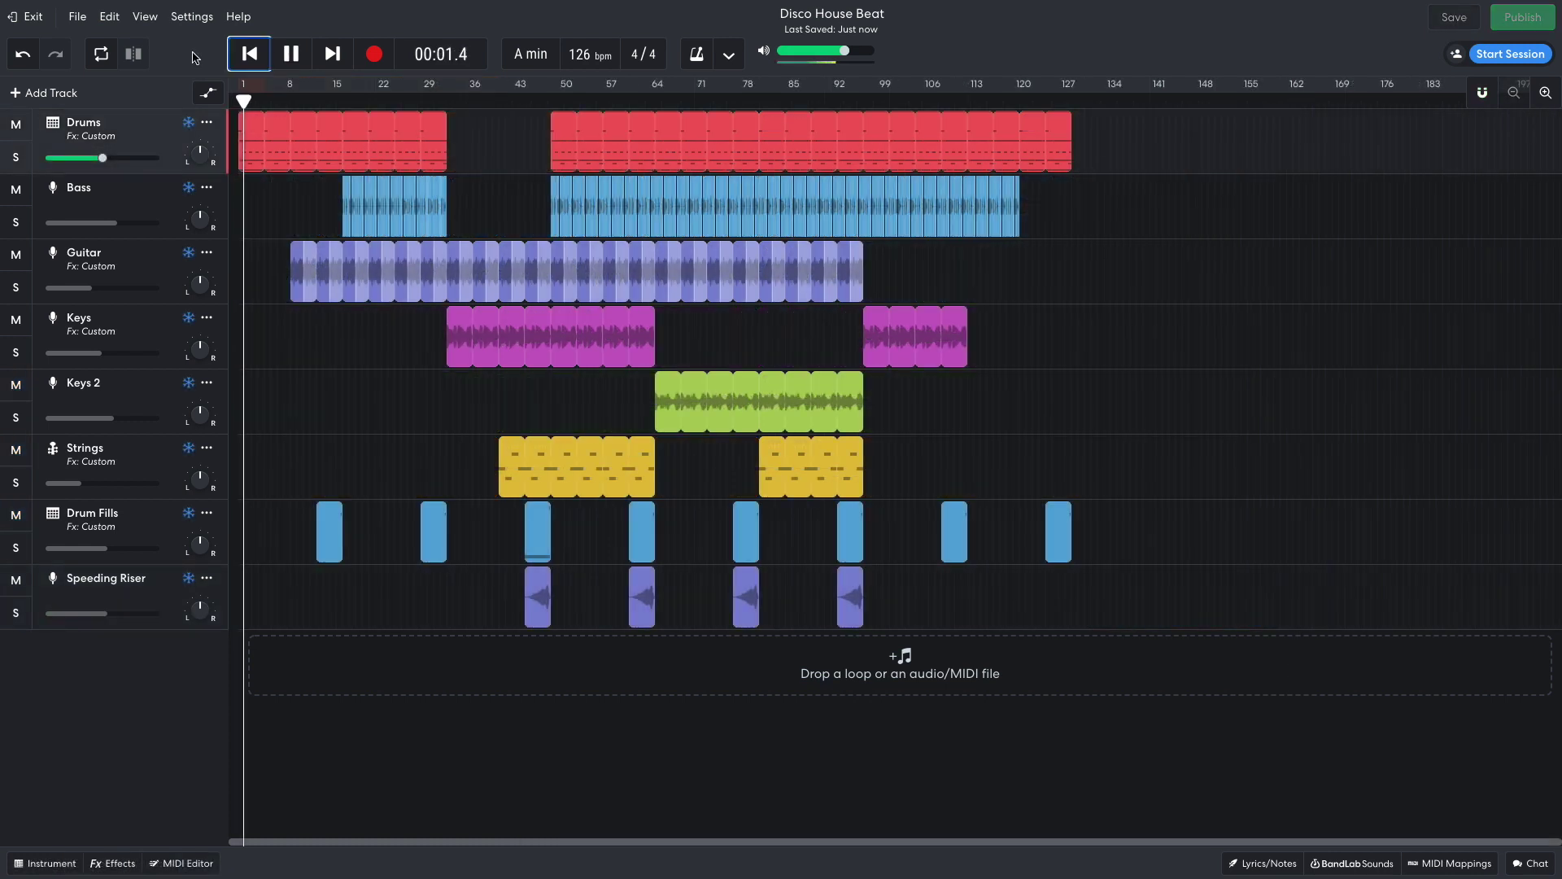